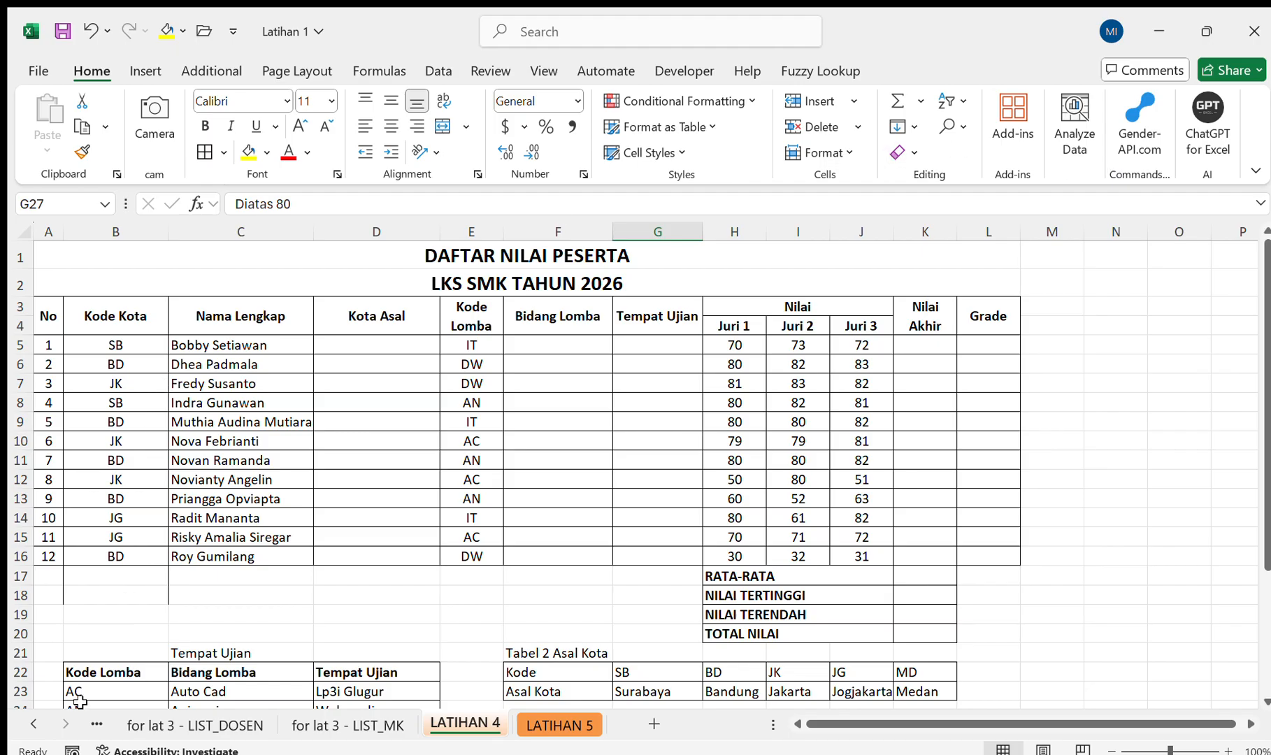
Look through the finished LATIHAN 1, LATIHAN 2 and LATIHAN 3 exercise sheets and return to the LATIHAN 4 sheet.
left_click(34, 722)
left_click(36, 720)
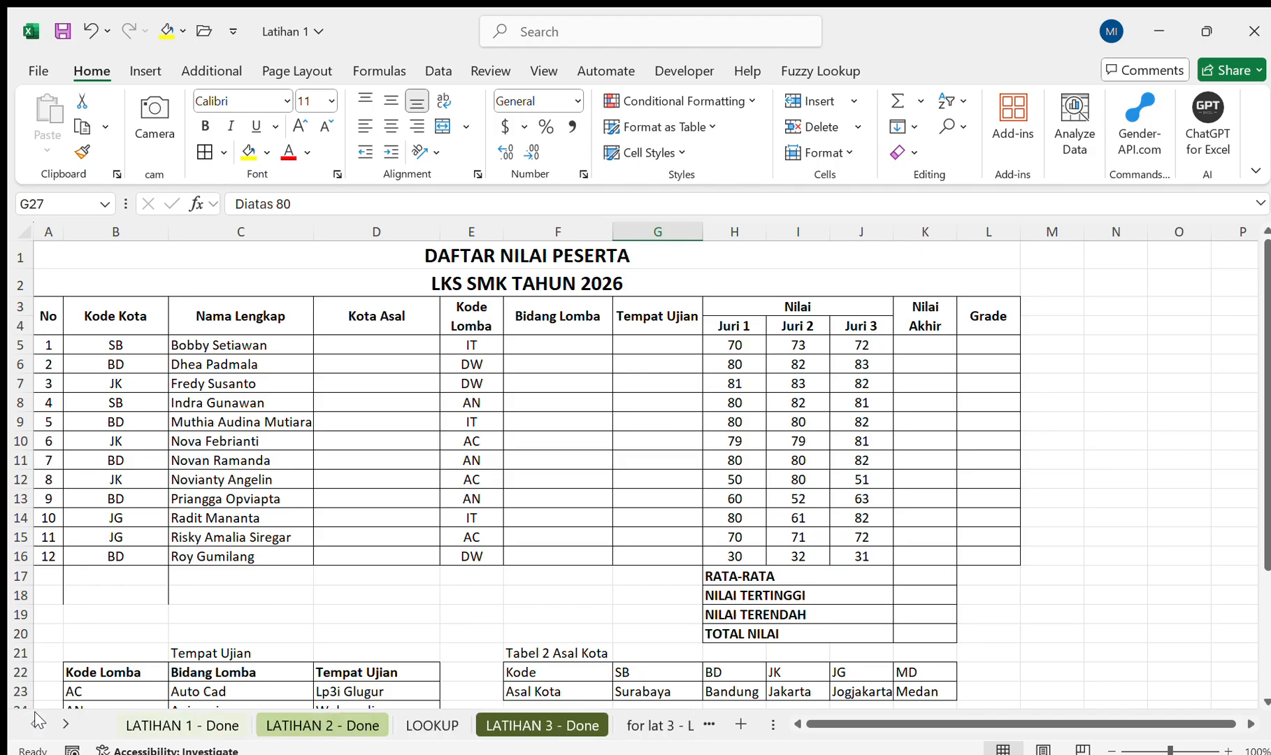
left_click(167, 725)
left_click(327, 720)
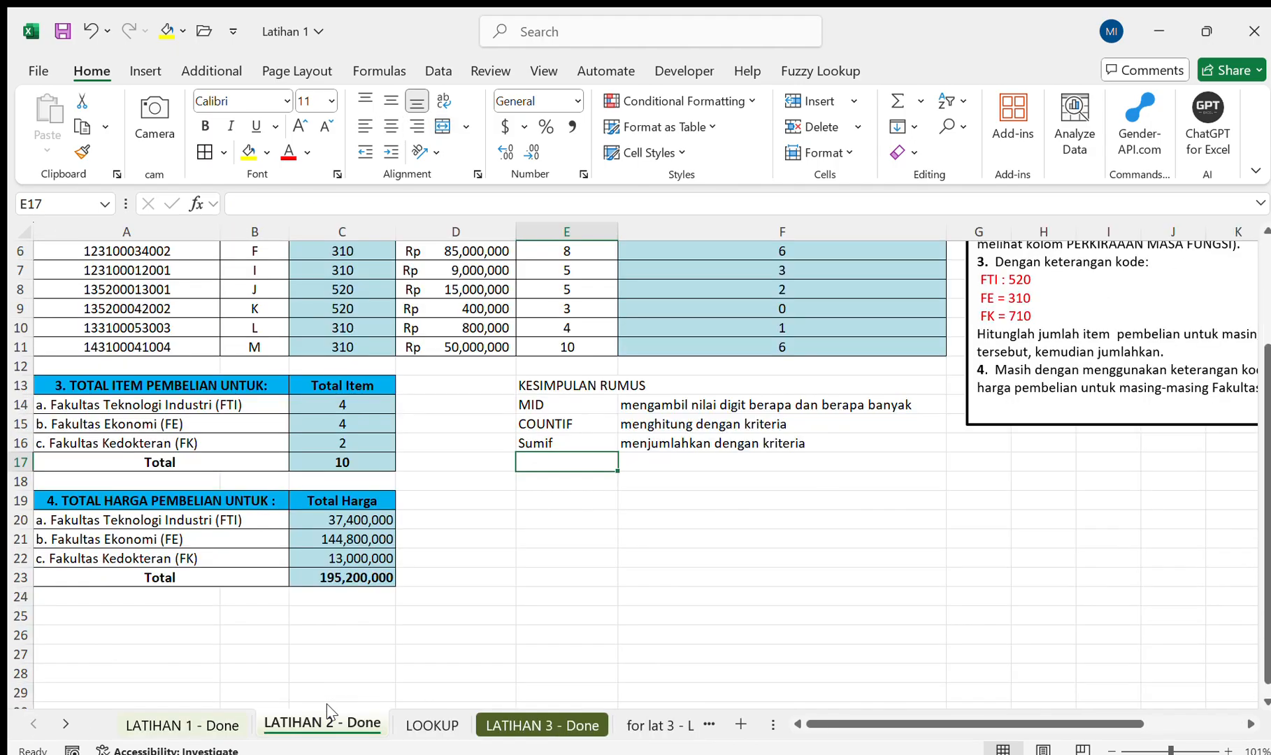
left_click(491, 709)
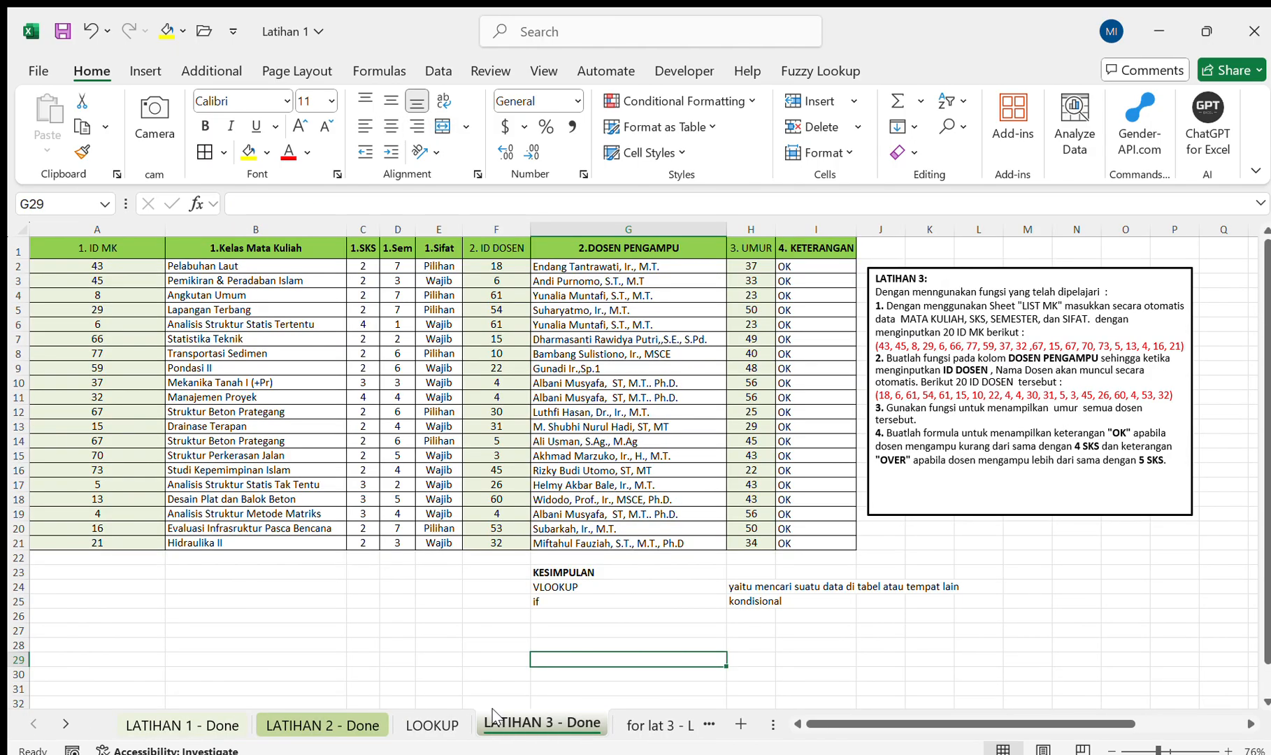
scroll(492, 717, "right", 3)
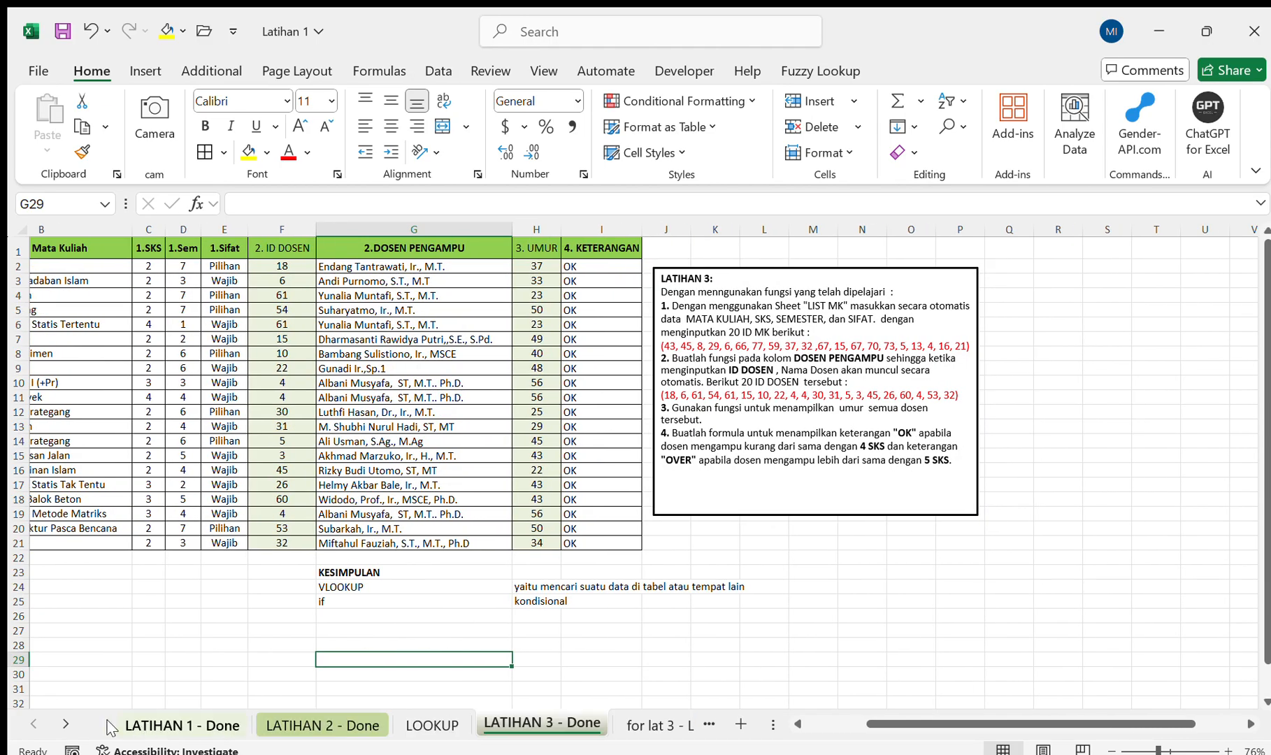
left_click(65, 724)
left_click(65, 724)
left_click(65, 725)
left_click(62, 725)
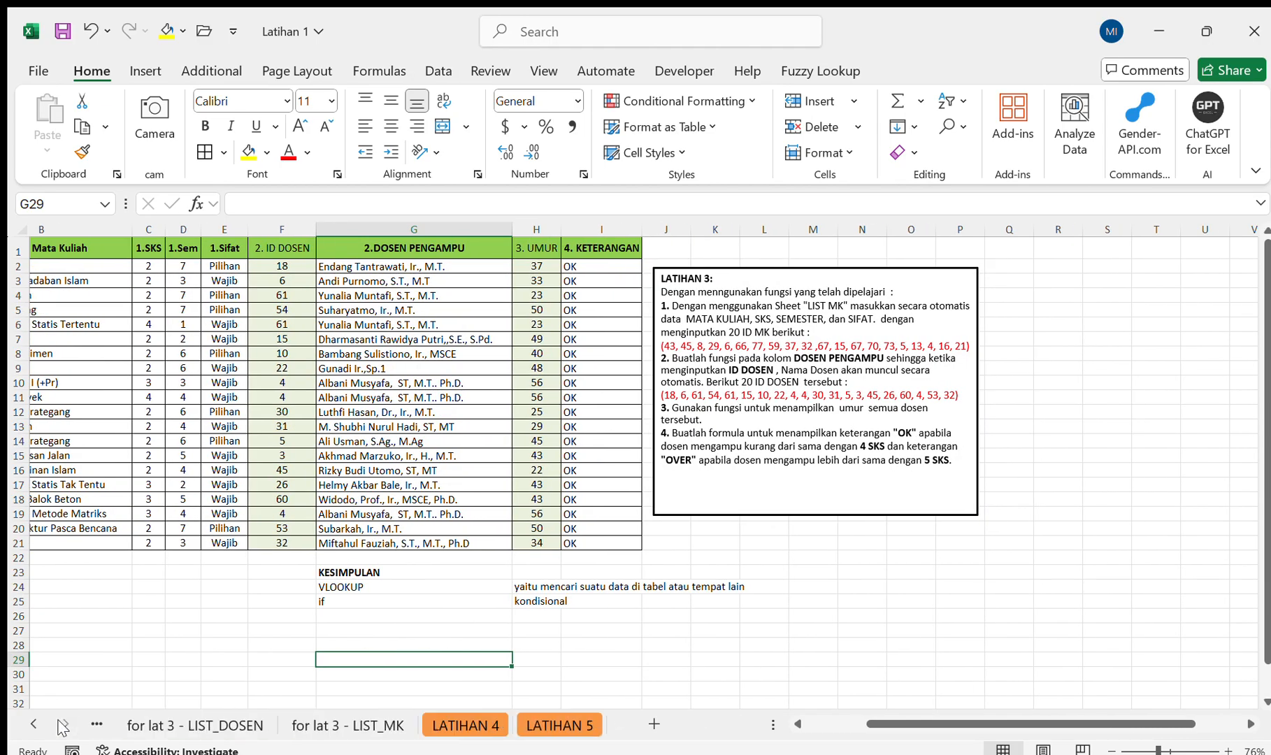
left_click(429, 706)
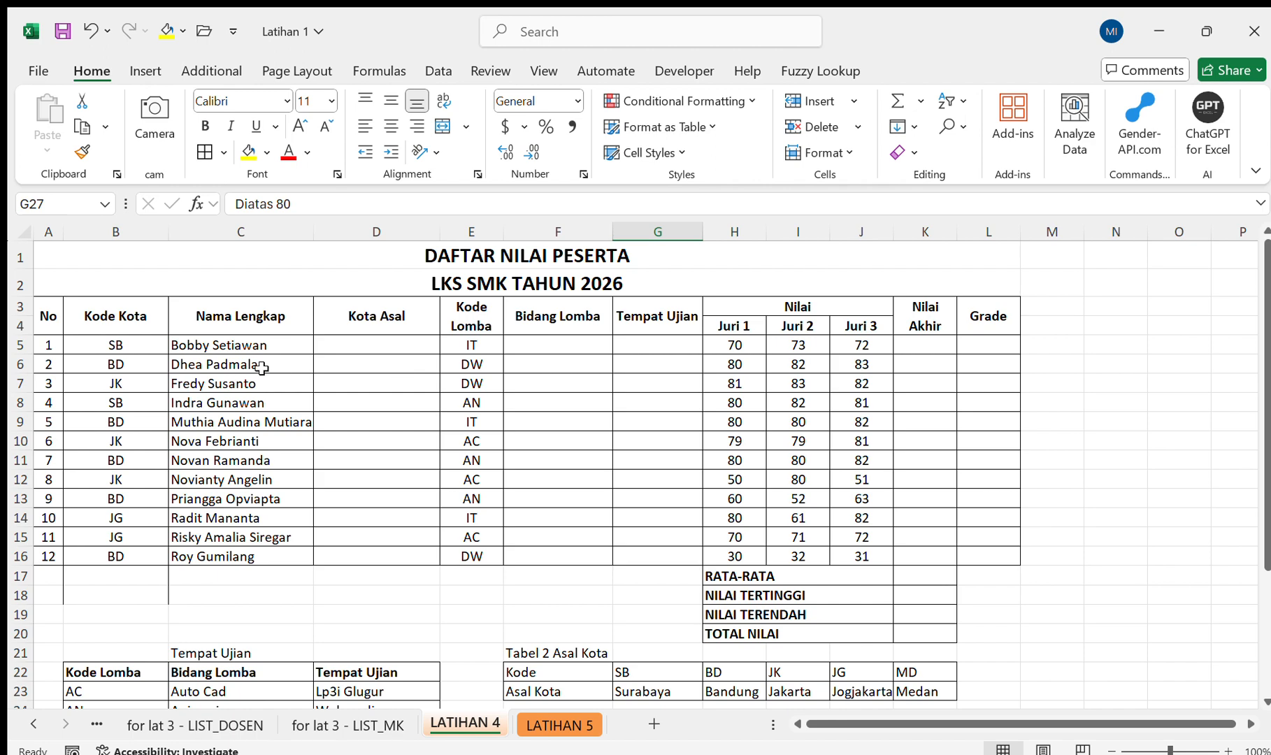
Start an INDEX formula in the first Kota Asal cell, D5, with the absolute city range $G$23:$K$23 as its array.
scroll(326, 346, "down", 3)
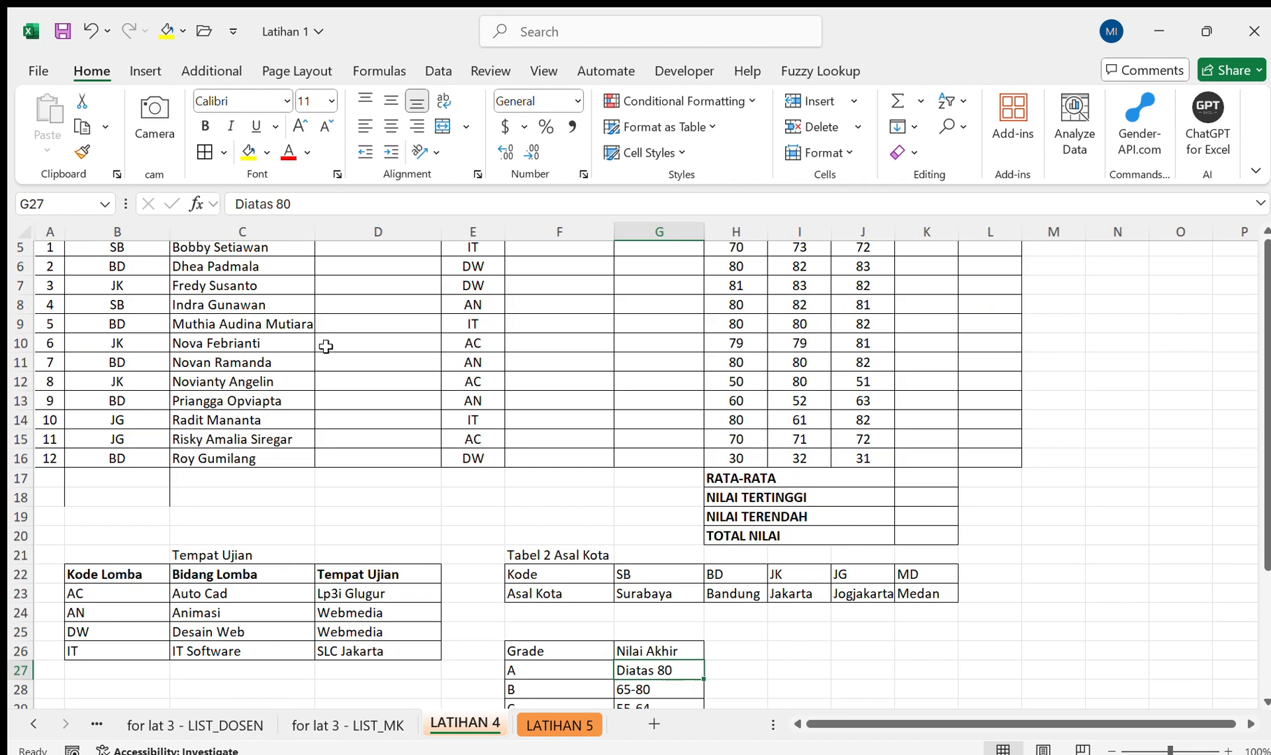
scroll(325, 346, "down", 3)
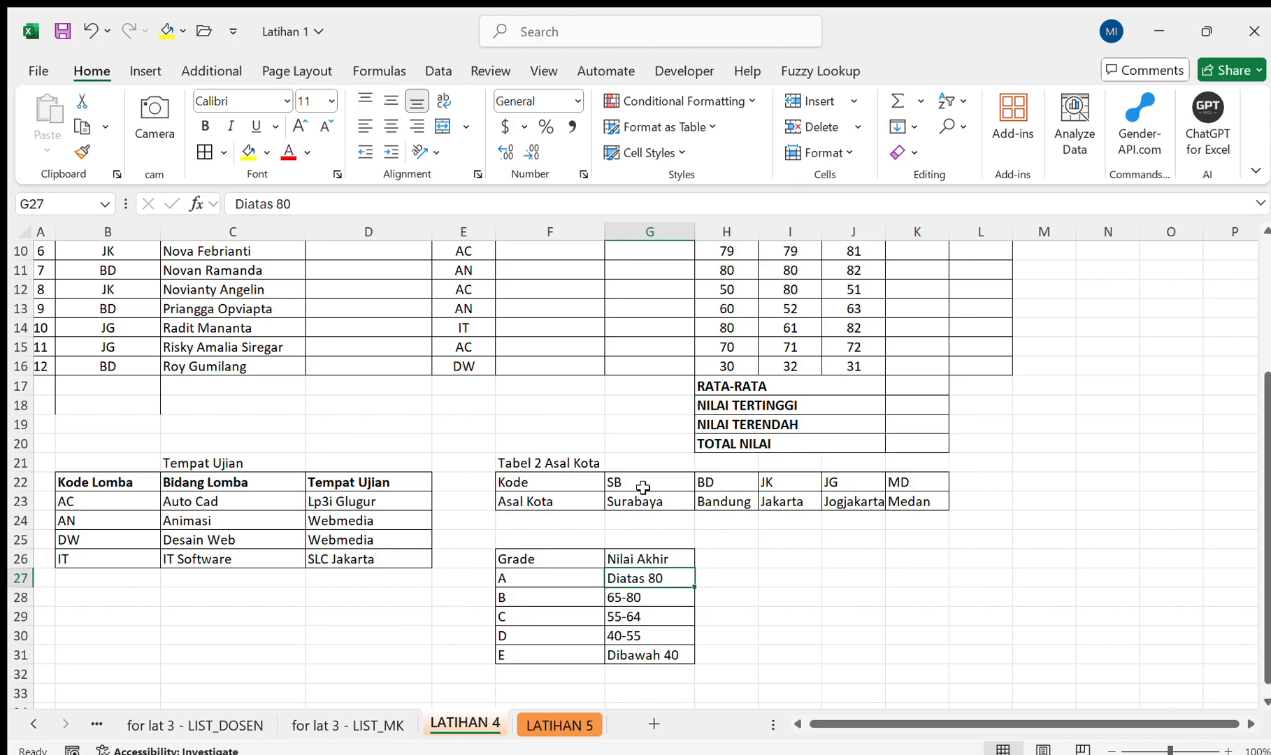
scroll(643, 487, "up", 3)
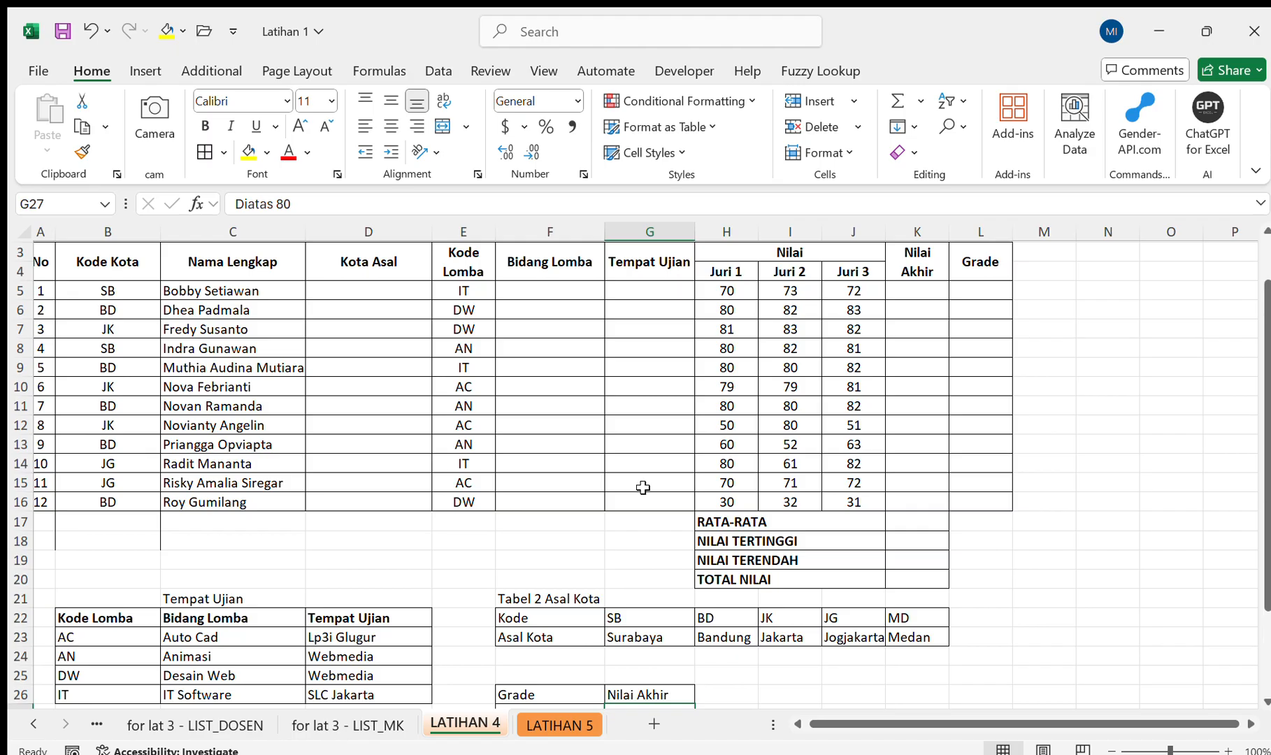
left_click(328, 293)
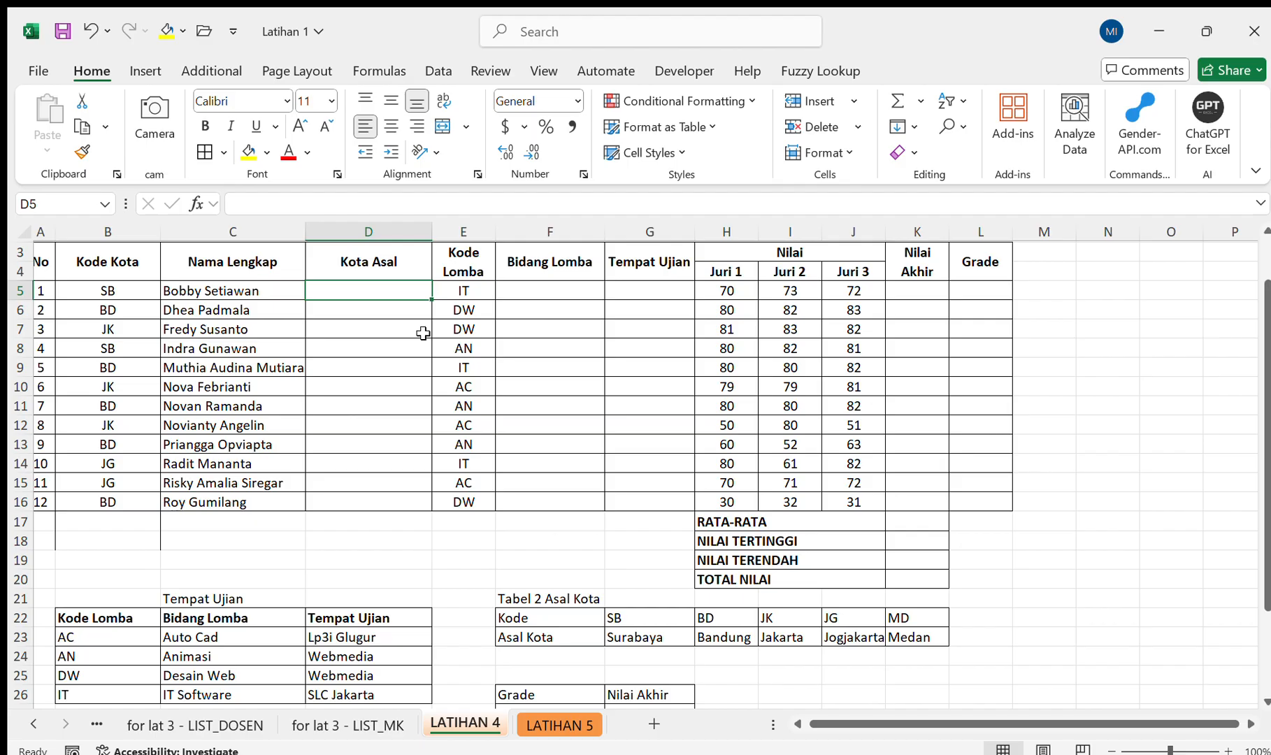
type("=in")
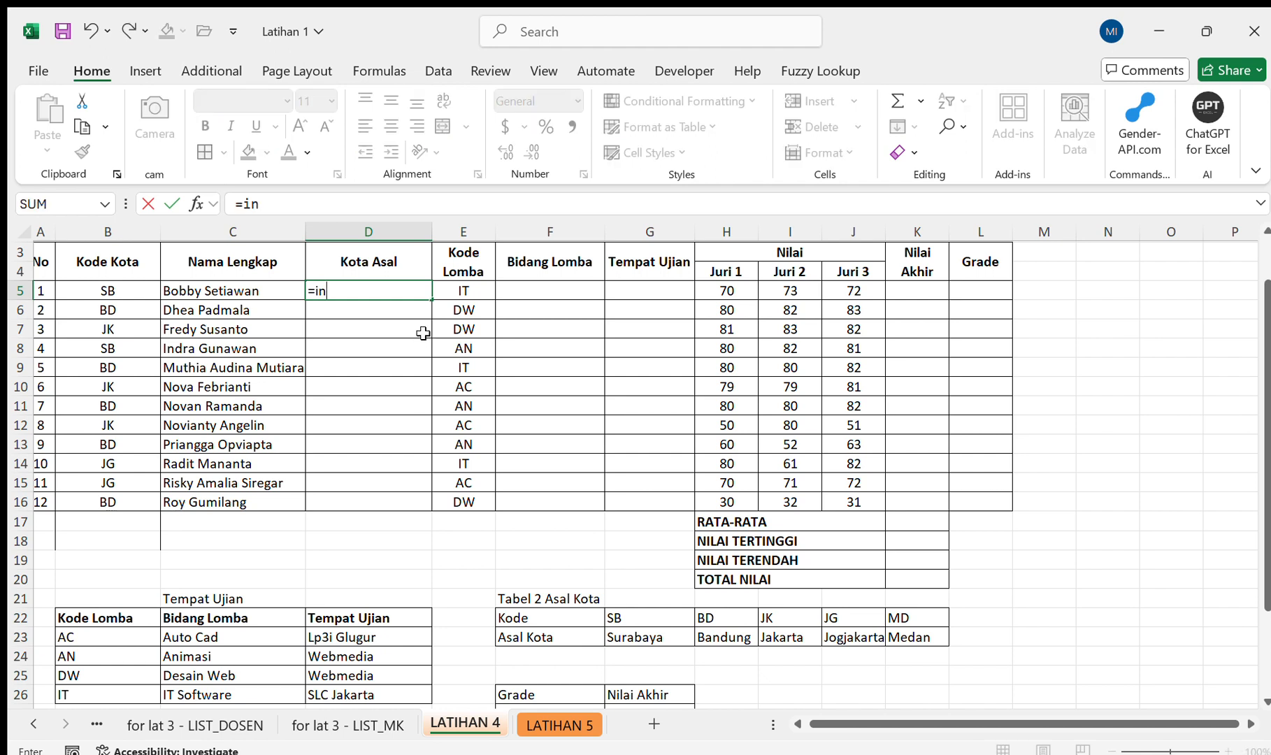
type("dex(")
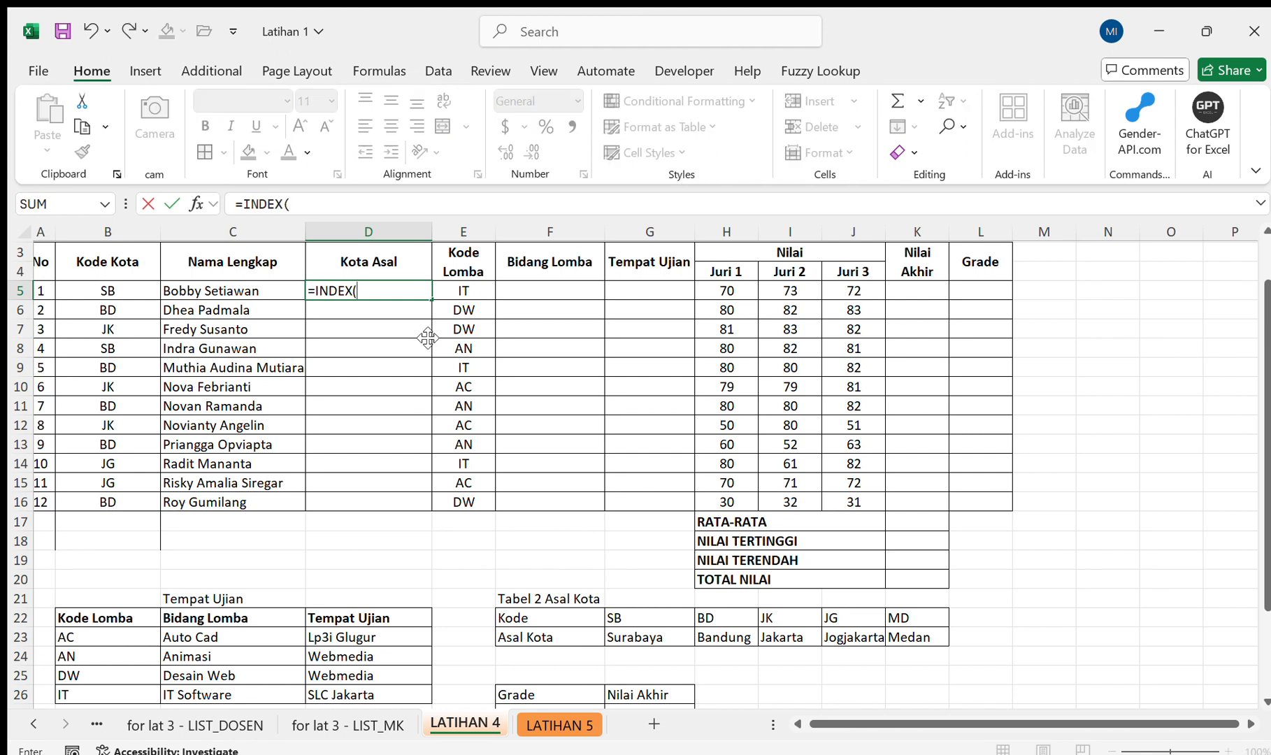
left_click(640, 637)
left_click_drag(640, 636, 886, 635)
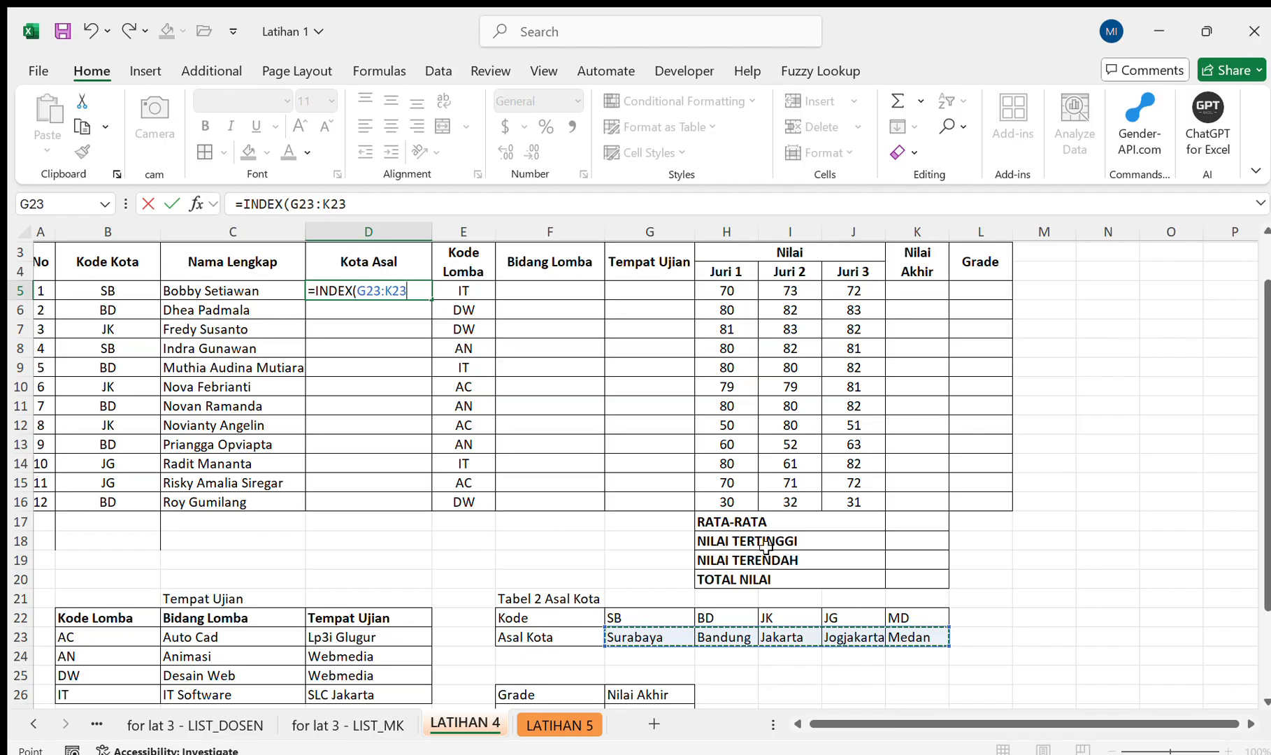
key("F4")
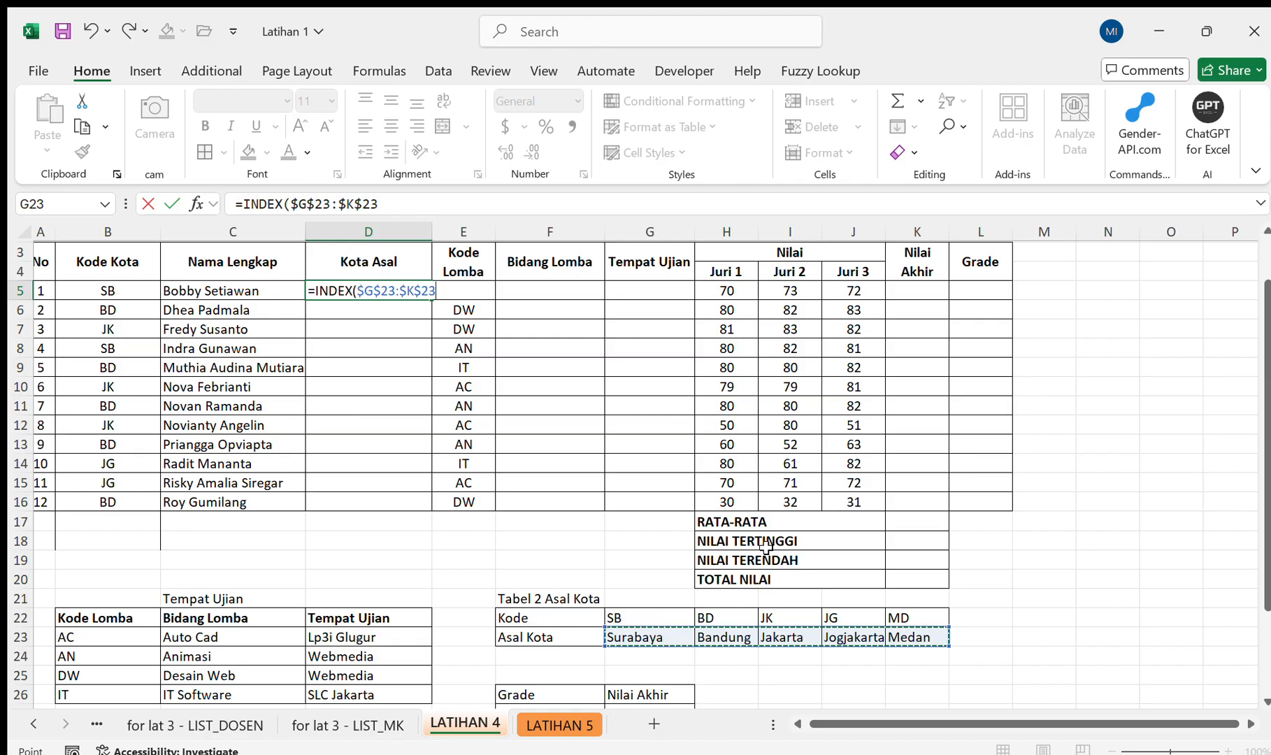
type(",")
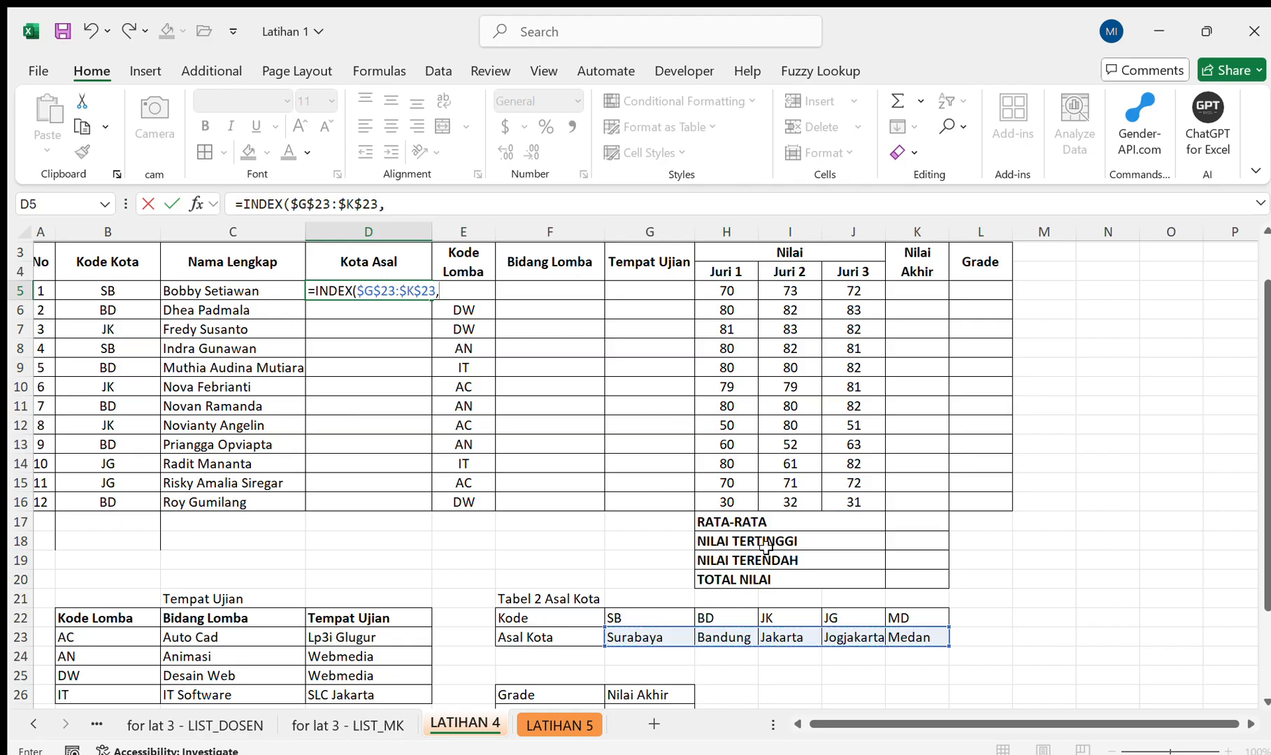
type("mat")
Complete the INDEX formula in D5 with MATCH(B5,$G$22:$K$22,0) to look up the Kode Kota by exact match.
key("Tab")
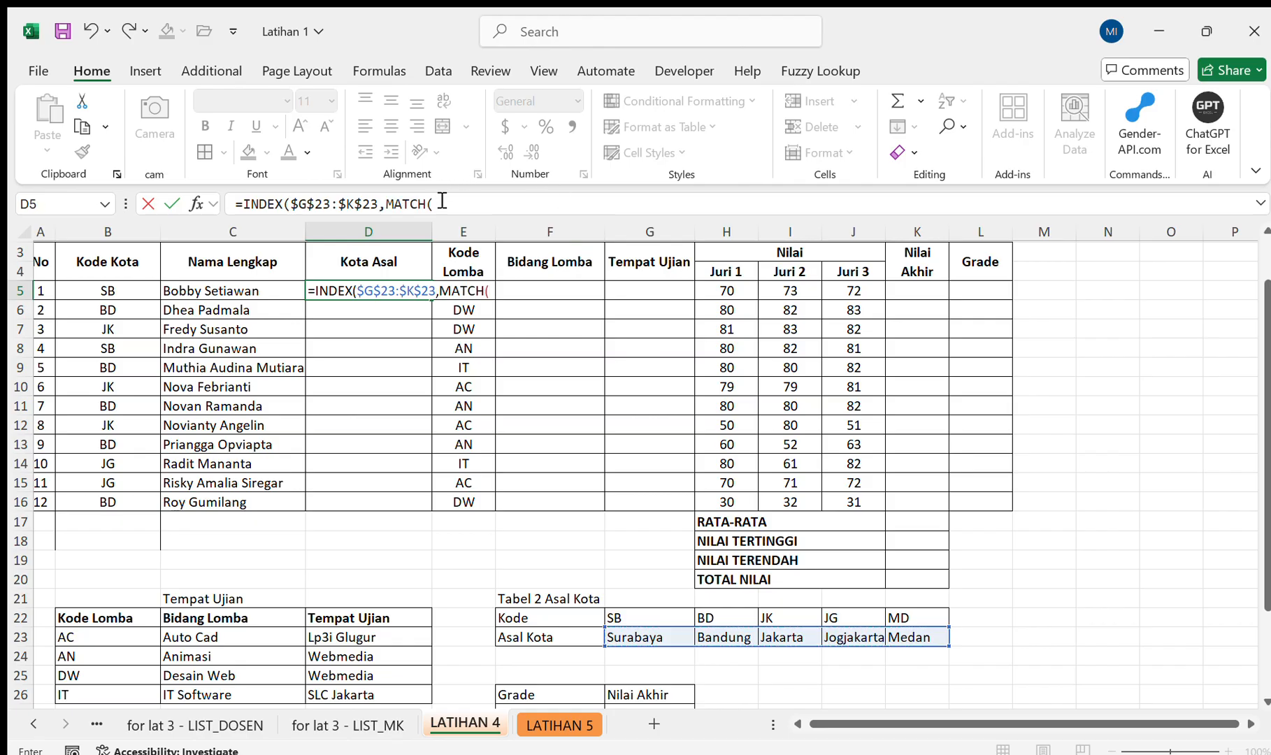
left_click(145, 289)
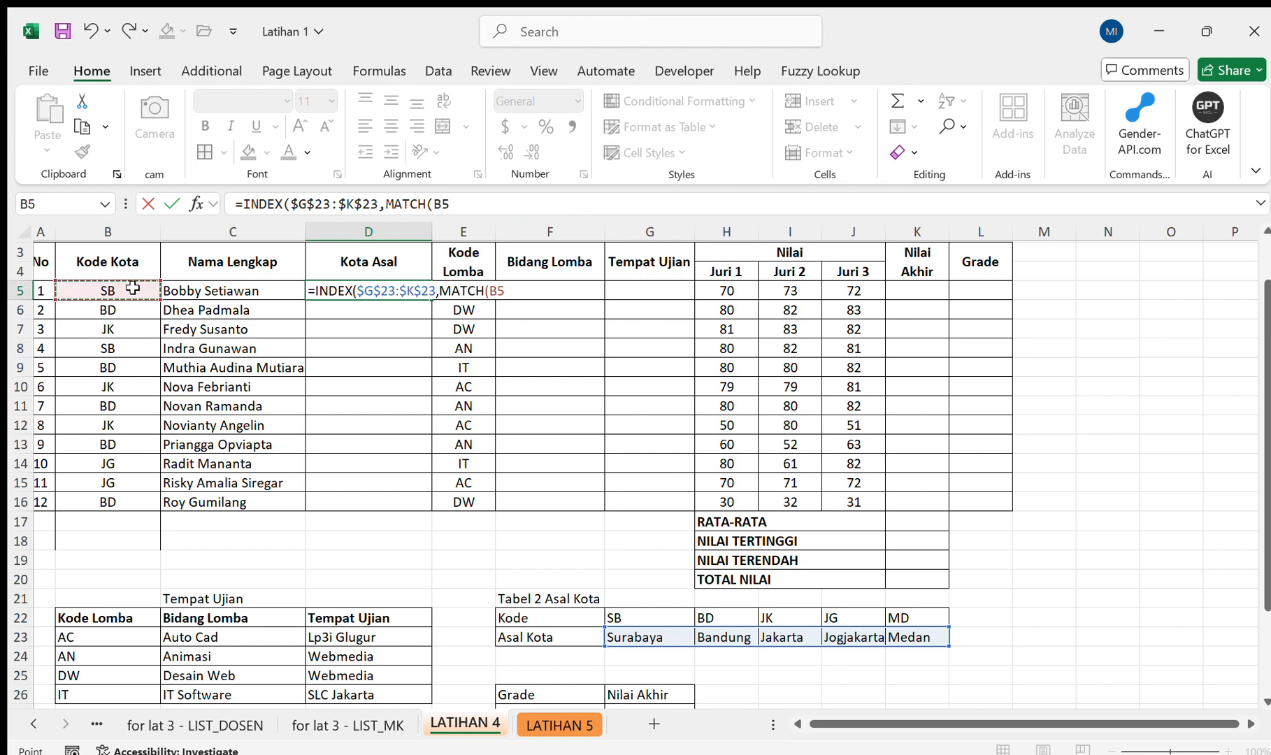
type(",")
left_click_drag(647, 615, 887, 613)
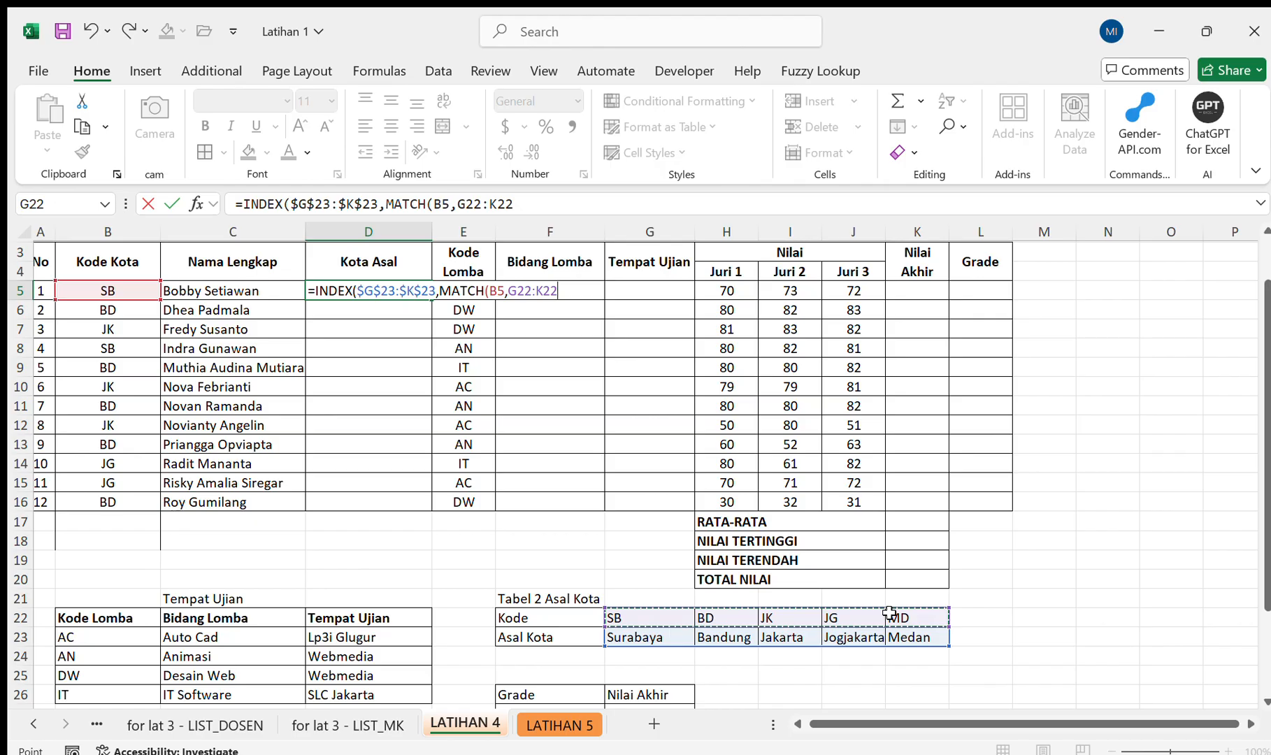
key("F4")
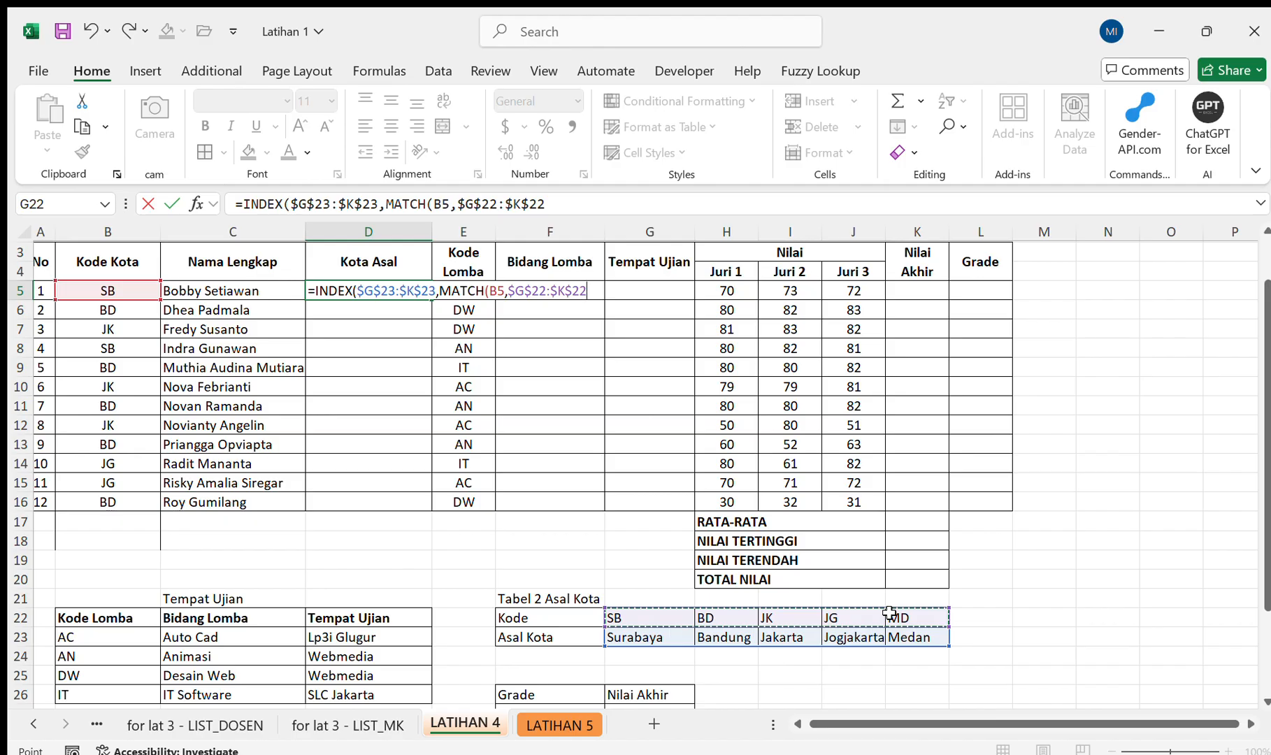
type(",")
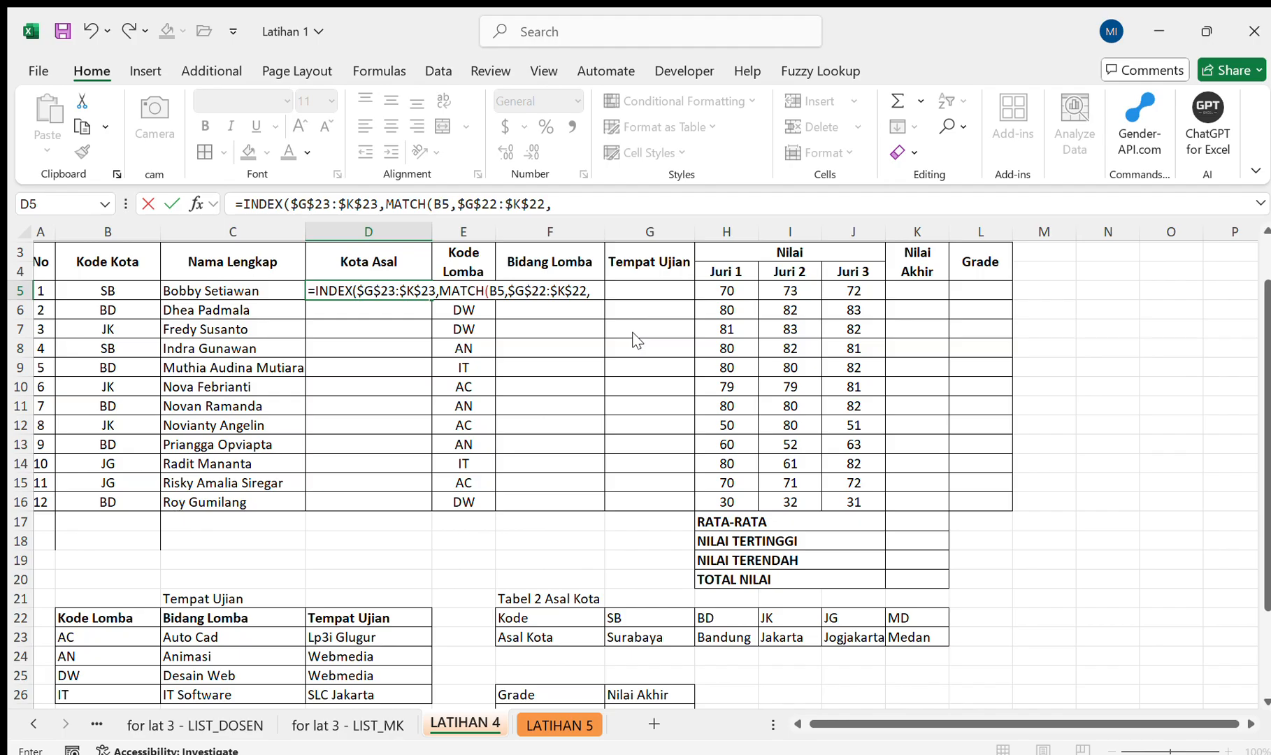
type("0))")
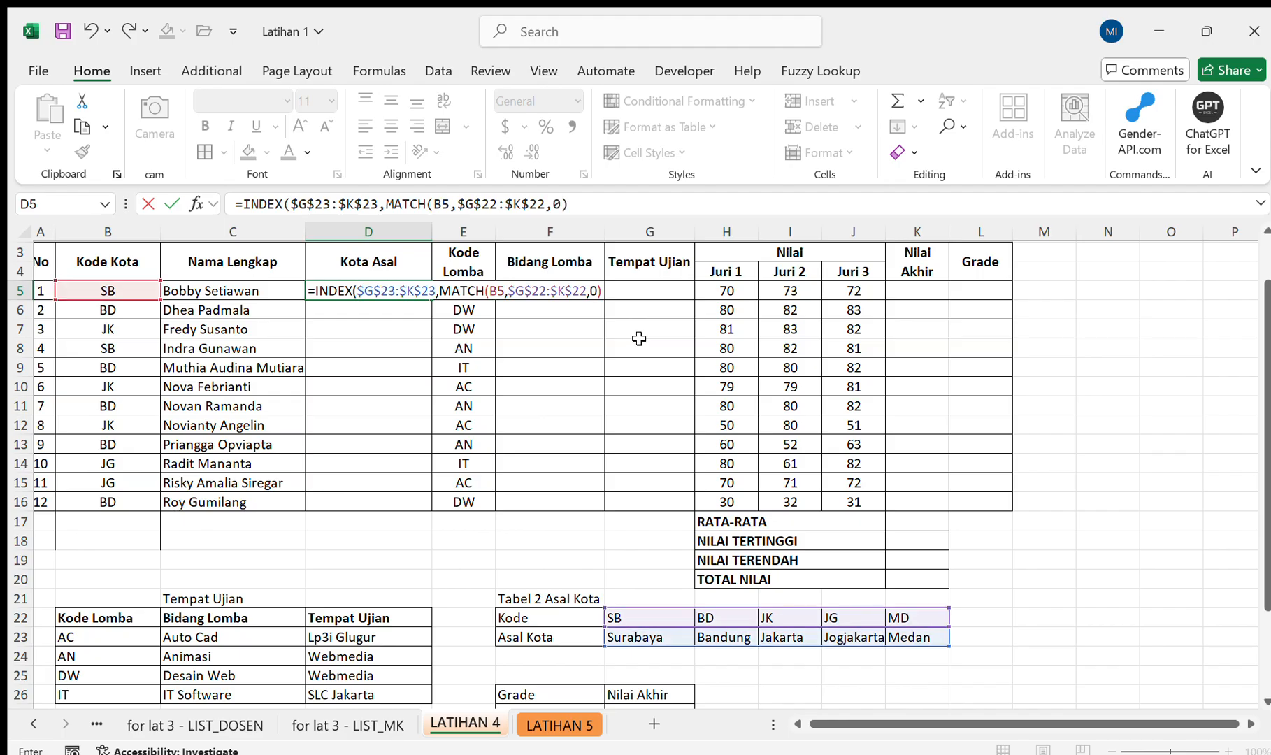
key("Return")
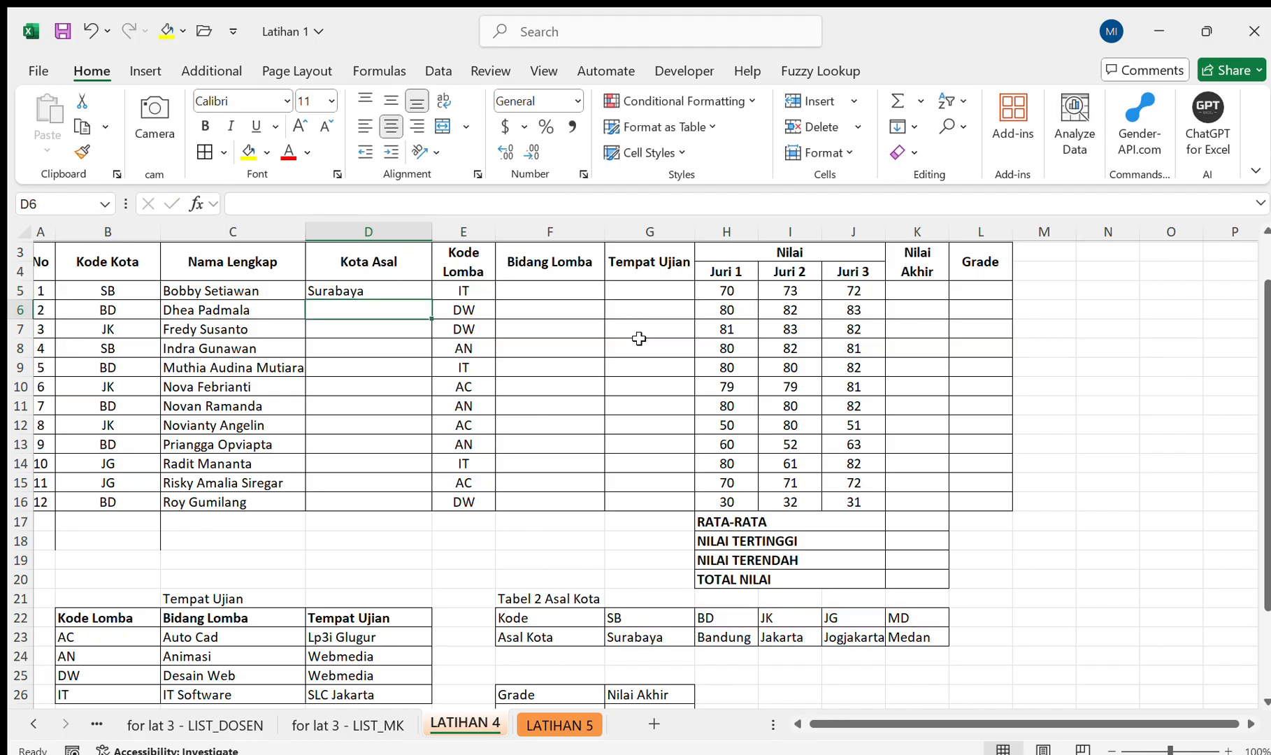
Fill the Kota Asal formula from D5 down to D16 only, covering all twelve participants.
left_click(416, 290)
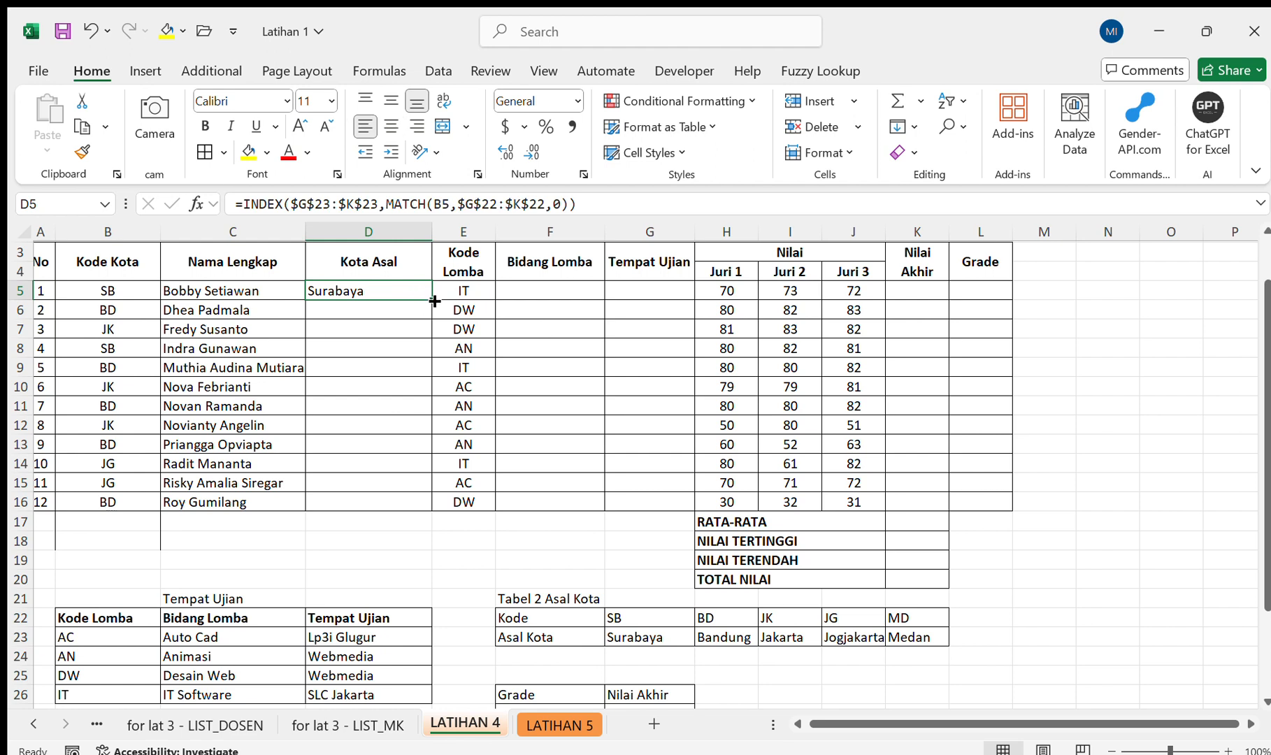
double_click(434, 301)
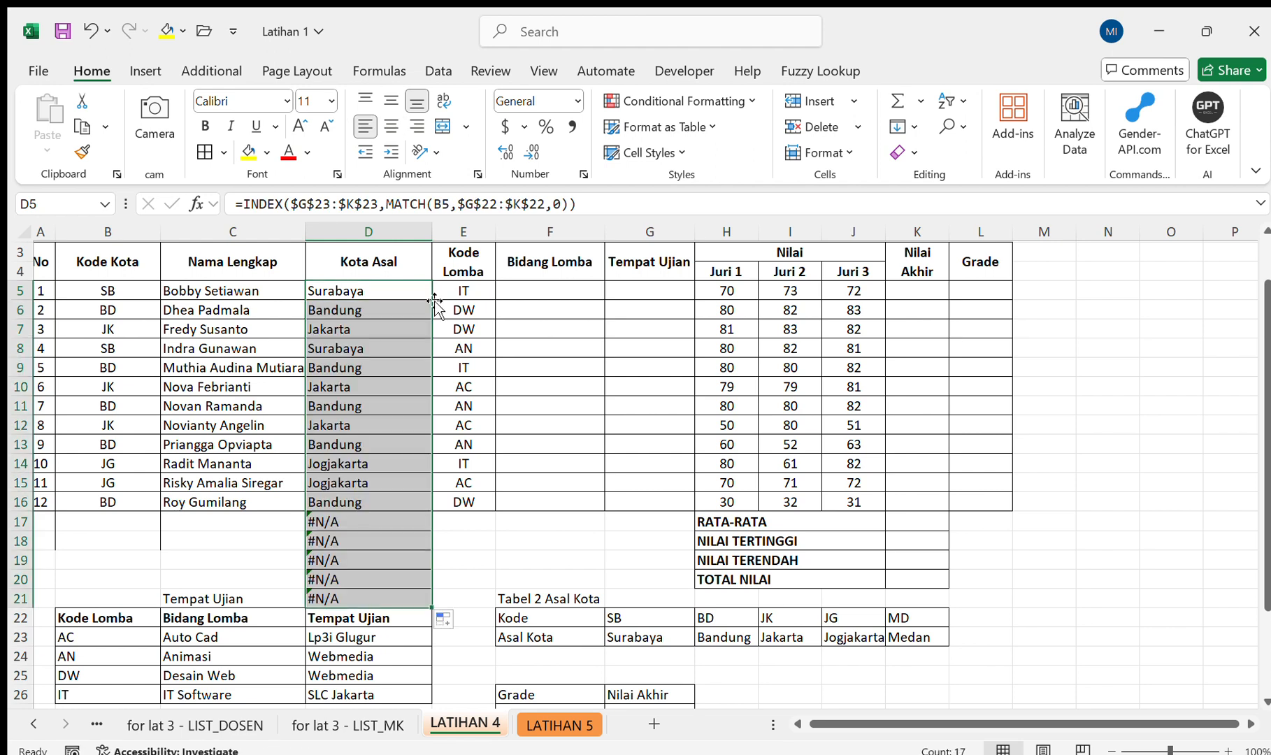
key("ctrl+z")
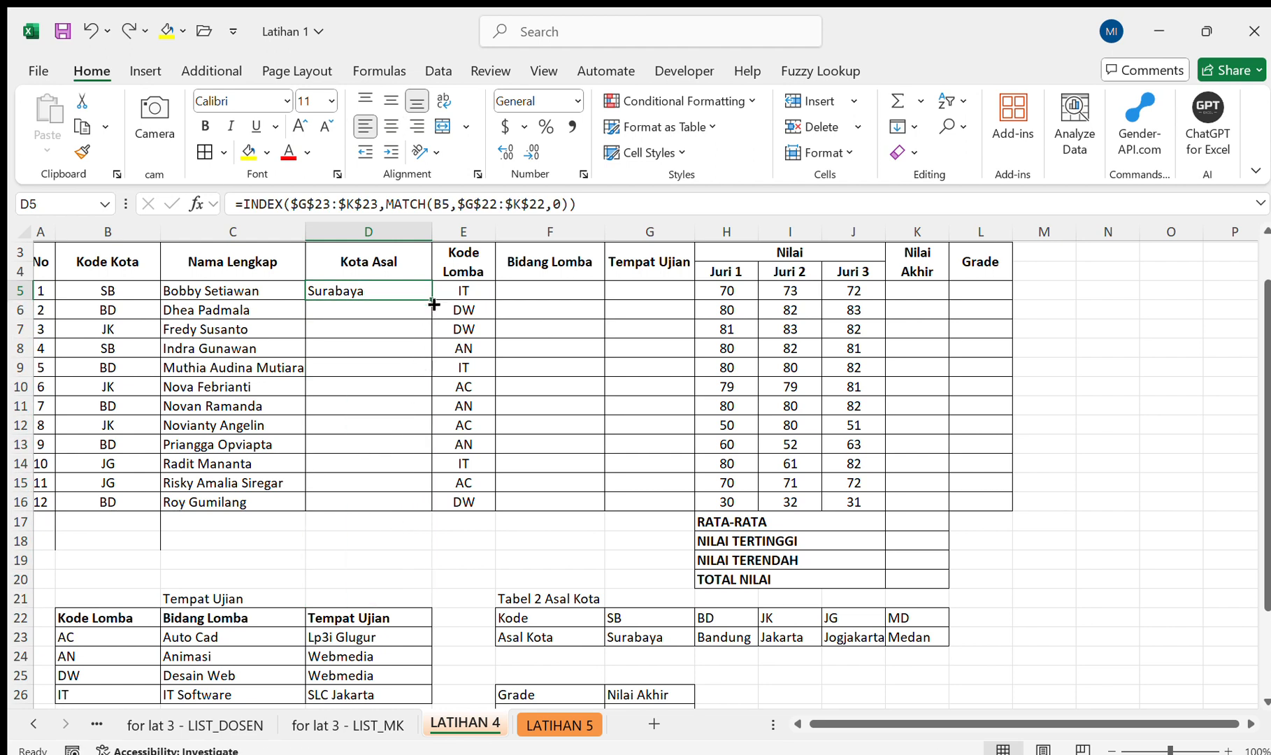
left_click_drag(433, 301, 429, 514)
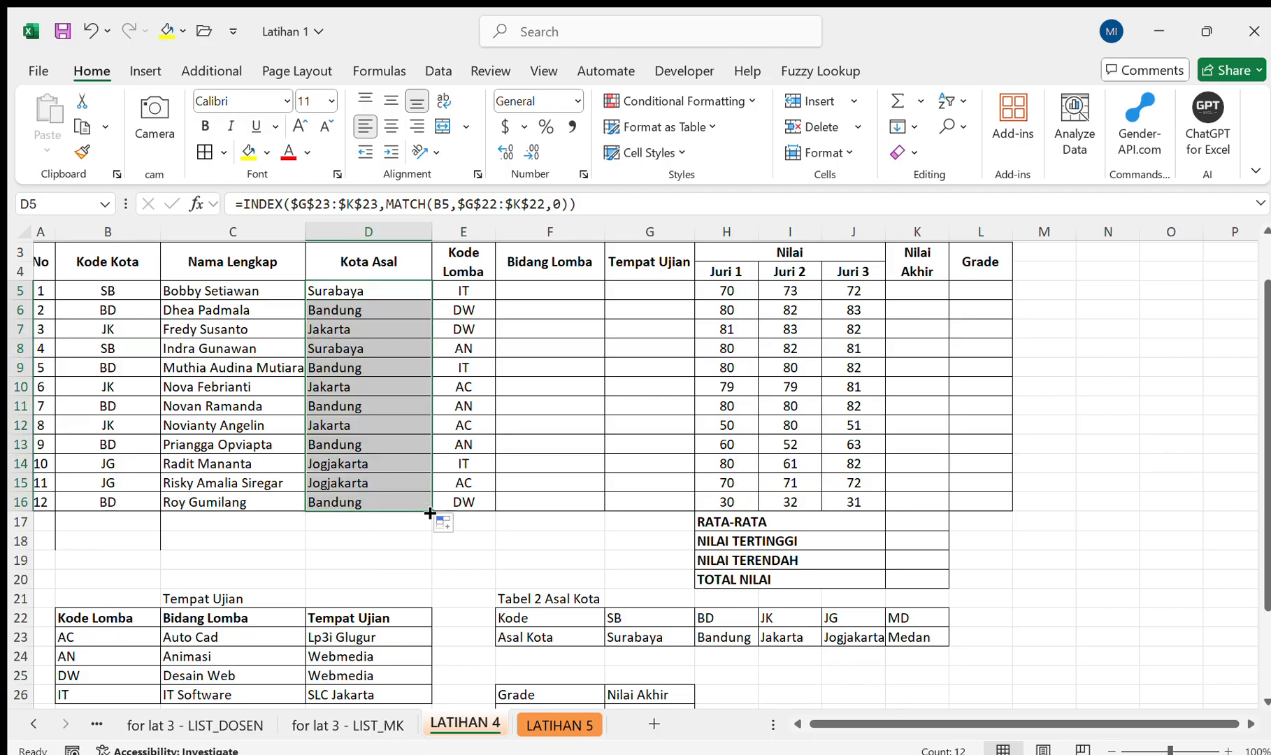
Examine the layout of the Tabel 2 Asal Kota codes and the Tempat Ujian table, and select the first Bidang Lomba cell, F5.
left_click(574, 298)
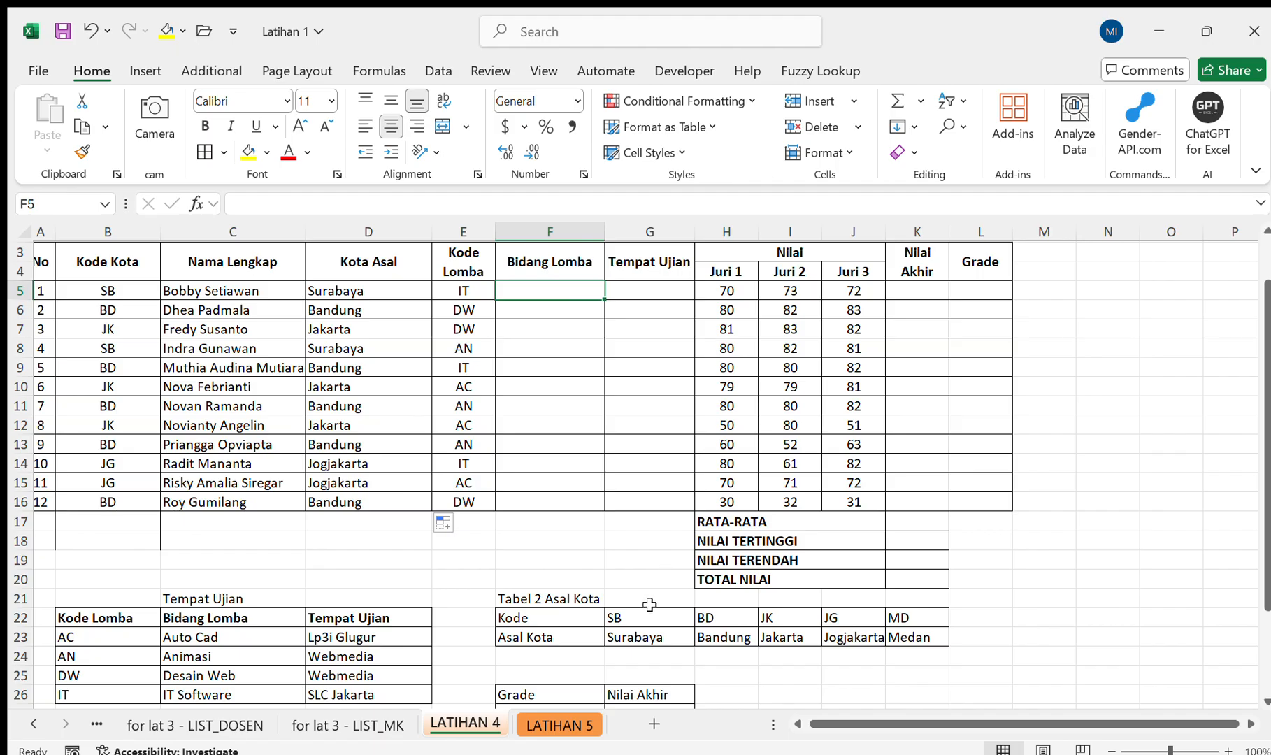
scroll(649, 605, "down", 2)
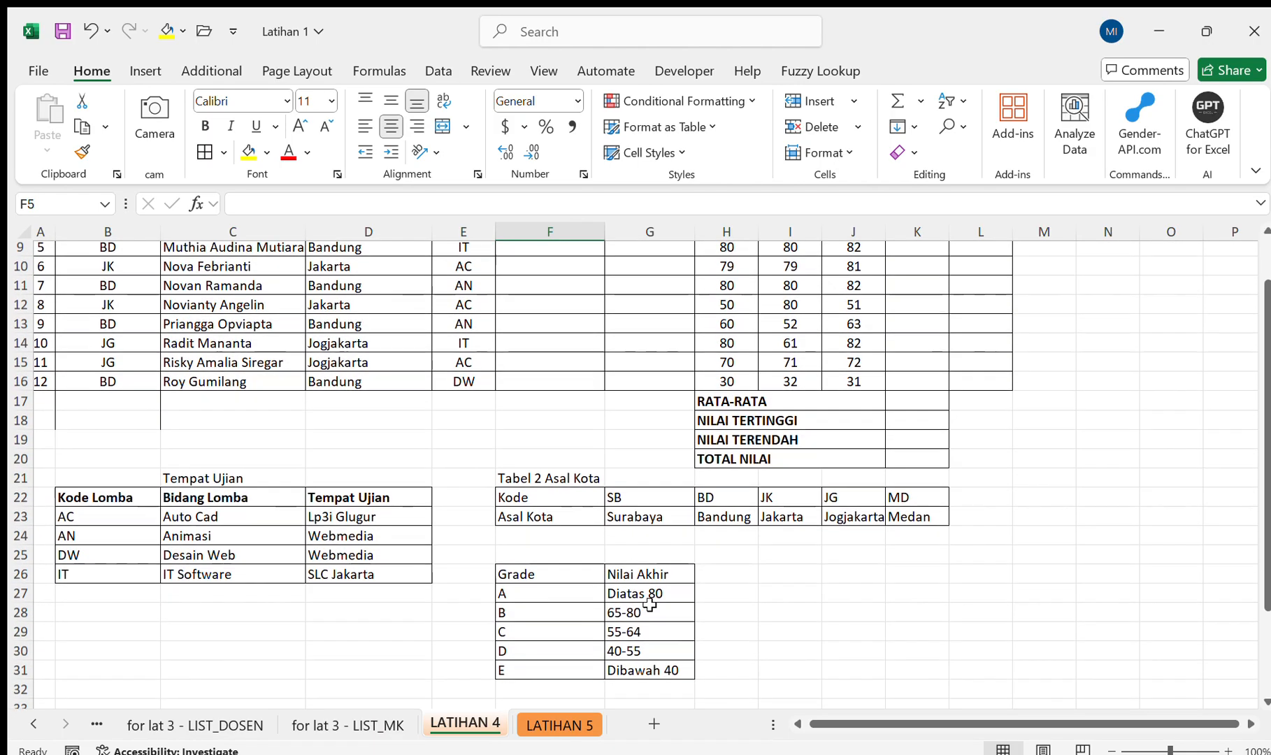
scroll(650, 604, "up", 1)
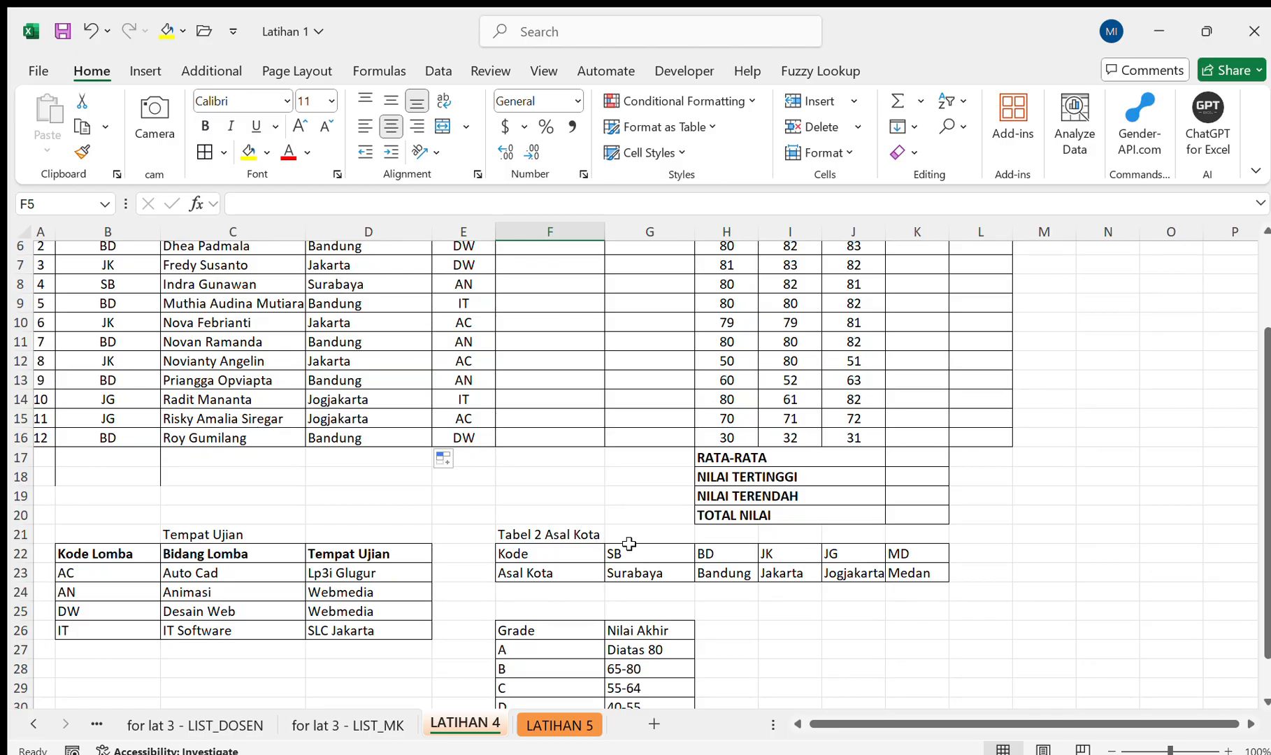
scroll(627, 541, "up", 1)
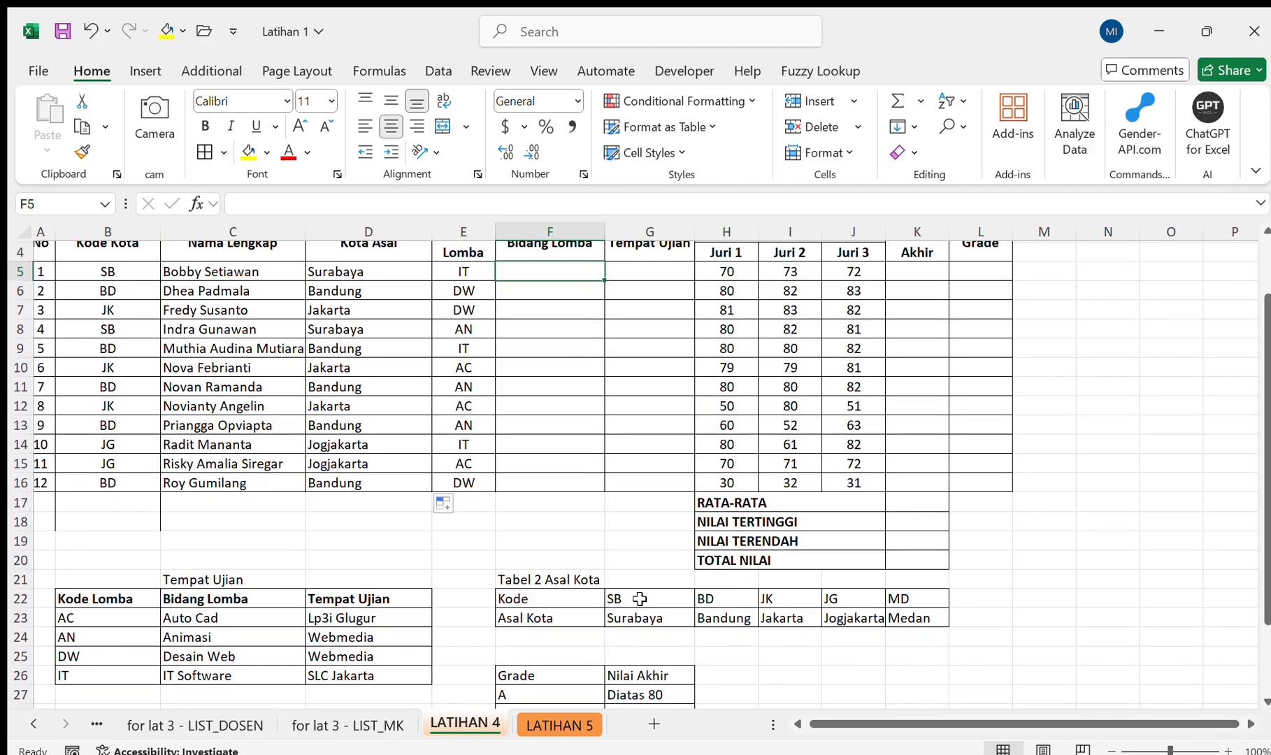
left_click_drag(615, 603, 889, 592)
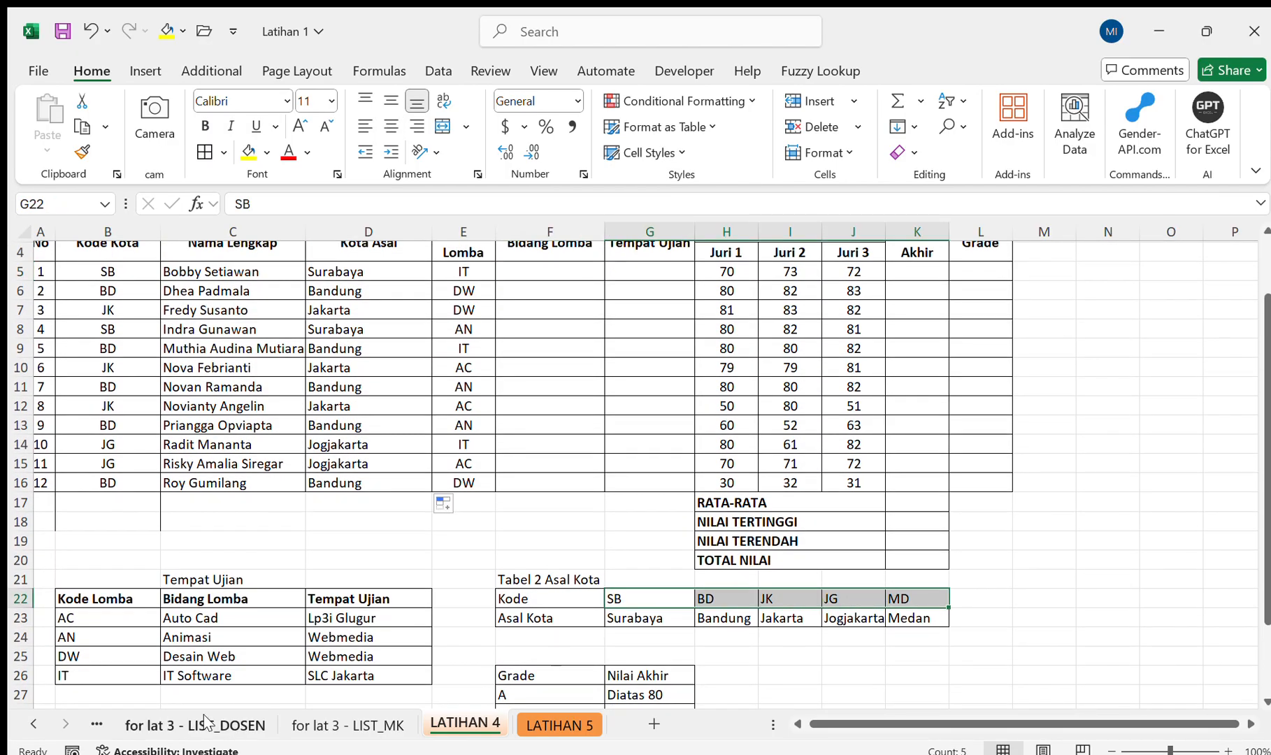
scroll(250, 552, "up", 1)
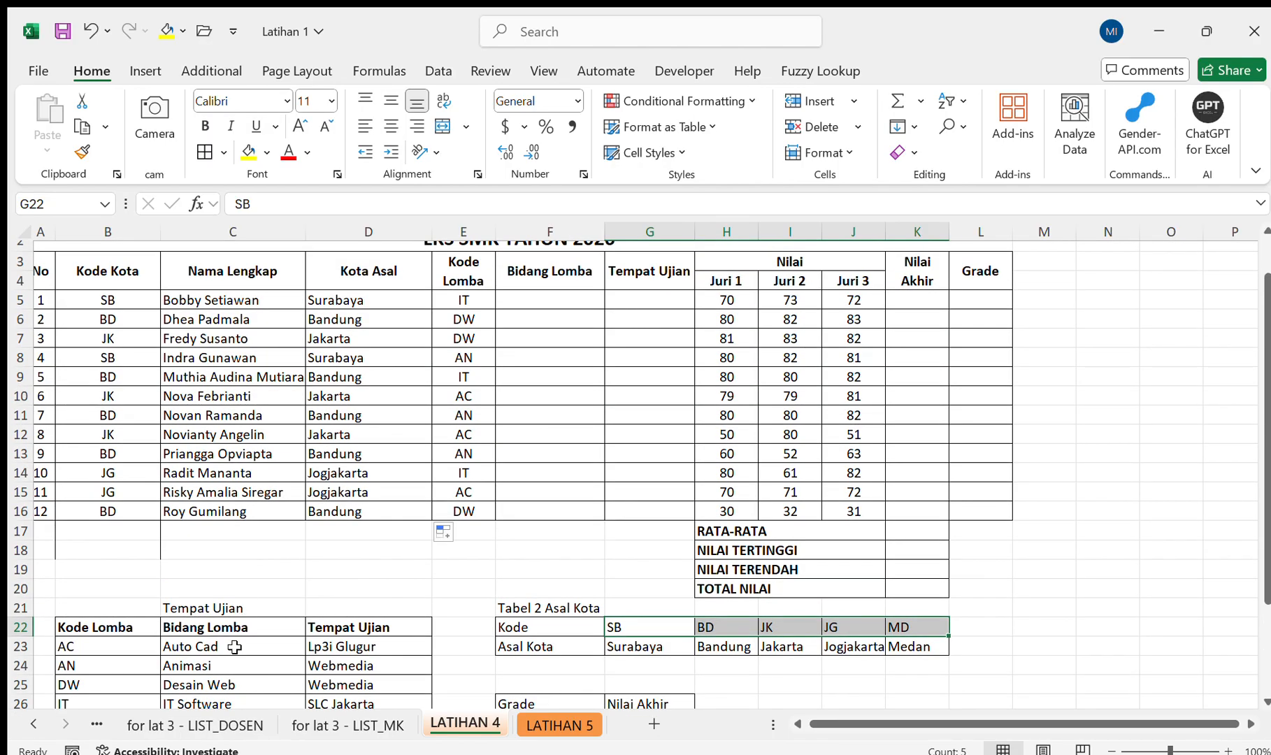
mouse_move(234, 647)
left_mouse_down()
mouse_move(236, 708)
mouse_move(249, 648)
left_mouse_up()
scroll(546, 437, "up", 2)
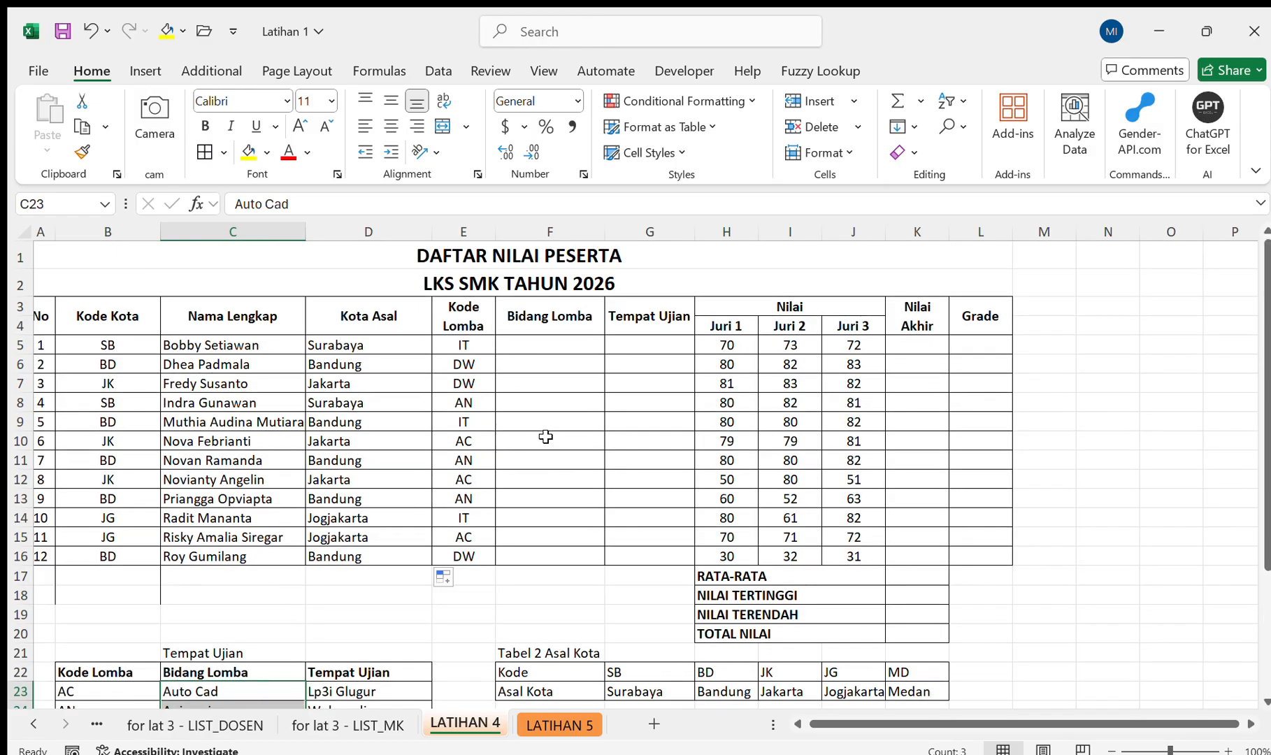
scroll(591, 358, "down", 1)
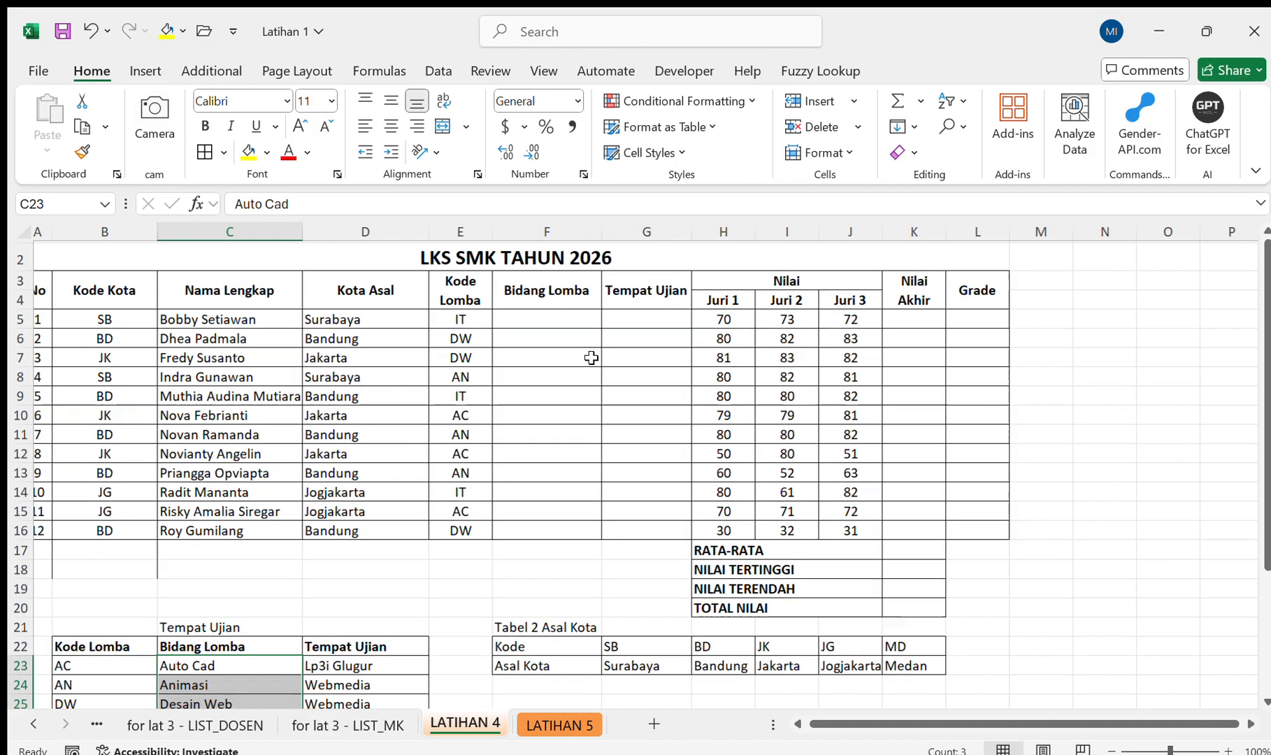
left_click(570, 326)
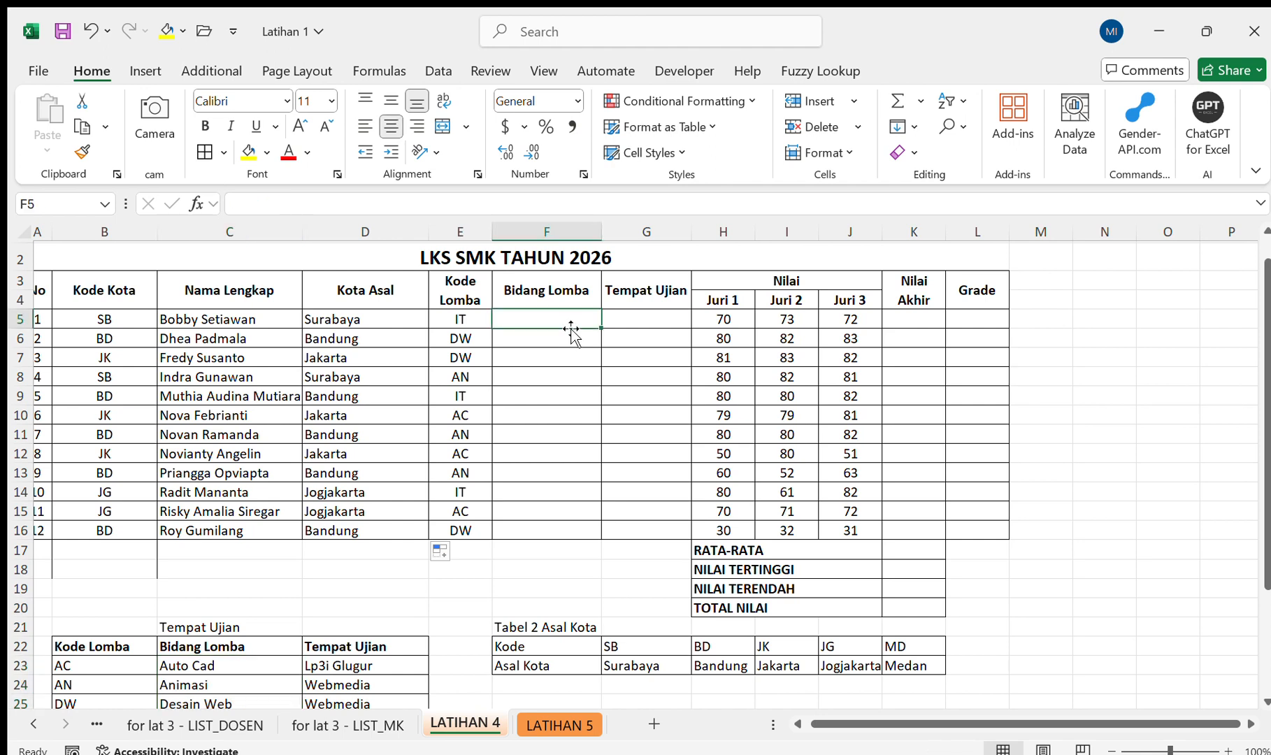
Start an INDEX formula in F5 with the absolute Bidang Lomba range $C$23:$C$26 as its array, and begin the row argument.
type("=")
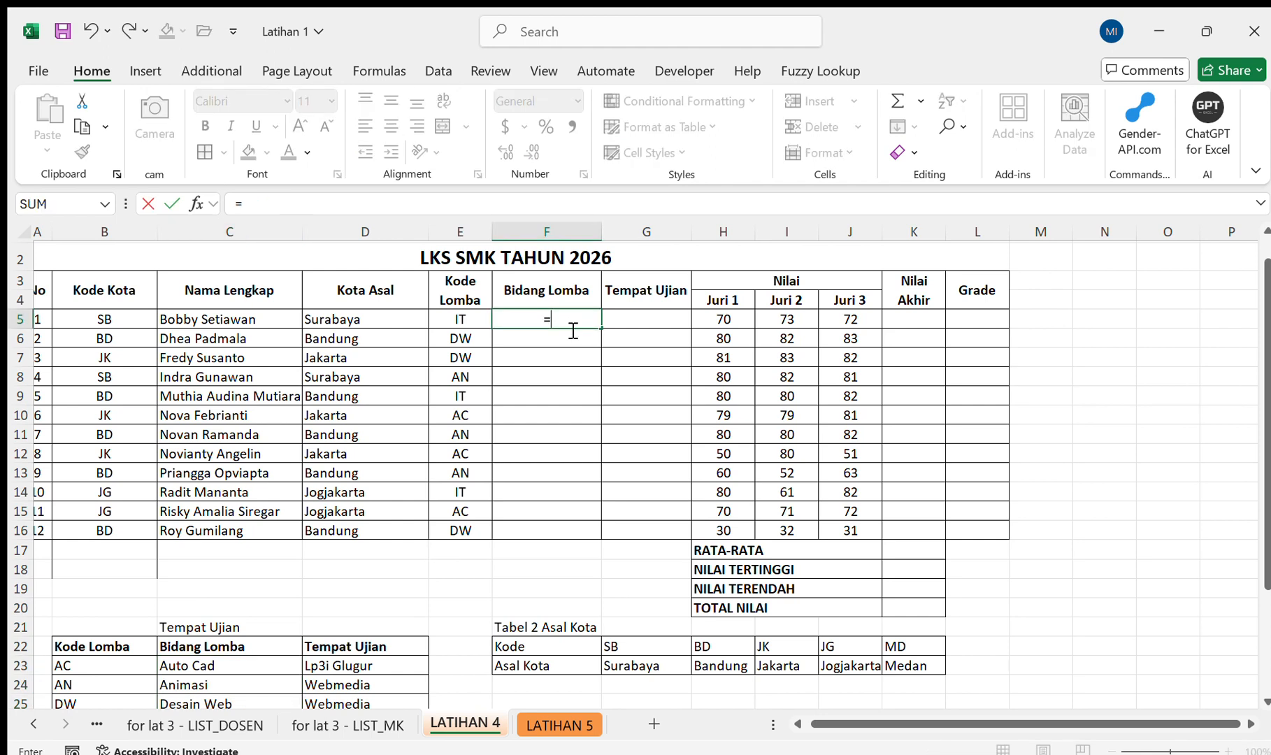
type("INDEX(")
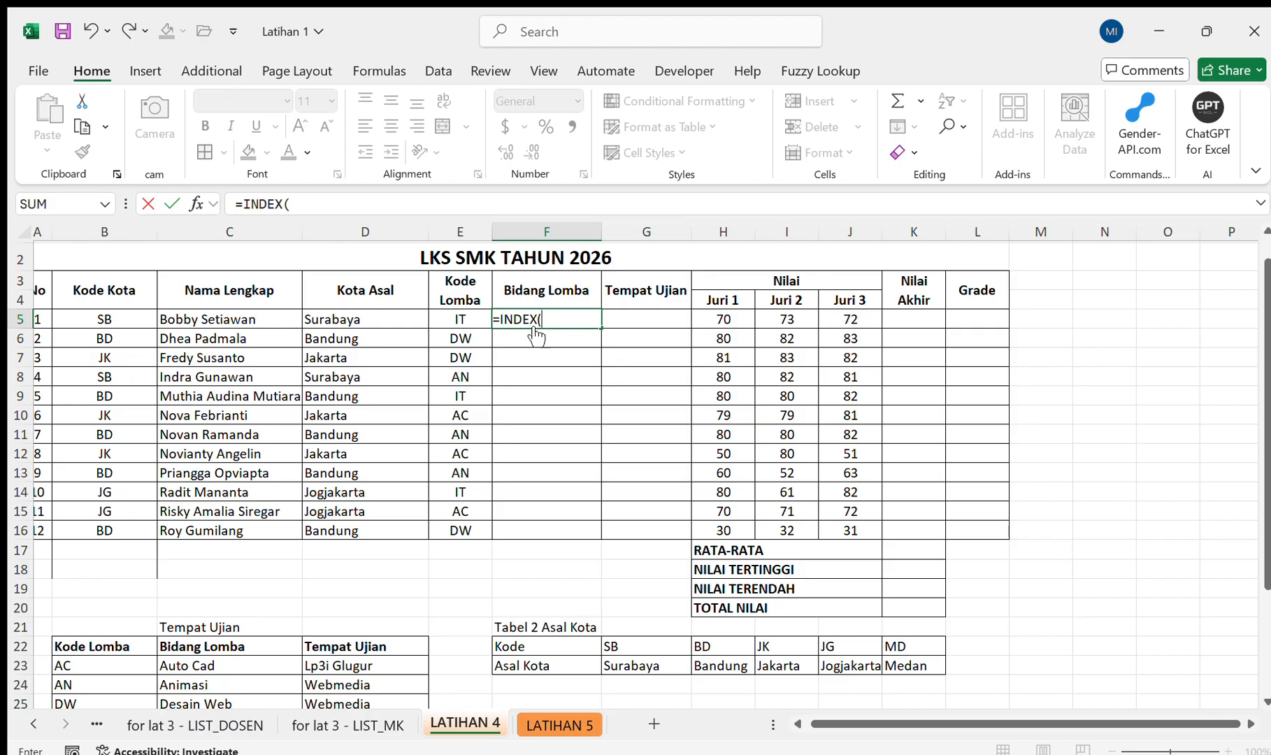
scroll(341, 493, "down", 3)
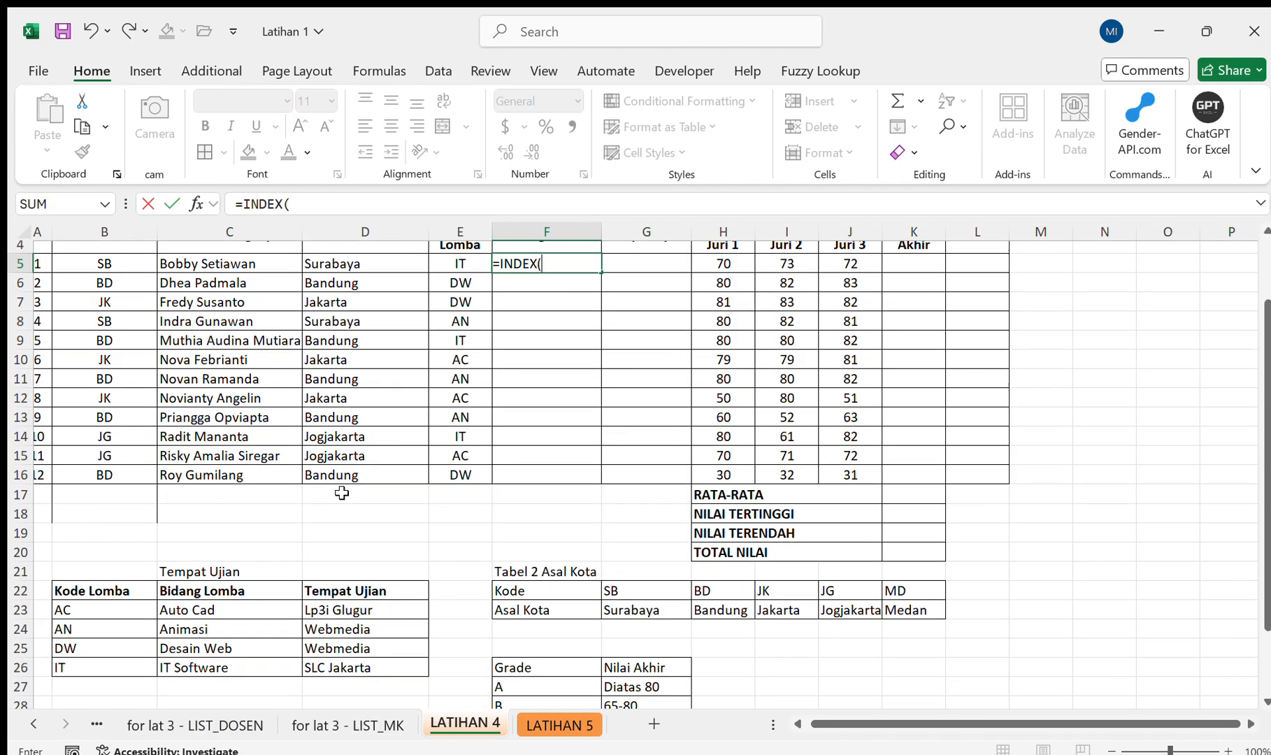
left_click_drag(214, 606, 214, 668)
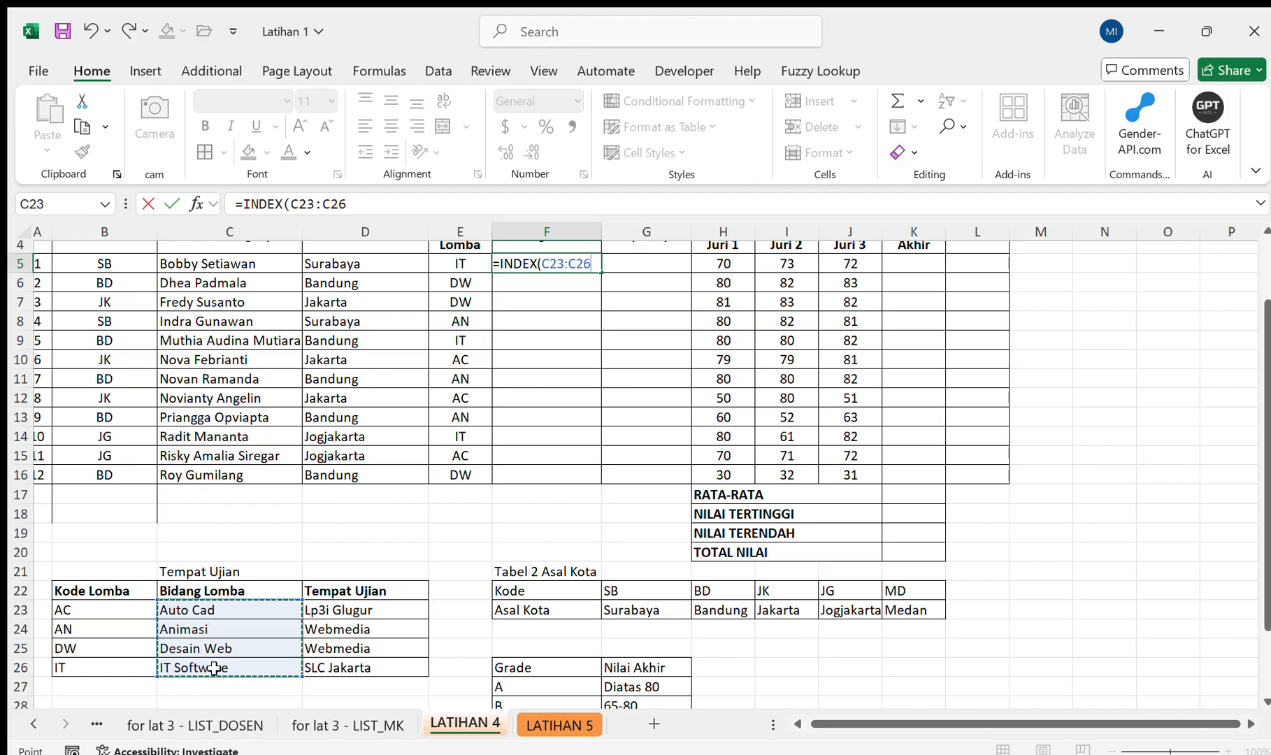
key("F4")
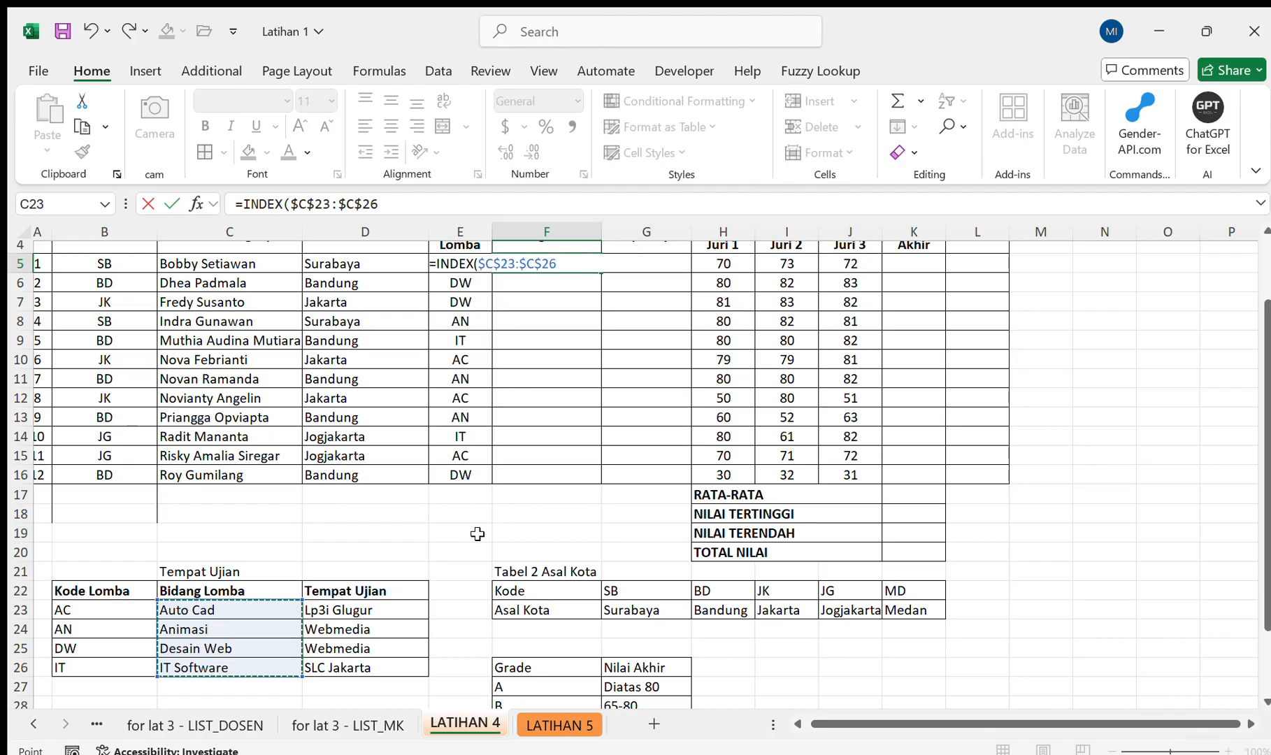
type(",ma")
key("Tab")
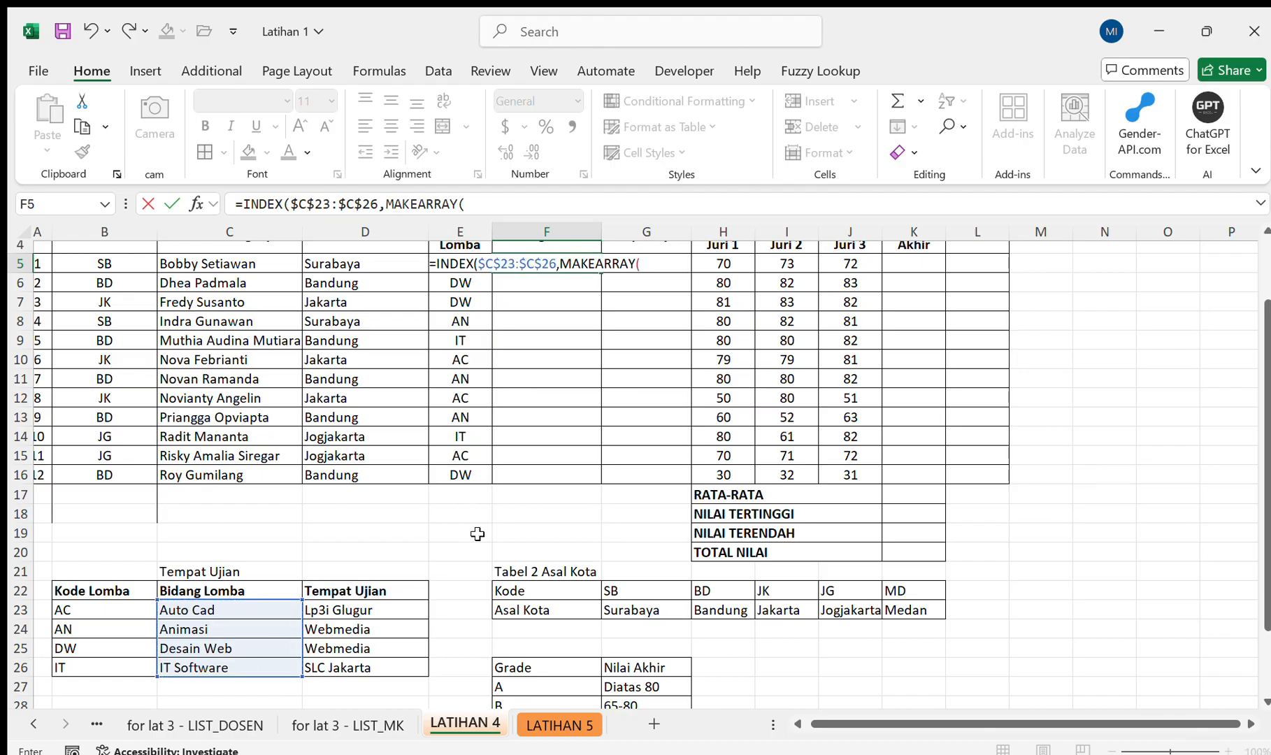
key("BackSpace")
key("BackSpace")
key("BackSpace")
key("BackSpace")
key("BackSpace")
key("BackSpace")
key("BackSpace")
key("BackSpace")
Nest MATCH as the row argument of the F5 formula, with the Kode Lomba cell E5 as its lookup value.
type("t")
key("Tab")
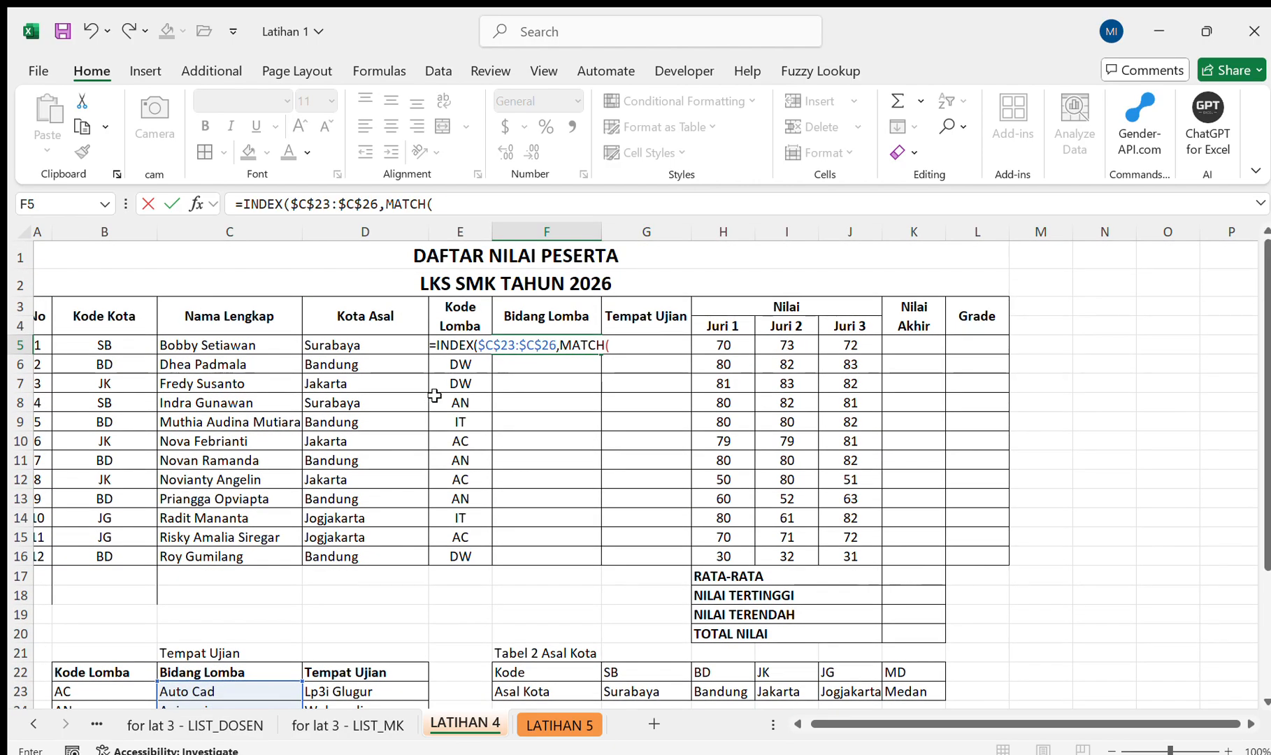
scroll(425, 417, "down", 2)
scroll(424, 417, "up", 1)
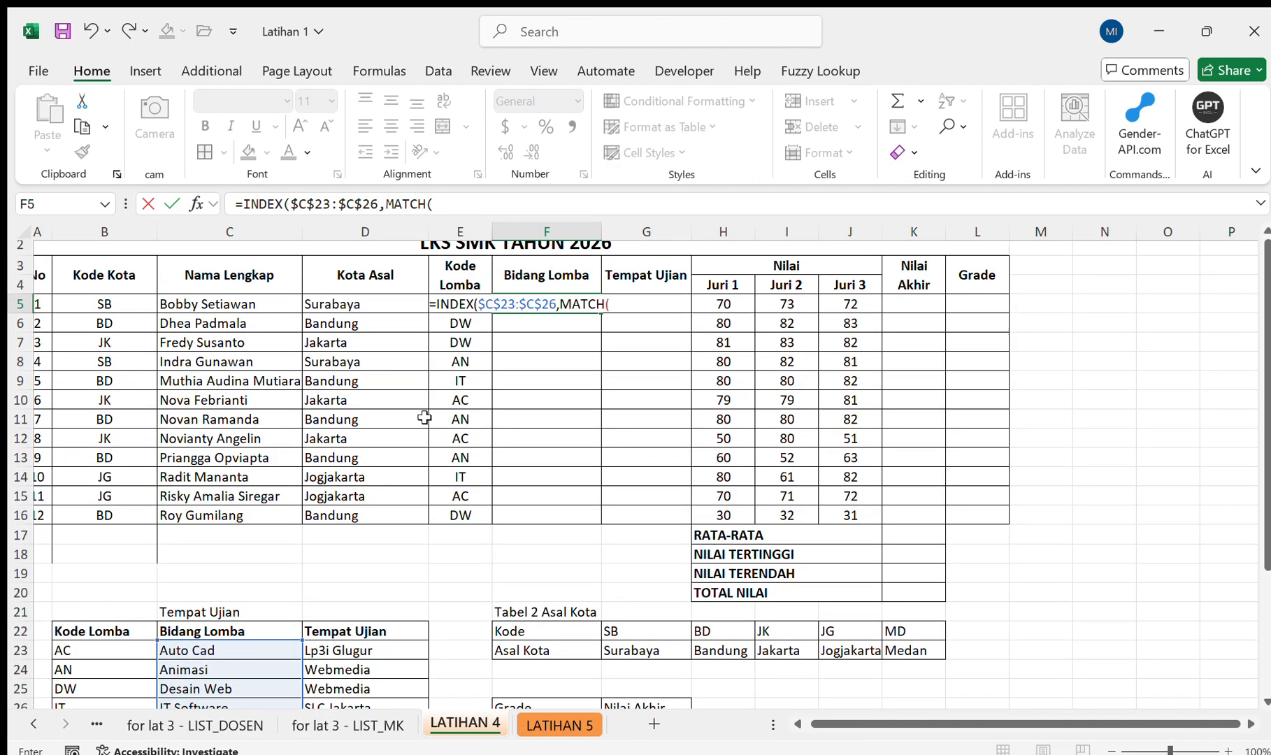
left_click(455, 322)
key("Up")
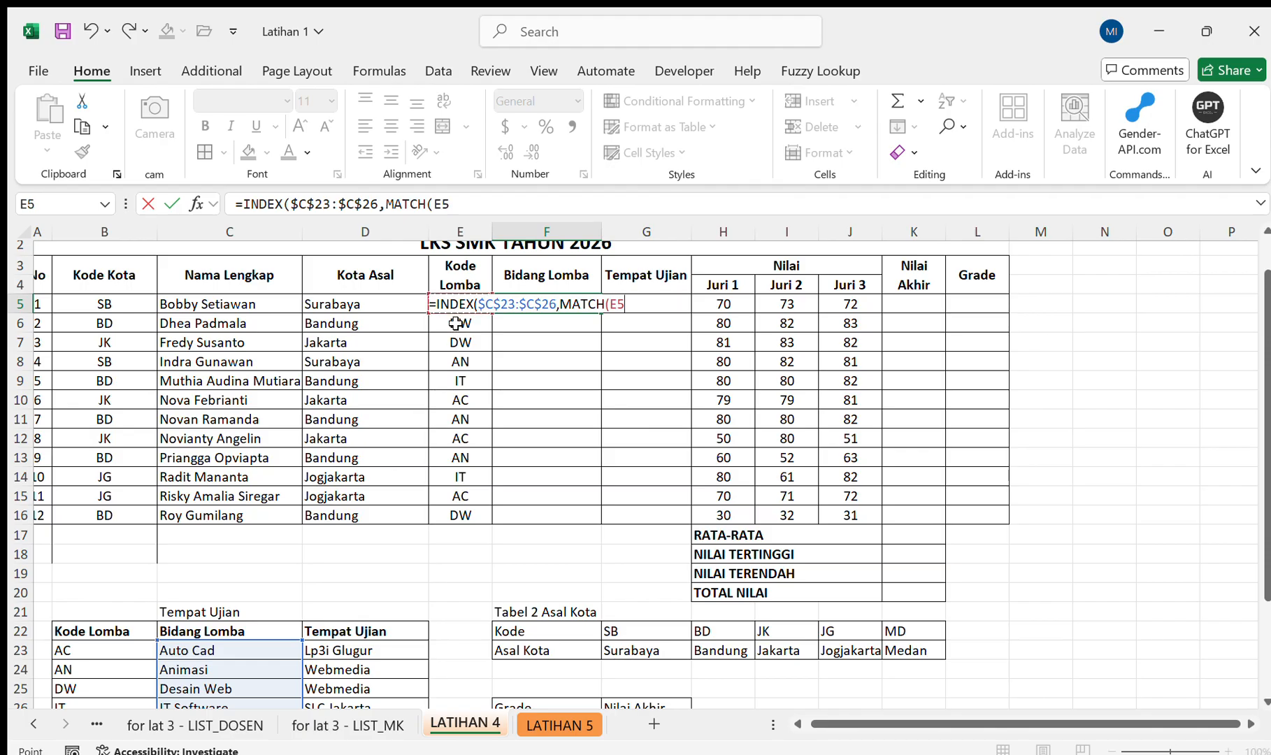
Complete the F5 formula with the absolute lookup range $B$23:$B$26 and match type 0 for an exact match.
type(",")
mouse_move(99, 650)
left_mouse_down()
mouse_move(99, 731)
mouse_move(101, 666)
left_mouse_up()
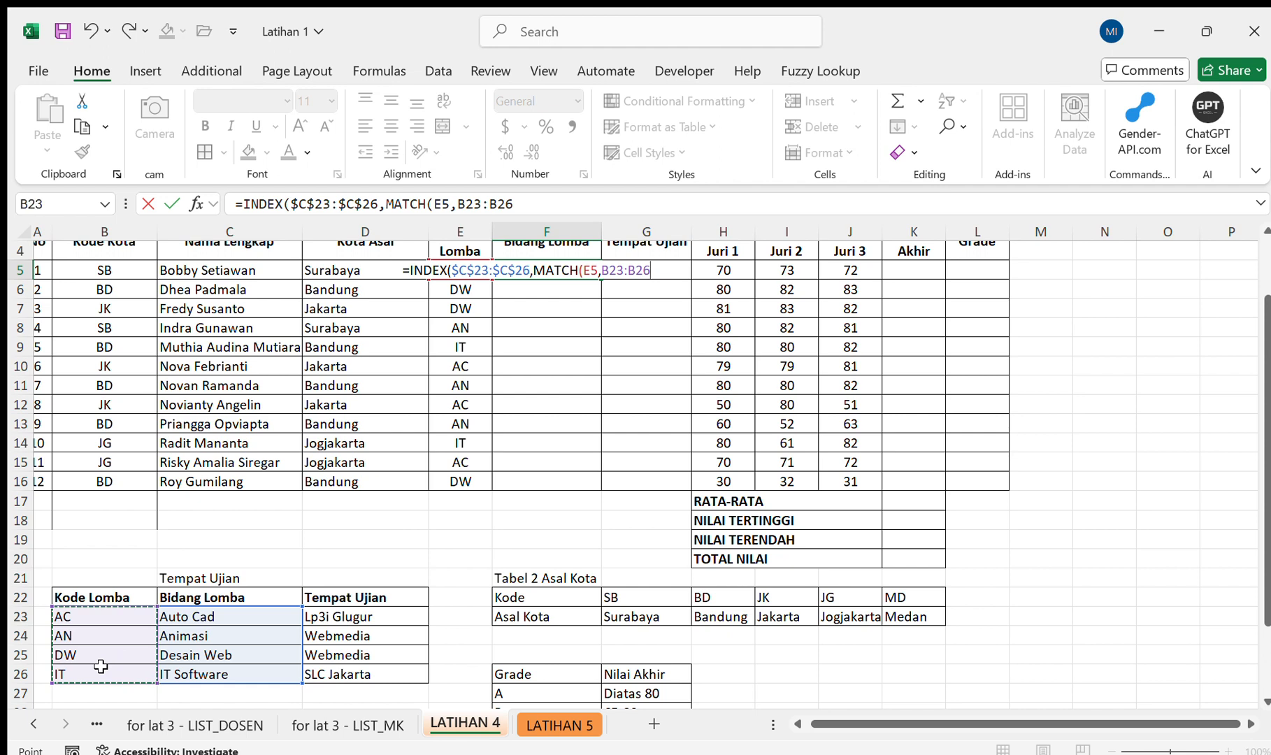
key("F4")
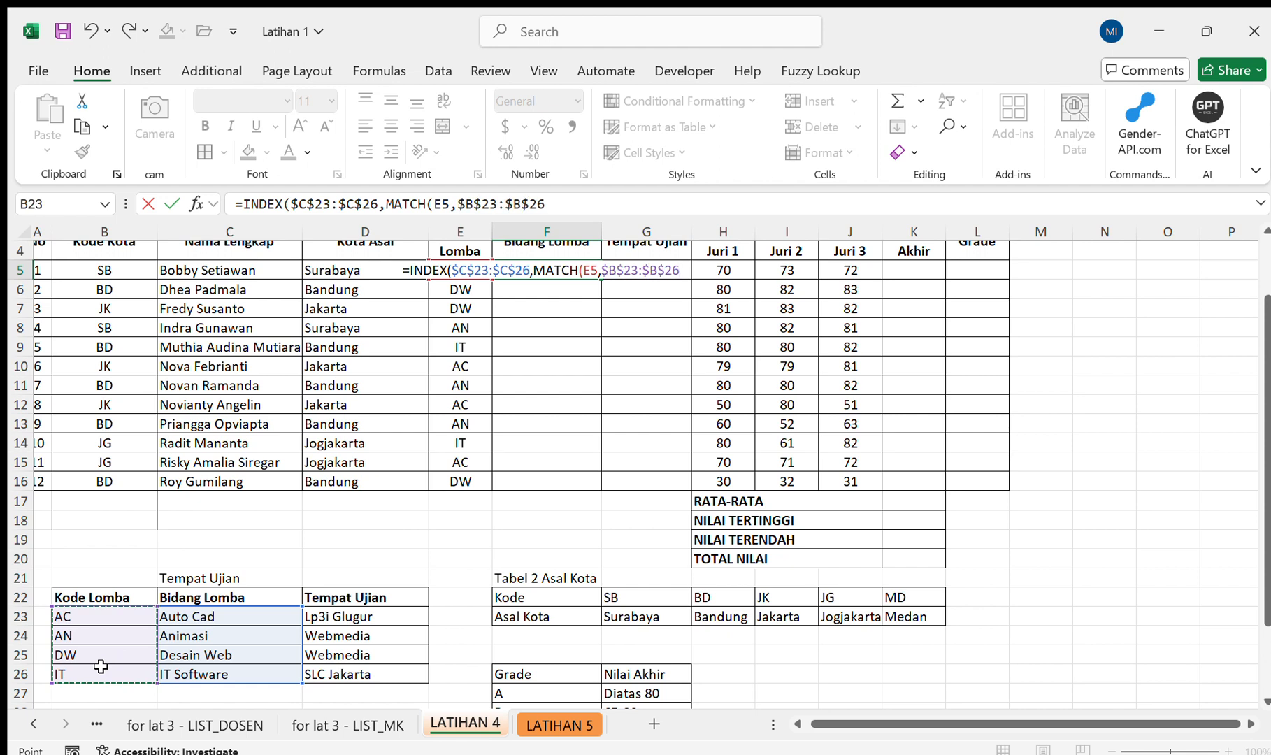
type(",0")
type(")")
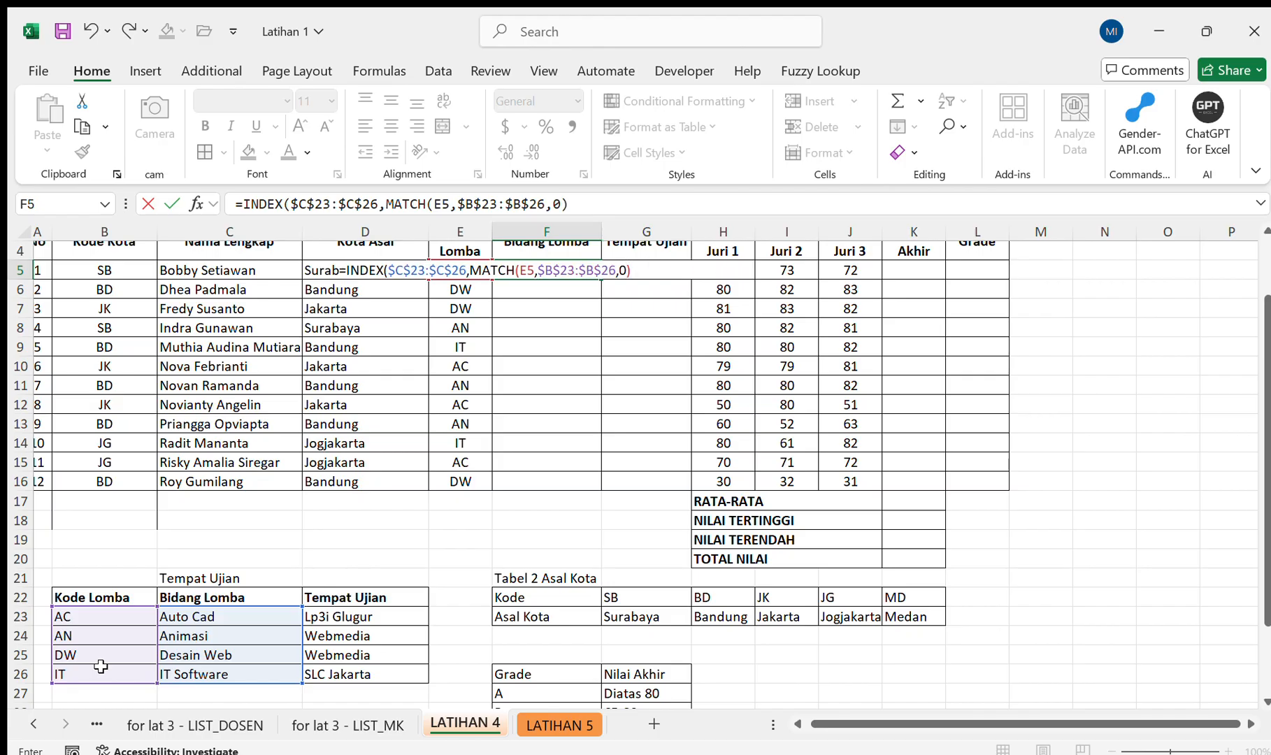
type(")")
key("Return")
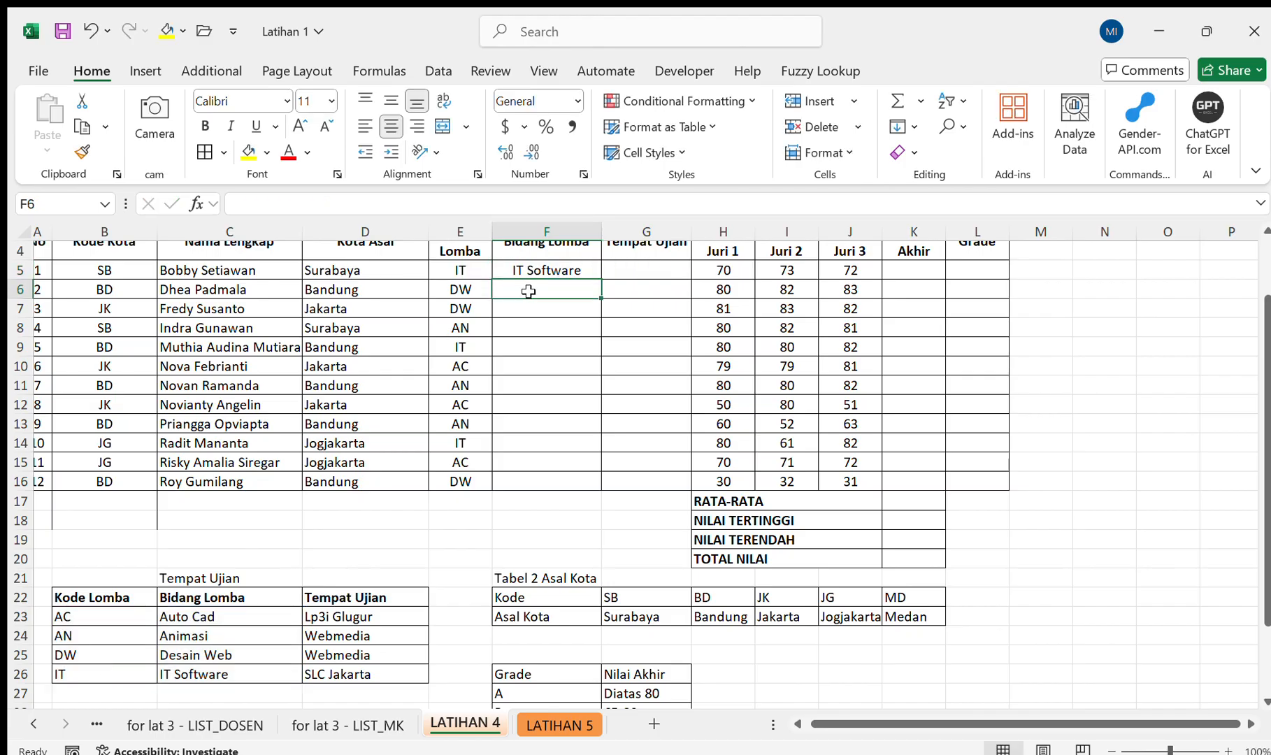
Fill the Bidang Lomba formula from F5 down to F16 for all twelve participants.
left_click(594, 274)
left_click_drag(598, 277, 590, 483)
scroll(698, 387, "up", 1)
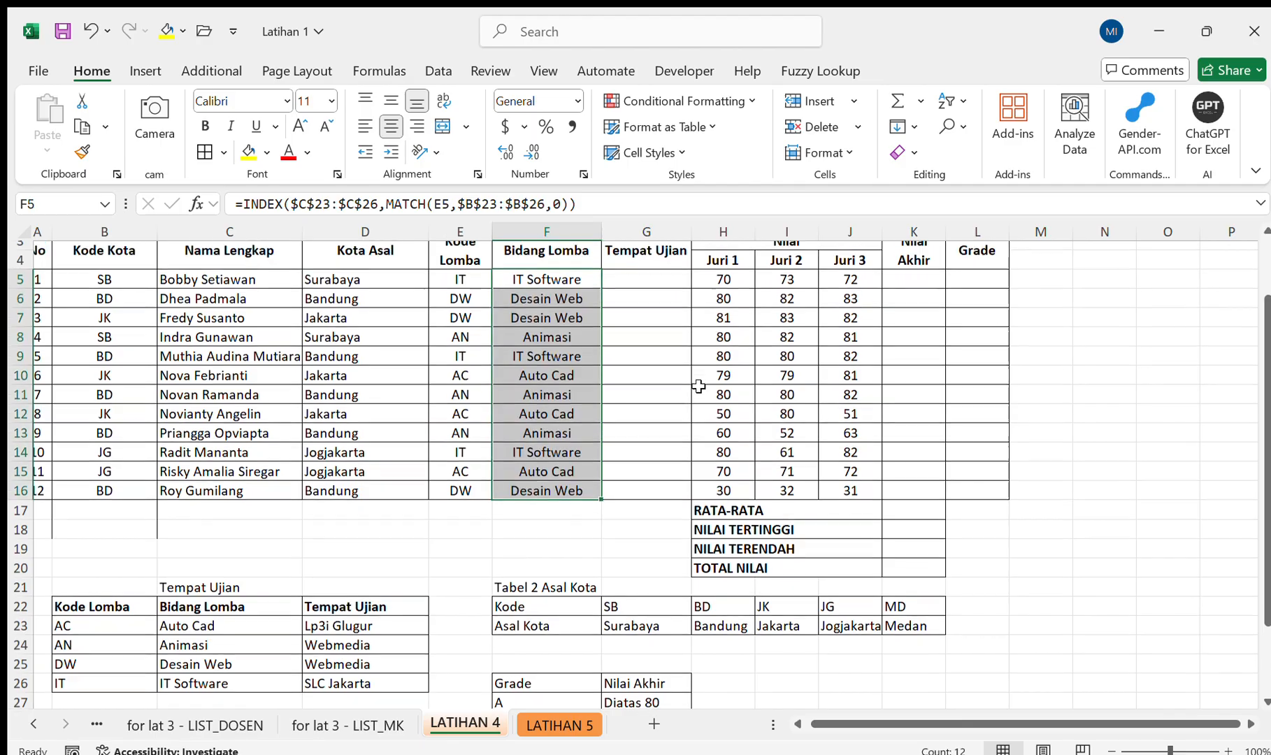
scroll(698, 387, "down", 2)
scroll(698, 386, "up", 1)
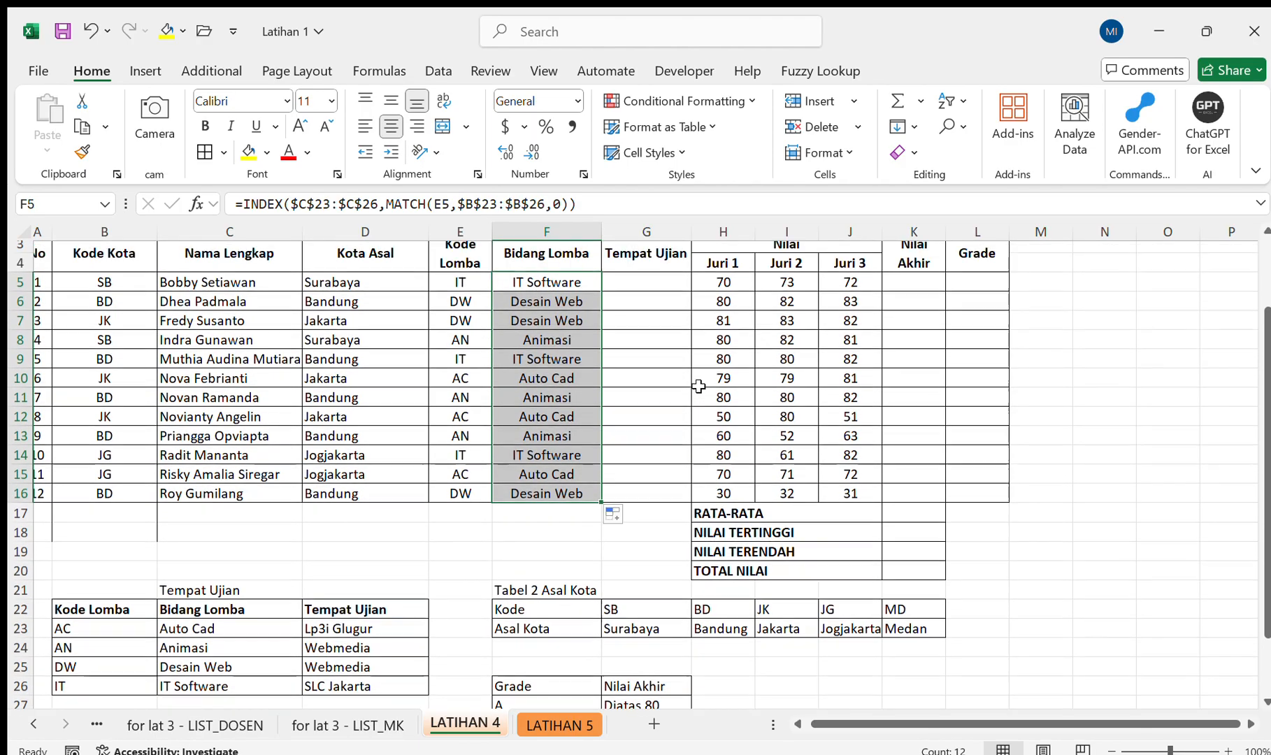
Start an INDEX formula in the first Tempat Ujian cell, G5, with the absolute range $D$23:$D$26 as its array.
left_click(650, 274)
type("=ind")
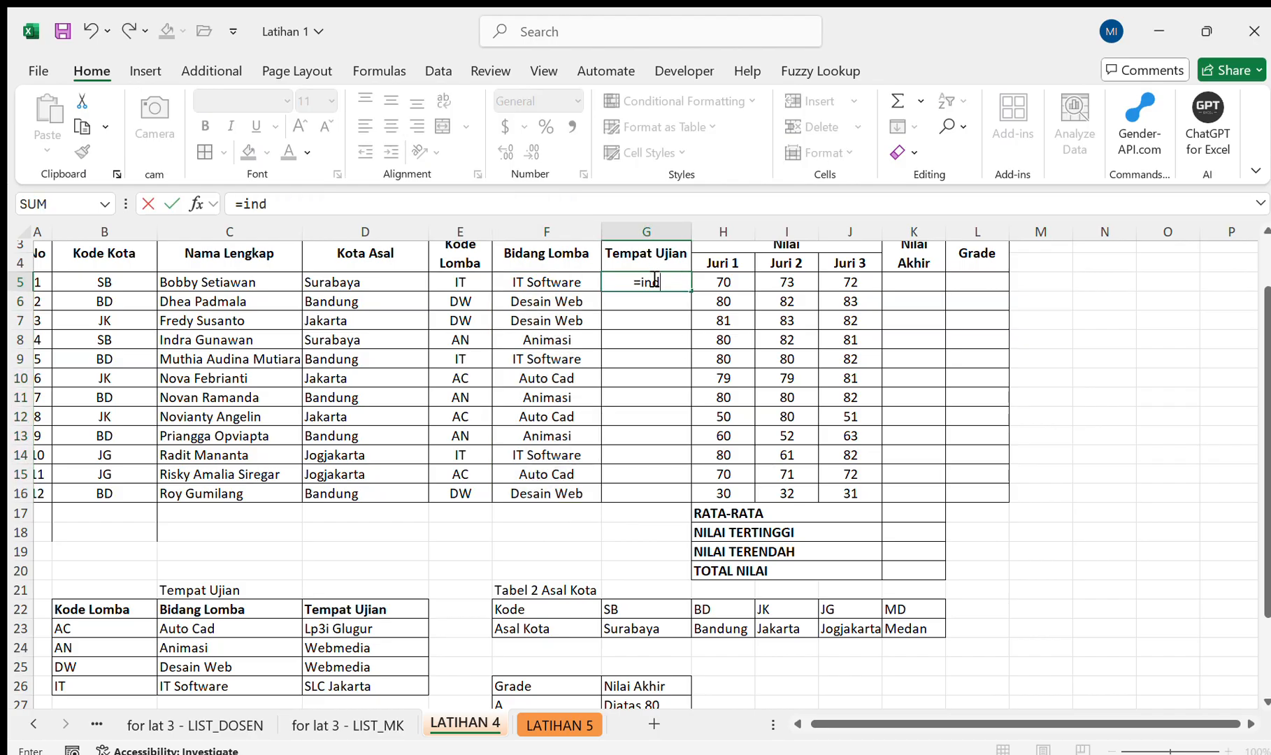
key("Tab")
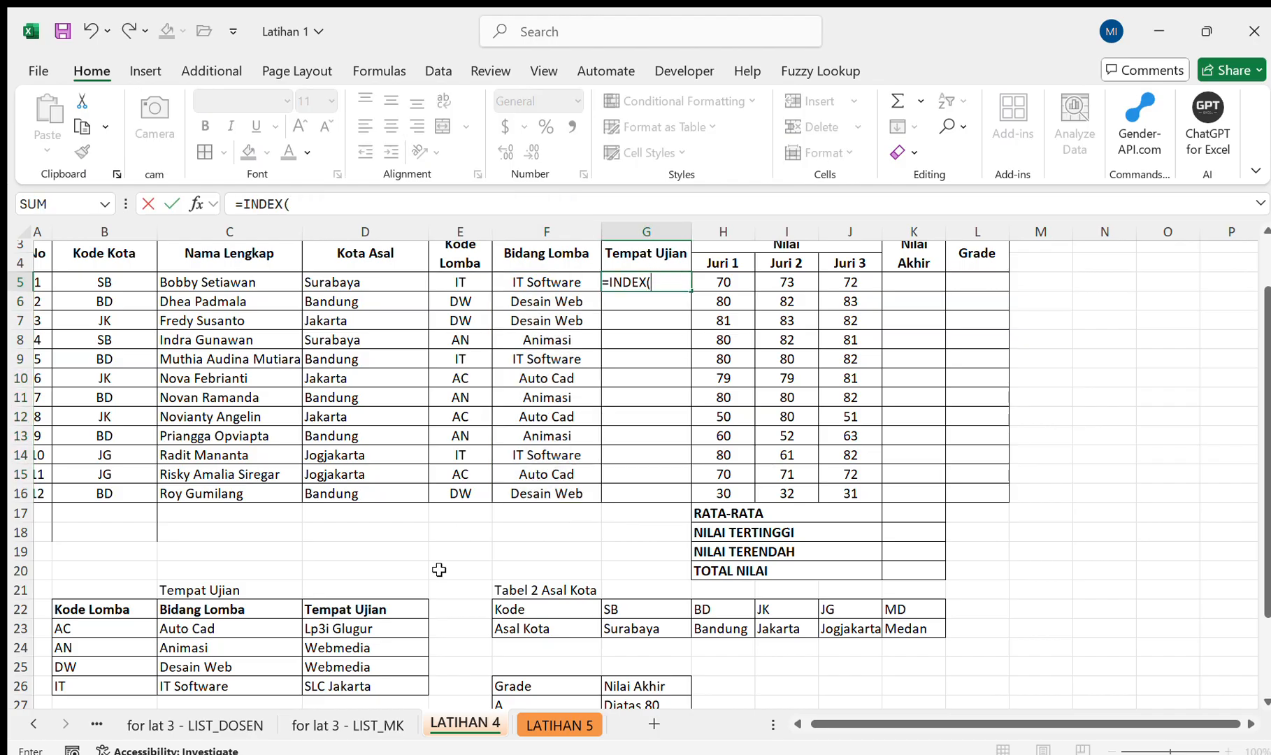
left_click_drag(383, 631, 384, 687)
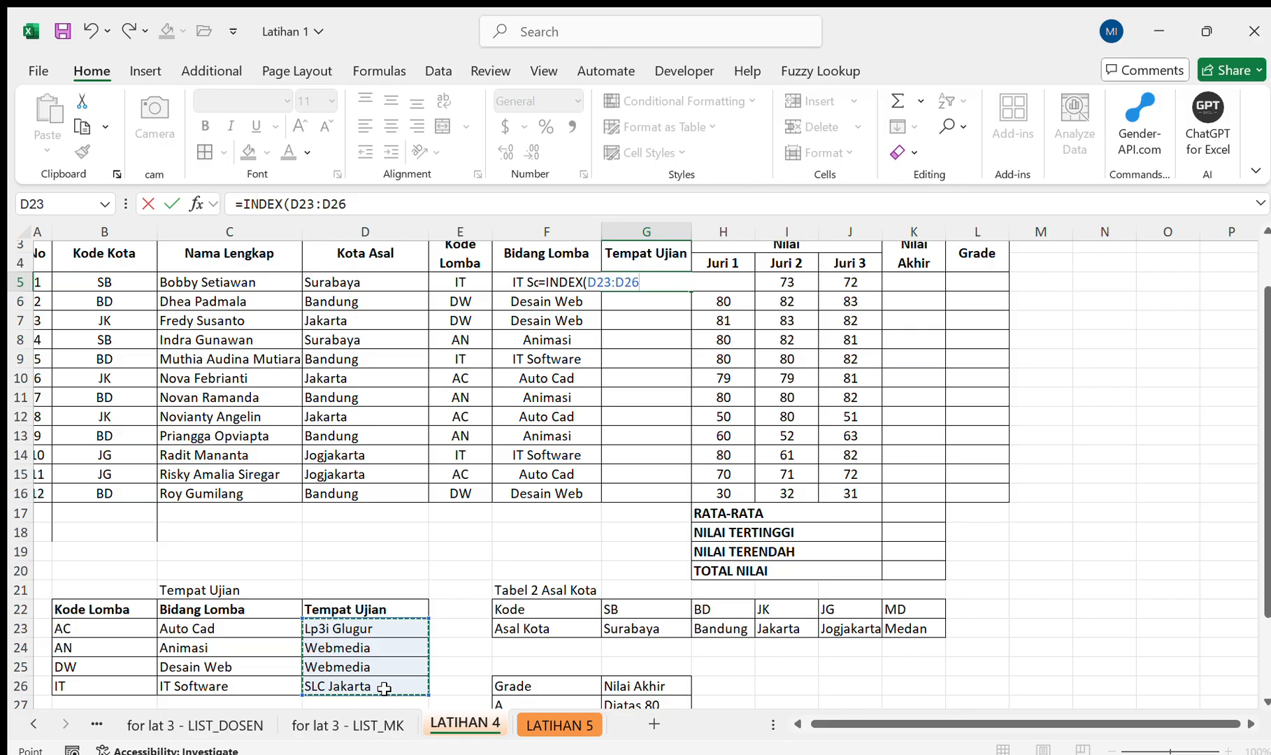
key("F4")
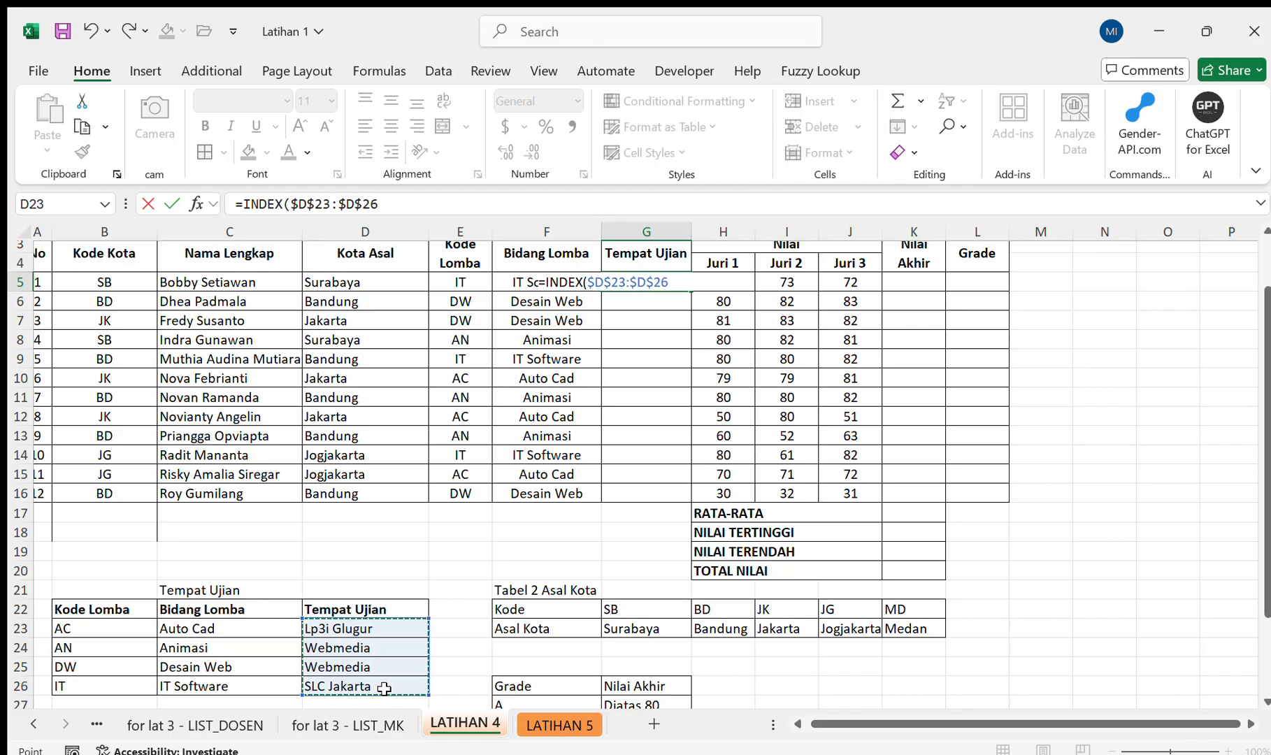
Complete the INDEX formula in G5 with MATCH(E5,$B$23:$B$26,0) to look up the Kode Lomba by exact match.
type(",matc")
key("Tab")
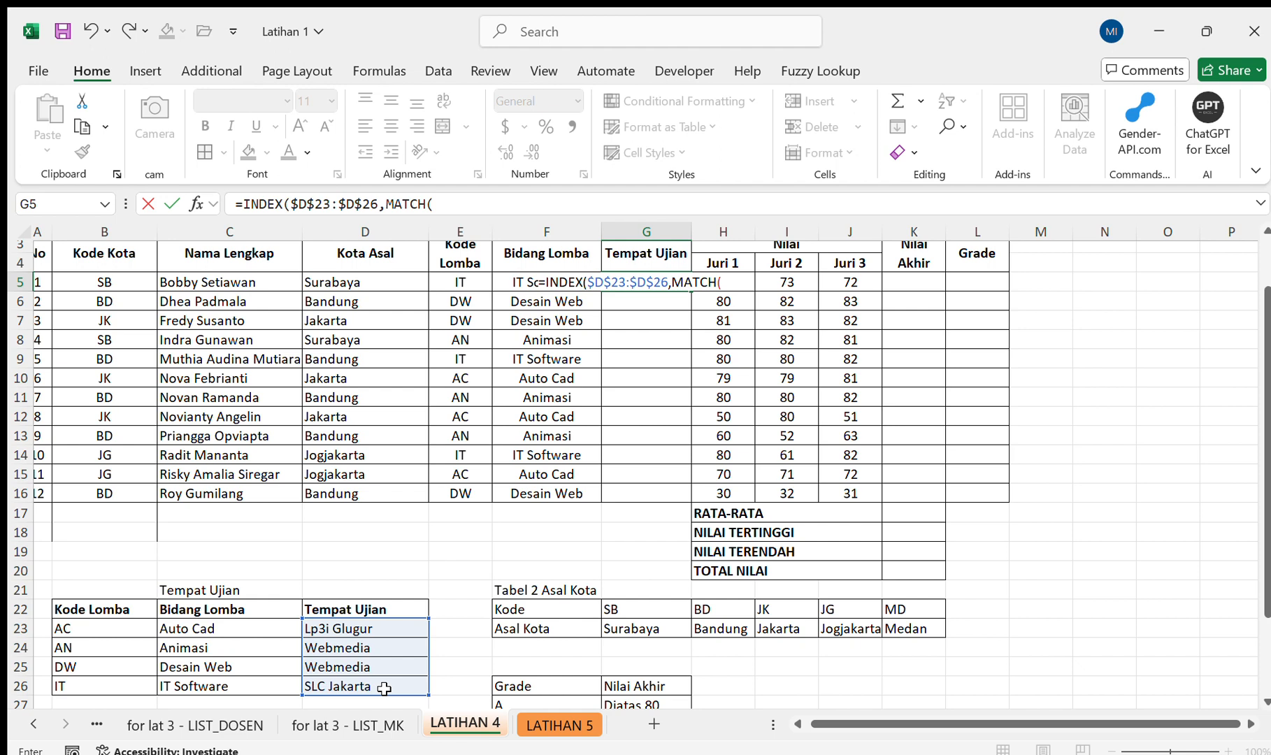
left_click(469, 287)
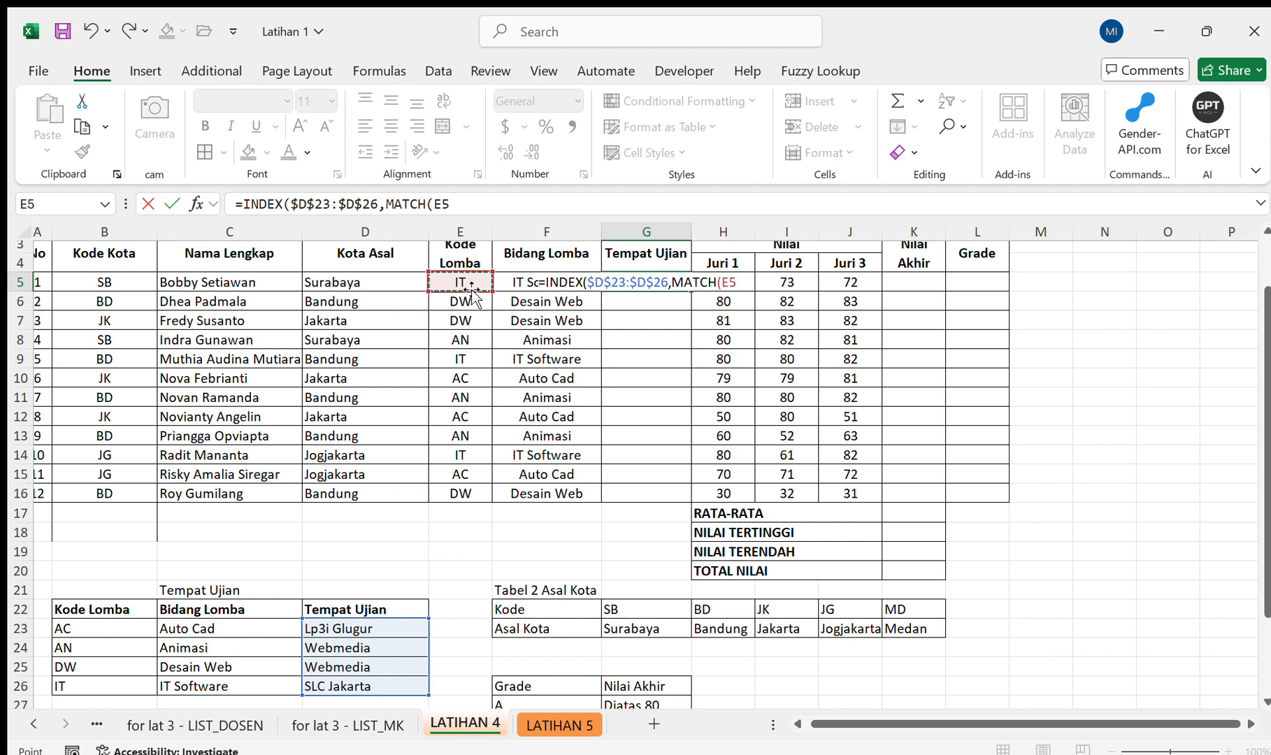
type(",")
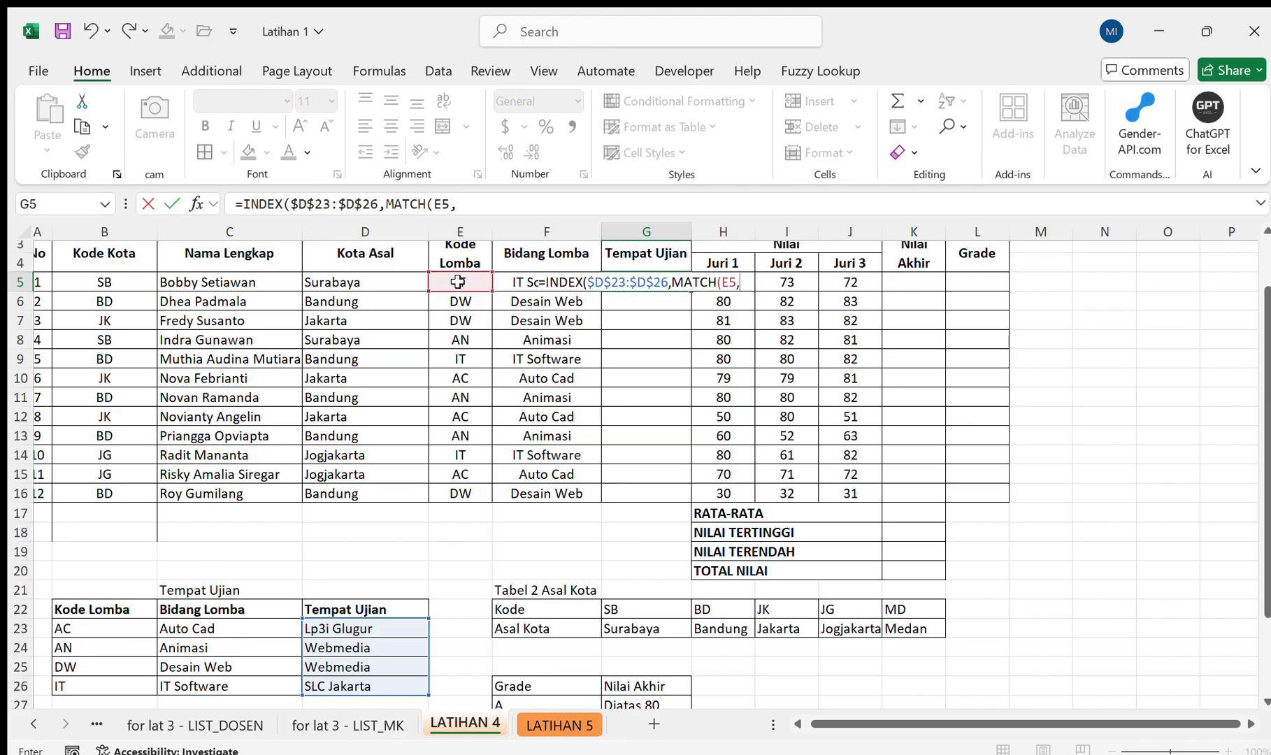
left_click_drag(118, 627, 117, 685)
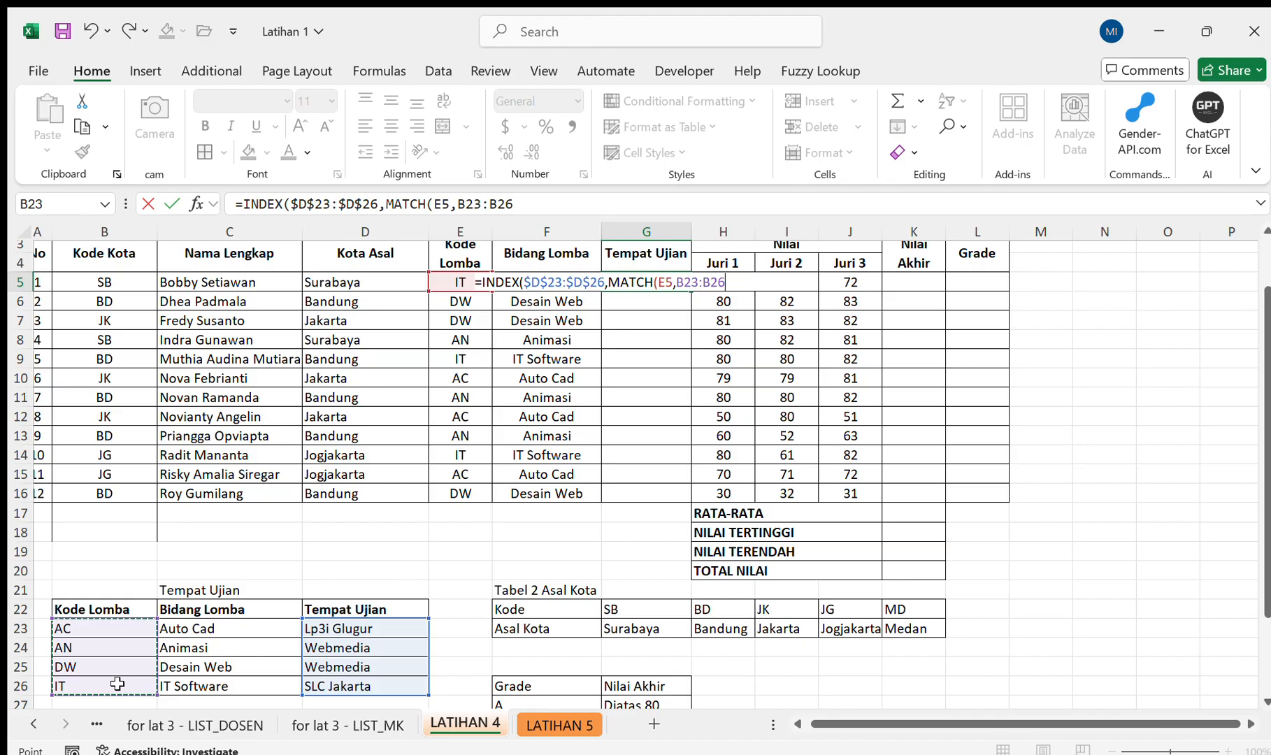
key("F4")
type(",0")
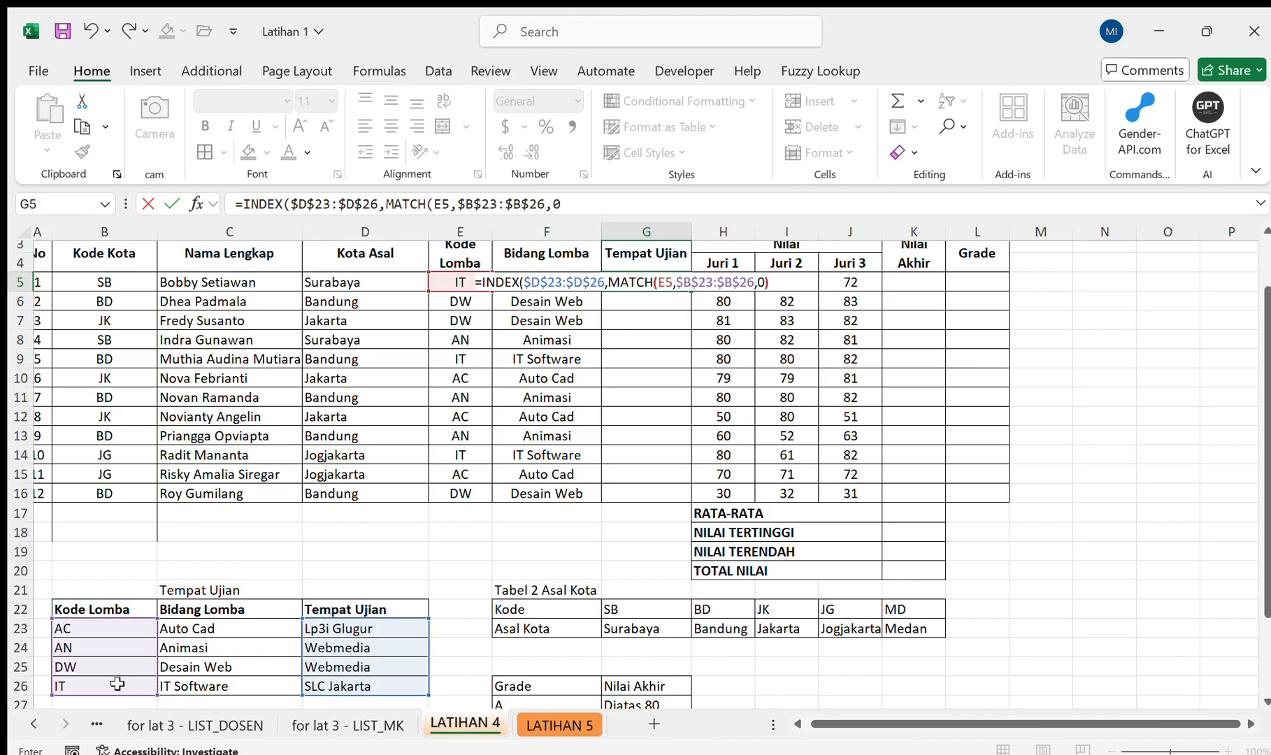
type("))")
key("Return")
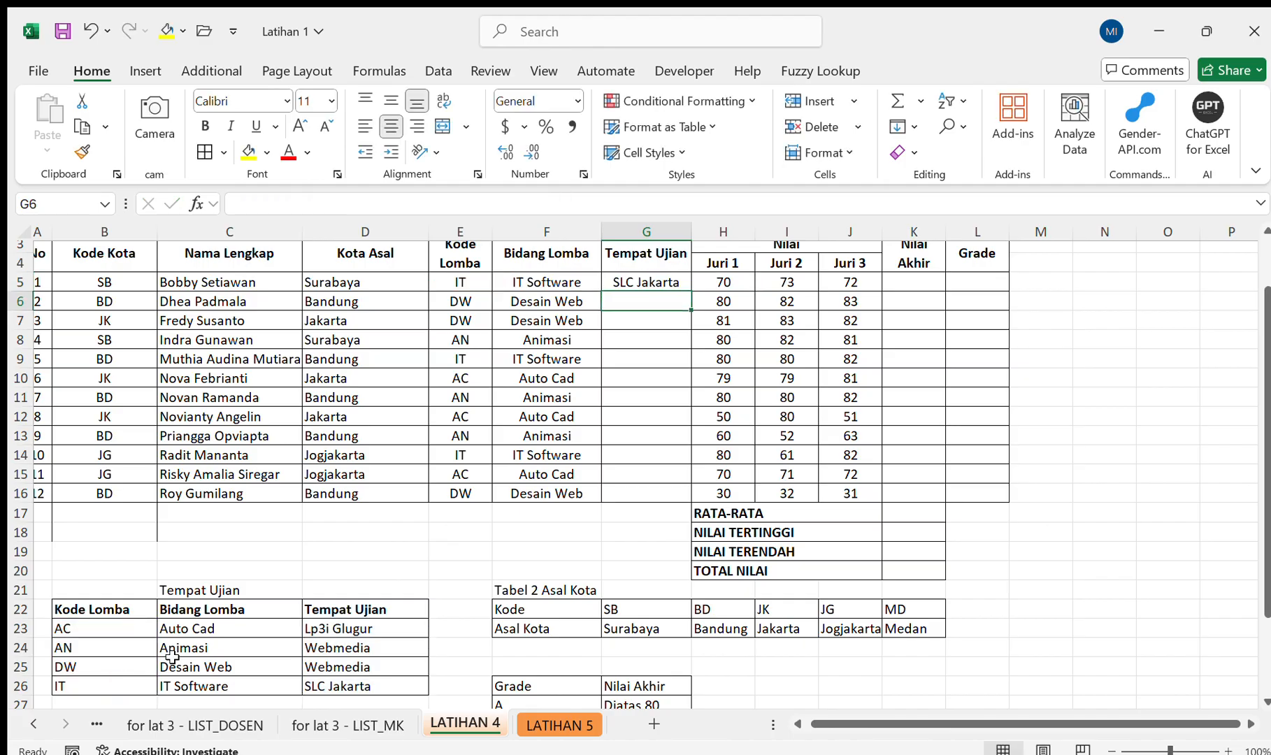
Fill the Tempat Ujian formula from G5 down to G16 for all twelve participants.
left_click(667, 281)
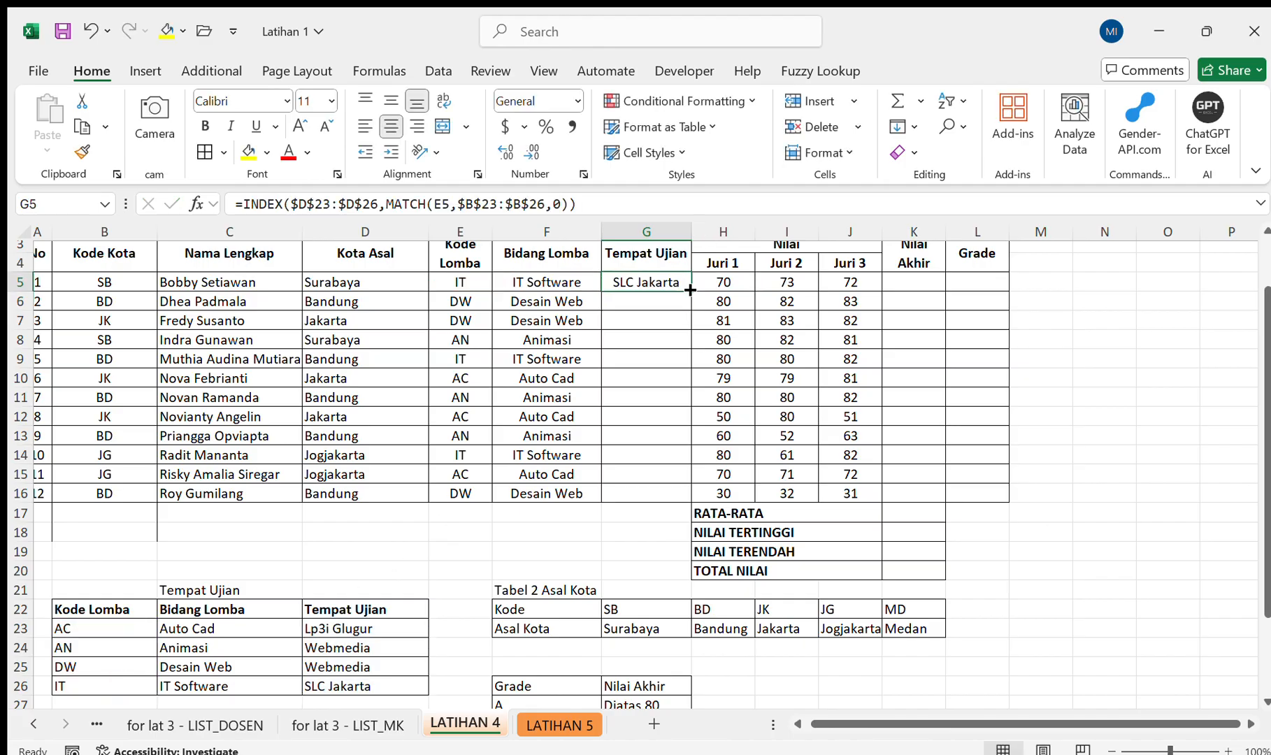
left_click_drag(690, 290, 684, 494)
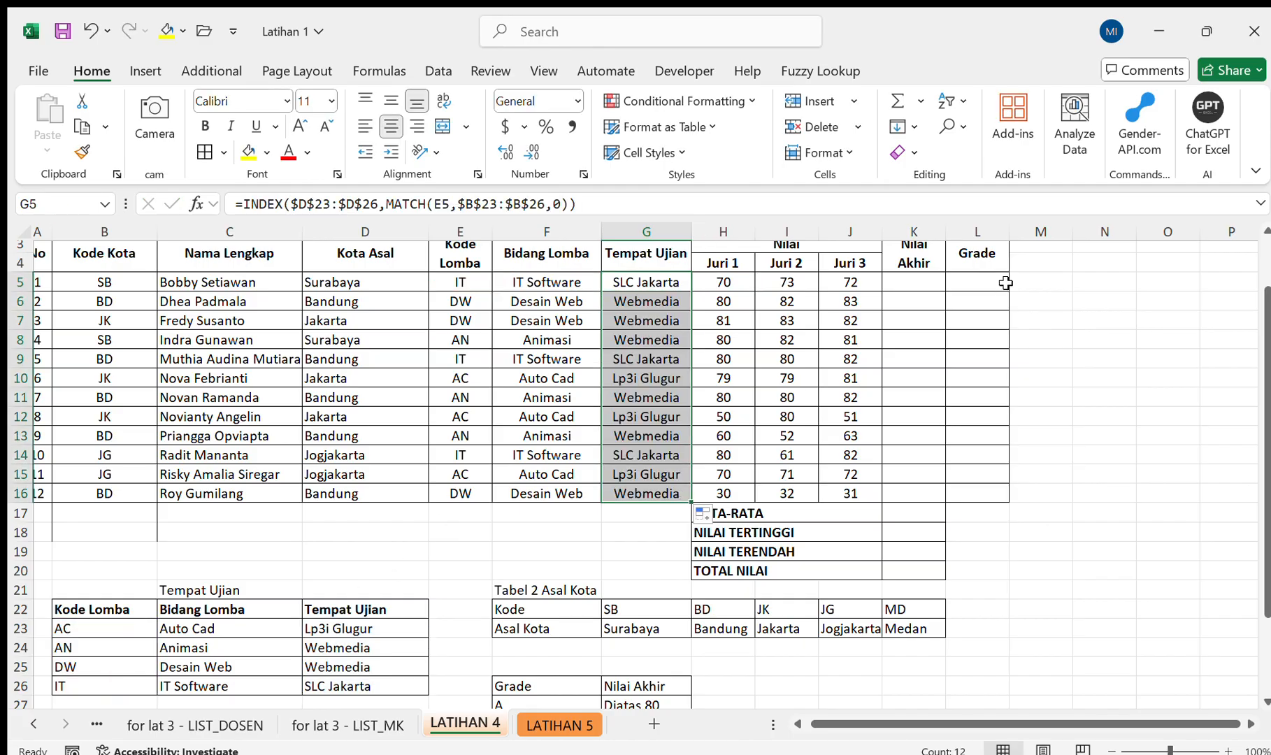
scroll(896, 419, "up", 1)
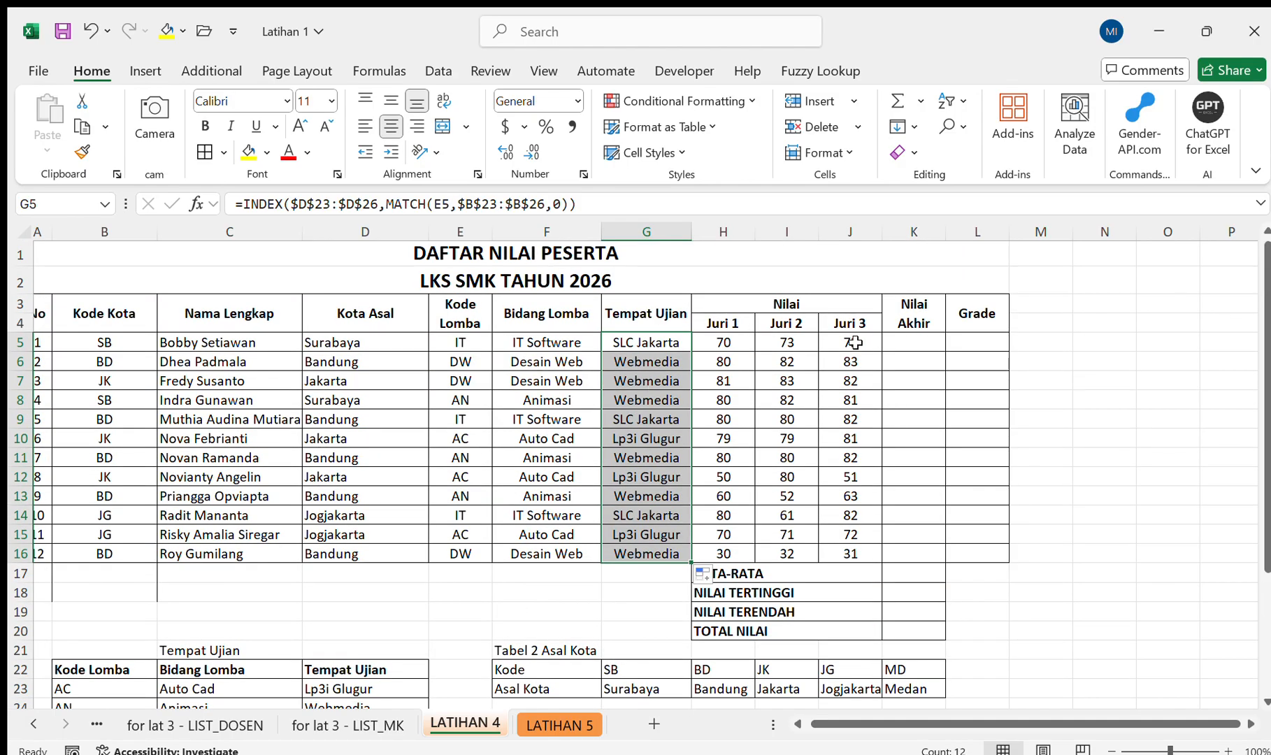
Enter an AVERAGE formula in the first Nilai Akhir cell, K5, starting from the Juri 1 score in H5.
left_click(910, 346)
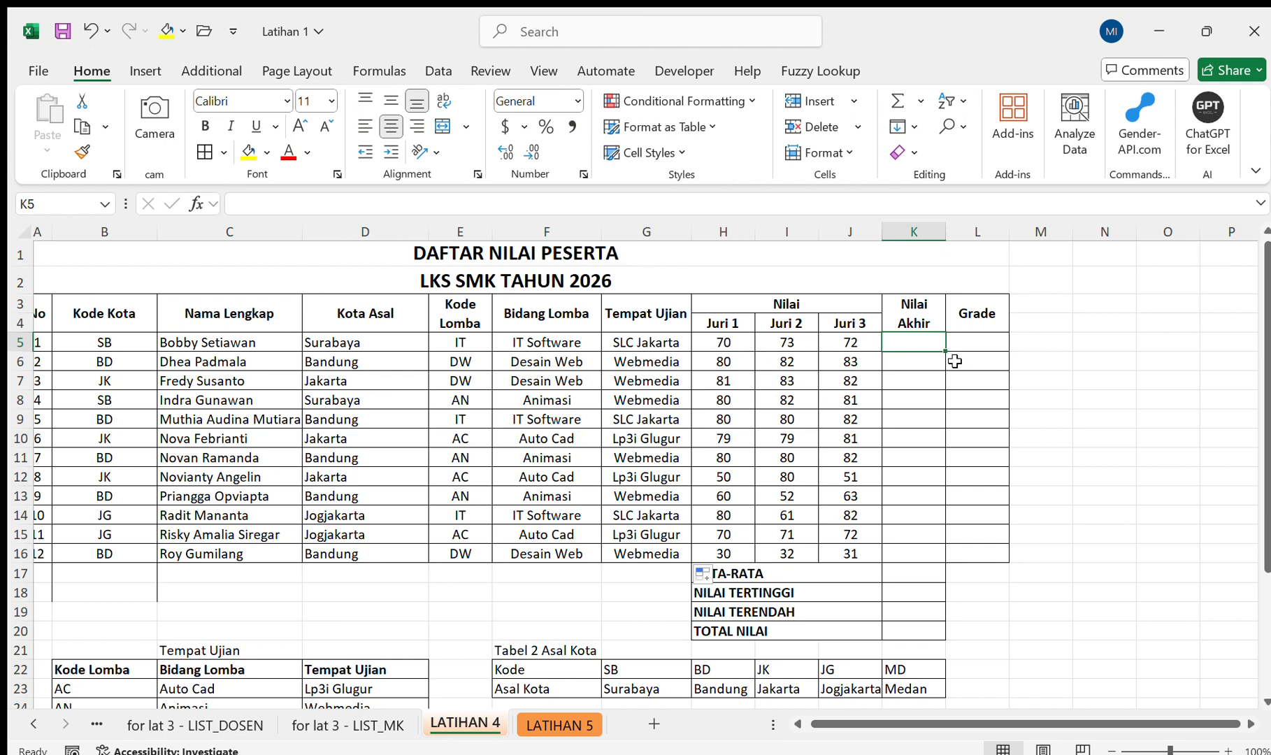
scroll(954, 361, "down", 3)
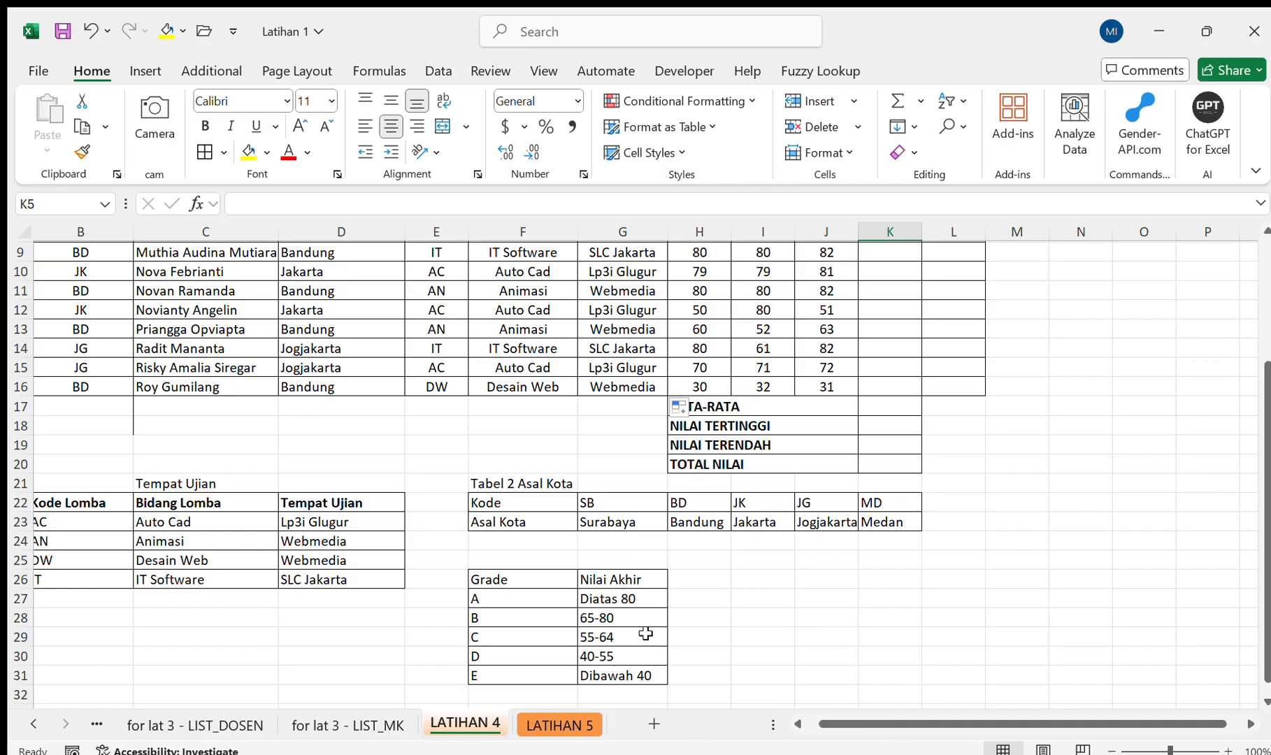
scroll(909, 328, "up", 2)
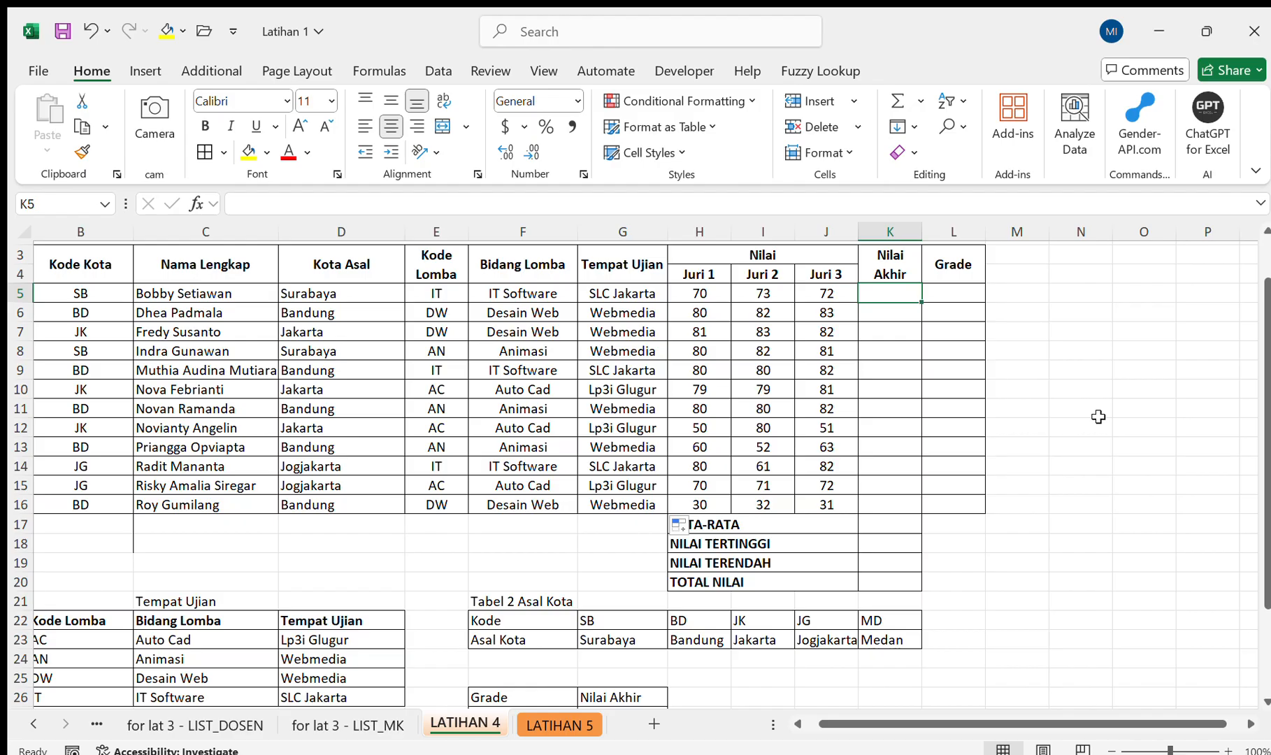
type("=ave")
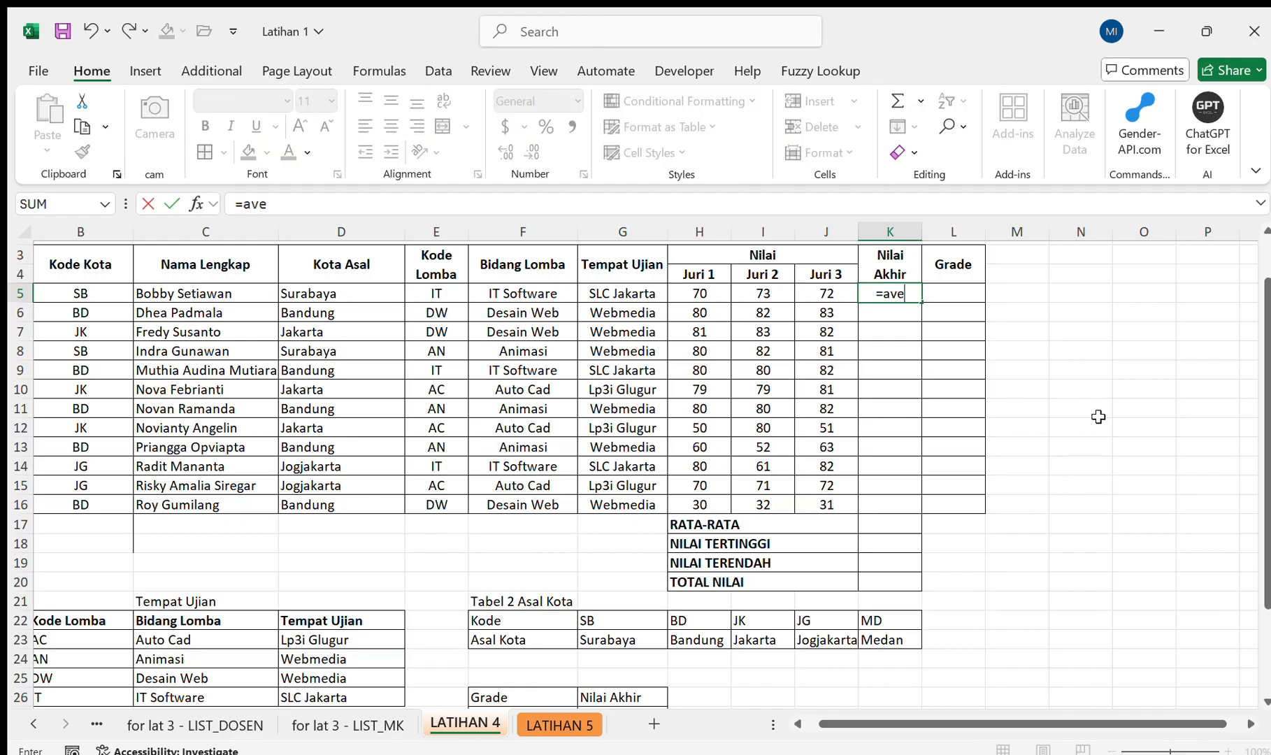
key("Tab")
key("Left")
key("Left")
key("Left")
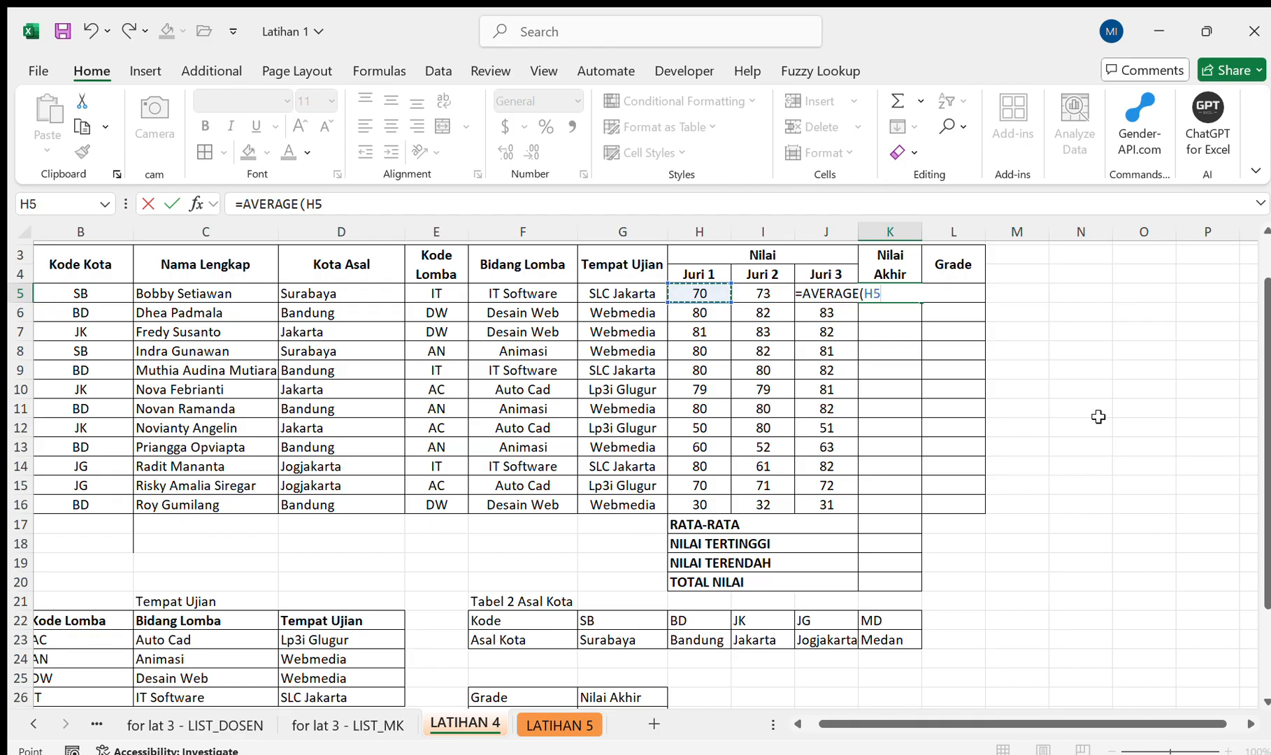
left_click(698, 295)
left_click_drag(697, 295, 751, 288)
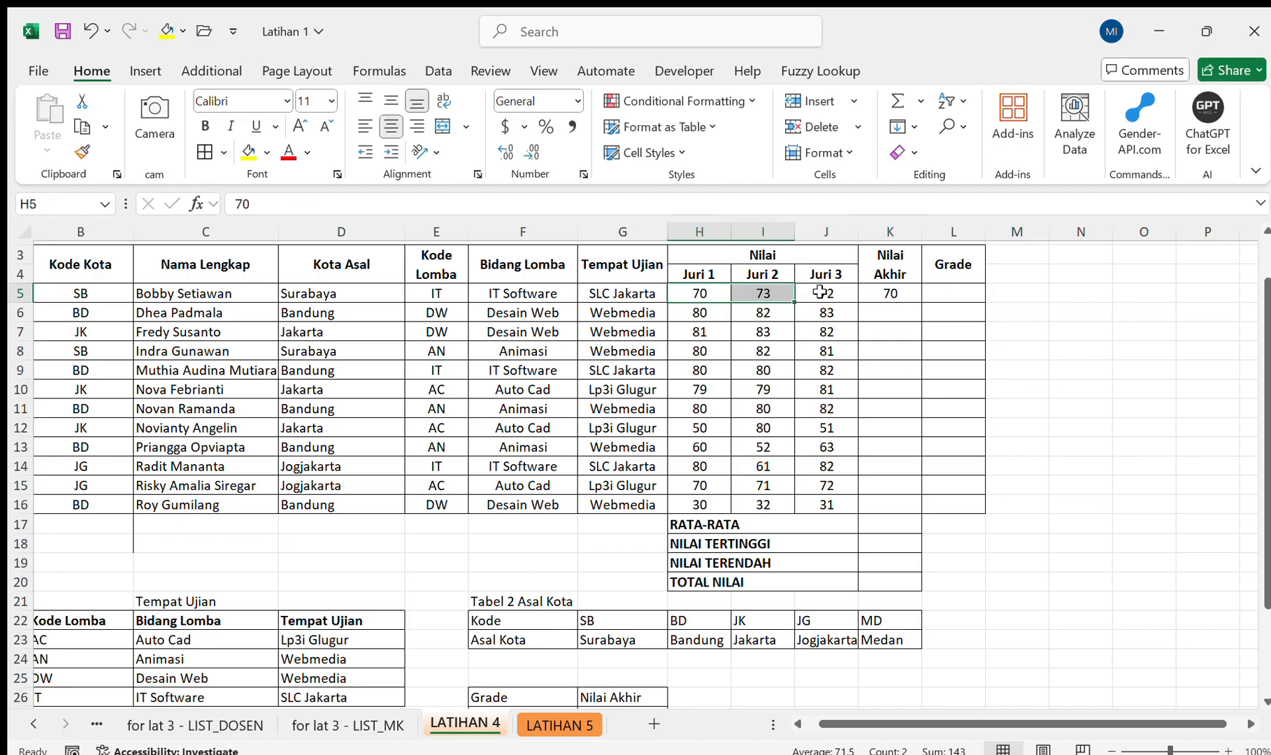
Correct the AVERAGE formula in K5 so it covers all three jury scores, H5:J5.
left_click(888, 294)
key("F2")
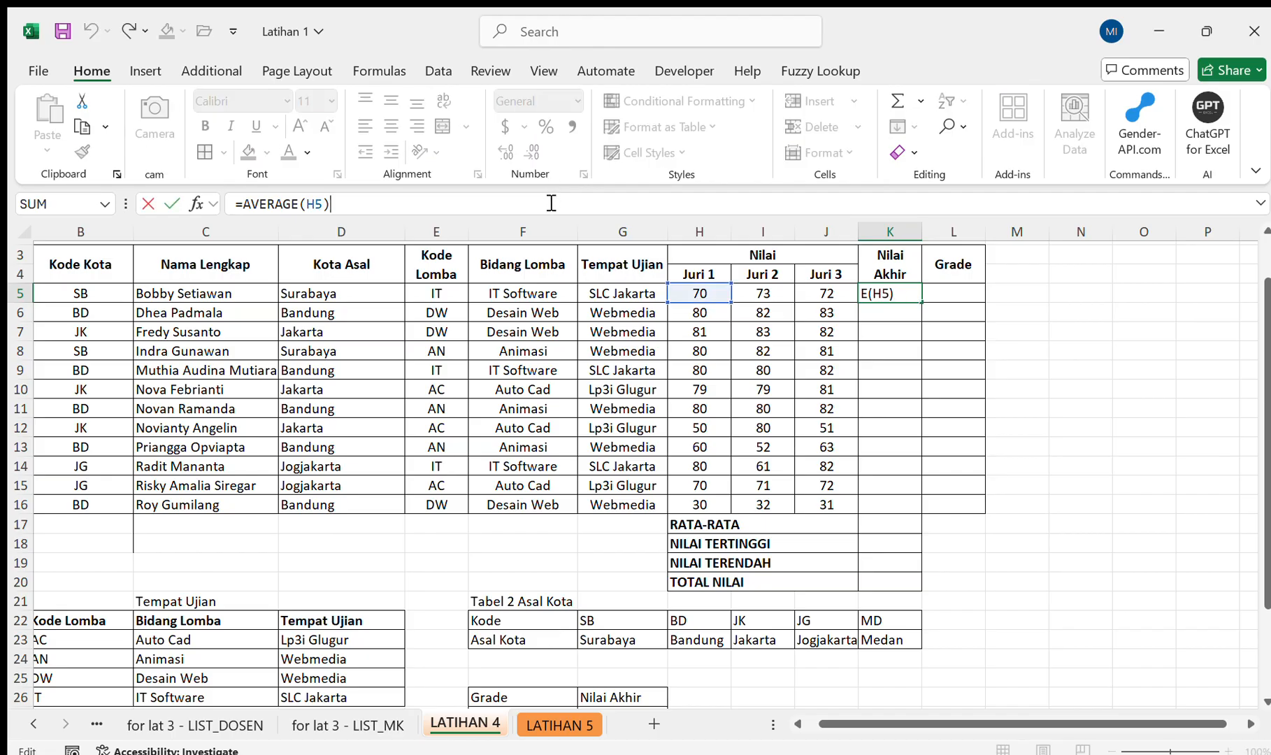
key("BackSpace")
key("BackSpace")
key("BackSpace")
left_click_drag(706, 291, 817, 291)
type(")")
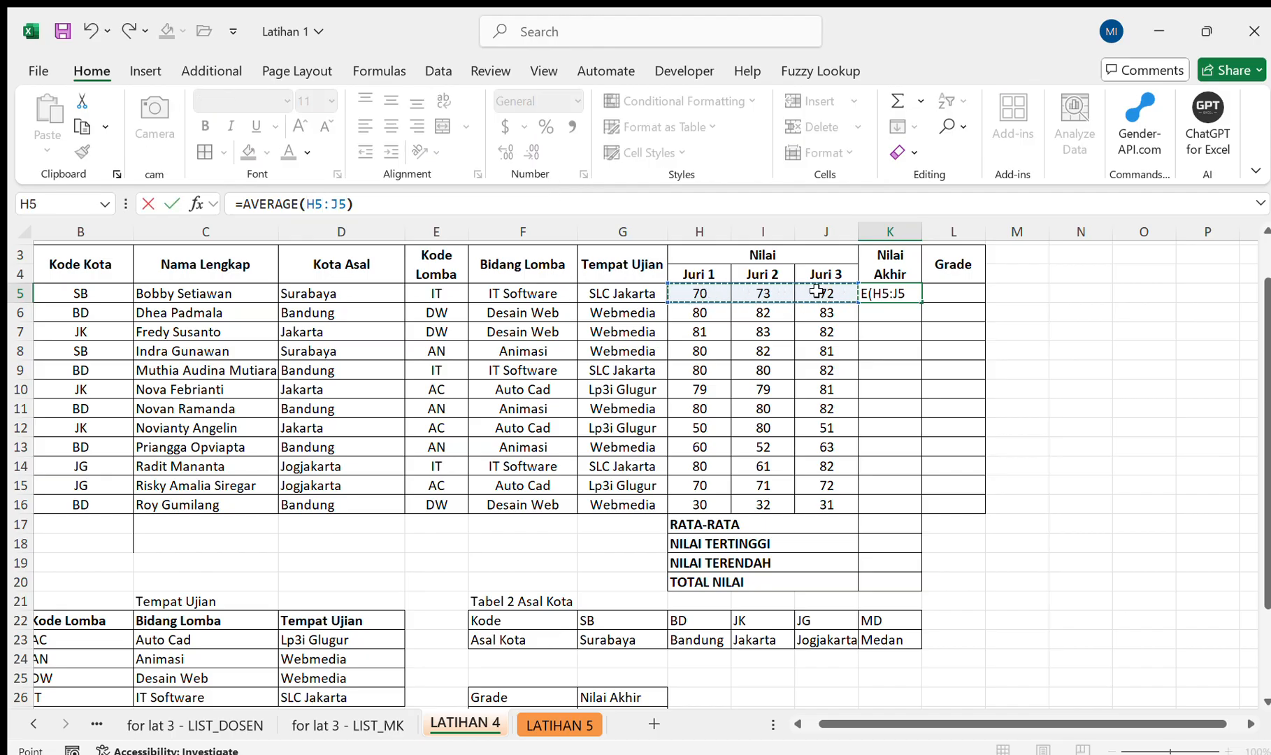
key("Return")
Show the Nilai Akhir value in K5 without decimals and fill the formula down to K16.
left_click(884, 290)
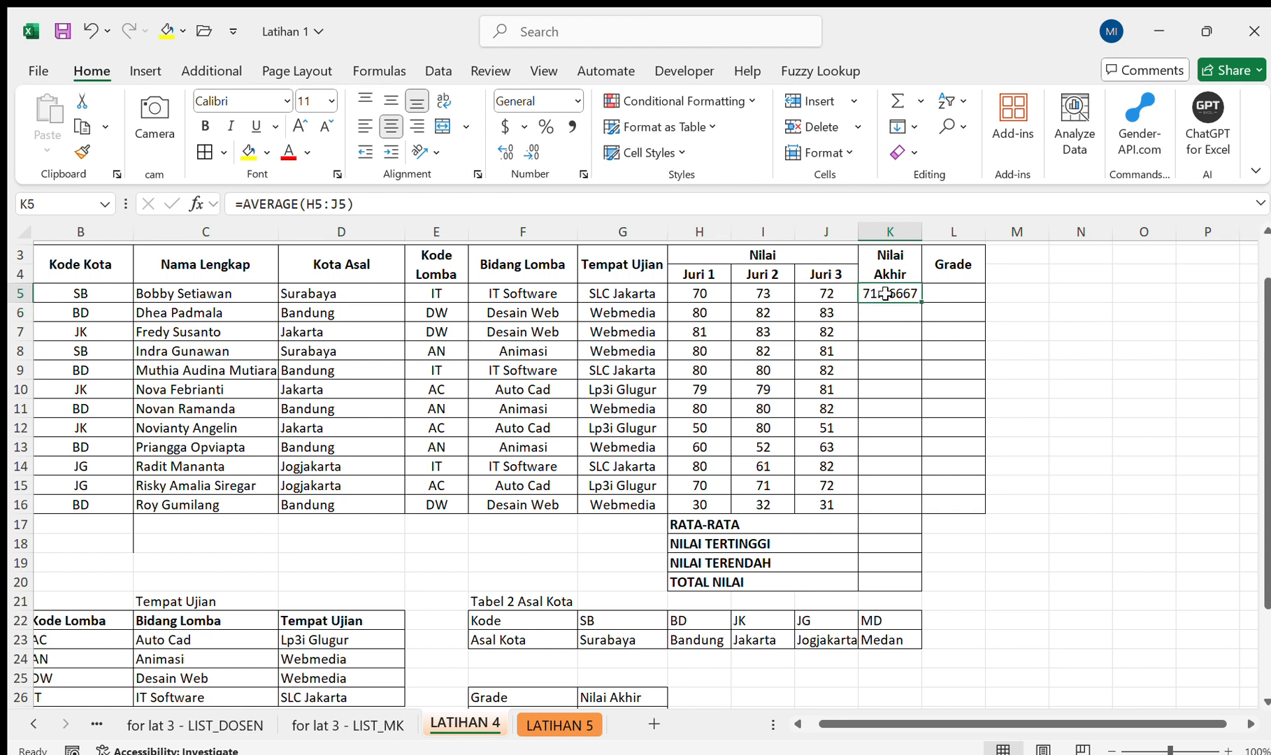
left_click(531, 155)
left_click(531, 156)
left_click(531, 155)
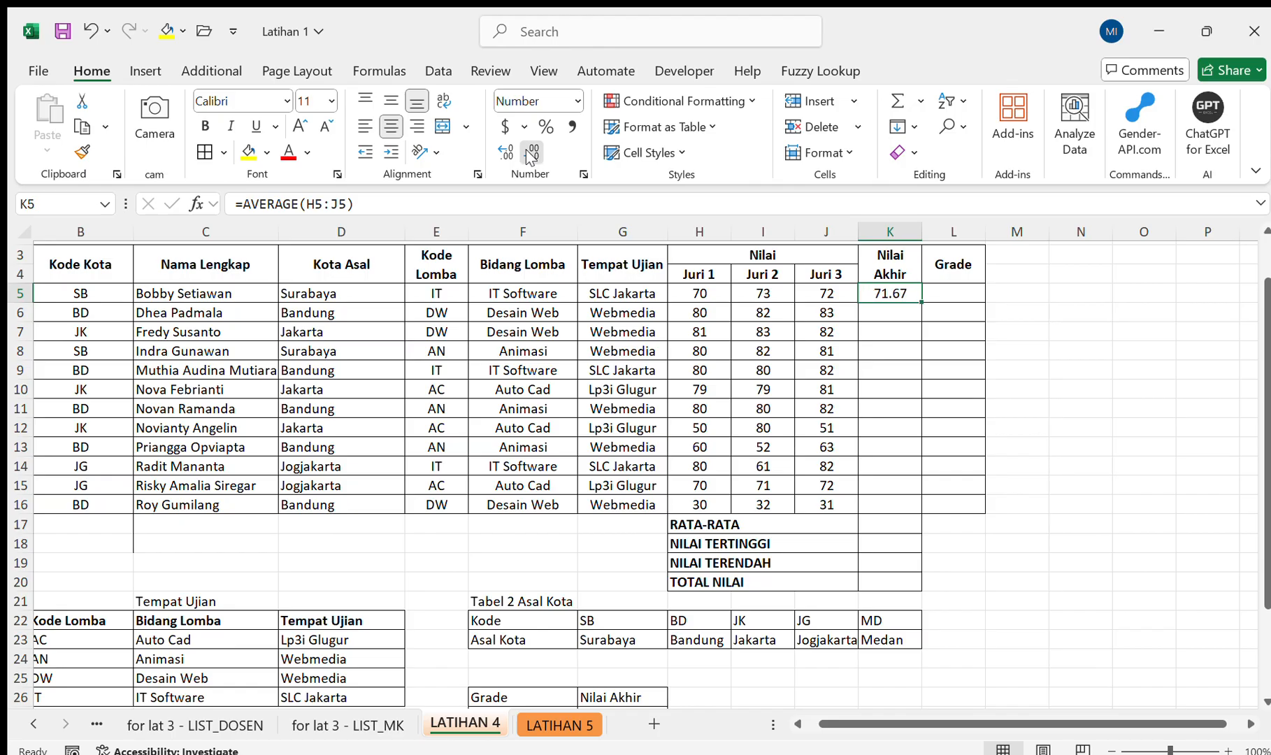
left_click(531, 155)
left_click(531, 155)
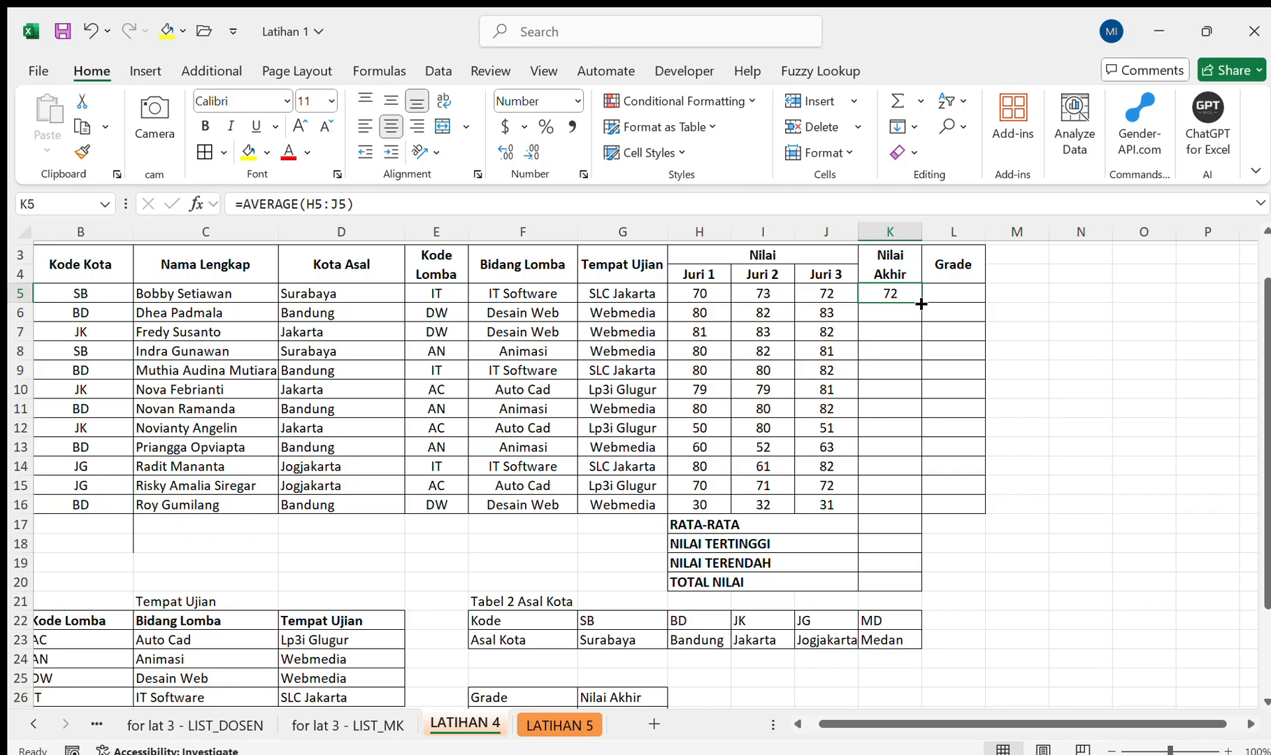
left_click_drag(921, 303, 915, 517)
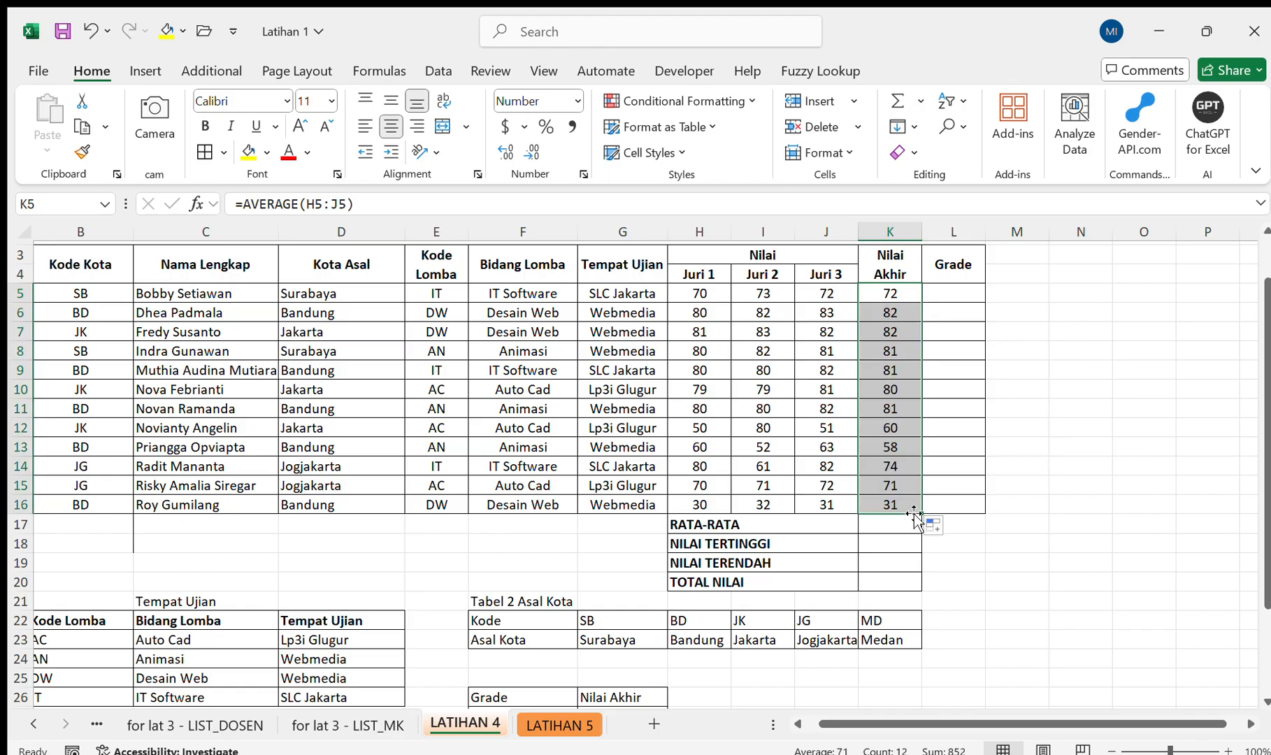
Select the first Grade cell, L5, and examine the Grade and Nilai Akhir criteria table below the score list.
scroll(914, 517, "down", 3)
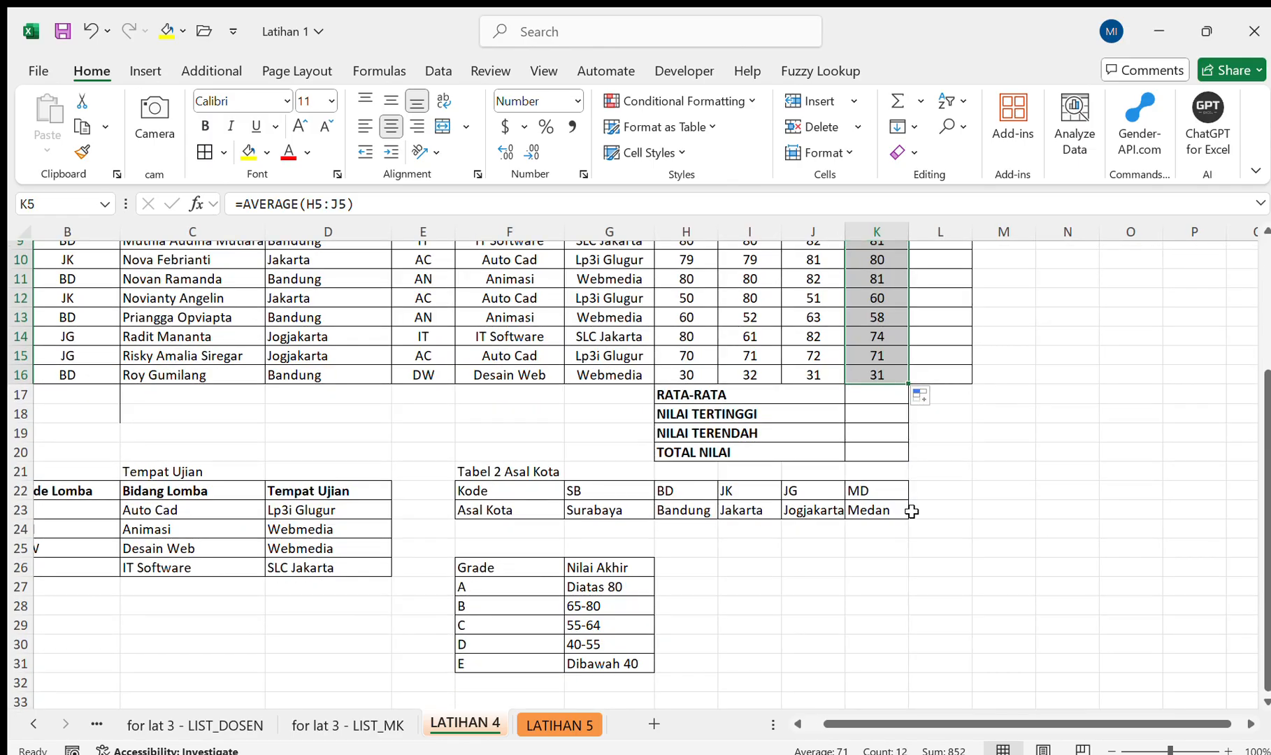
scroll(911, 511, "up", 1)
scroll(911, 512, "up", 2)
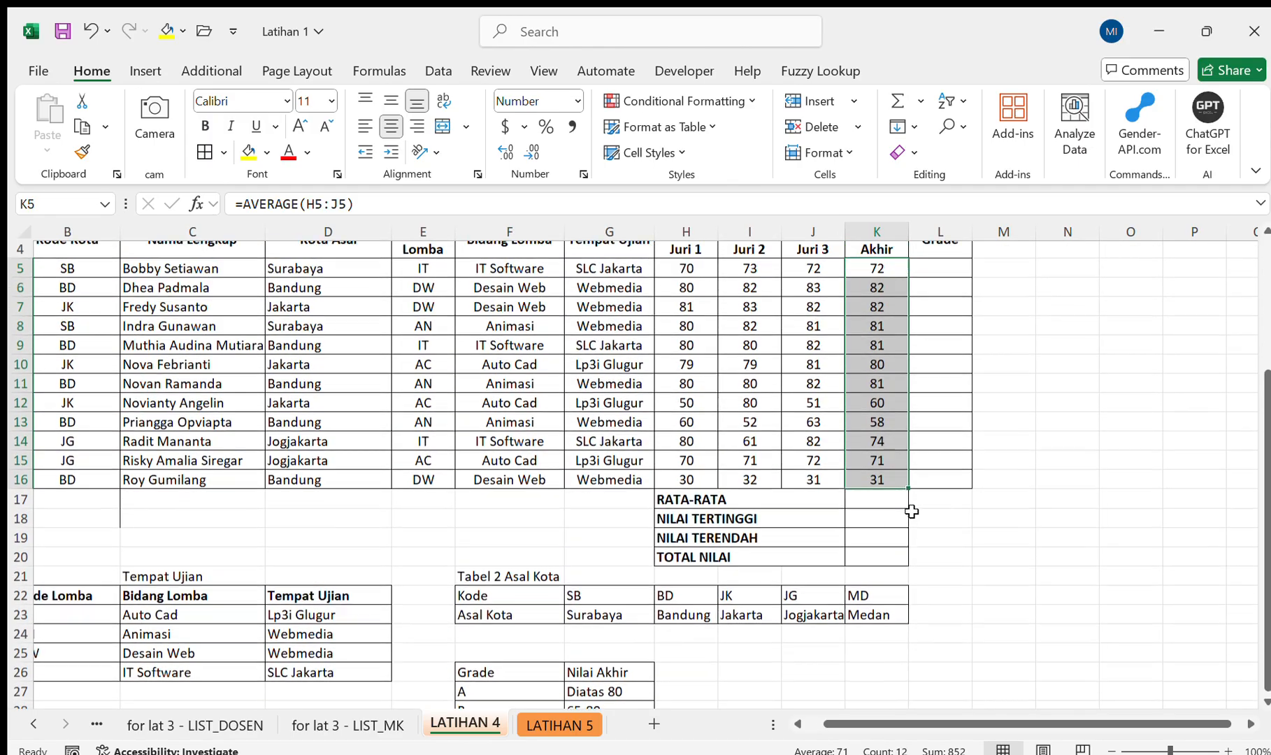
left_click(935, 293)
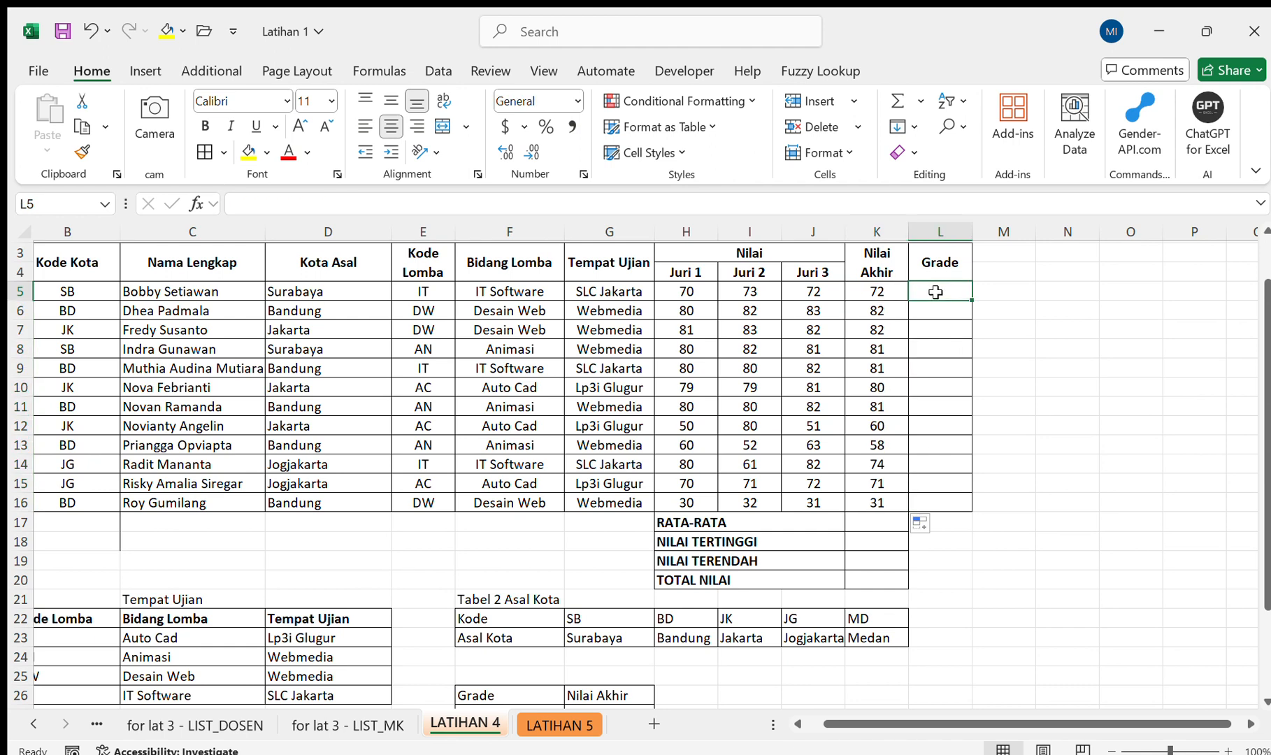
scroll(936, 292, "down", 1)
scroll(935, 292, "up", 1)
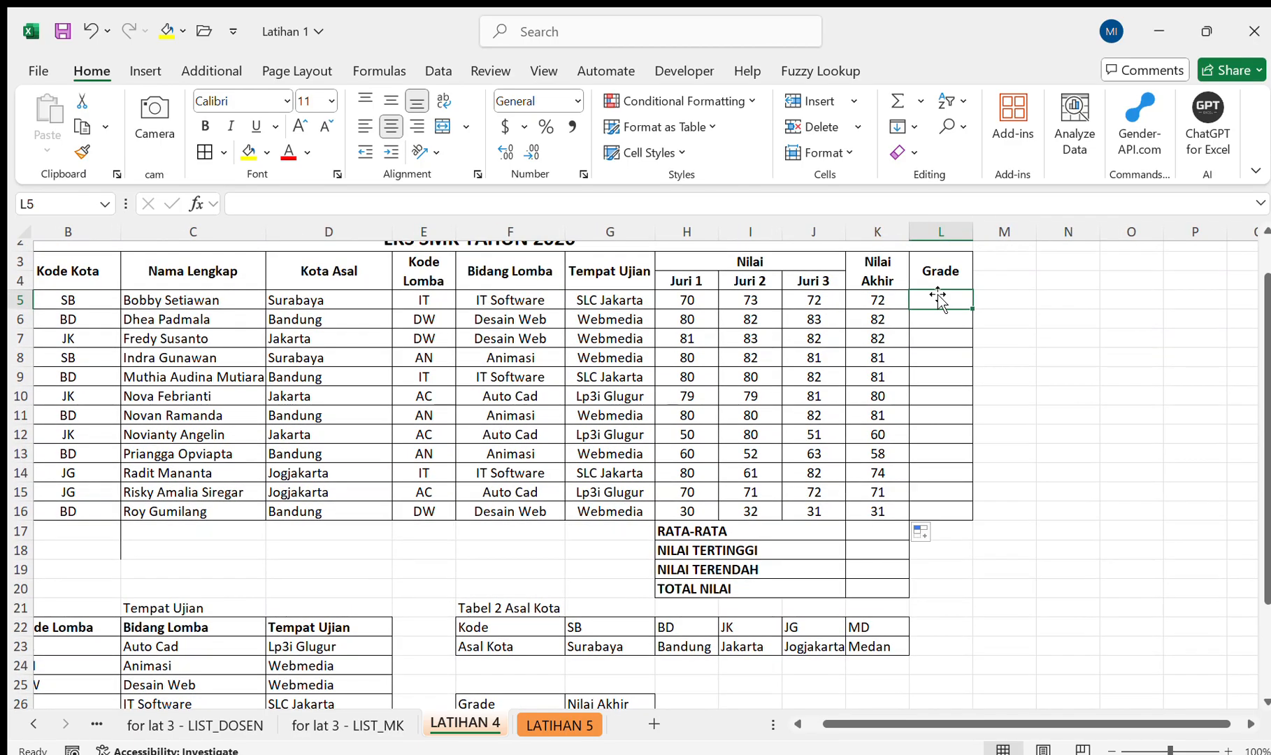
scroll(937, 294, "down", 6)
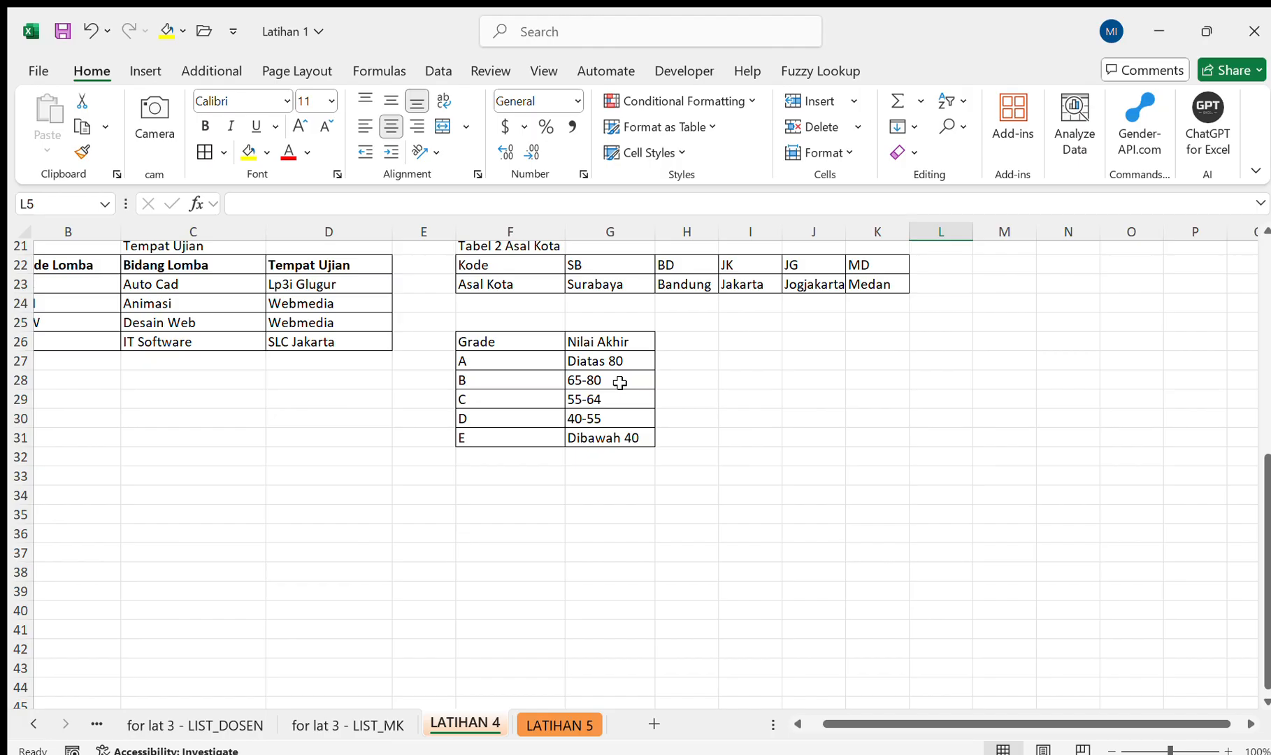
scroll(630, 436, "up", 6)
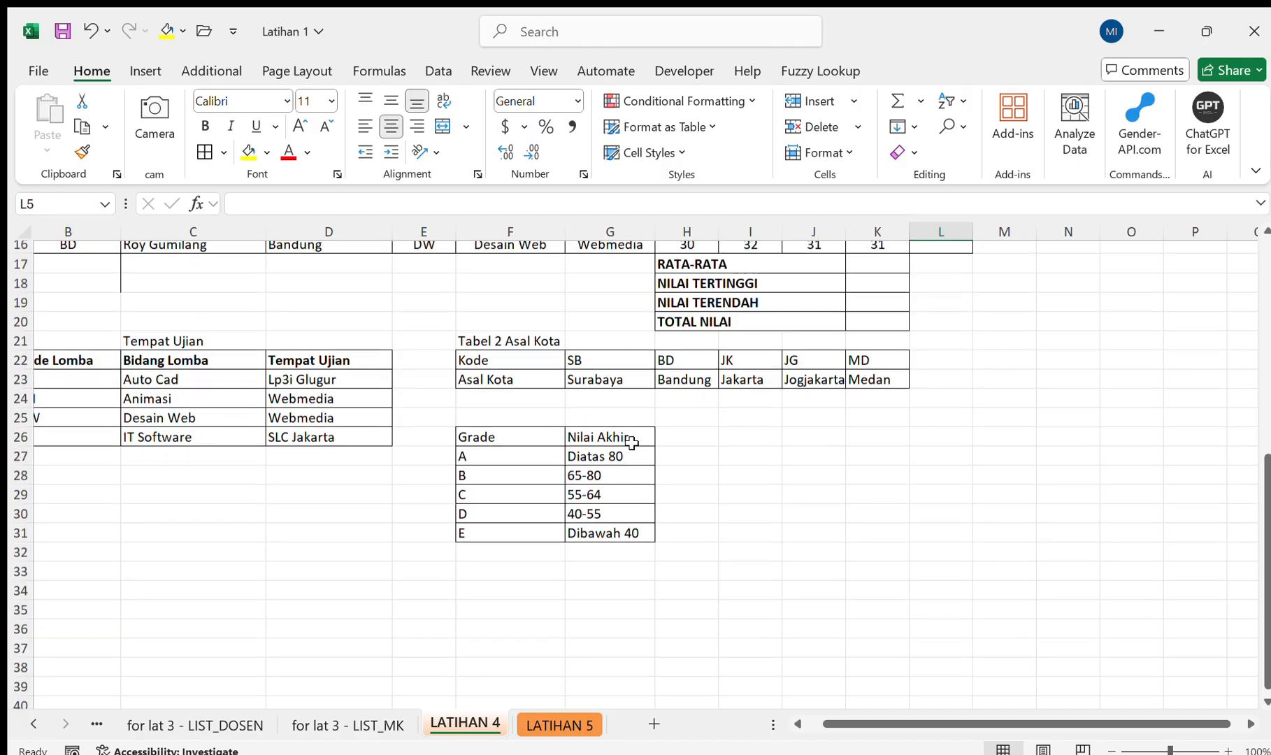
scroll(632, 442, "down", 2)
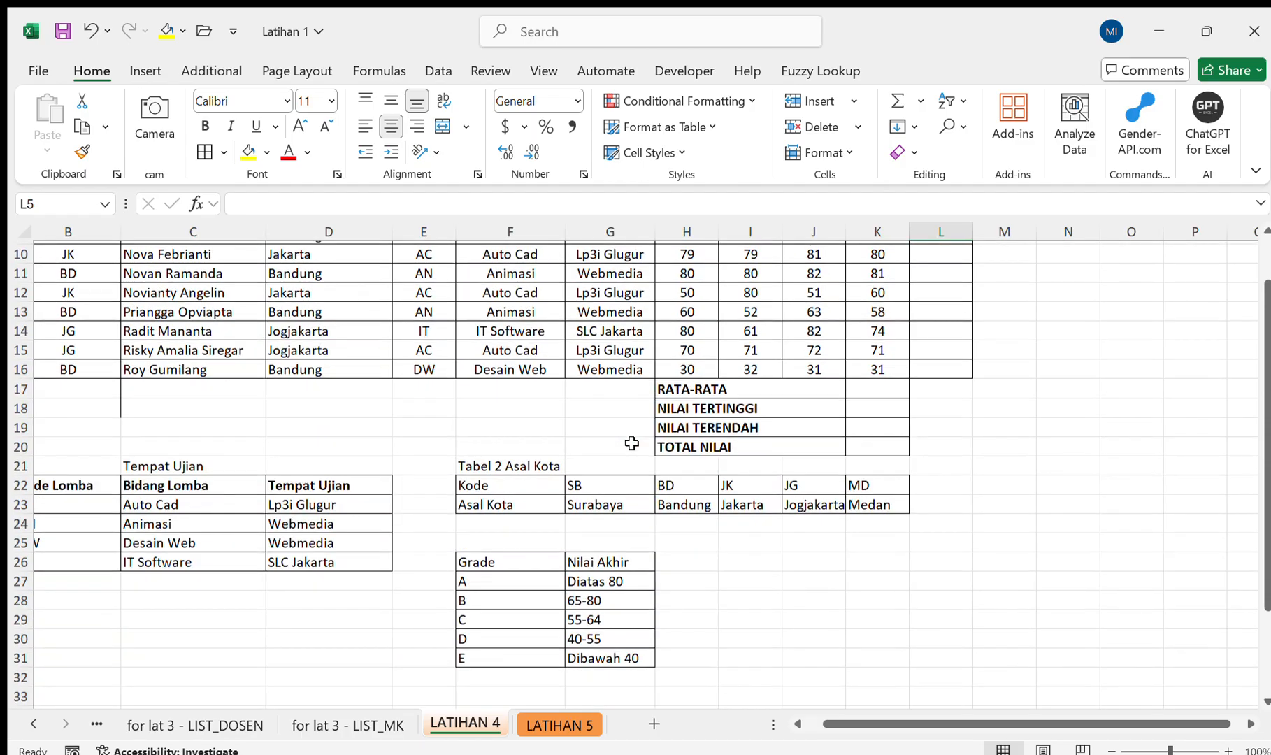
scroll(631, 441, "up", 2)
scroll(631, 442, "down", 1)
scroll(632, 441, "up", 1)
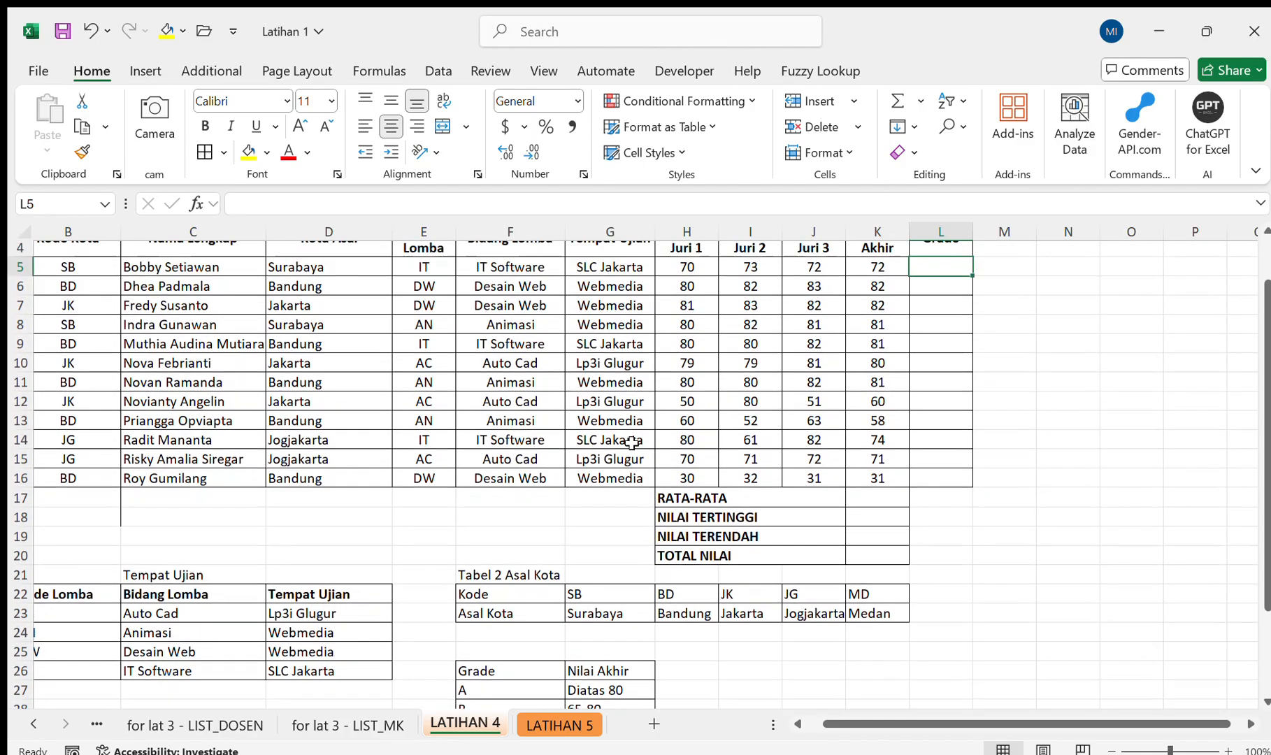
scroll(631, 442, "down", 2)
scroll(632, 444, "up", 2)
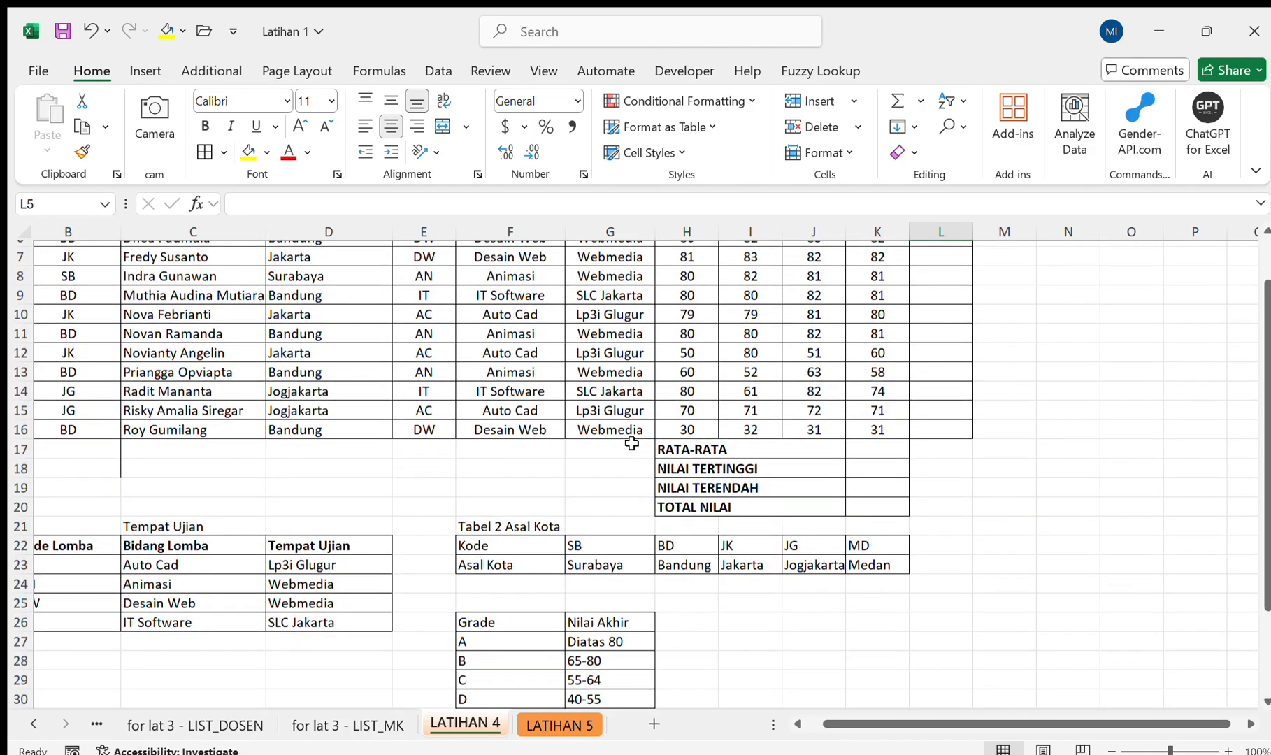
Start an IF formula in L5 that tests K5<40 and returns "D", with a second IF opened as the alternative.
type("=if")
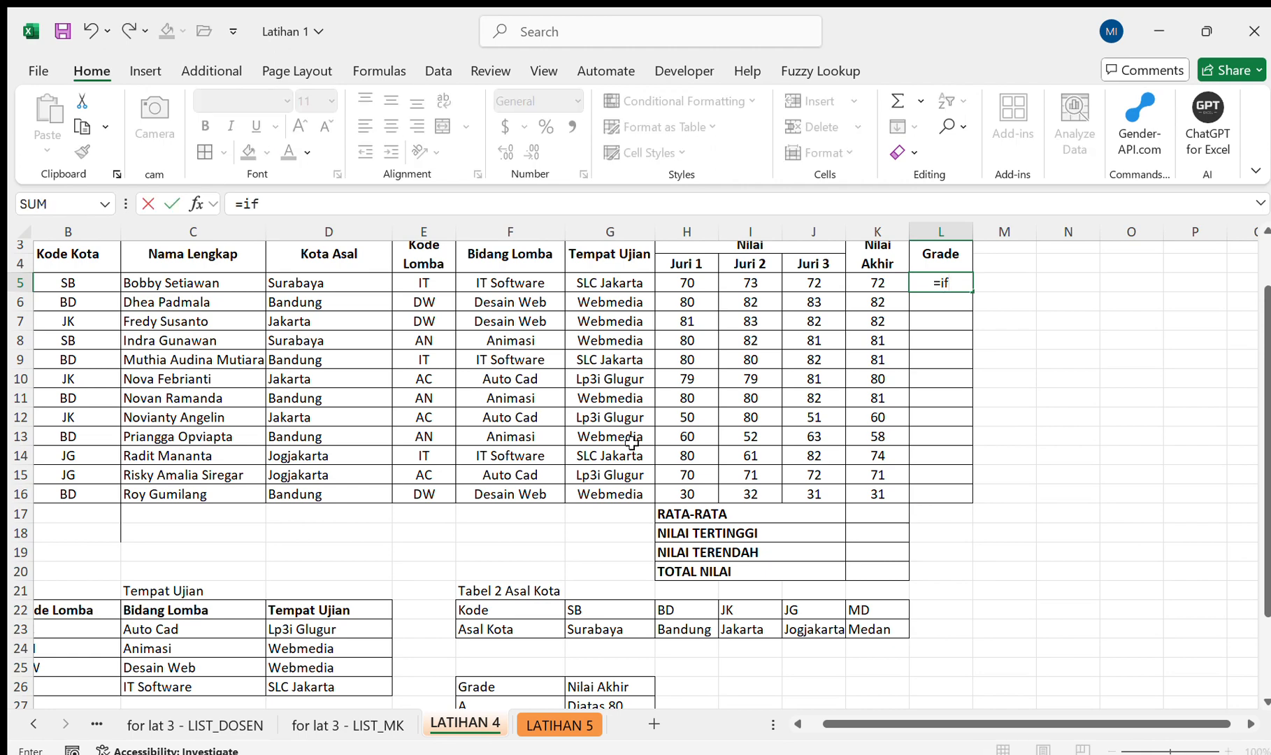
key("Tab")
left_click(876, 283)
type("<")
scroll(876, 285, "down", 3)
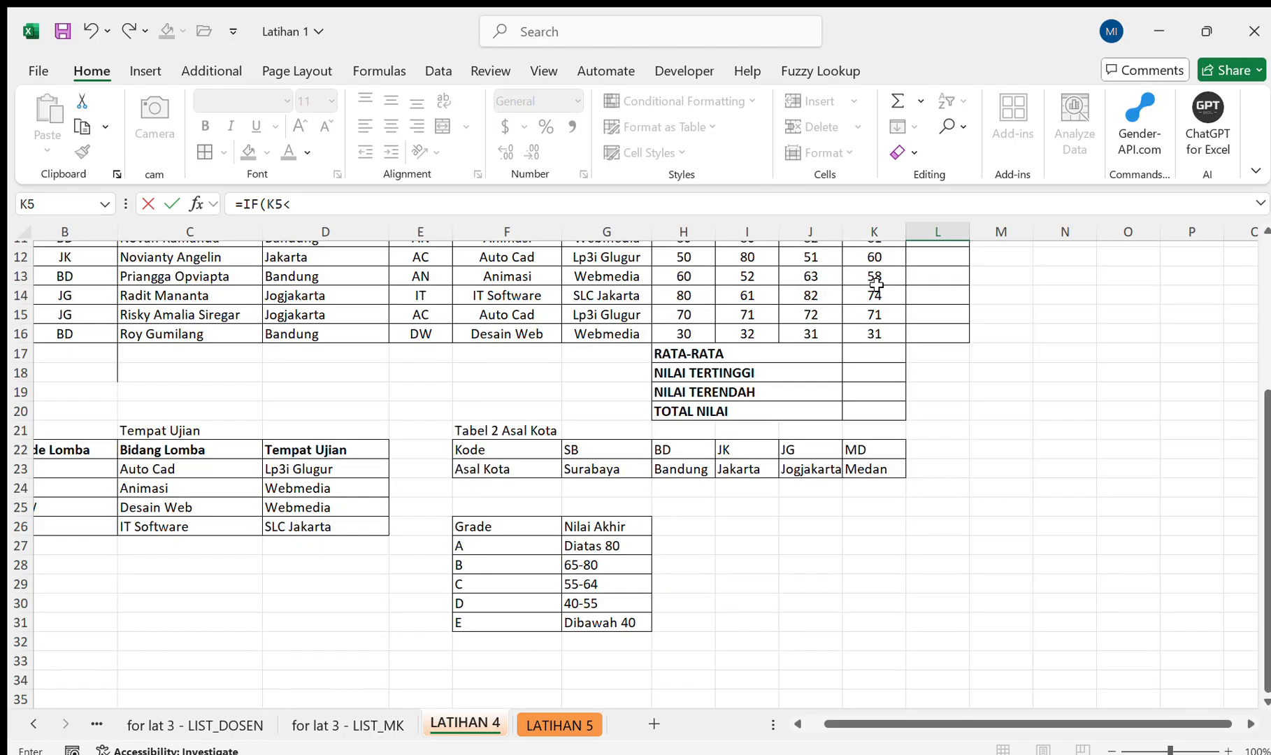
type("40")
type("D")
left_click(300, 203)
left_click_drag(341, 208, 319, 207)
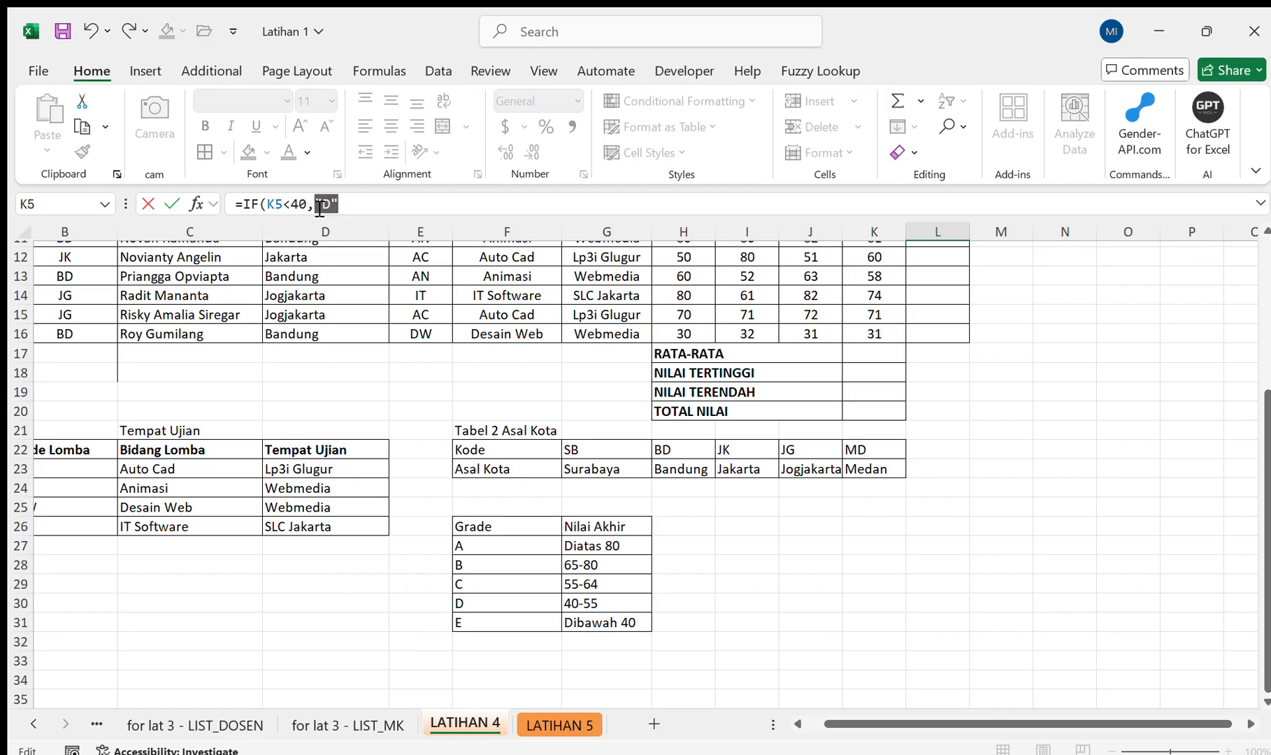
left_click(356, 207)
type("IF(")
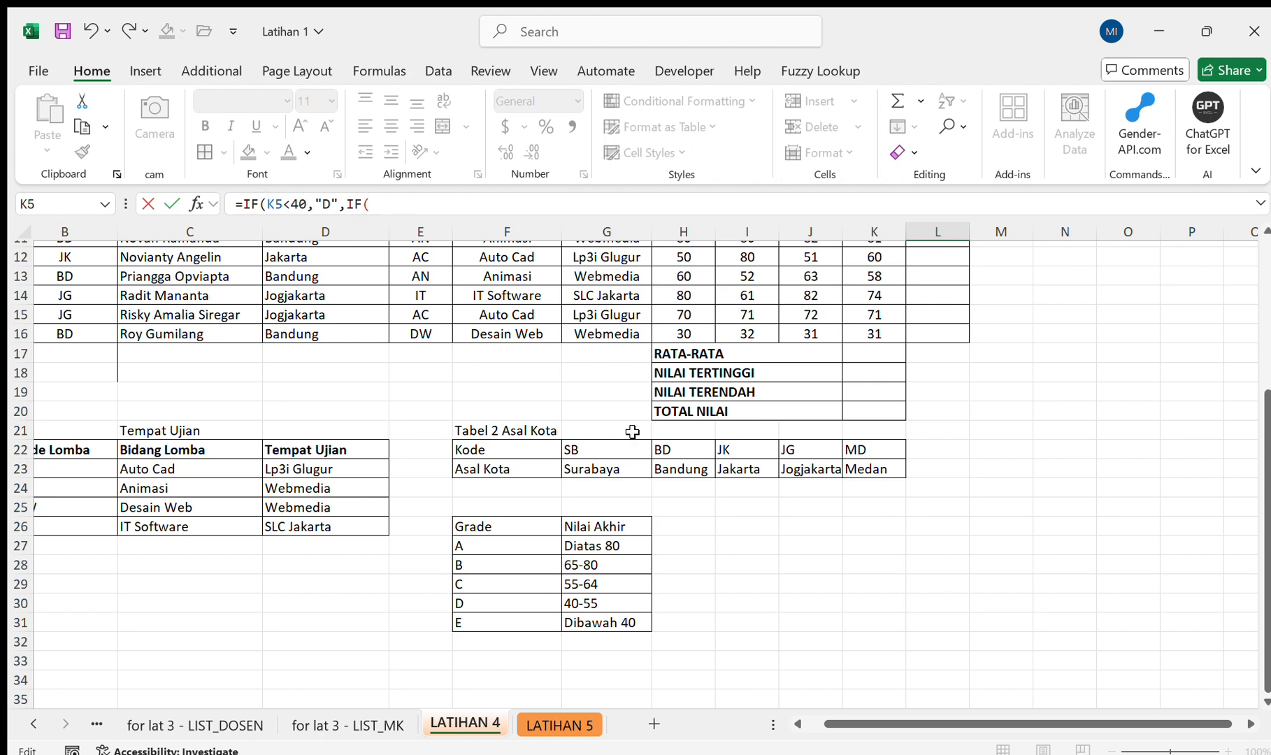
Set the second IF in L5 to return "D" when K5<55, and correct the K5<40 result to "E".
scroll(638, 437, "up", 2)
scroll(637, 439, "down", 2)
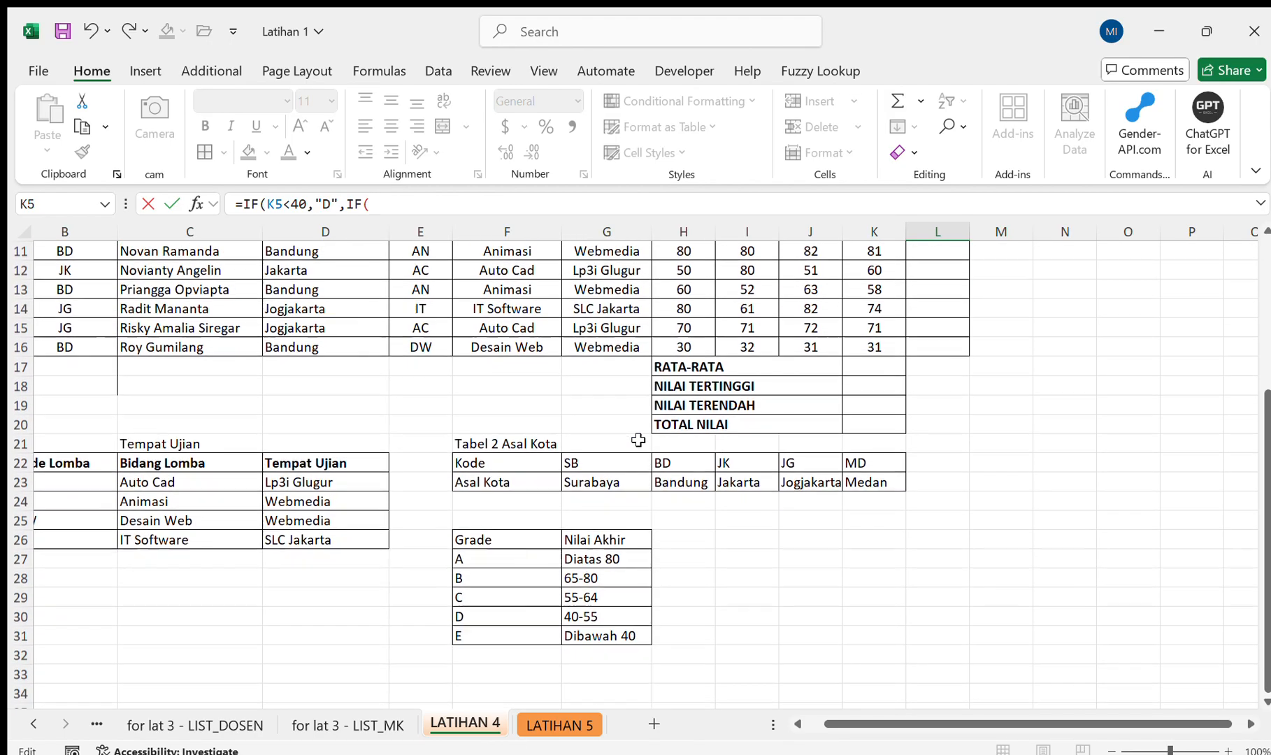
scroll(637, 439, "up", 3)
scroll(638, 439, "down", 4)
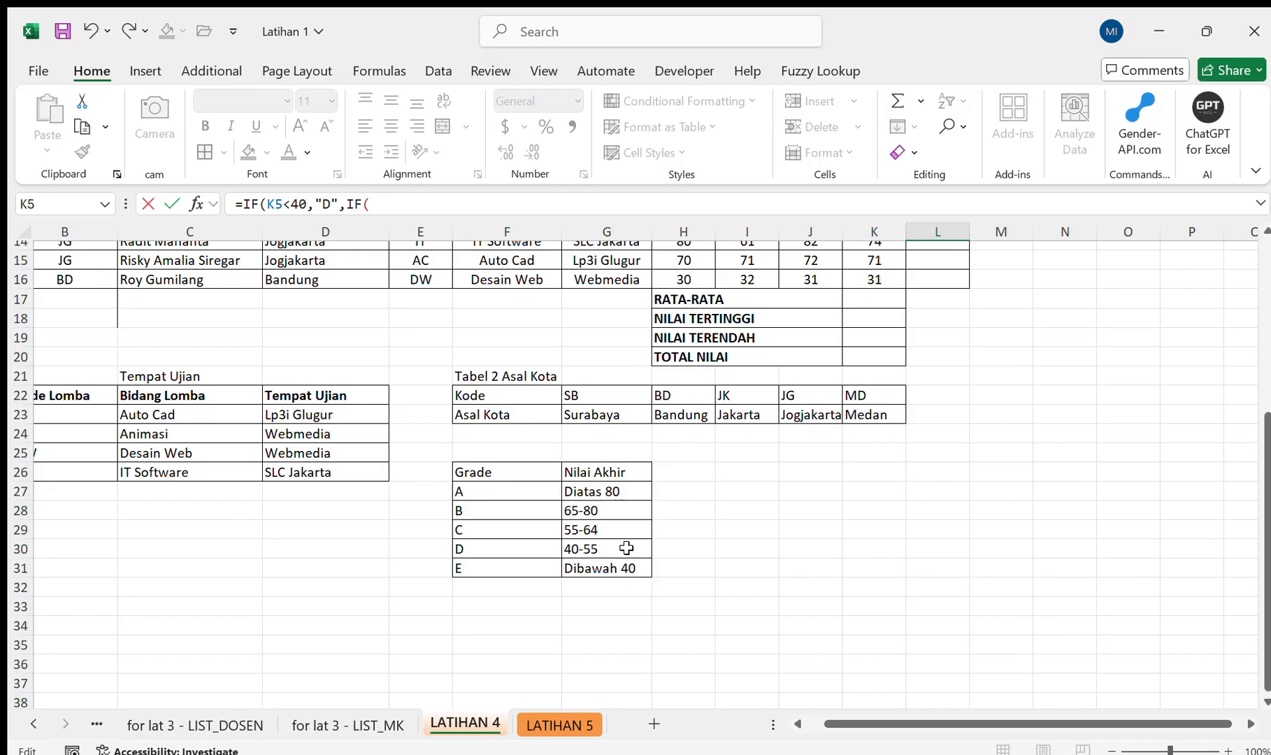
scroll(622, 548, "up", 5)
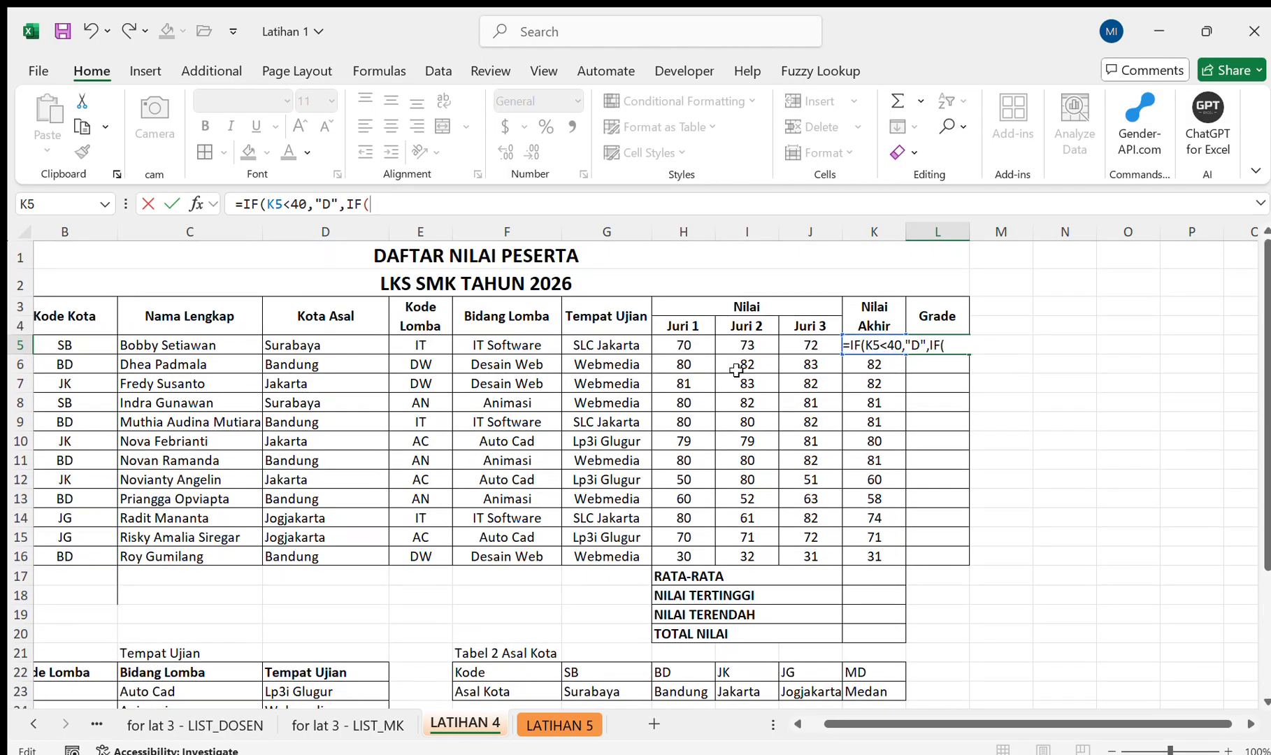
left_click(857, 362)
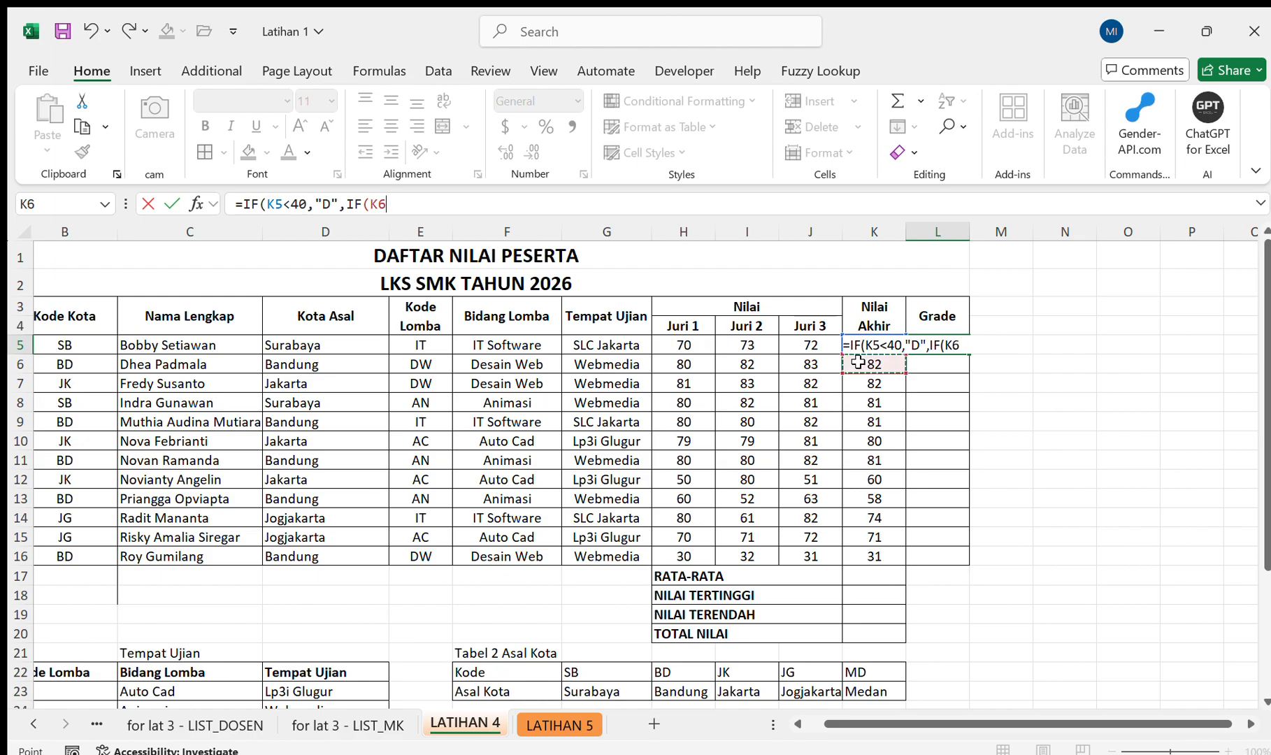
key("Up")
type("<")
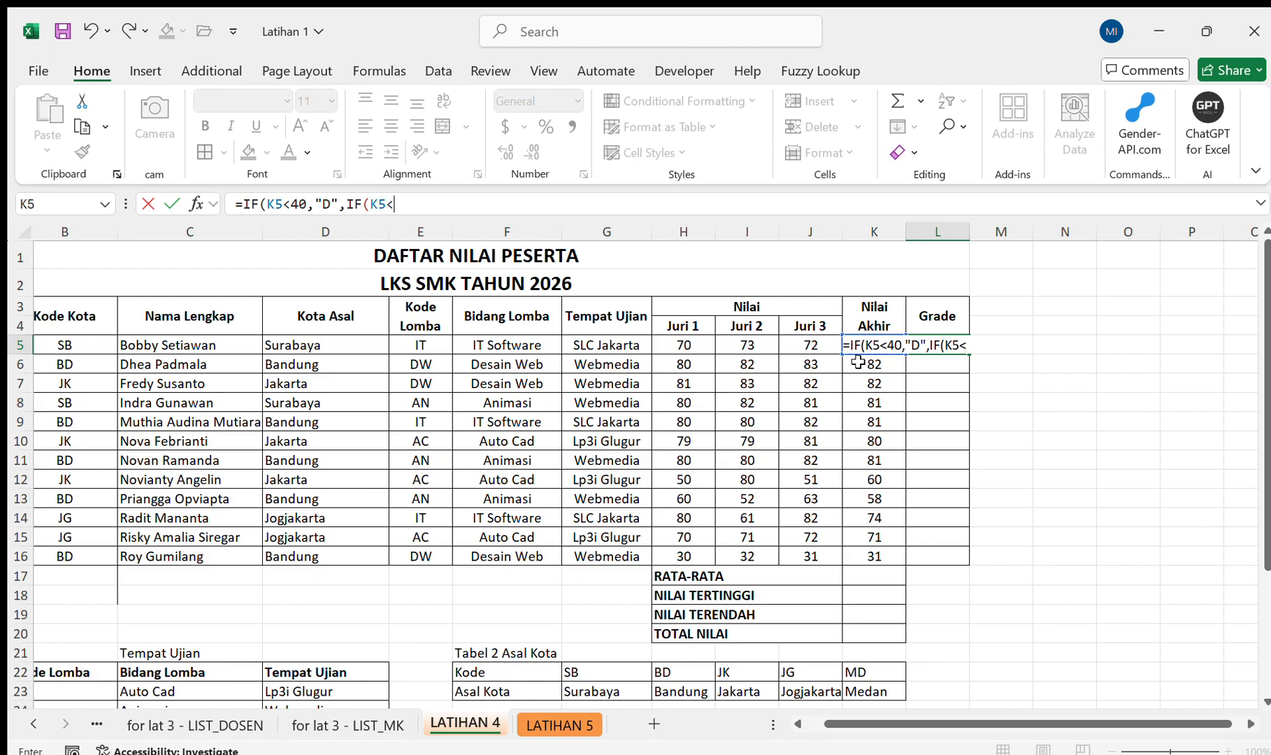
type("55")
scroll(461, 327, "down", 4)
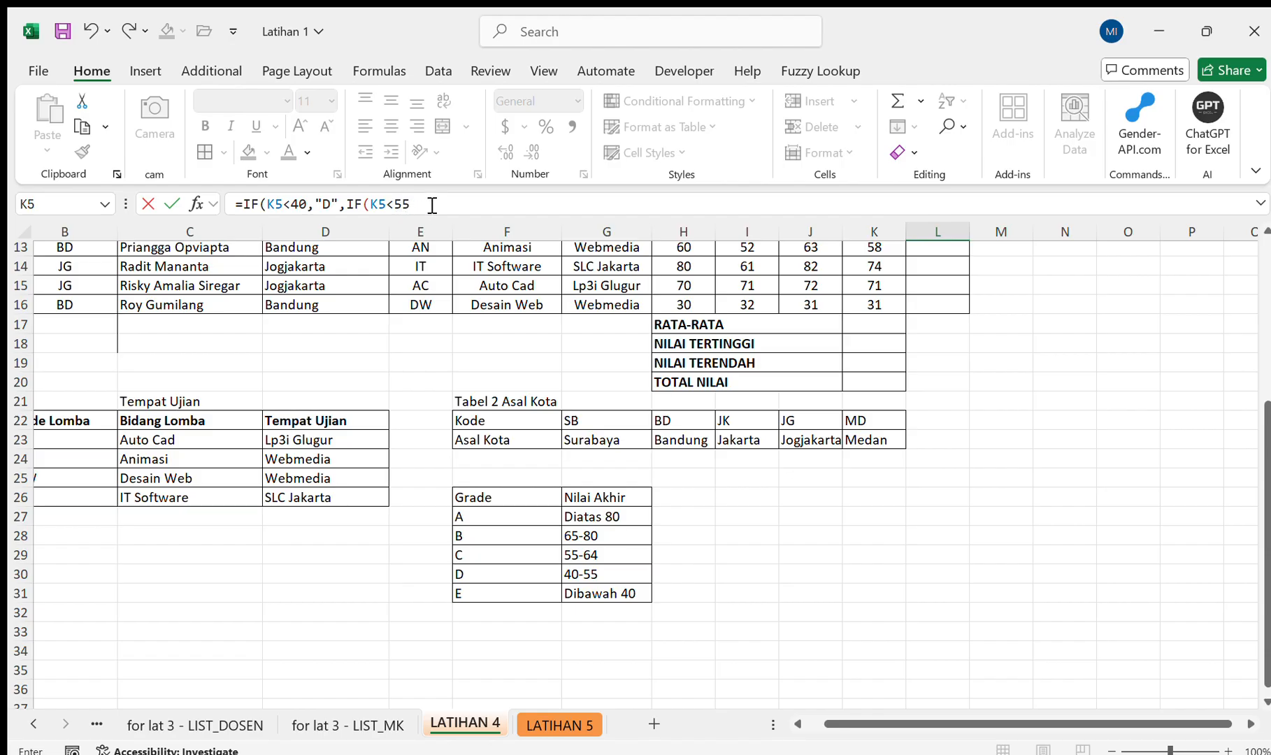
type(",")
left_click(333, 205)
Duplicate the IF(K5<55,"D", segment at the end of the L5 formula as a third nested condition.
left_click_drag(475, 204, 348, 207)
key("ctrl+c")
left_click(482, 207)
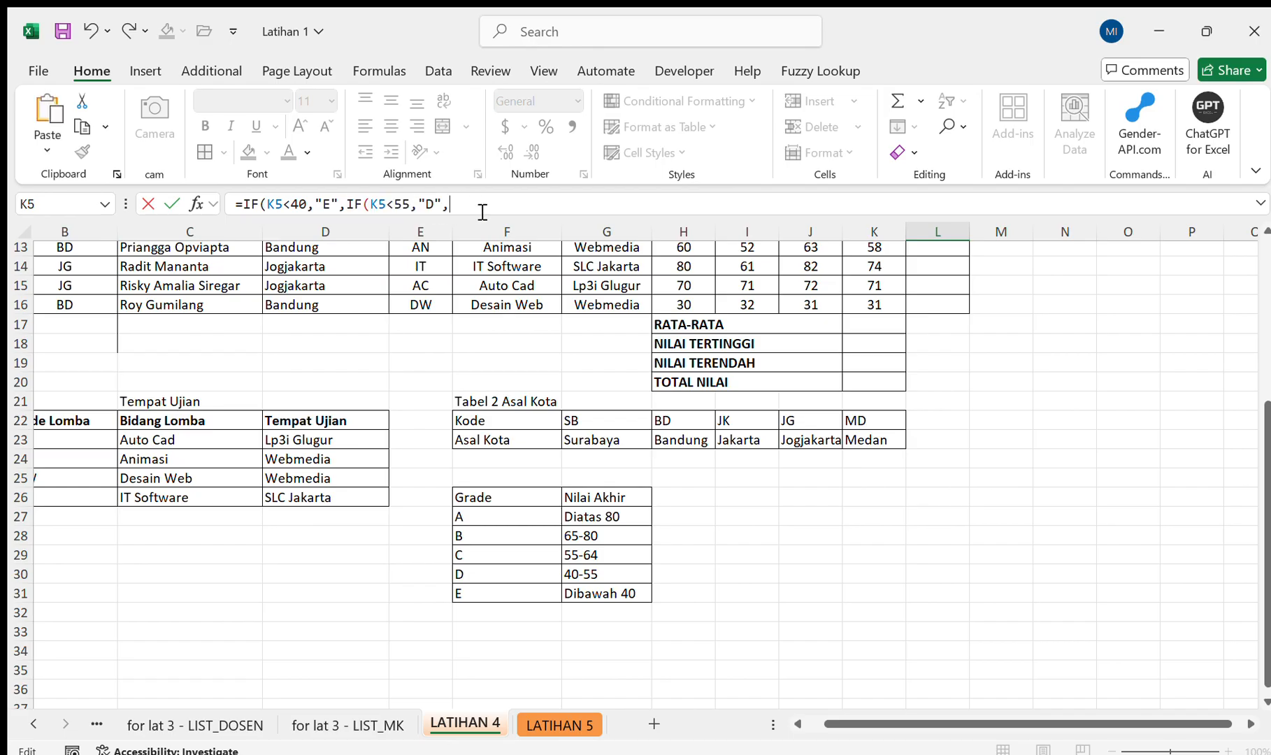
key("ctrl+v")
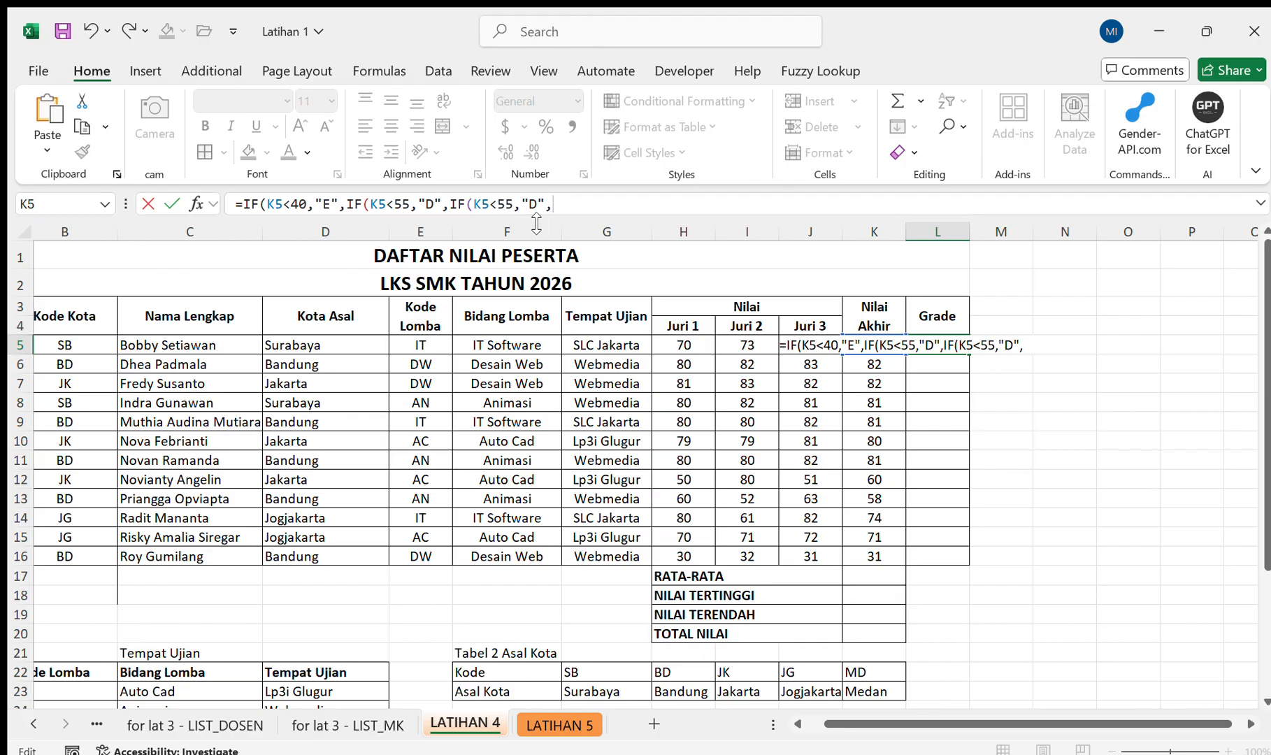
Change the third nested condition in the L5 formula to K5<=64 with the result "C".
scroll(622, 444, "down", 5)
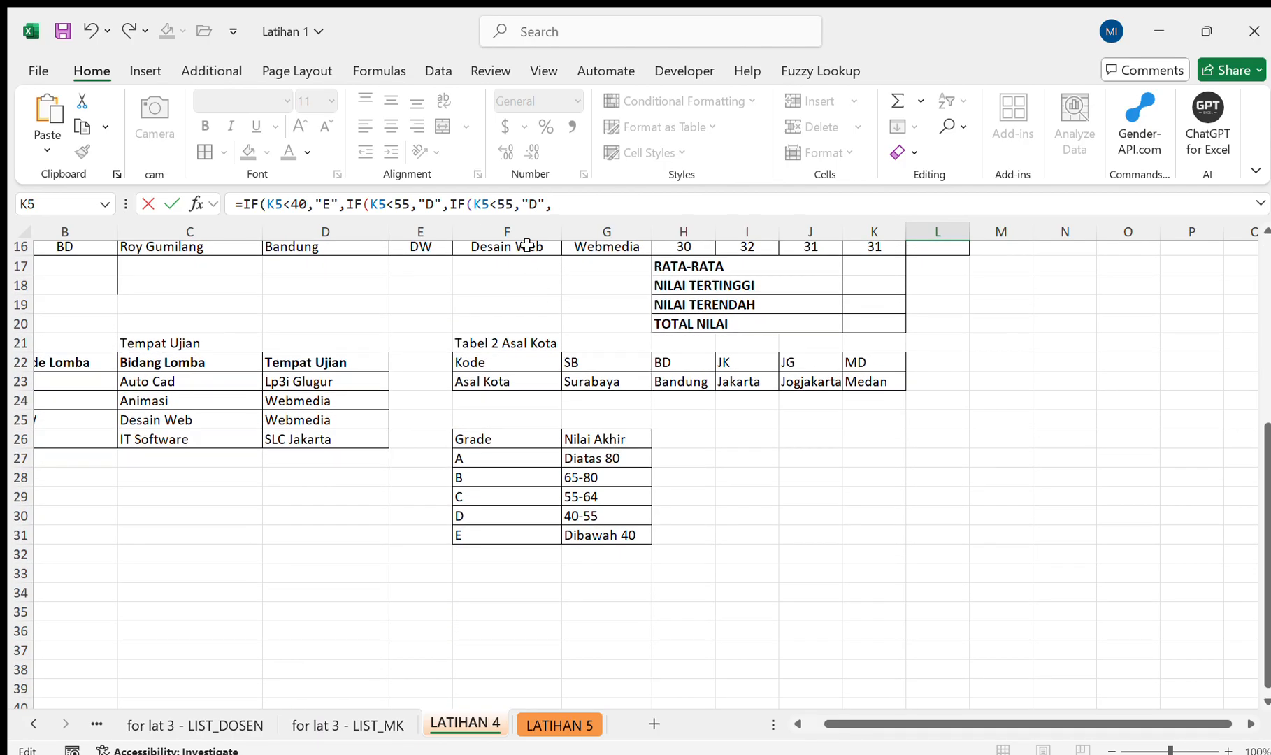
left_click(516, 205)
key("BackSpace")
key("BackSpace")
type("5")
key("BackSpace")
type("64")
left_click(501, 203)
type("=")
Duplicate the IF(K5<=64,"C", segment at the end of the L5 formula as a fourth nested condition.
left_click_drag(587, 204, 450, 215)
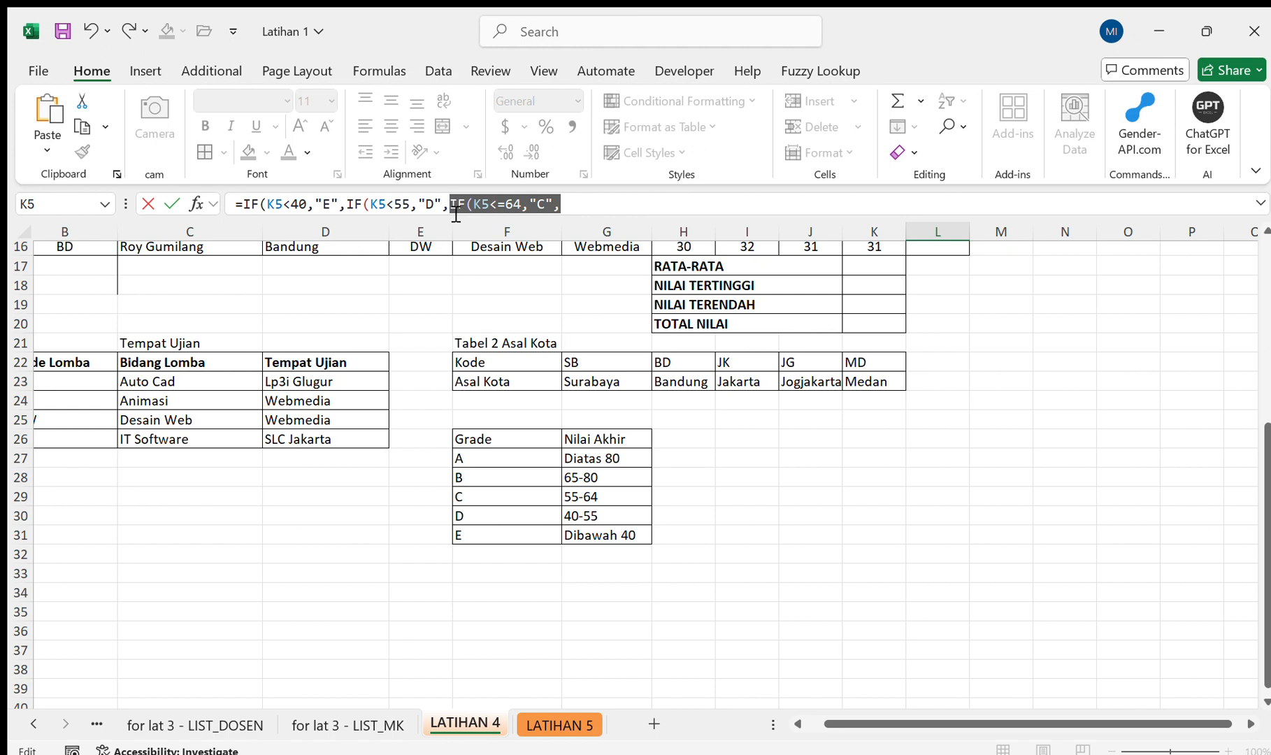
key("ctrl+c")
left_click(608, 216)
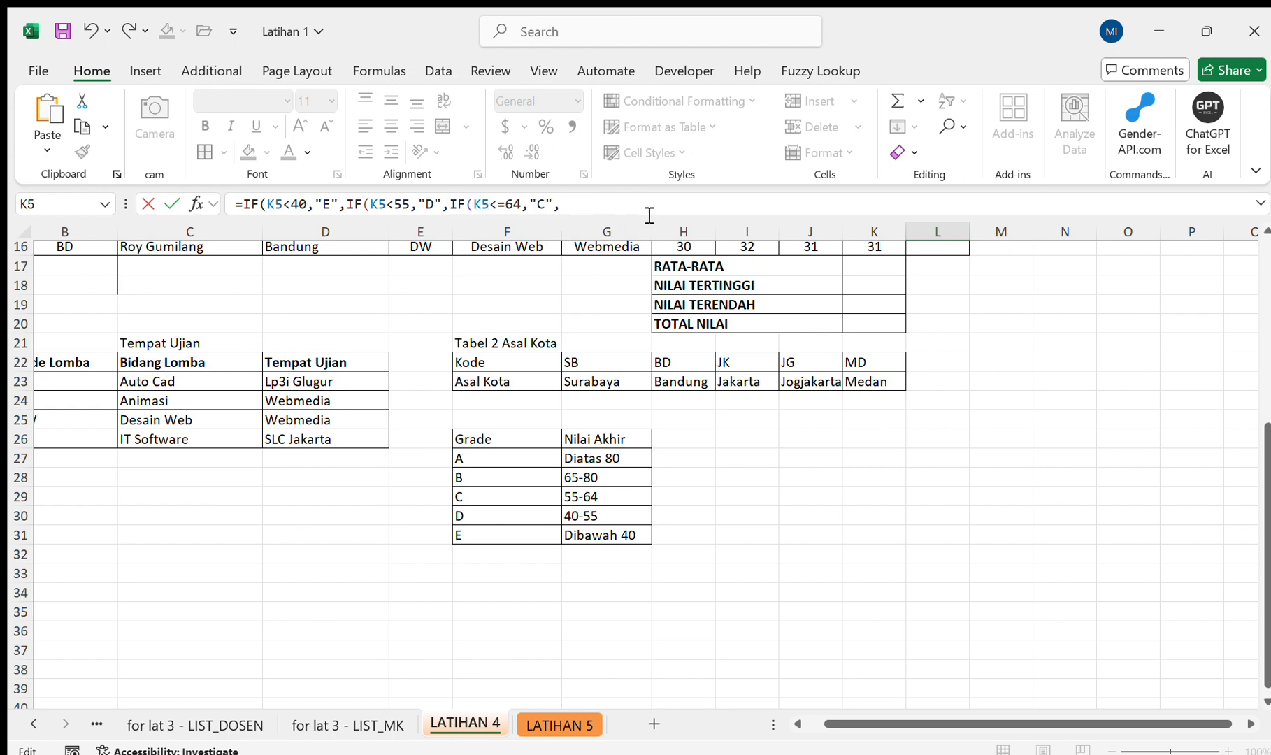
key("ctrl+v")
Change the fourth nested condition in the L5 formula to K5<=80 with the result "B".
scroll(642, 383, "down", 4)
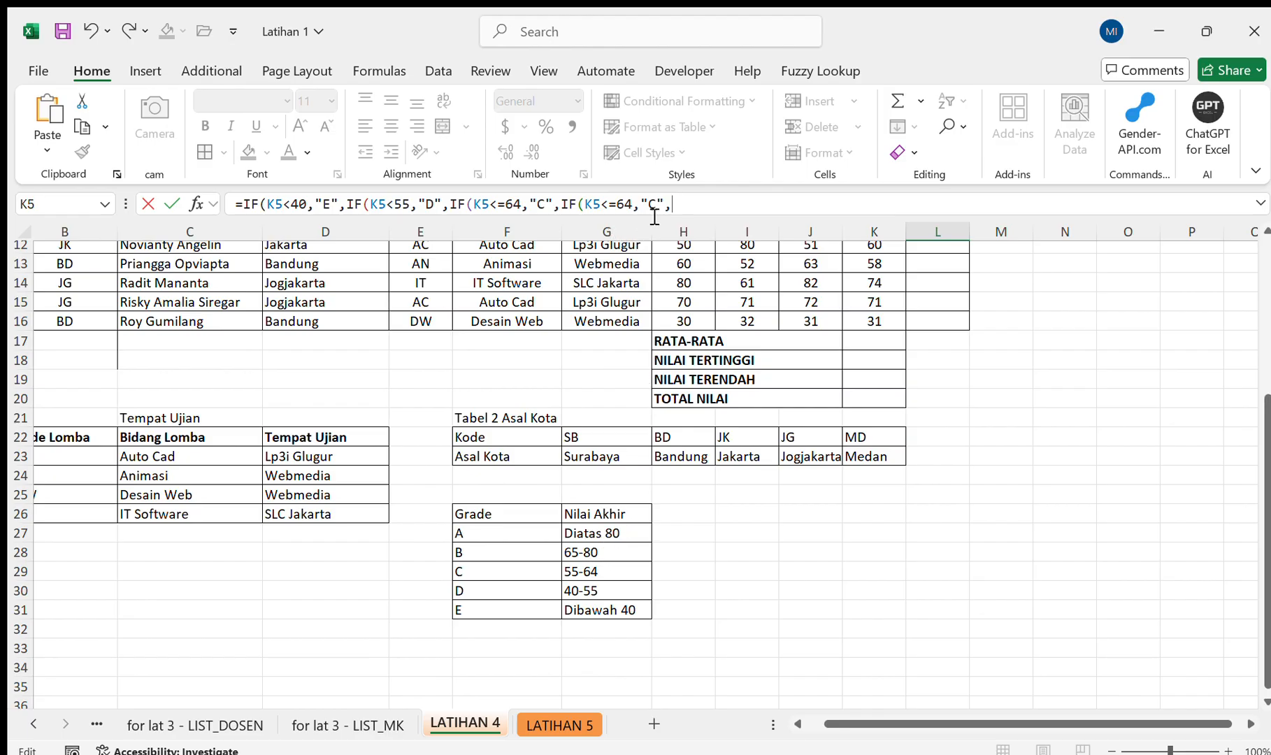
key("BackSpace")
left_click(659, 207)
key("BackSpace")
type("B")
left_click(641, 208)
key("BackSpace")
key("BackSpace")
type("80")
Complete the Grade formula in L5 with IF(K5>80,"A") and close all five nested IFs.
type("K")
scroll(732, 381, "up", 4)
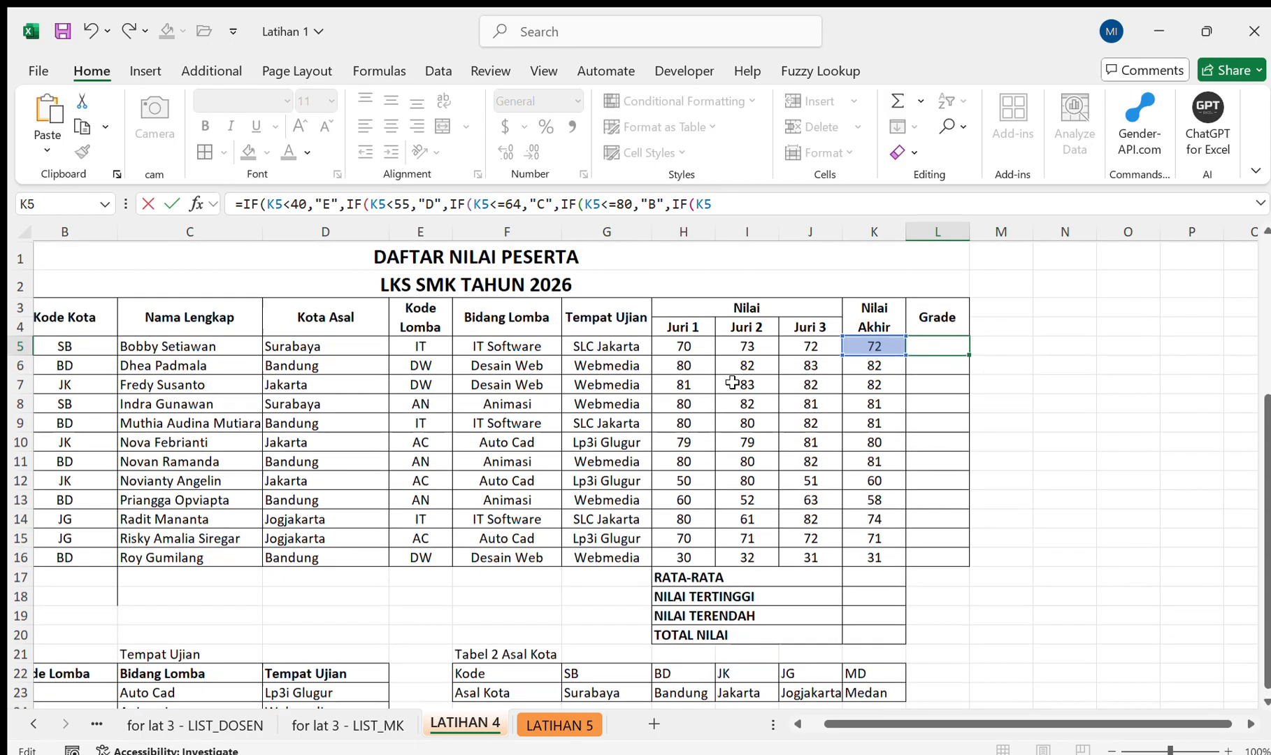
type("5>")
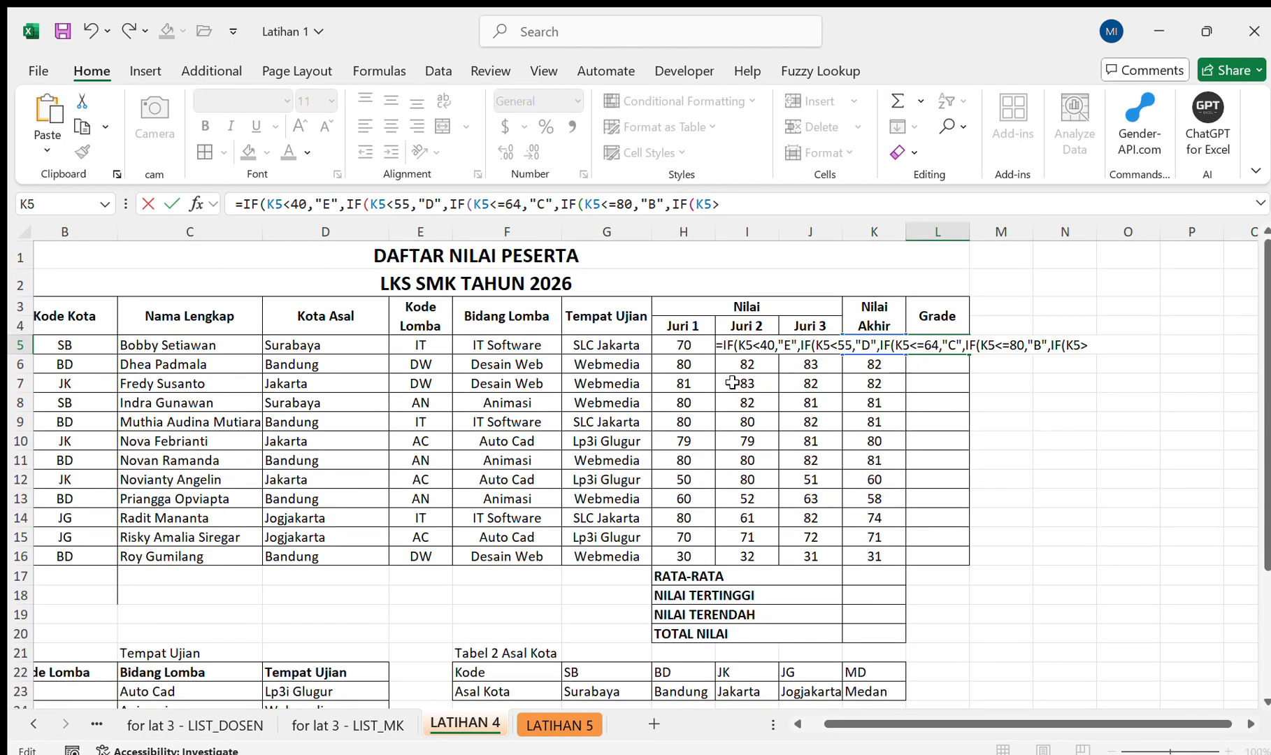
type("80,\"A\")))))")
key("Return")
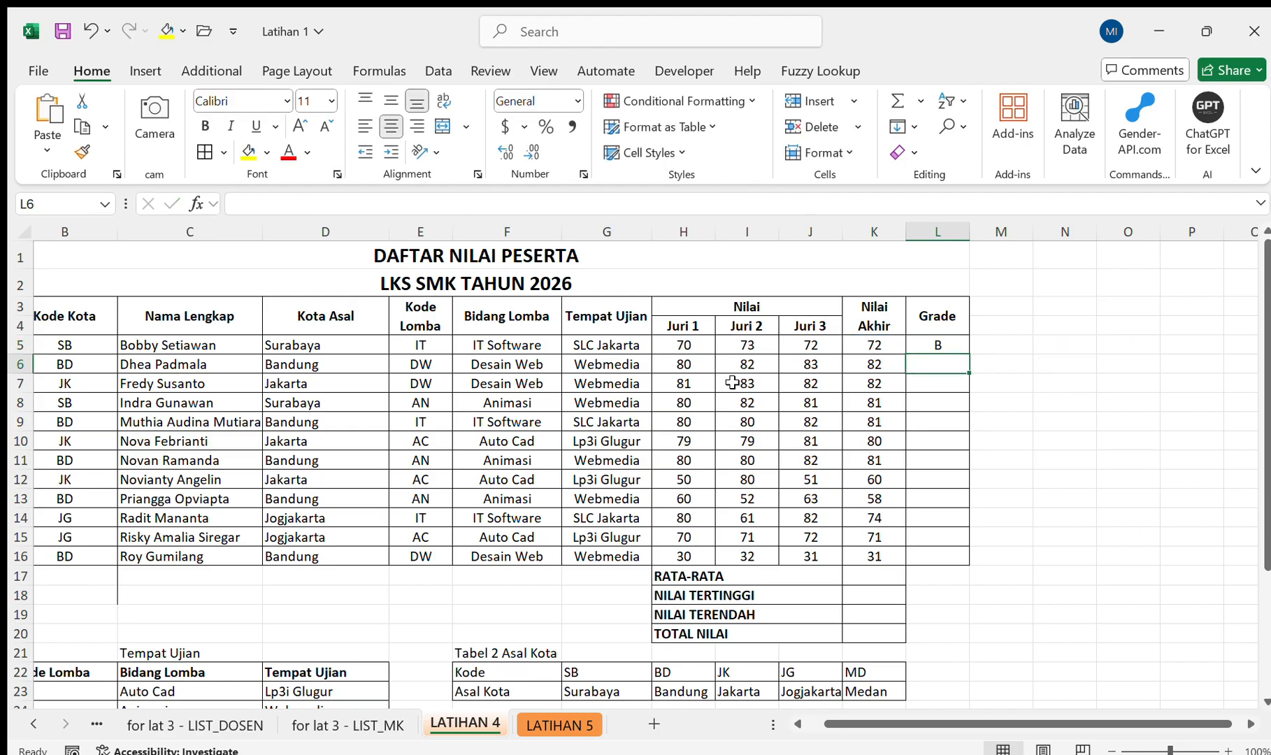
key("Up")
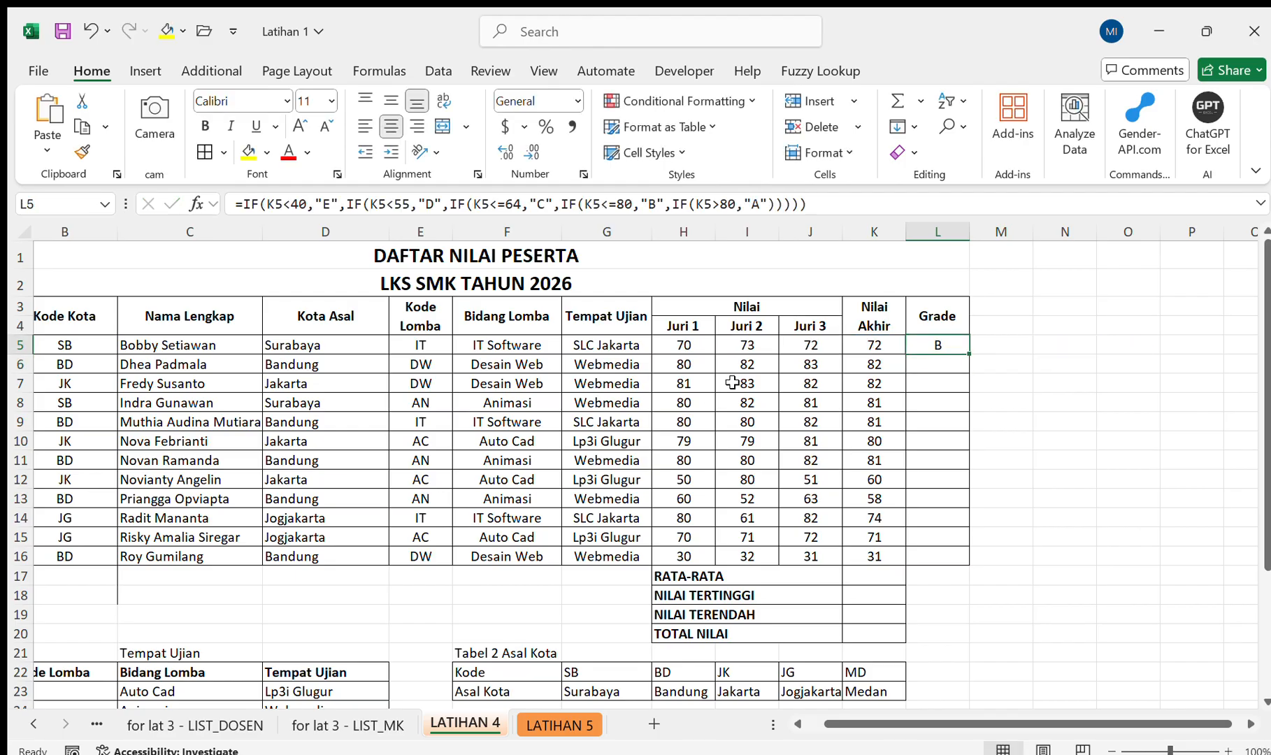
Copy the Grade formula from L5 down through L16 for all participants.
double_click(974, 359)
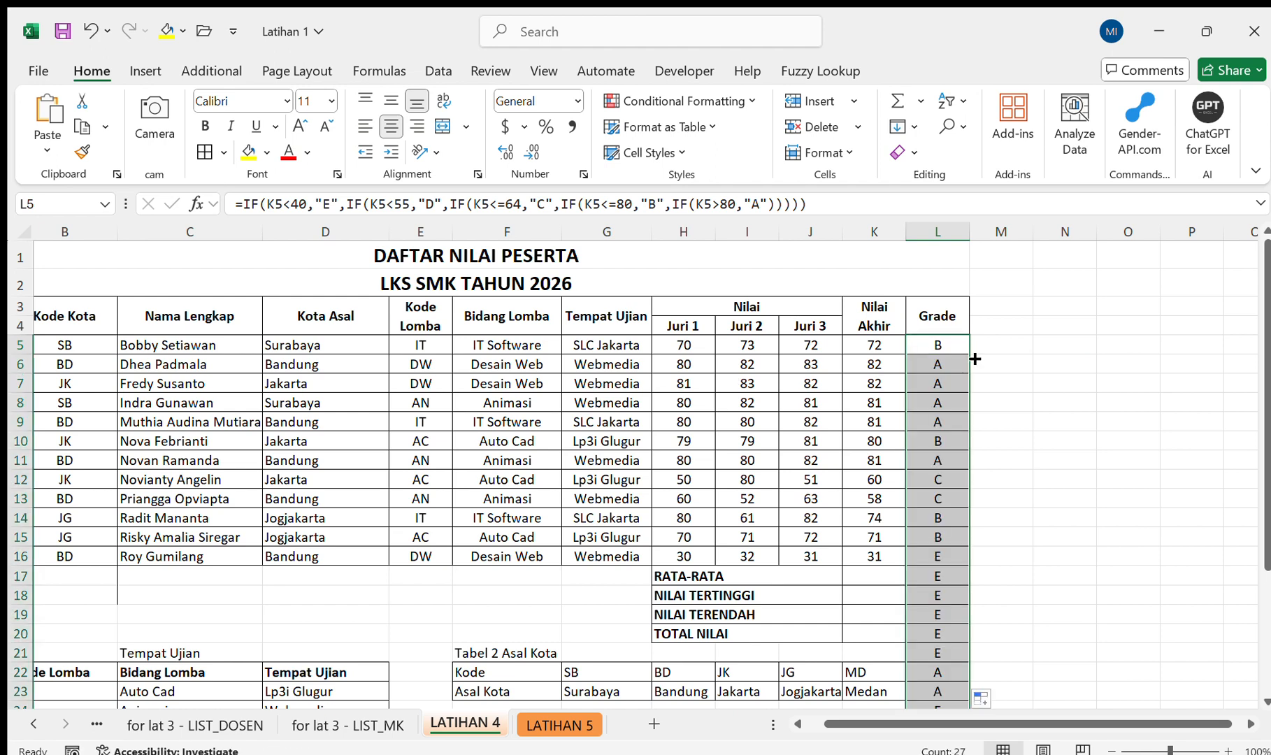
key("ctrl+z")
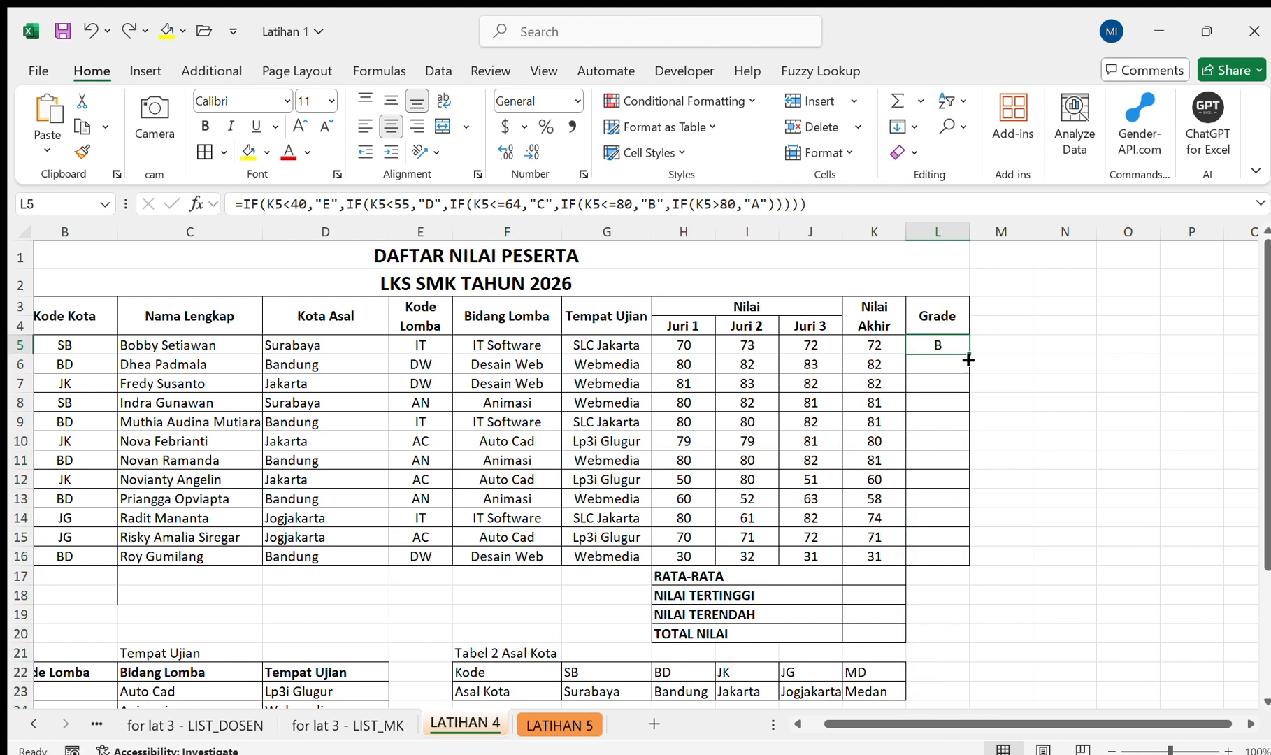
left_click_drag(968, 359, 965, 564)
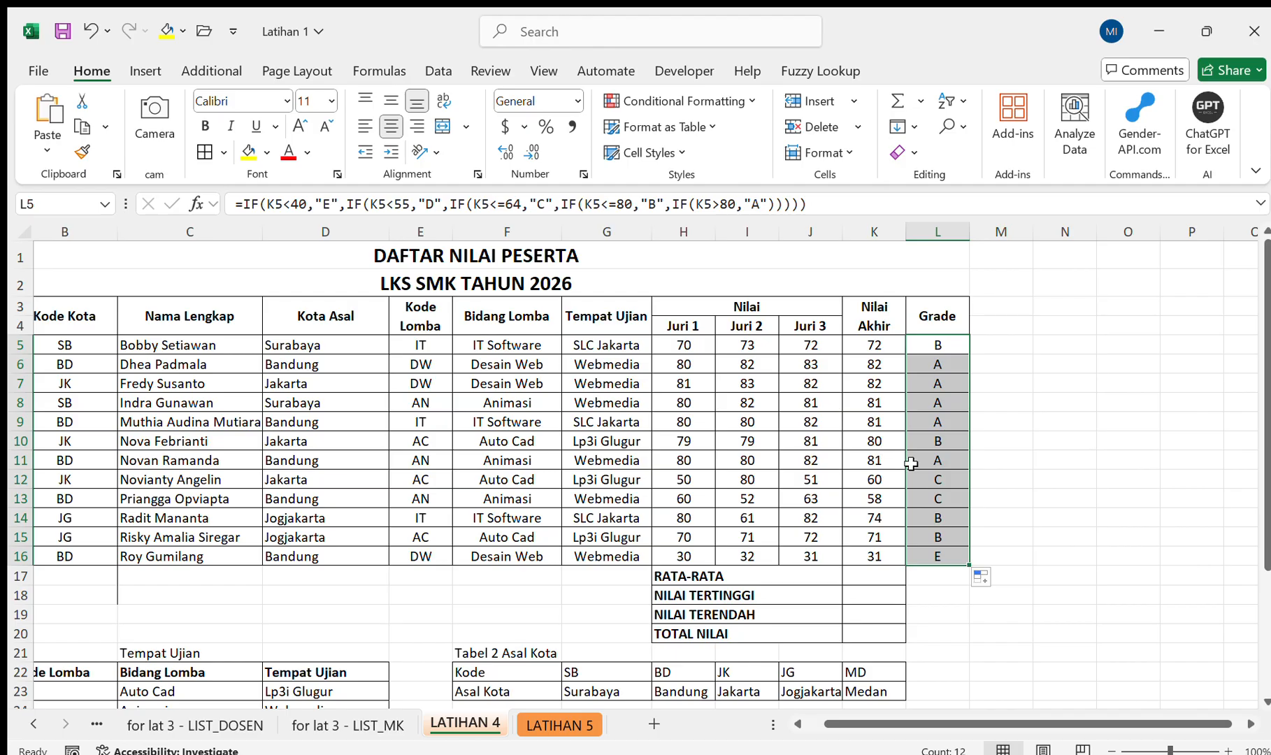
Enter =AVERAGE(K5:K16) in K17 for RATA-RATA and centre the value horizontally.
scroll(895, 513, "down", 2)
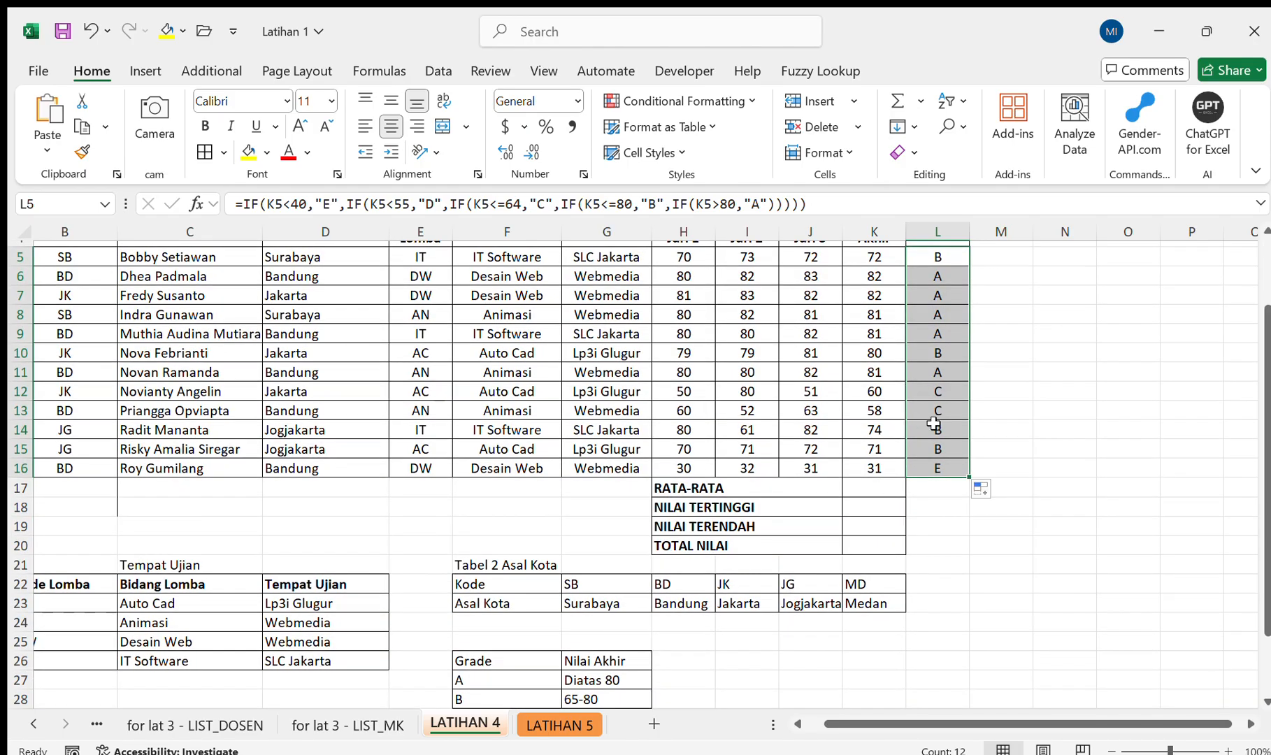
scroll(933, 422, "down", 2)
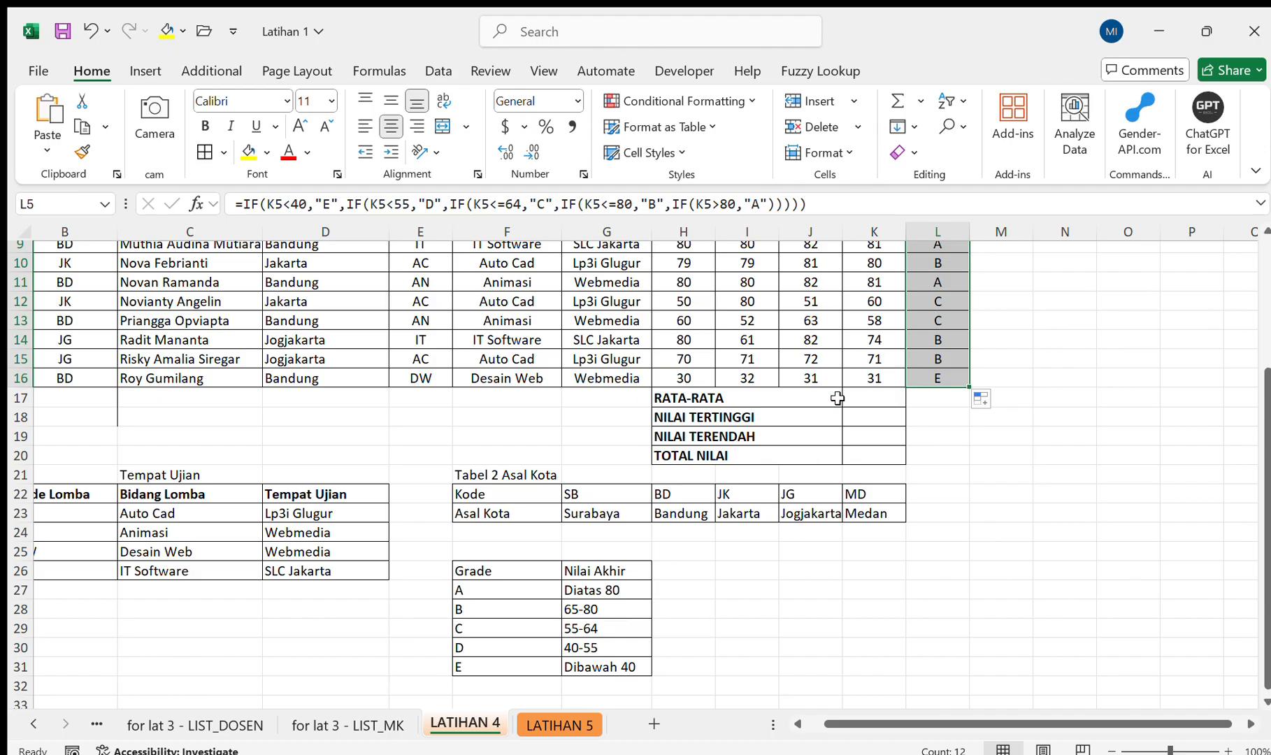
scroll(702, 573, "up", 3)
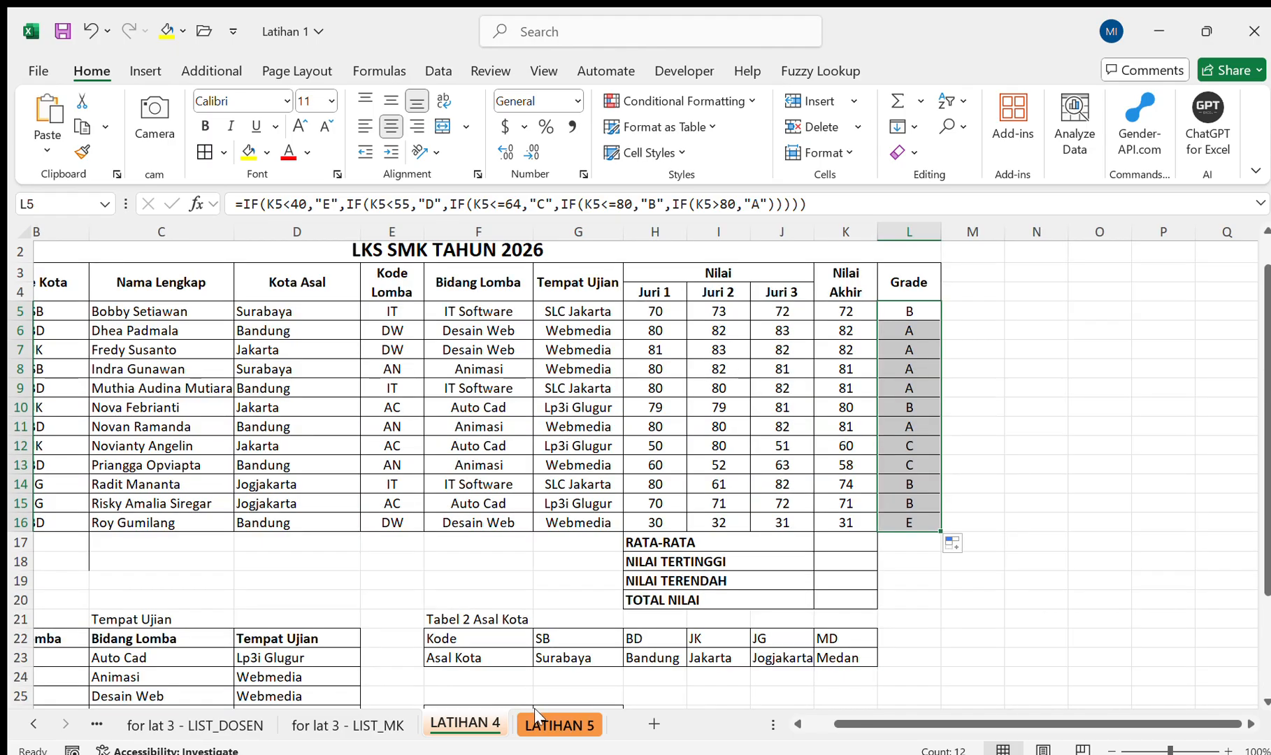
left_click(832, 540)
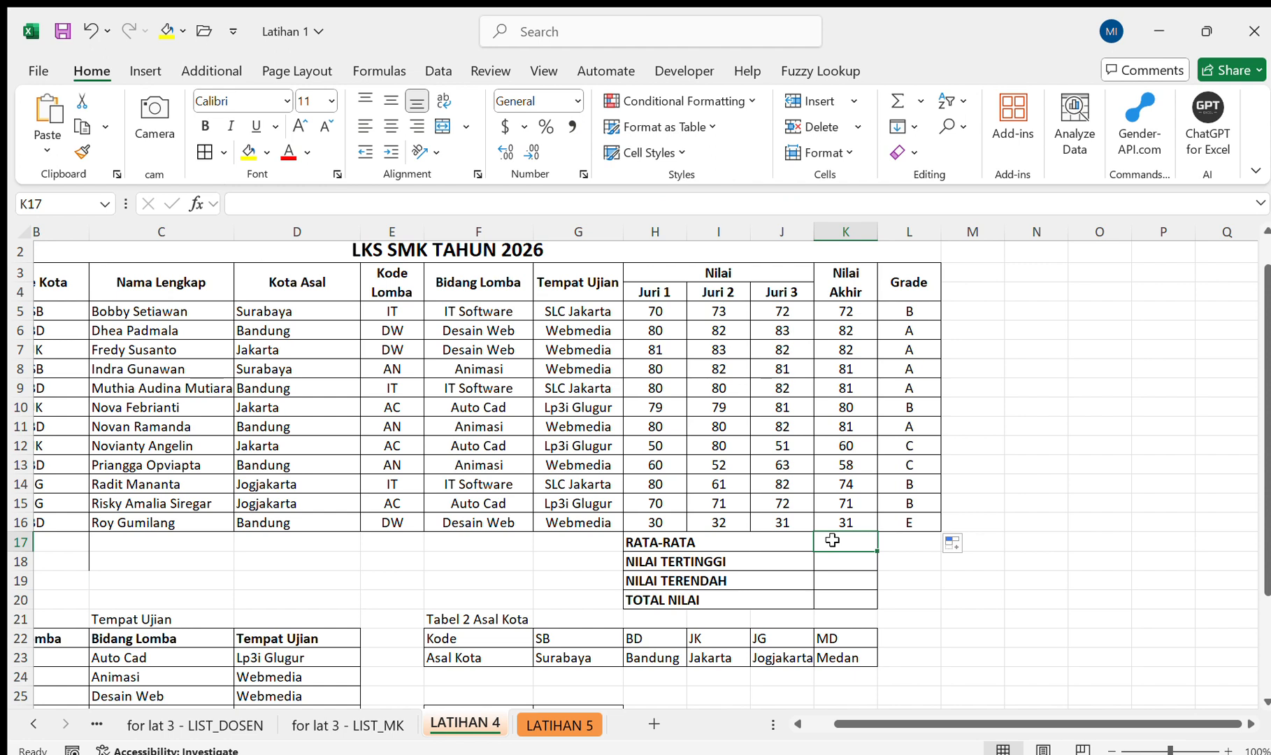
type("=ave")
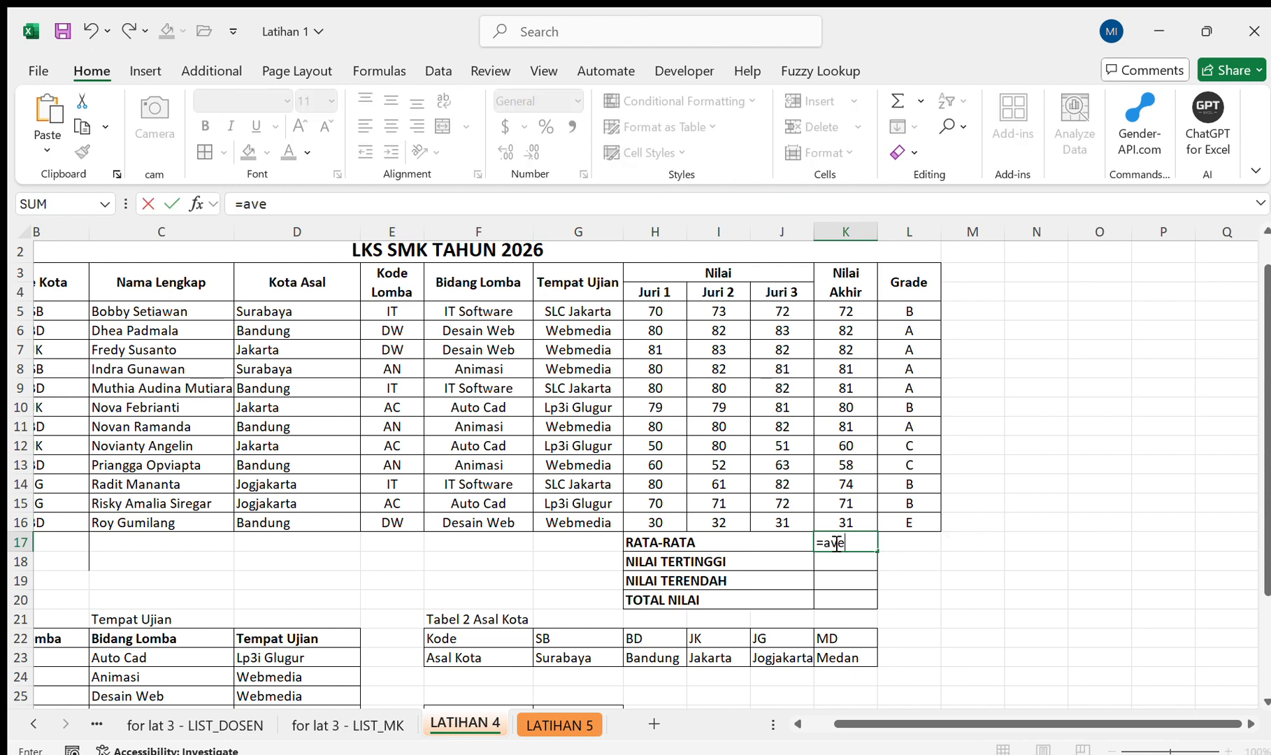
key("Tab")
key("Up")
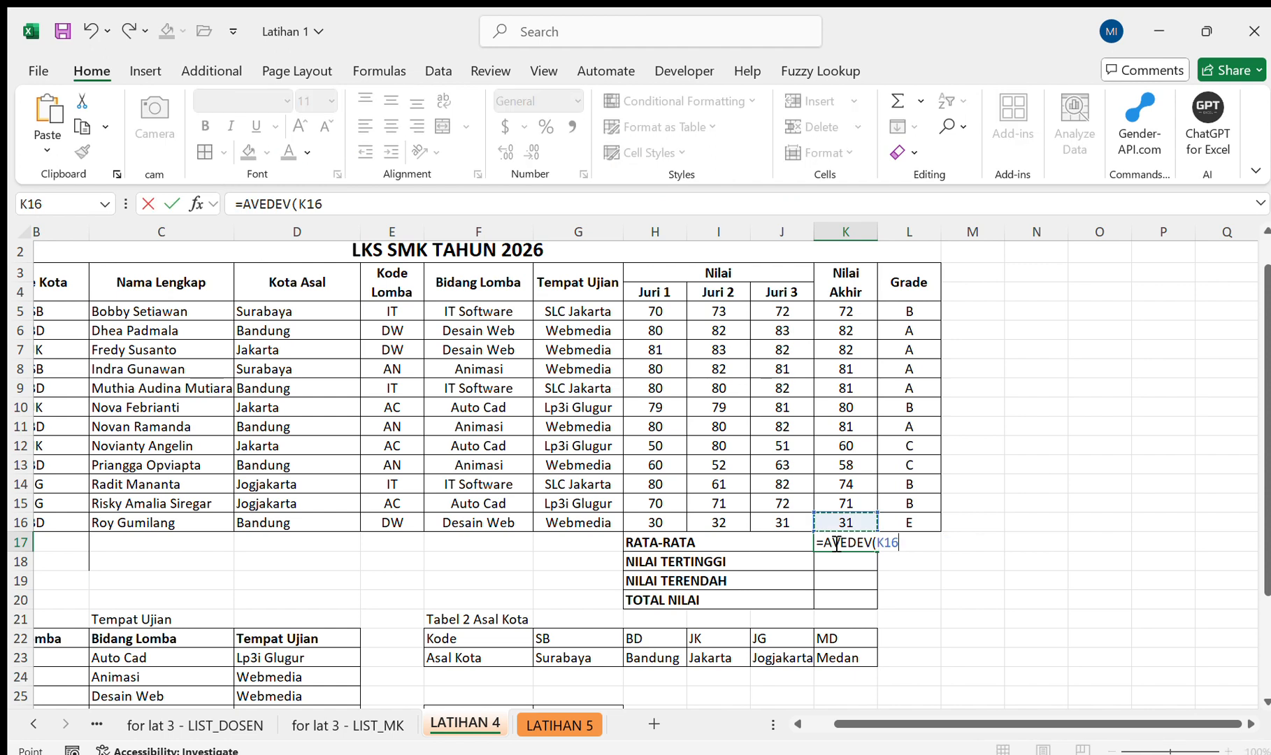
key("BackSpace")
key("BackSpace")
key("BackSpace")
key("BackSpace")
key("BackSpace")
key("BackSpace")
key("BackSpace")
type("ra")
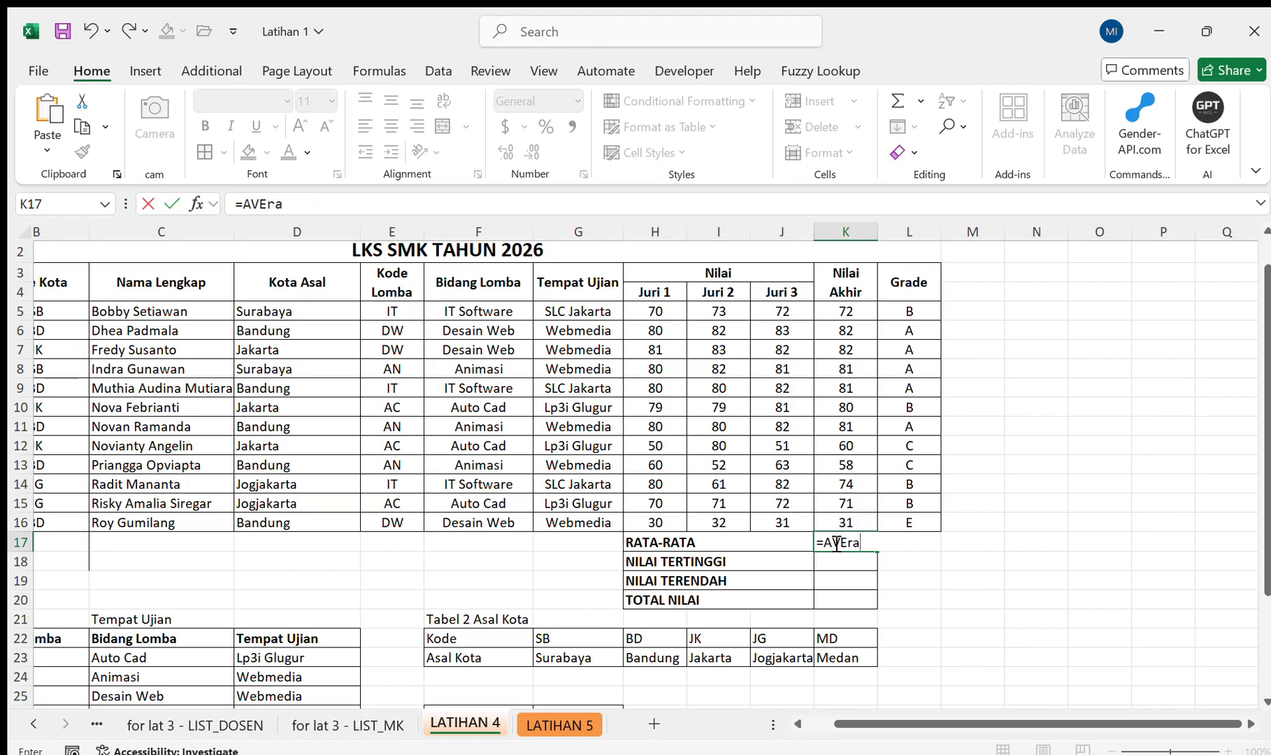
key("Tab")
key("Up")
key("shift+Up")
key("shift+Up")
key("shift+Up")
key("shift+Up")
key("shift+Up")
key("shift+Up")
key("shift+Up")
key("shift+Up")
key("shift+Up")
key("shift+Up")
key("shift+Up")
key("shift+Up")
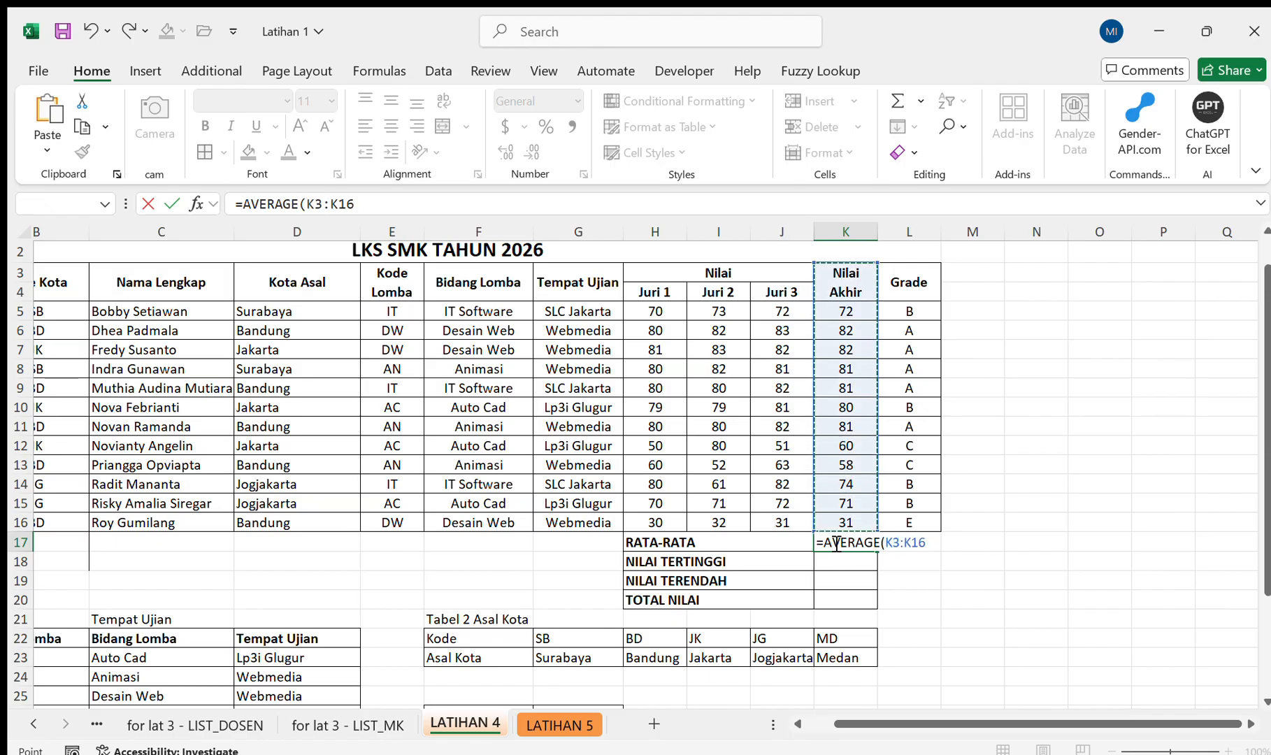
key("shift+Down")
key("Return")
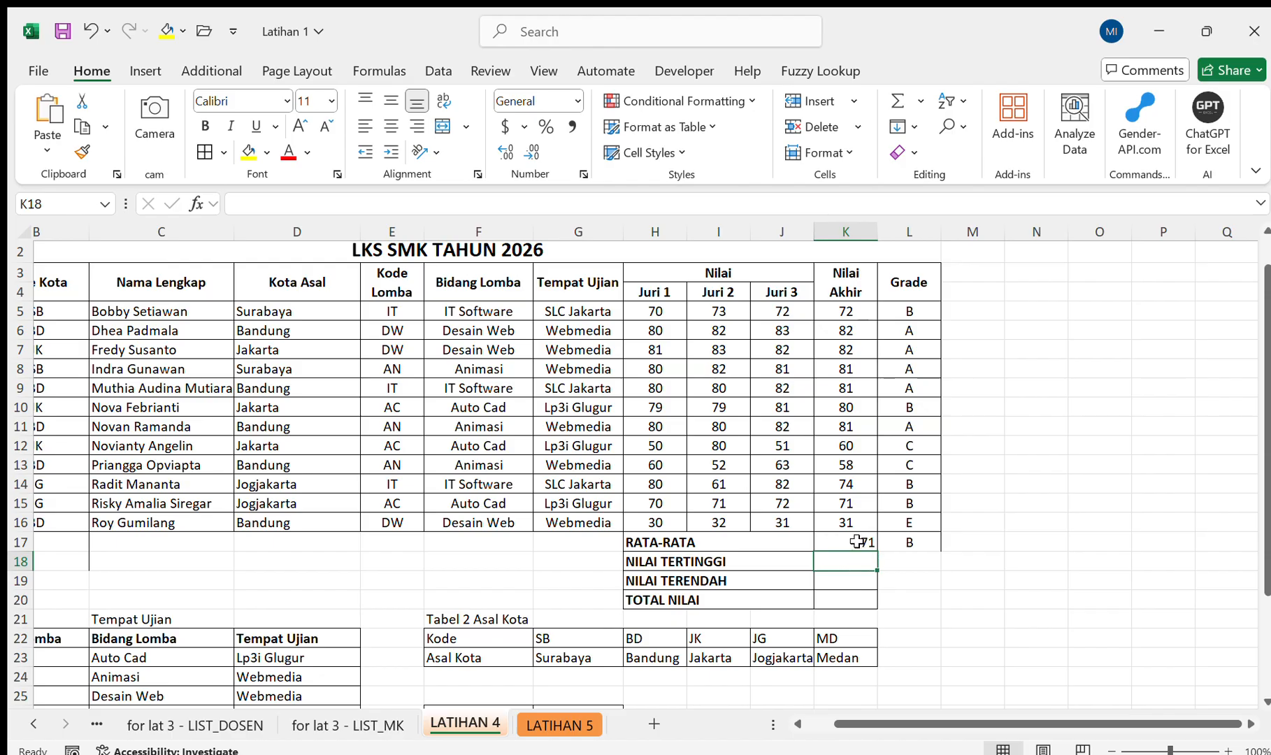
left_click_drag(860, 542, 902, 543)
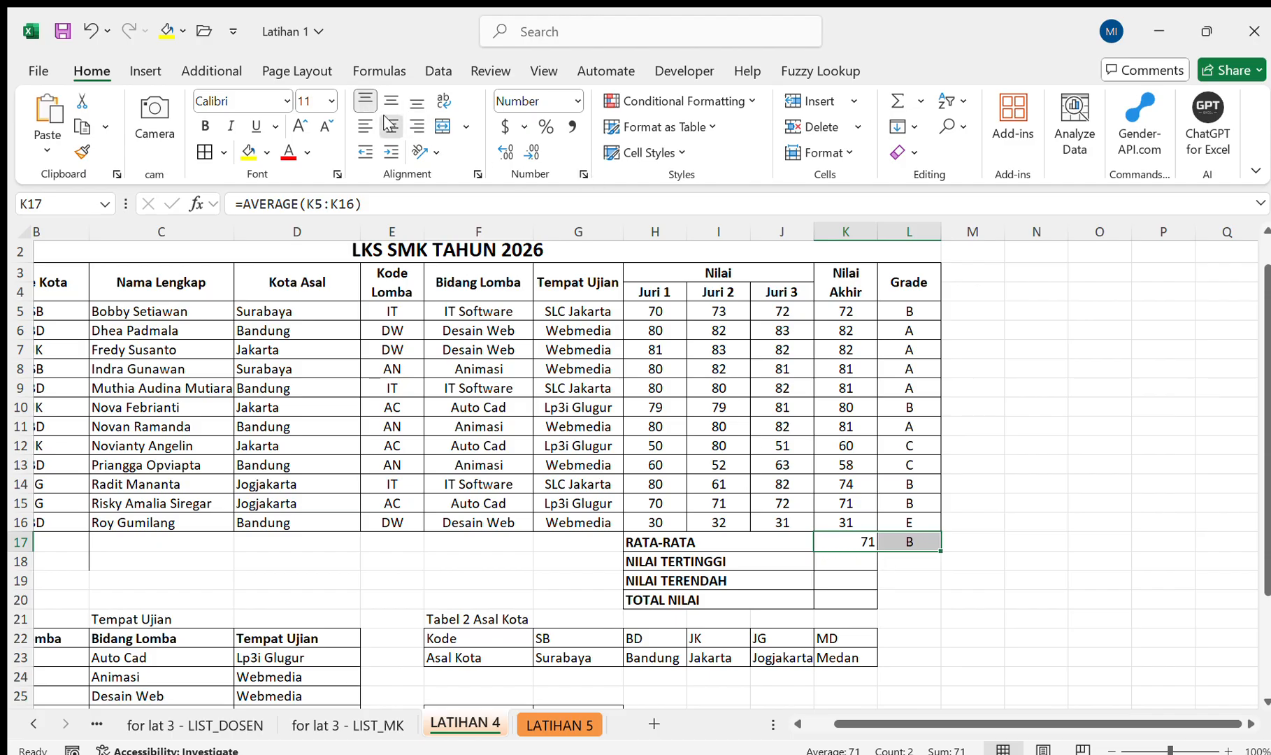
Enter =MAX(K5:K16) in K18 for NILAI TERTINGGI.
left_click(854, 561)
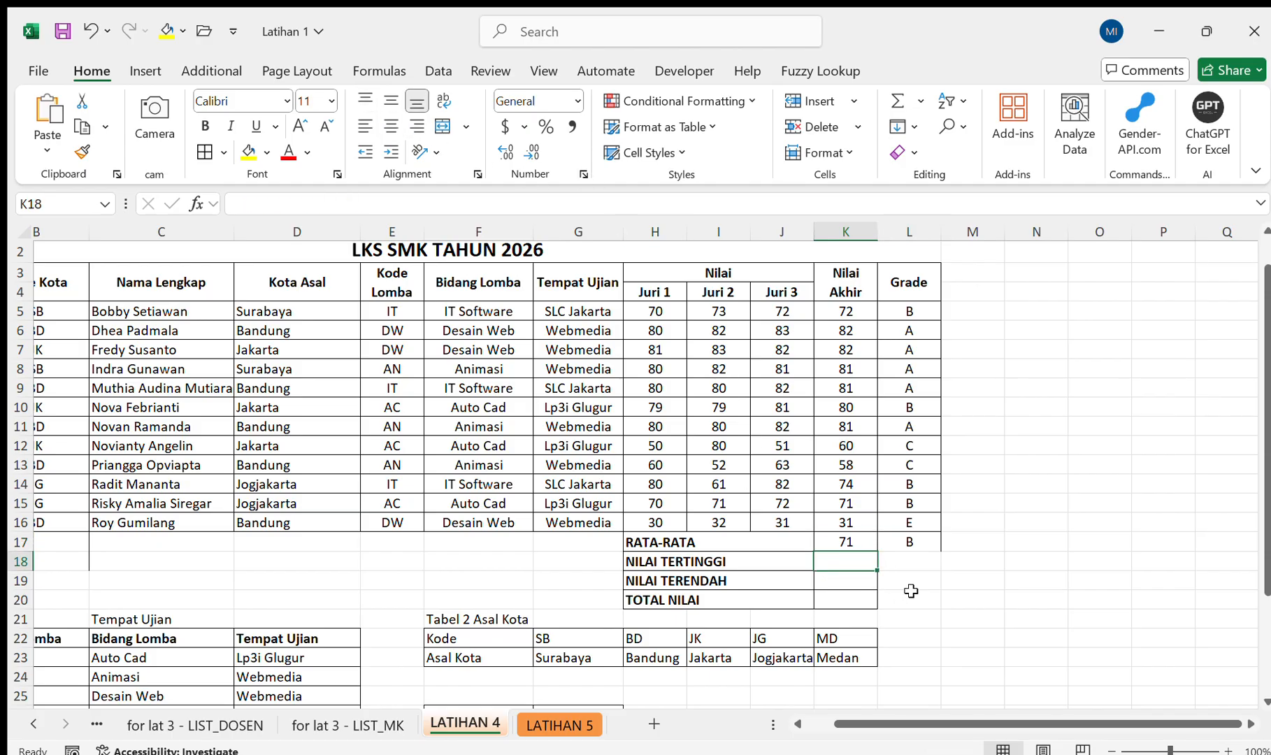
type("=ma")
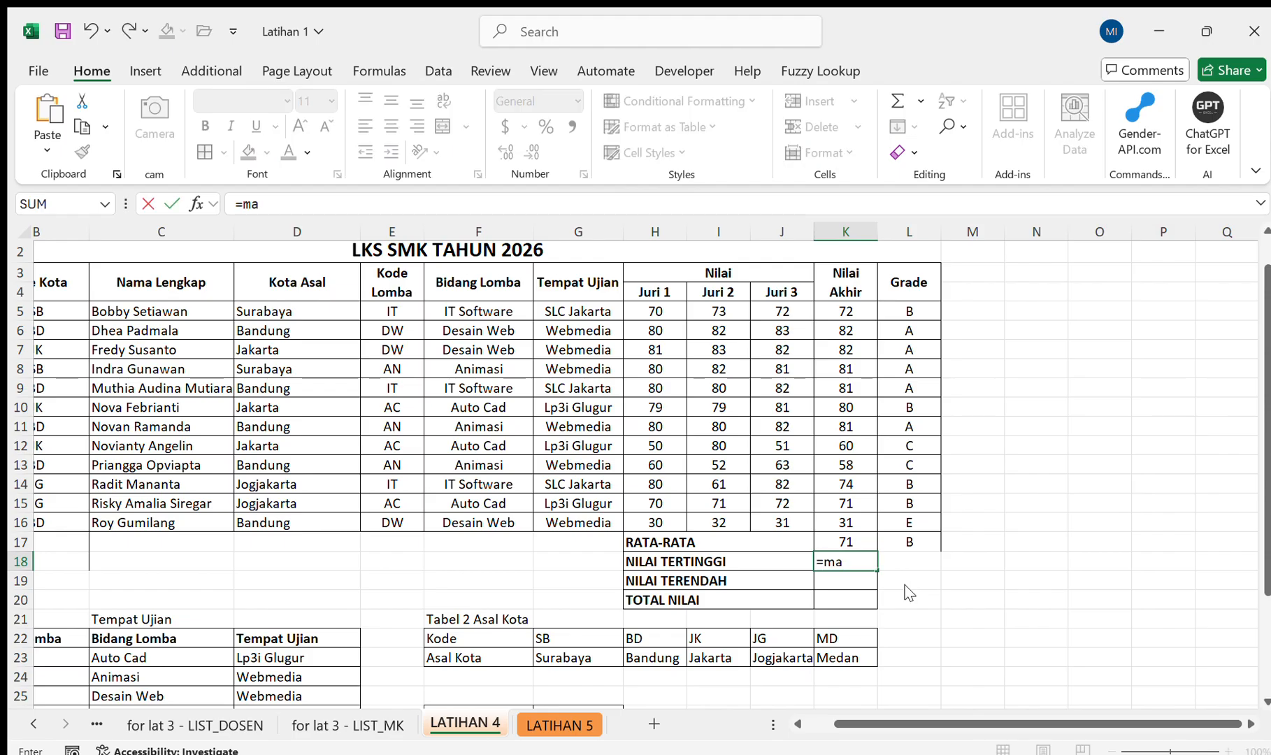
type("x")
key("Tab")
left_click_drag(865, 306, 851, 524)
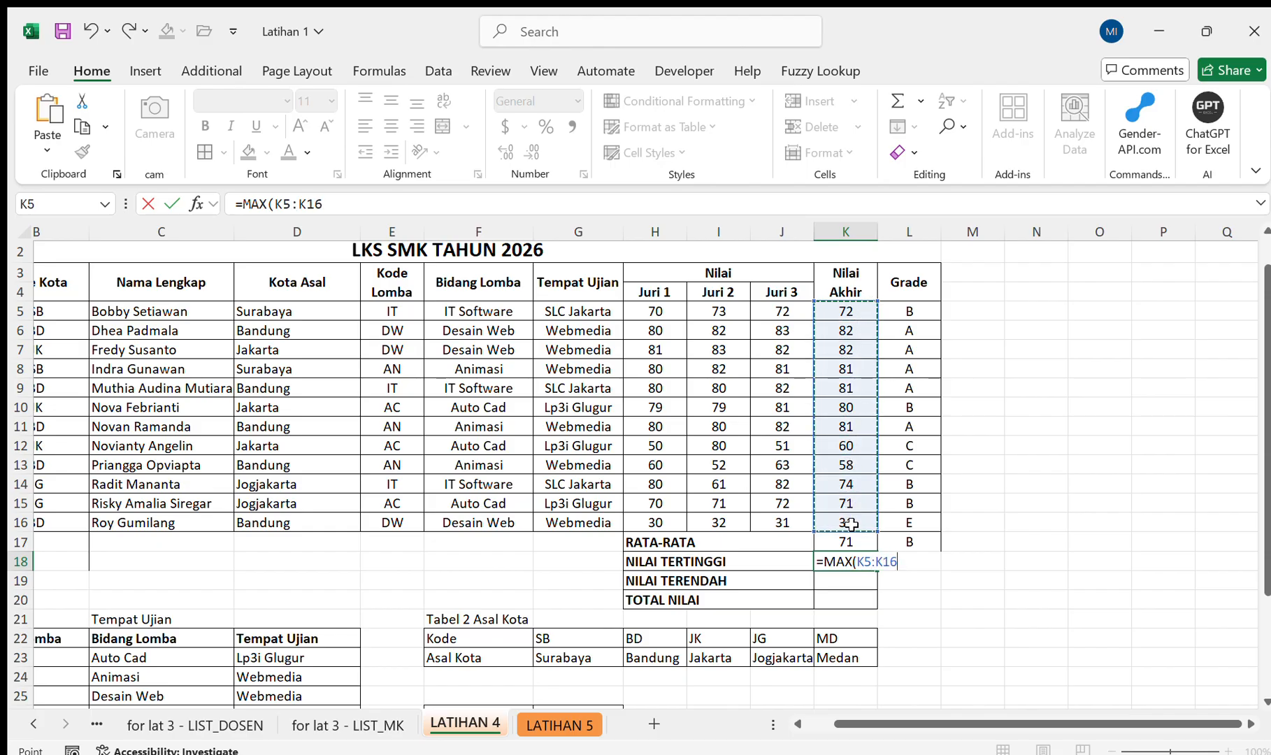
left_click_drag(844, 309, 857, 505)
left_click_drag(857, 504, 857, 515)
type(")")
key("Return")
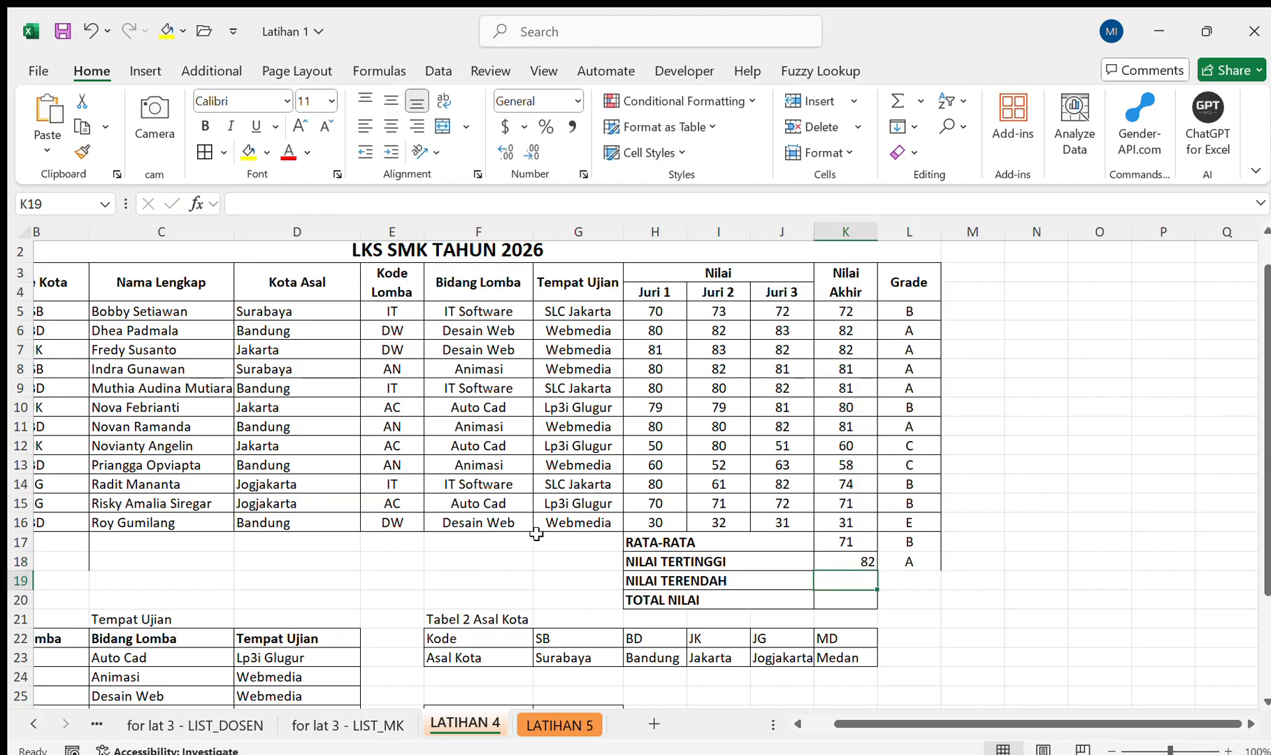
Clear the automatically extended grade in L18 and centre the NILAI TERTINGGI value in K18.
left_click(933, 560)
key("Delete")
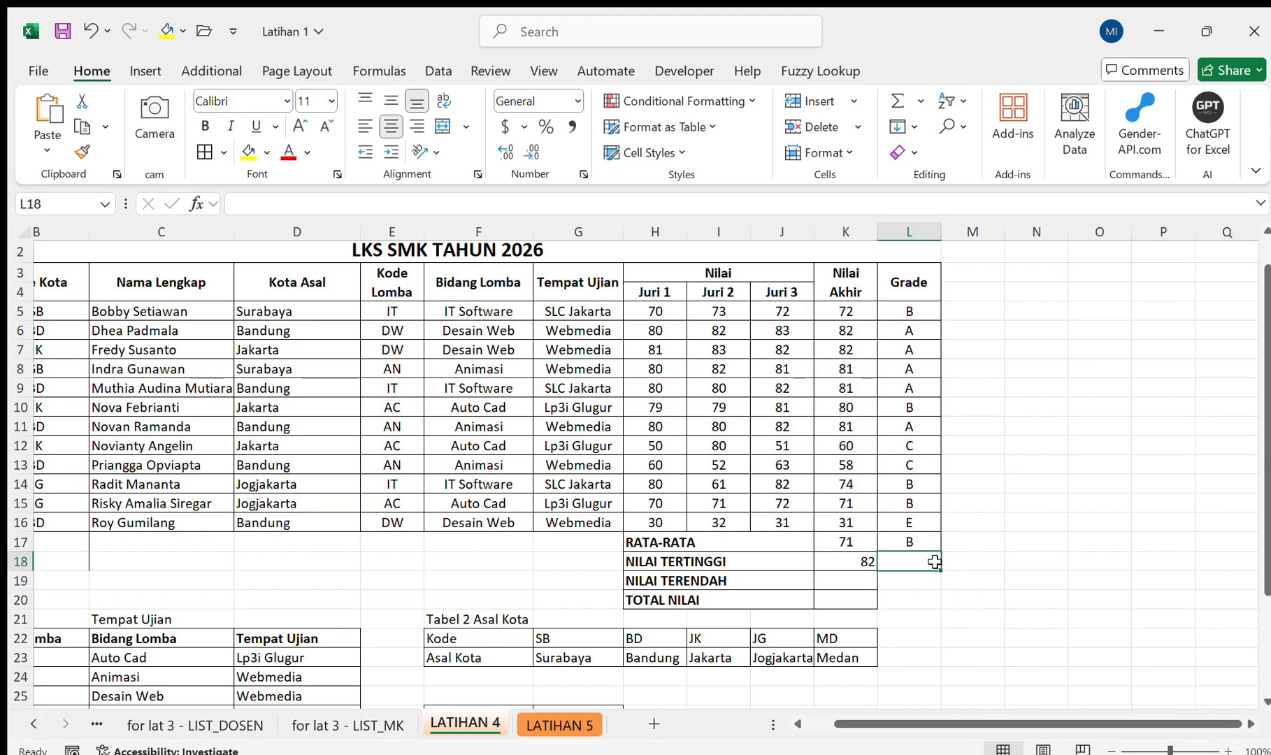
left_click(859, 569)
left_click(391, 126)
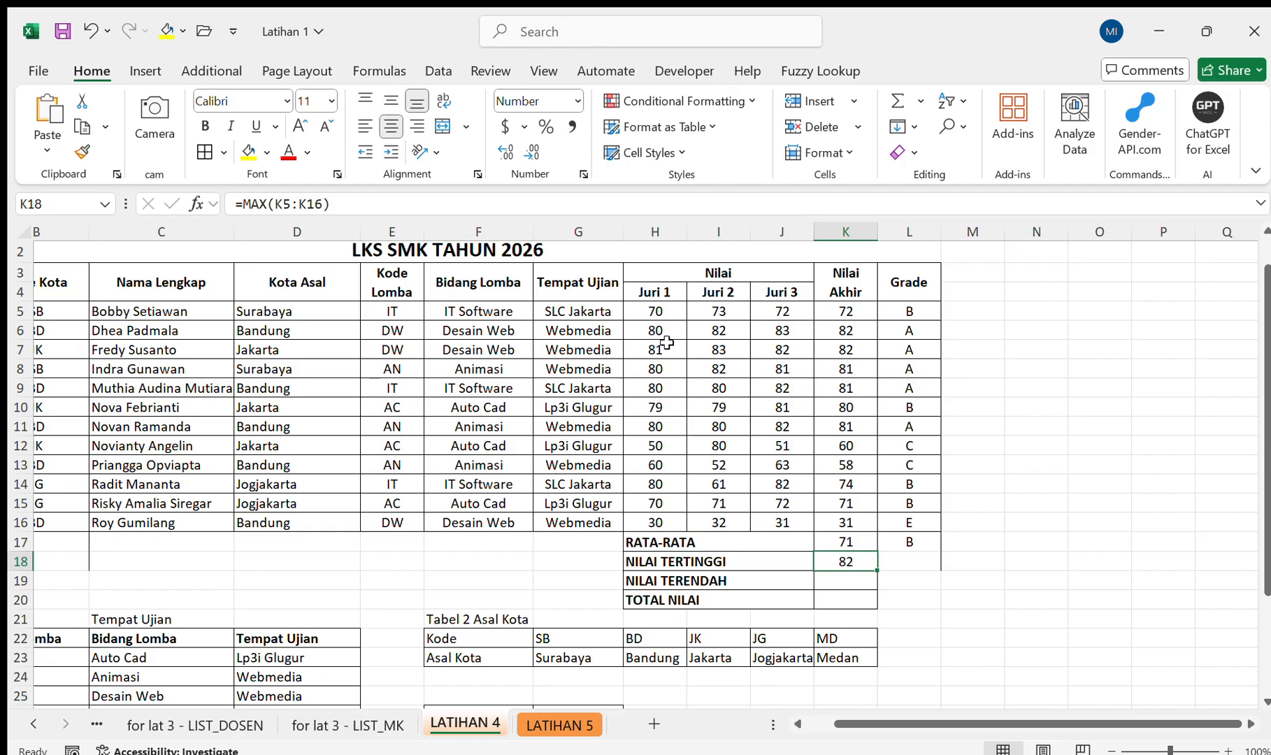
Enter =MIN(K5:K16) in K19 for NILAI TERENDAH.
left_click(839, 582)
type("=mi")
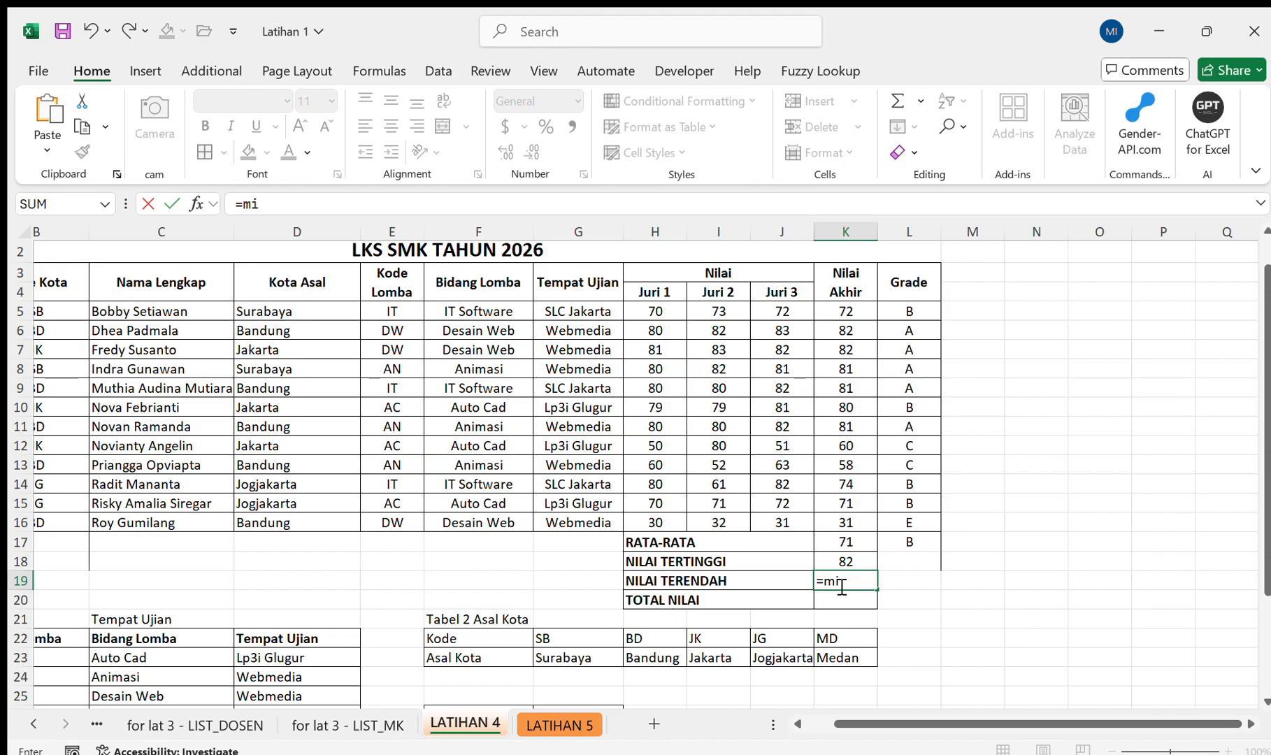
key("Tab")
left_click_drag(847, 313, 858, 523)
key("Return")
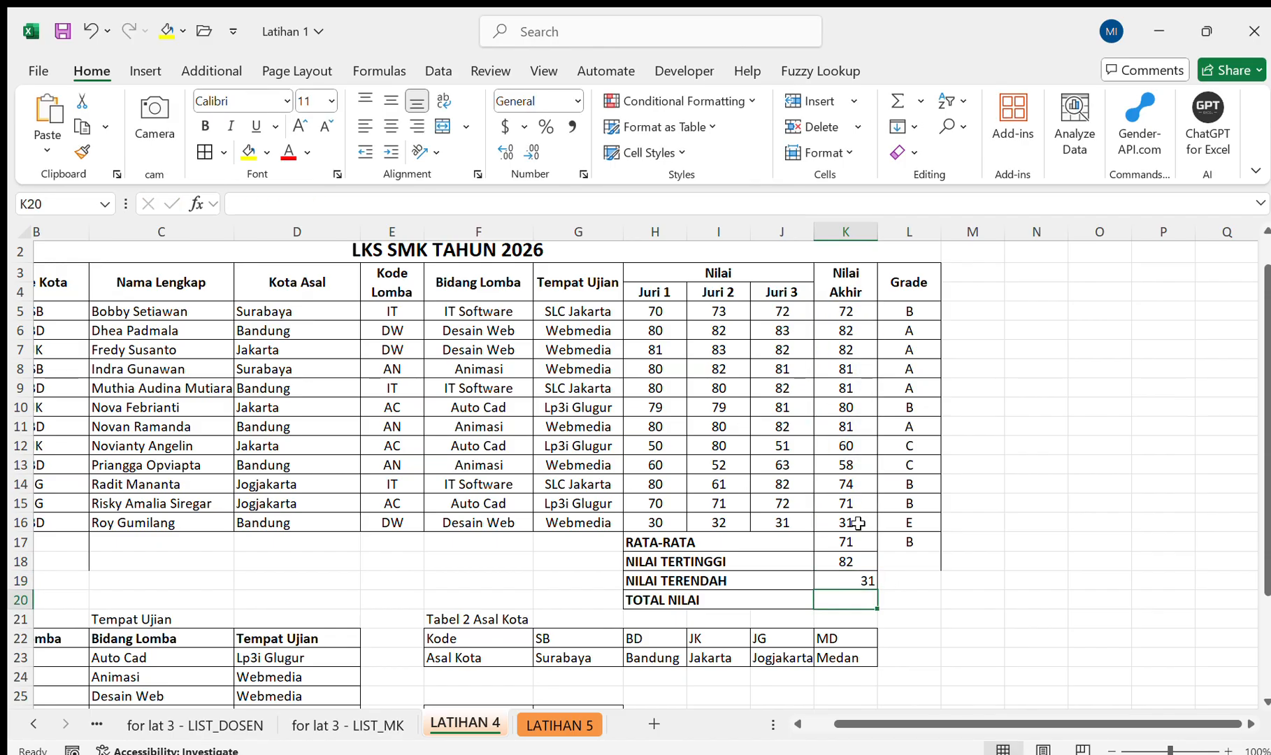
Enter =SUM(K5:K16) in K20 for TOTAL NILAI.
type("=")
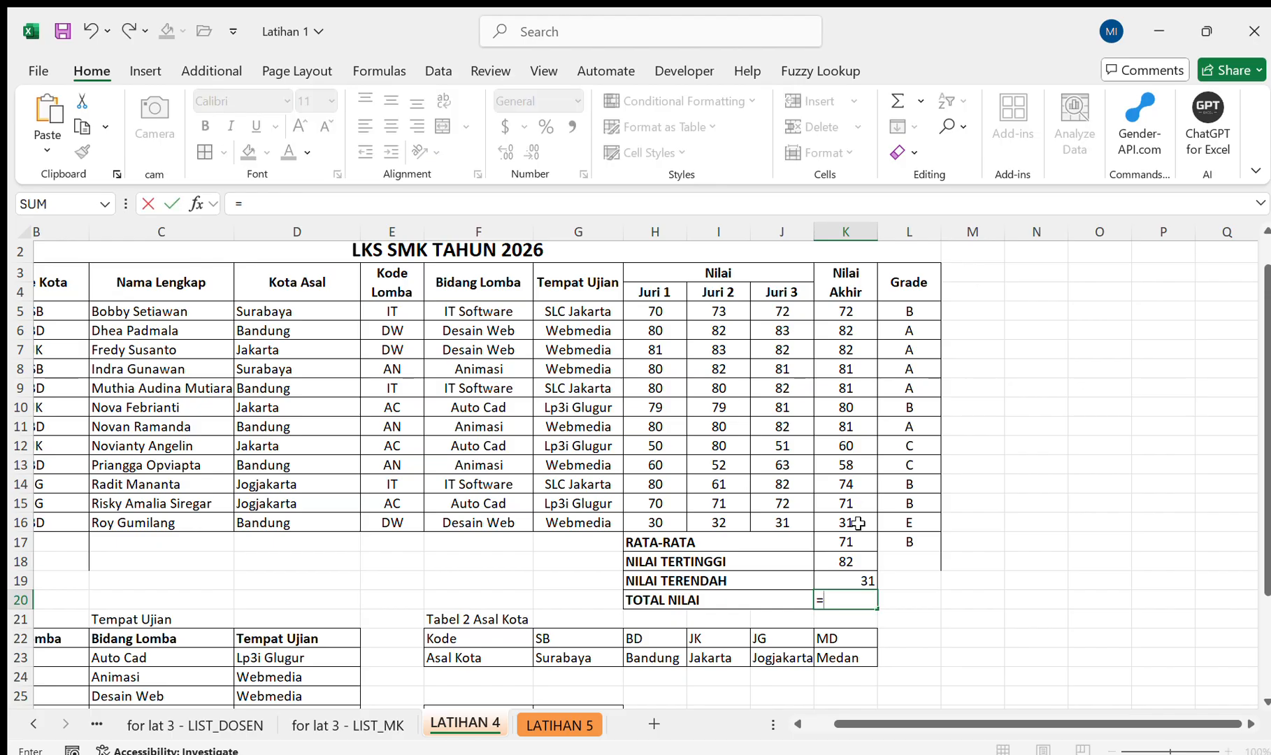
type("SU")
key("Tab")
key("BackSpace")
key("BackSpace")
key("BackSpace")
key("BackSpace")
key("BackSpace")
key("BackSpace")
key("BackSpace")
key("BackSpace")
key("BackSpace")
key("BackSpace")
type("m")
key("Tab")
key("Up")
key("Up")
key("Up")
key("Up")
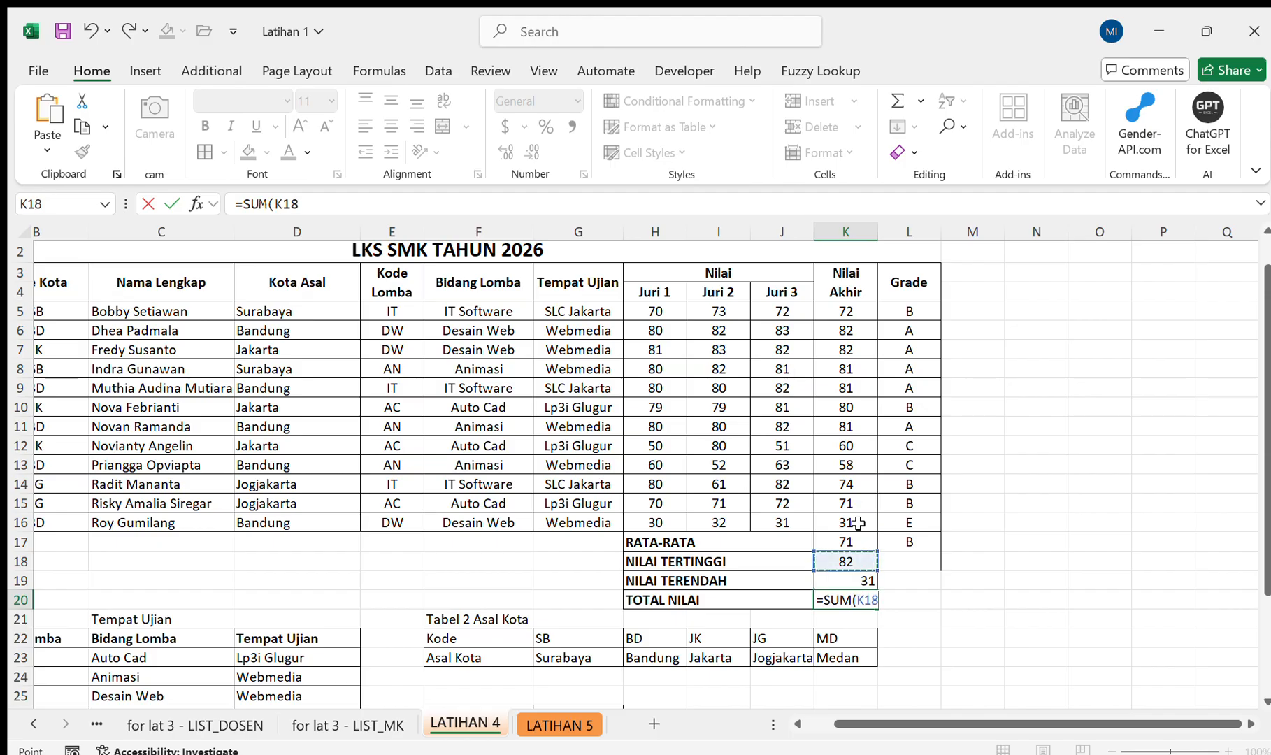
key("shift+Up")
key("shift+Up")
key("shift+Up")
key("shift+Up")
key("shift+Up")
key("shift+Up")
key("shift+Up")
Centre the four summary values in K17:K20 horizontally.
key("shift+Up")
key("shift+Up")
key("shift+Up")
key("shift+Up")
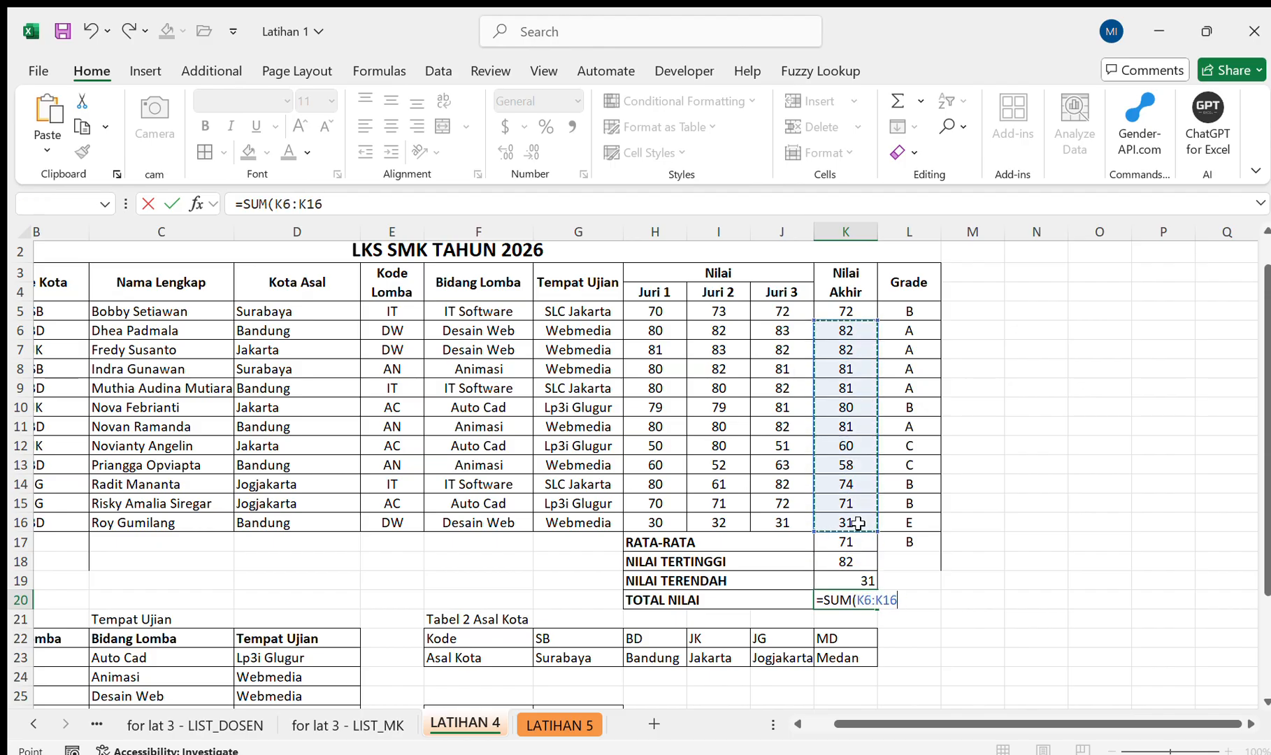
key("Return")
key("Up")
key("shift+Up")
key("shift+Up")
key("shift+Up")
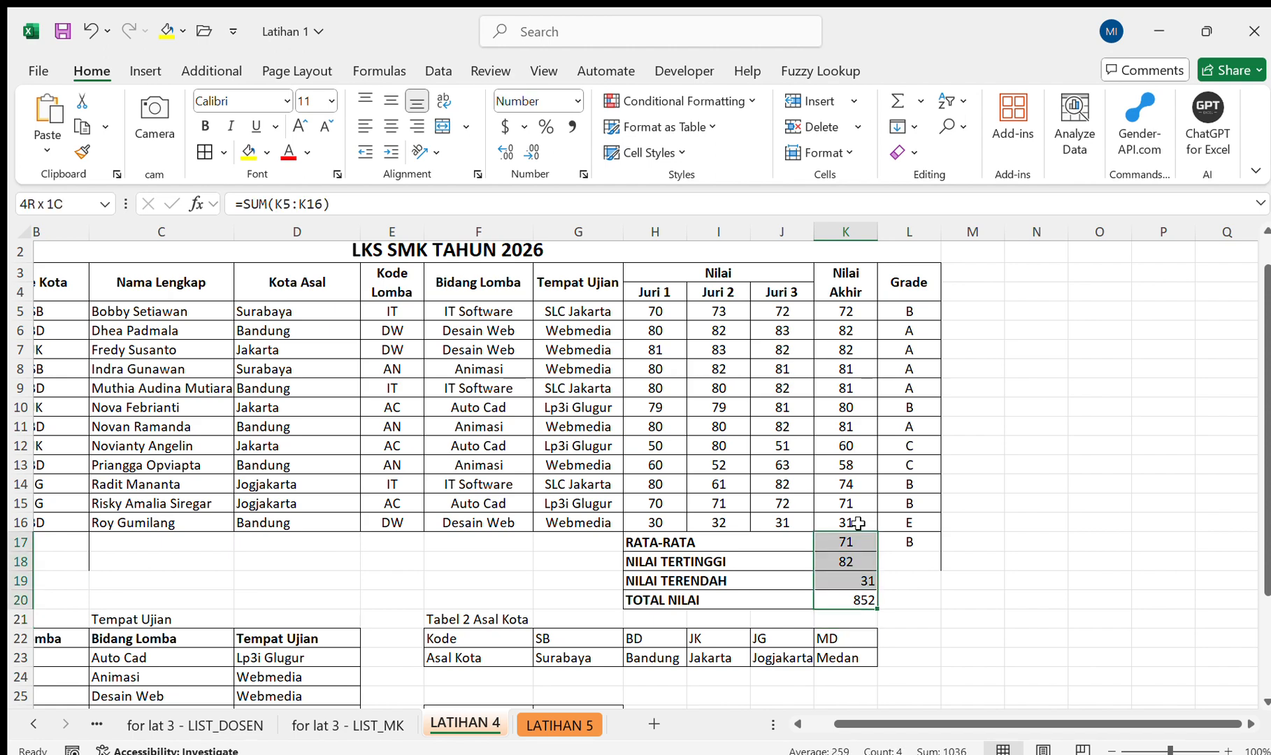
left_click(390, 126)
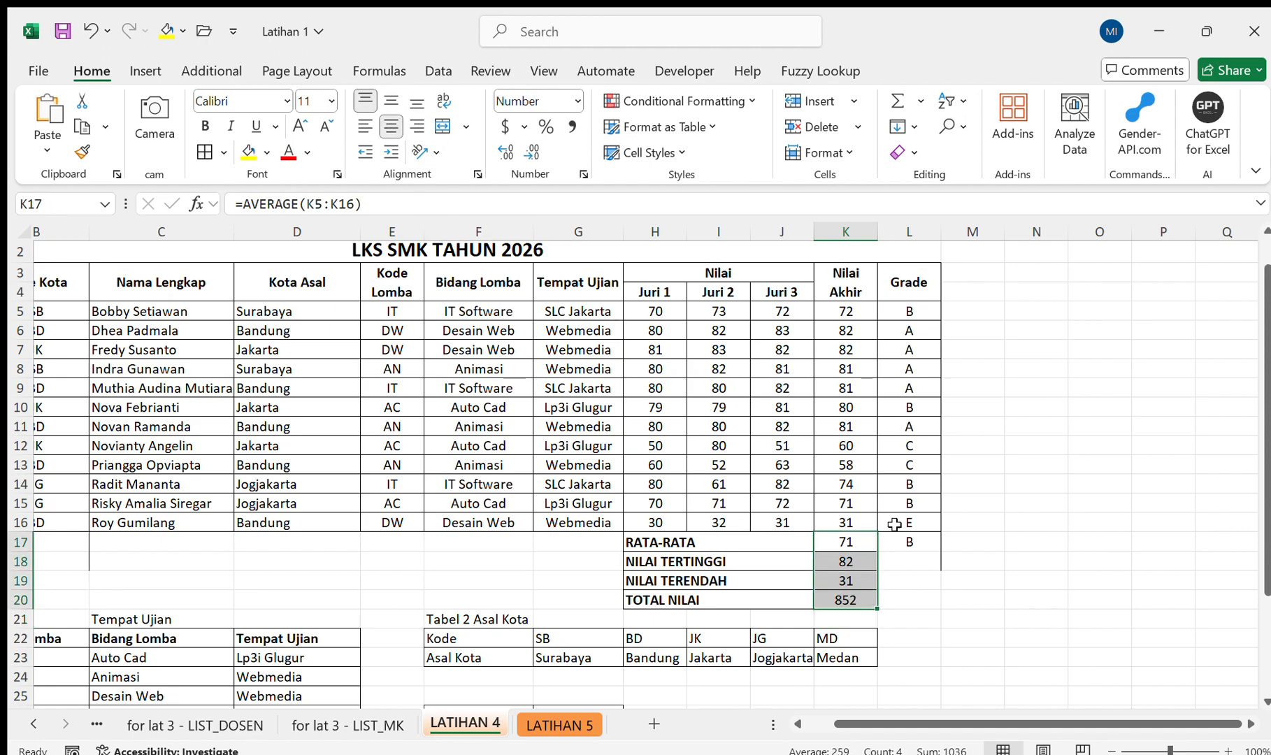
Open the LATIHAN 5 sheet and examine the ship table, its Kode Kapal entries and the five reference tables.
left_click(912, 542)
scroll(951, 573, "down", 2)
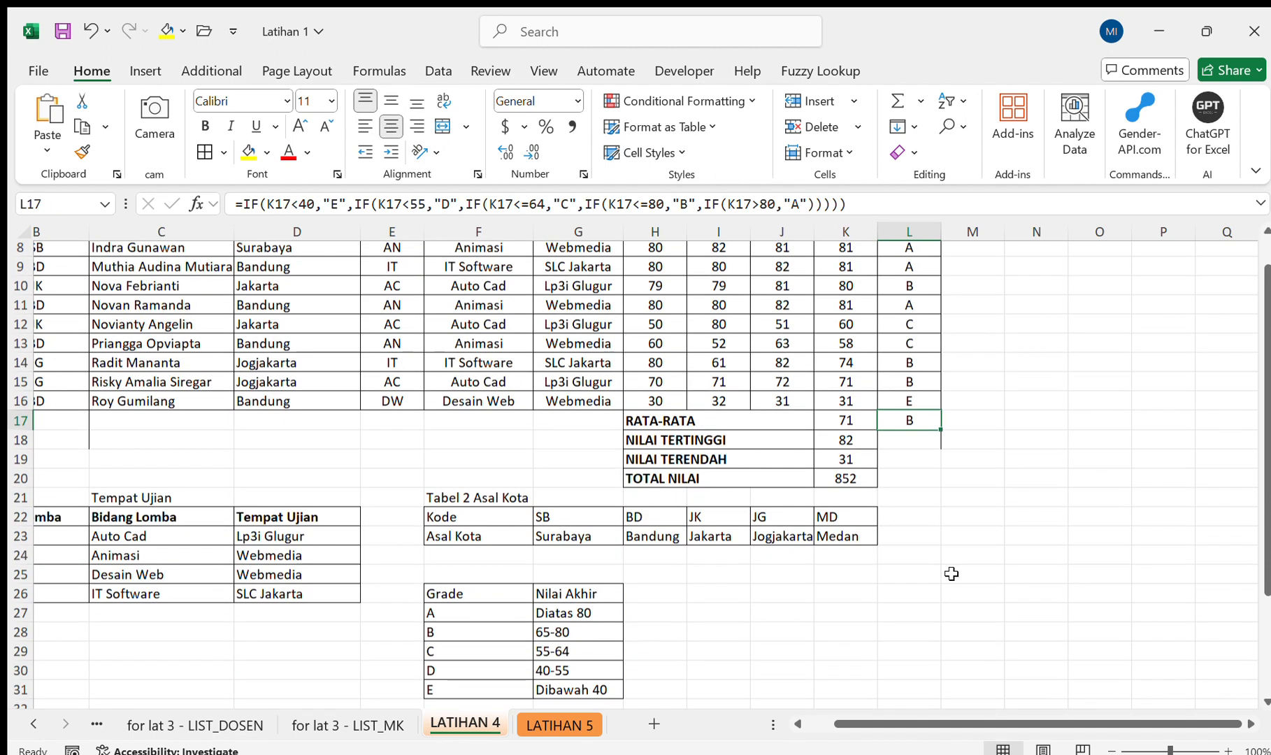
left_click(550, 723)
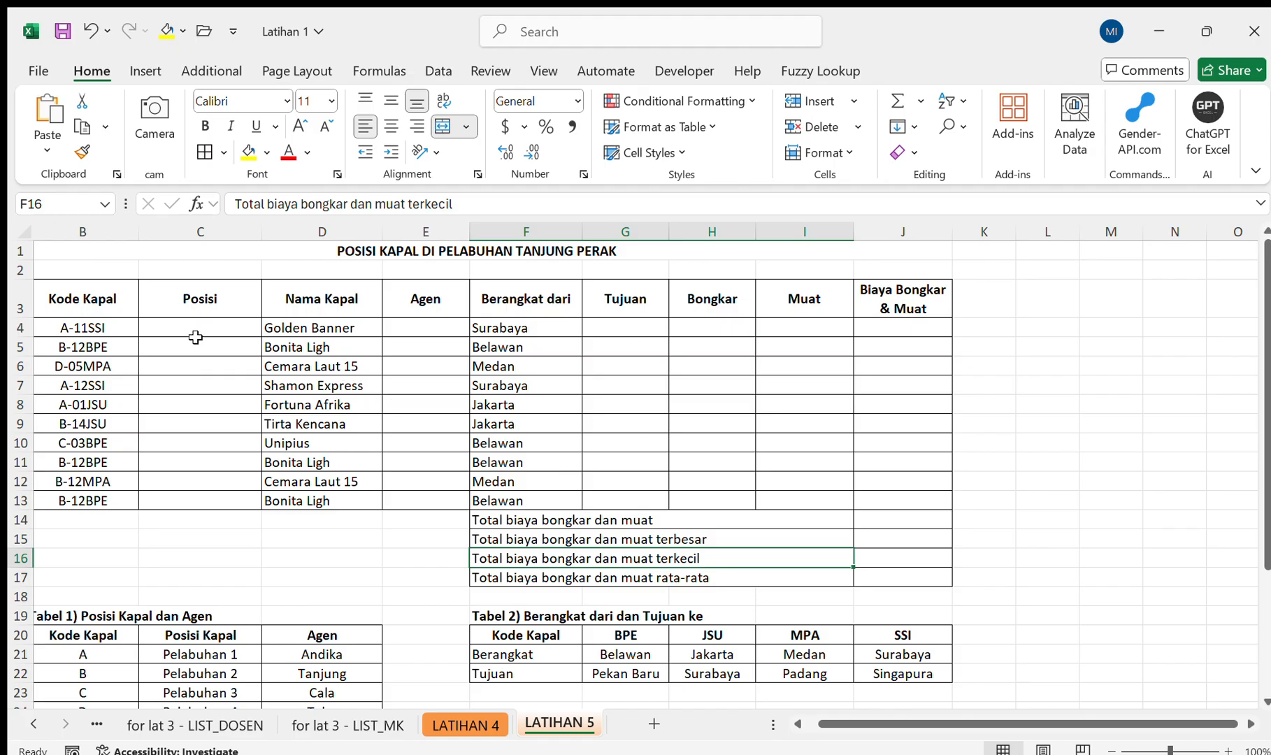
scroll(195, 337, "left", 1)
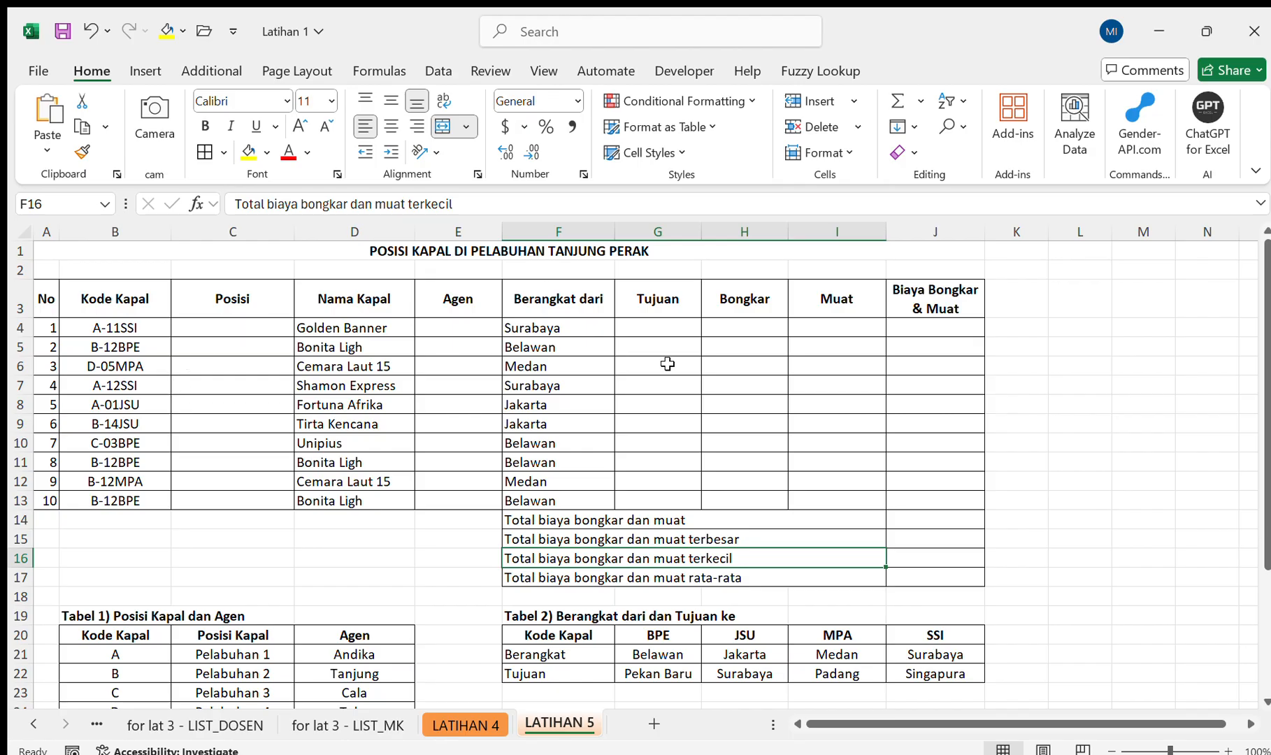
scroll(697, 431, "up", 2)
scroll(269, 338, "down", 4)
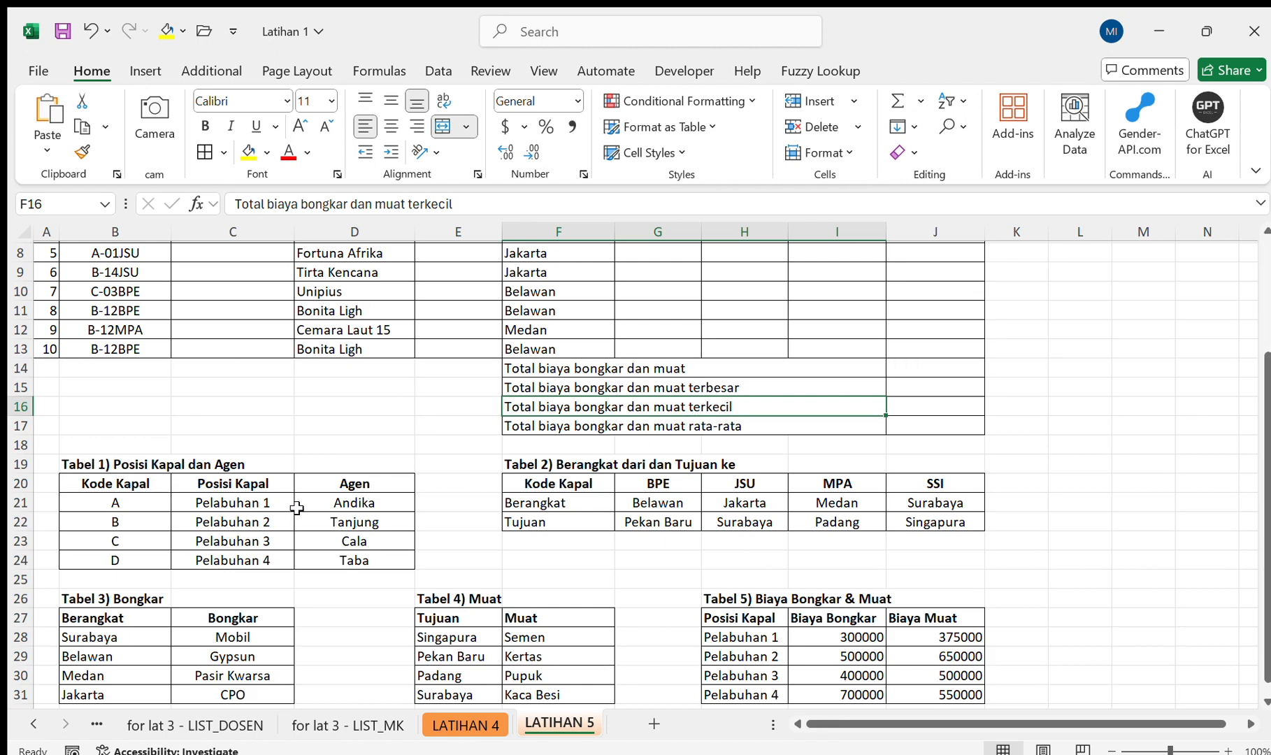
scroll(296, 517, "up", 2)
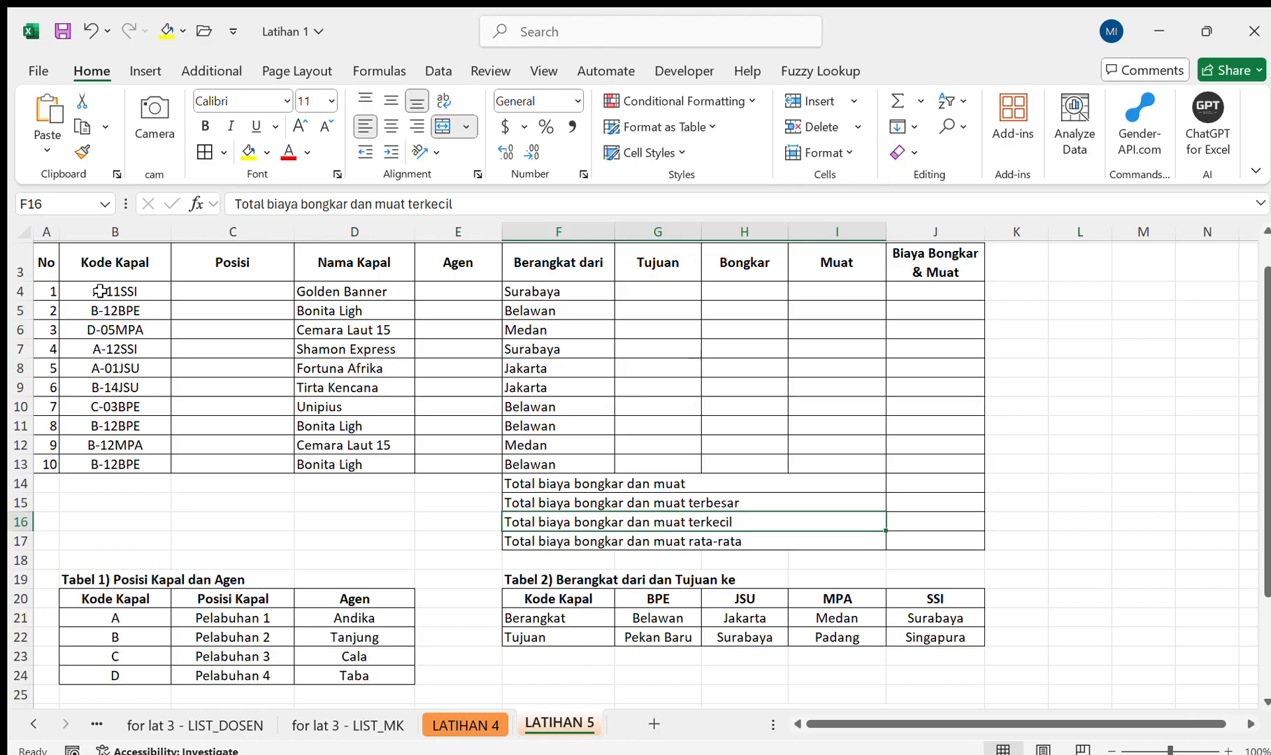
left_click_drag(100, 290, 101, 464)
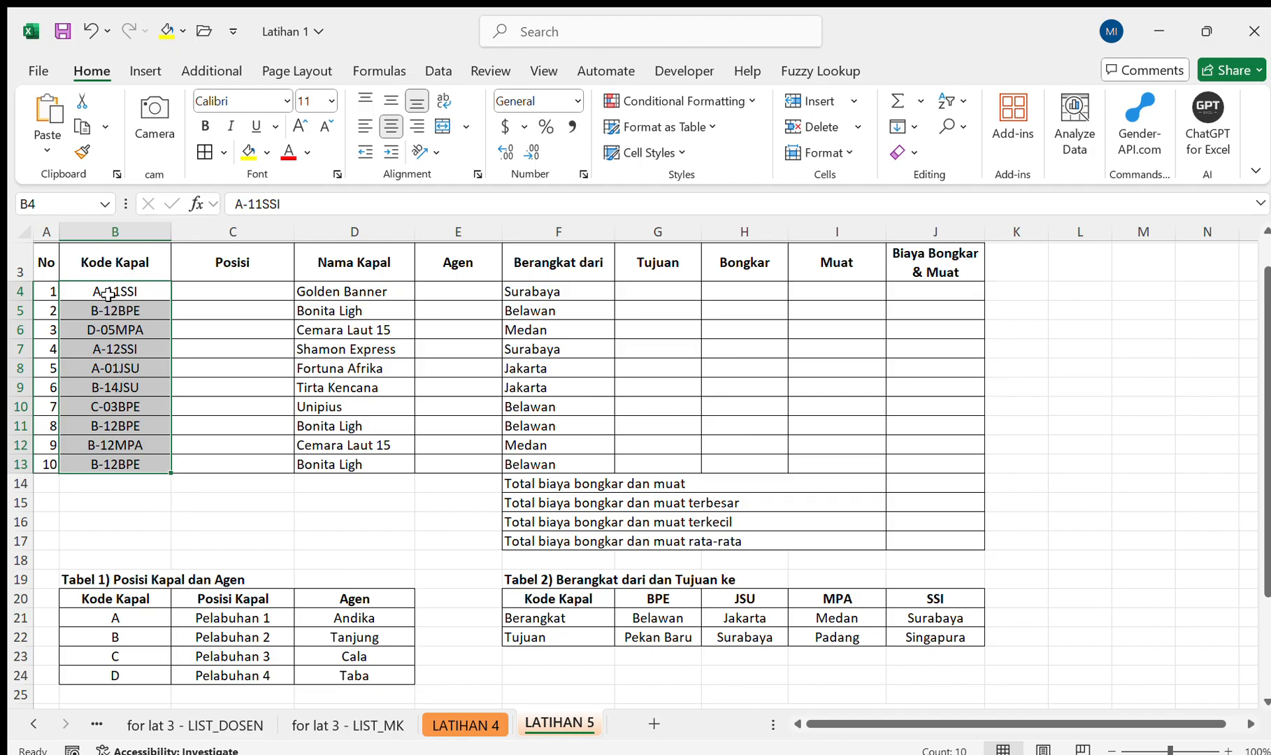
Enter =LEFT(B4,1) in C4 to extract the first character of the ship code for Posisi.
left_click(230, 288)
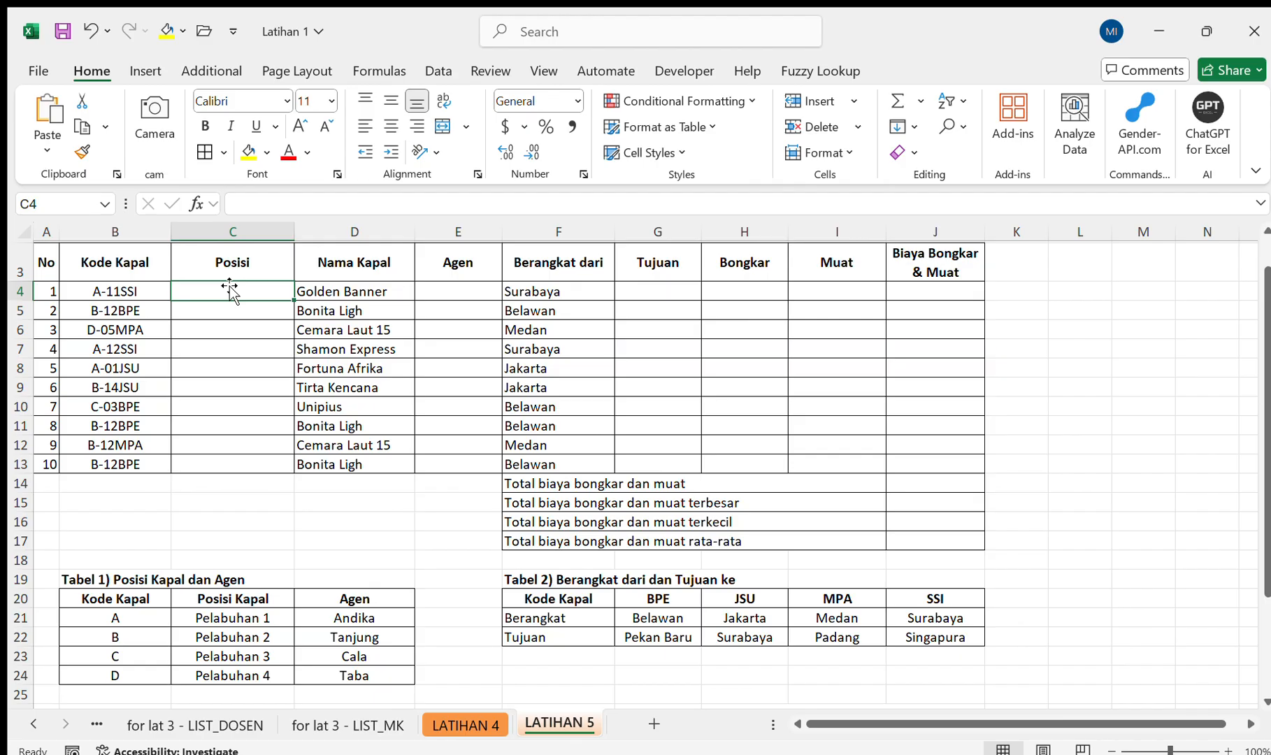
type("=")
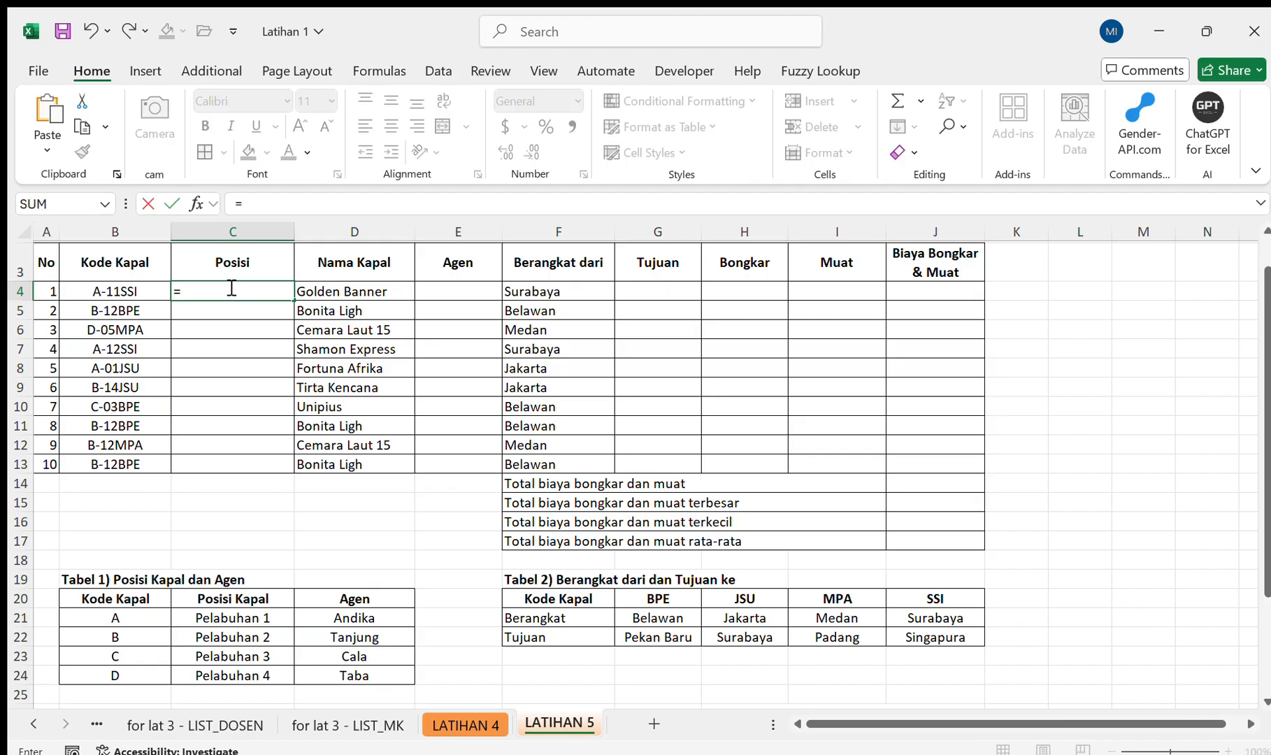
type("le")
key("Tab")
key("Left")
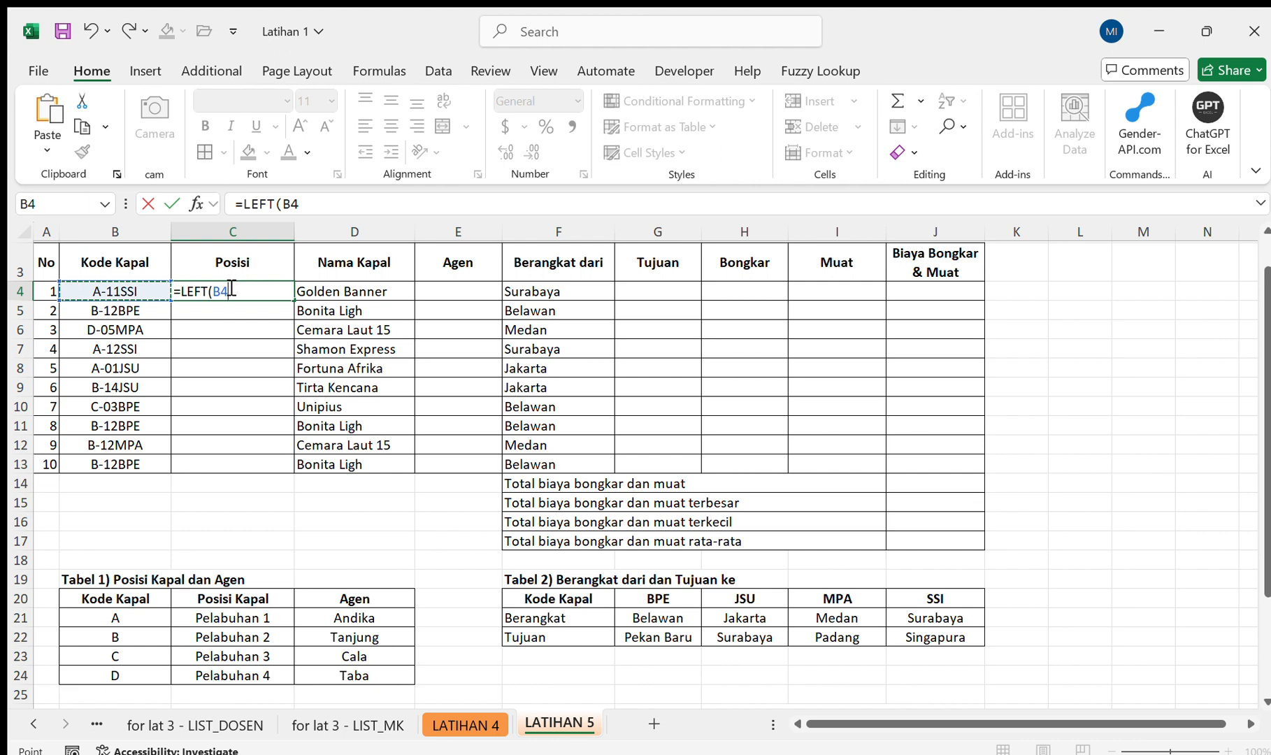
type(",1")
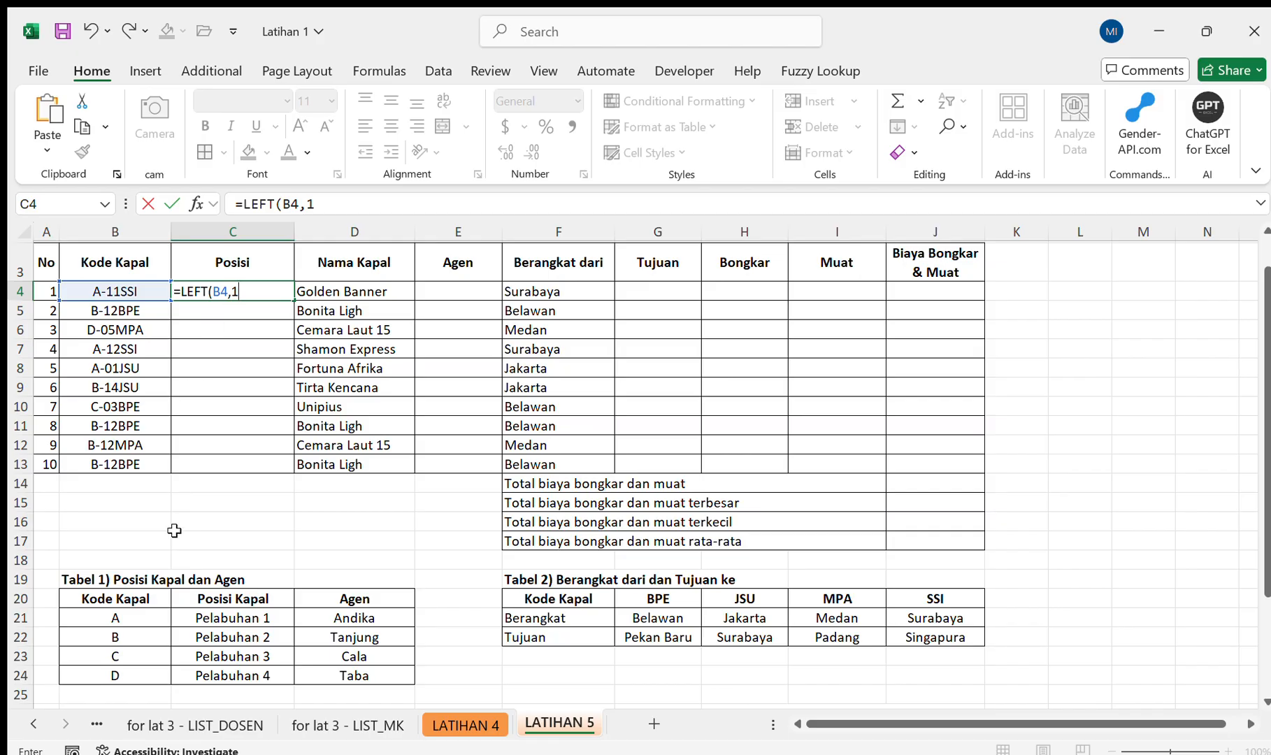
type(")")
key("Return")
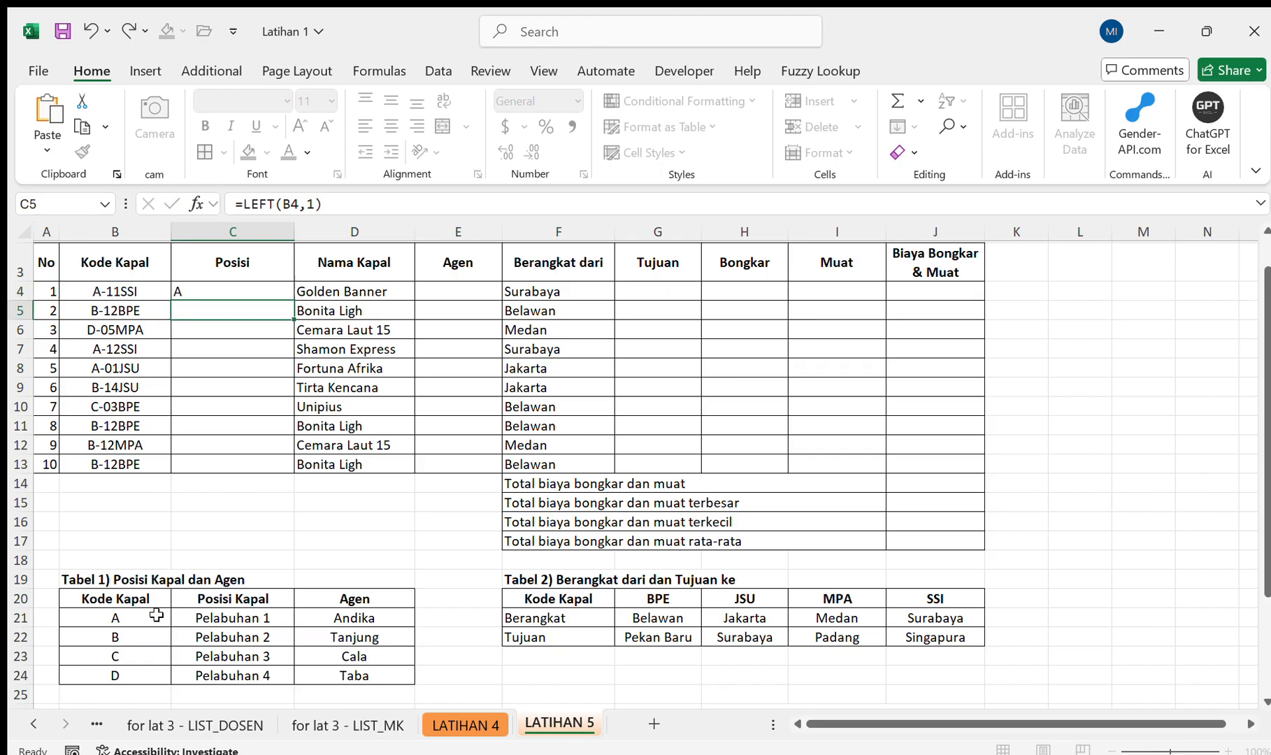
Change the character count of the LEFT formula in C4 to 2.
key("Up")
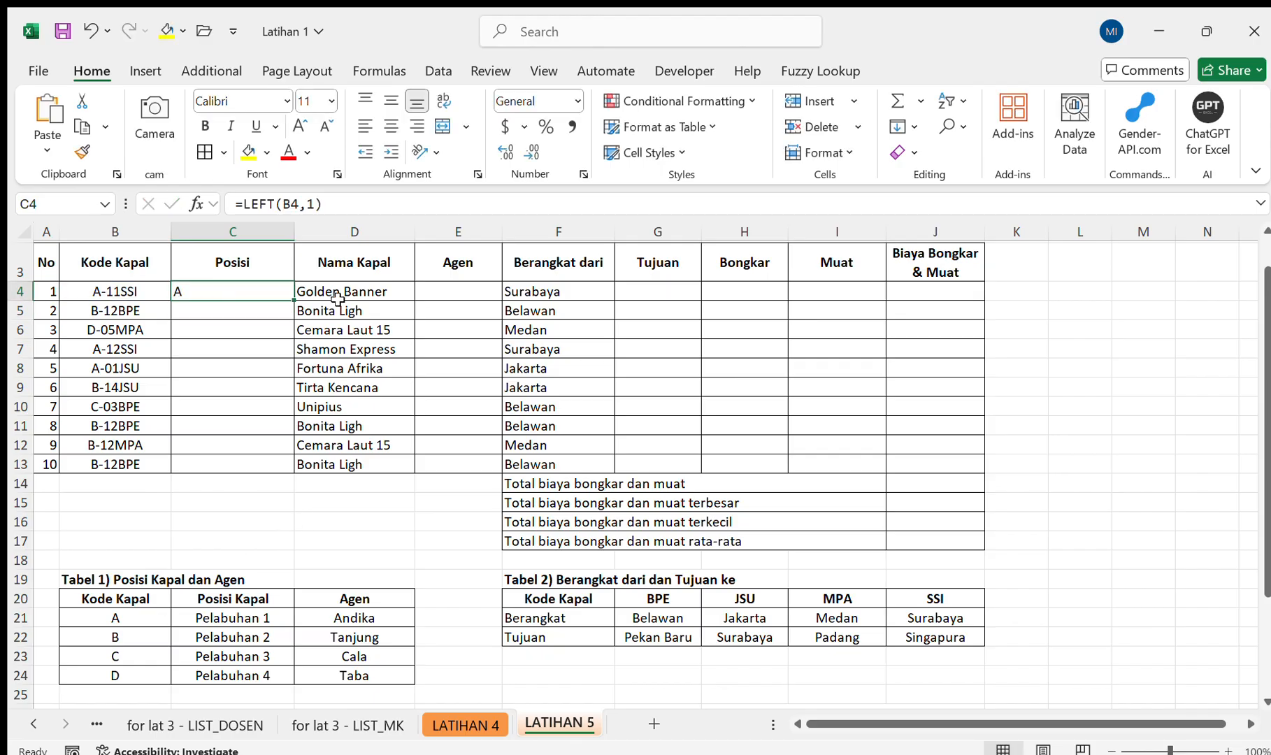
left_click(315, 209)
key("BackSpace")
type("2")
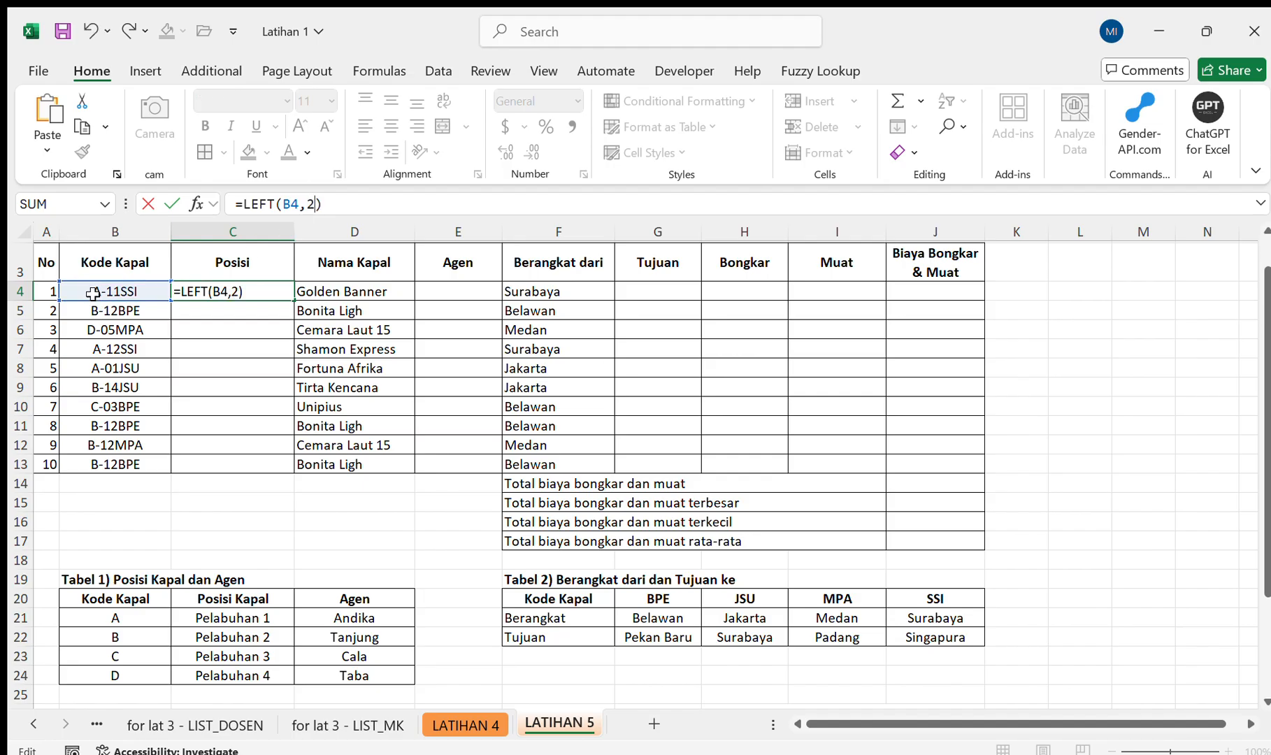
key("Return")
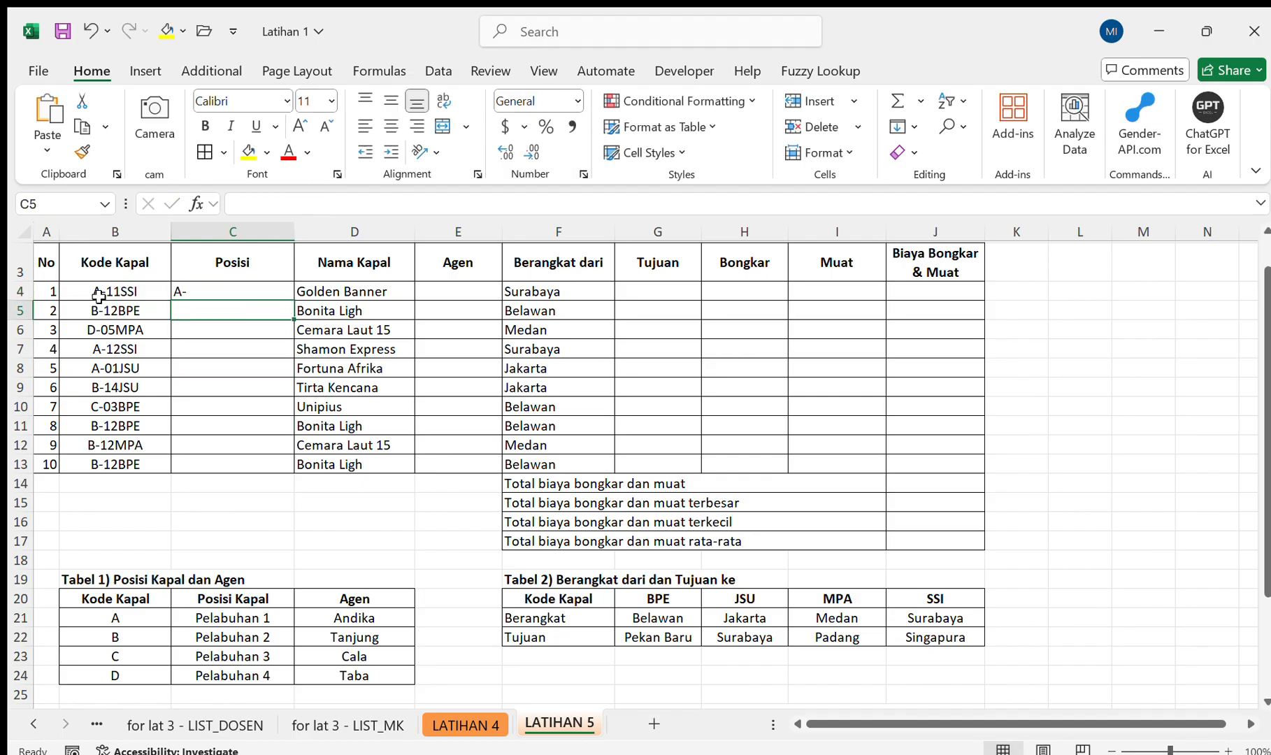
Set the LEFT formula in C4 back to a single character, =LEFT(B4,1).
left_click(227, 286)
left_click(316, 204)
key("BackSpace")
type("1")
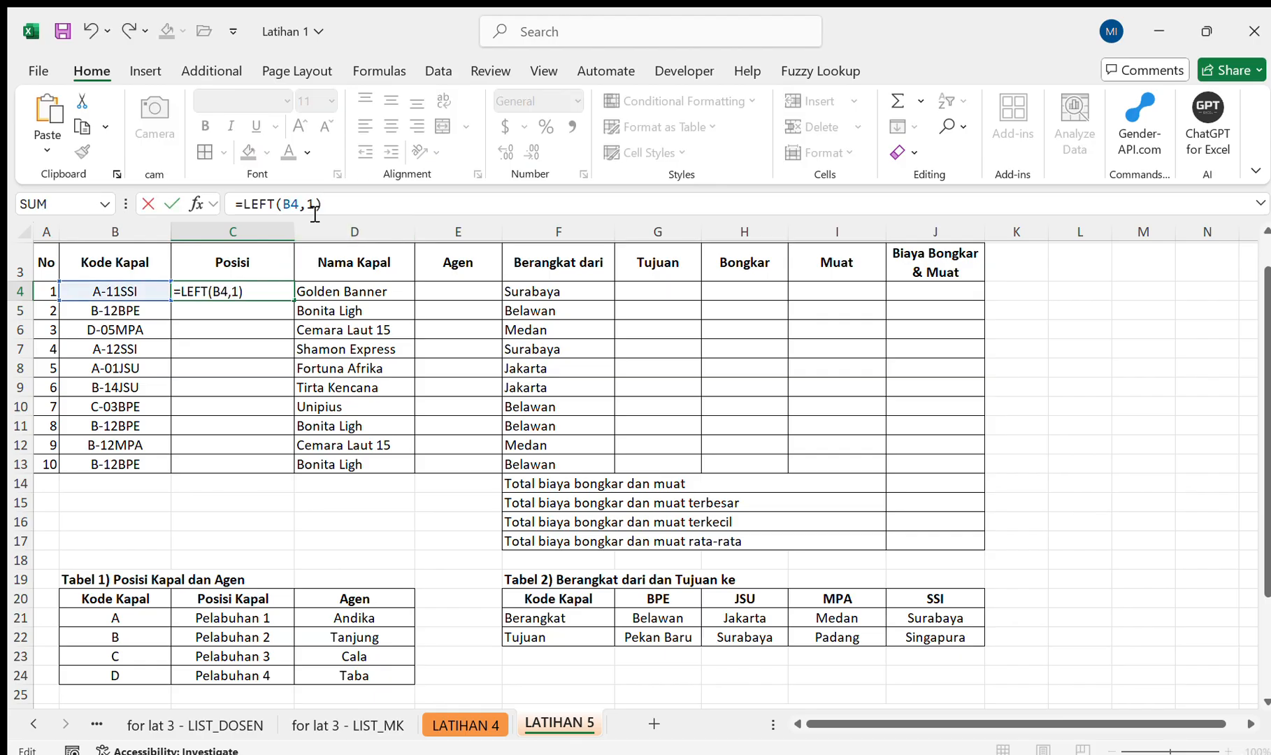
key("Return")
Fill the LEFT formula from C4 down to C13 and centre the Posisi cells horizontally.
left_click(278, 287)
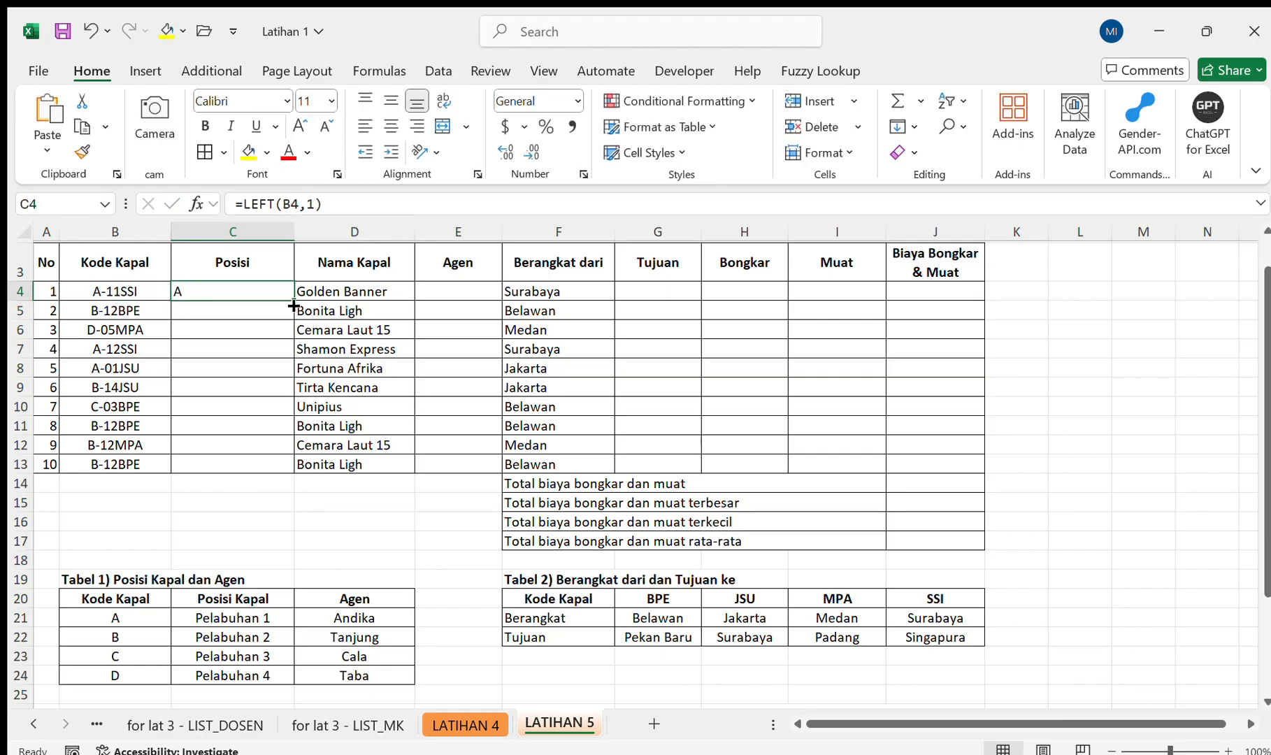
left_click_drag(294, 301, 293, 471)
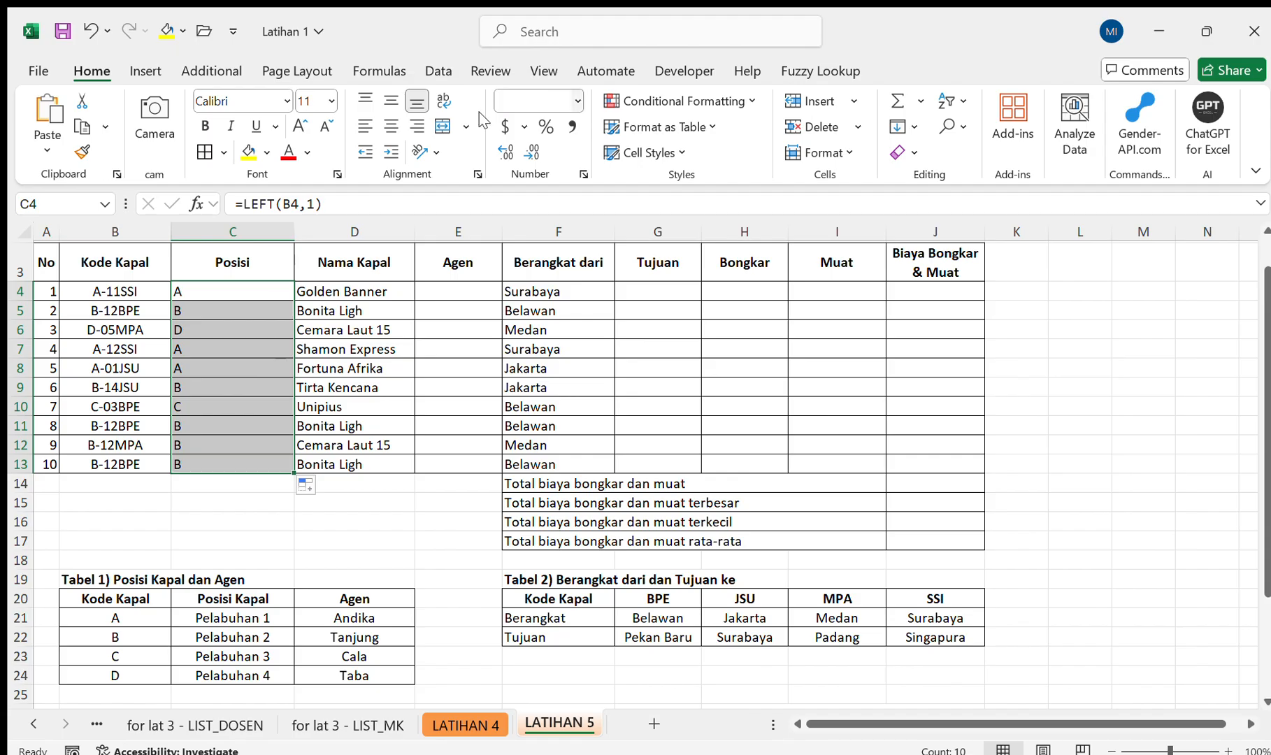
left_click(392, 128)
left_click(446, 294)
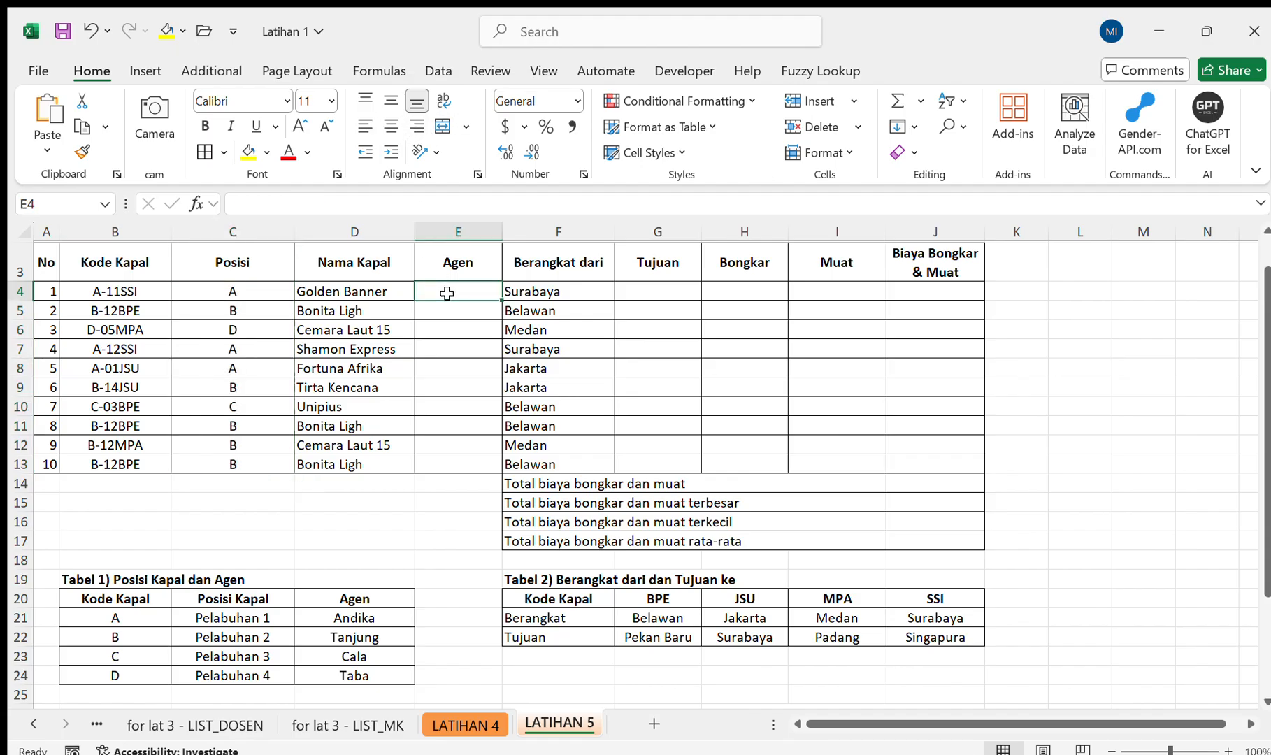
type("=")
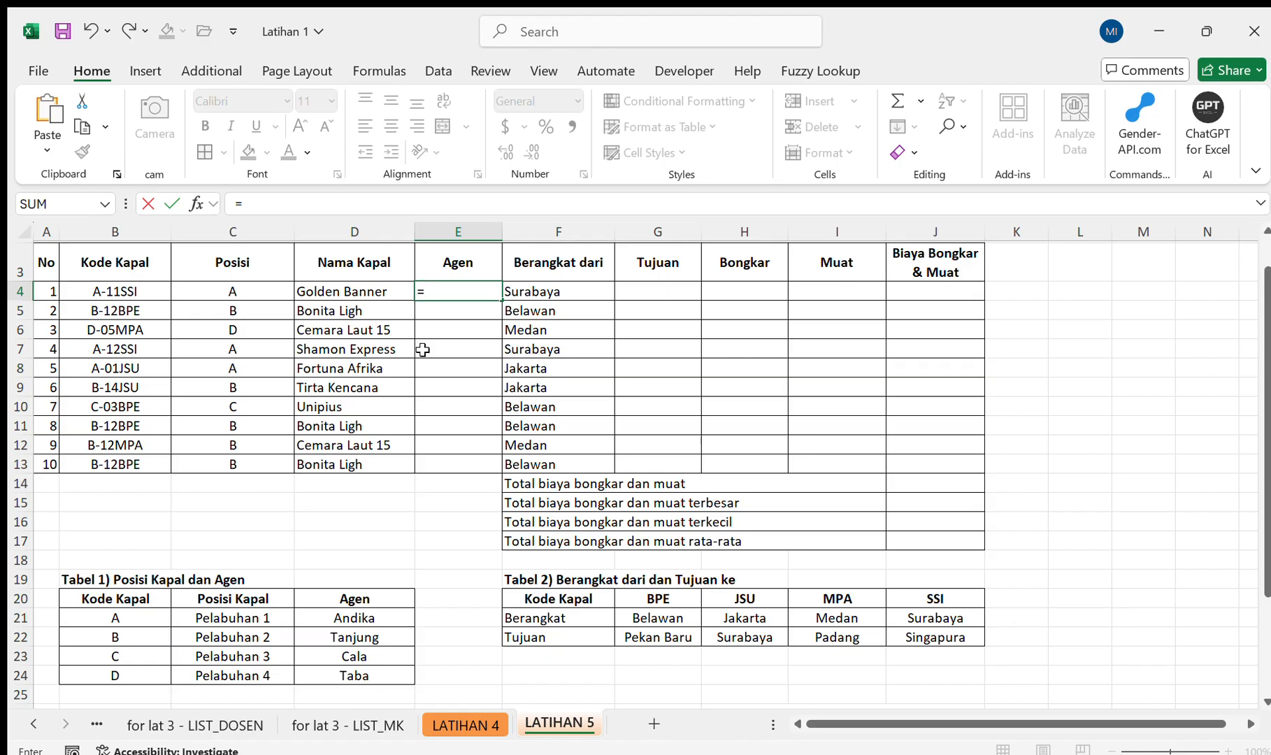
key("Escape")
Replace the LEFT formula in C4 with an INDEX function whose array is the absolute Posisi Kapal range $C$21:$C$24.
left_click(250, 288)
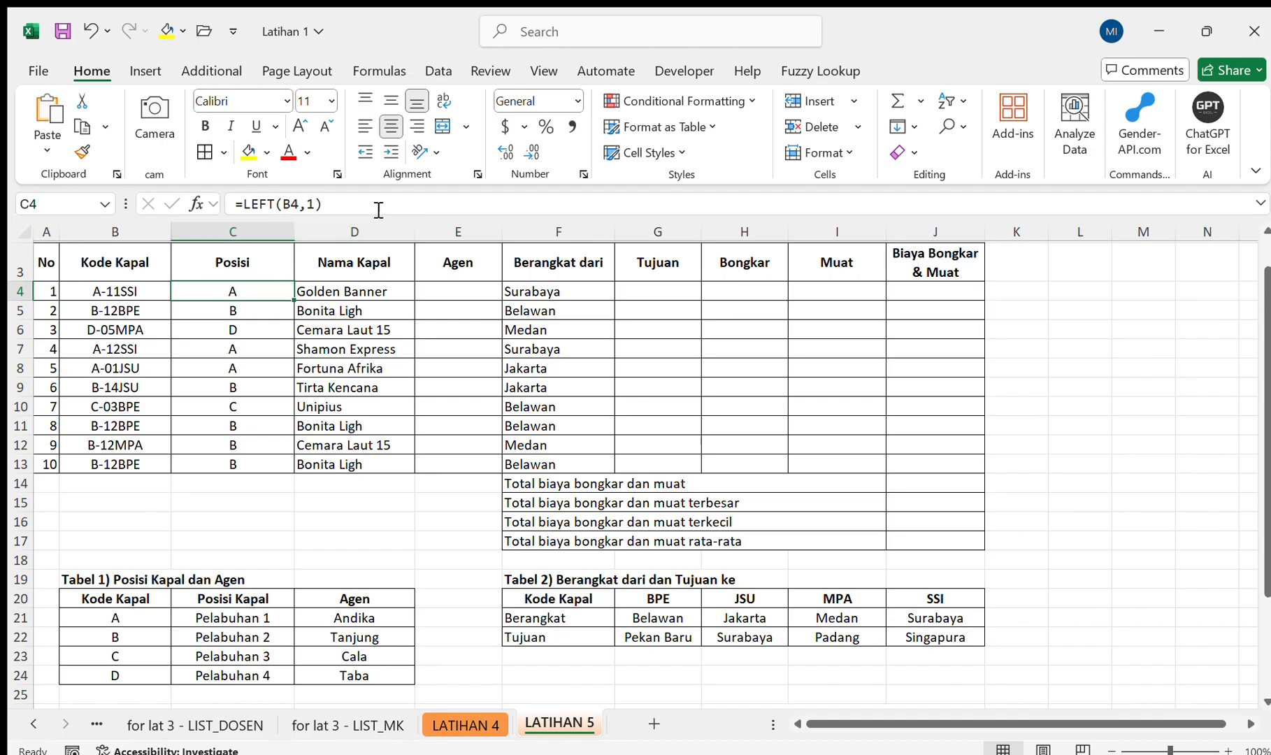
left_click_drag(378, 207, 246, 218)
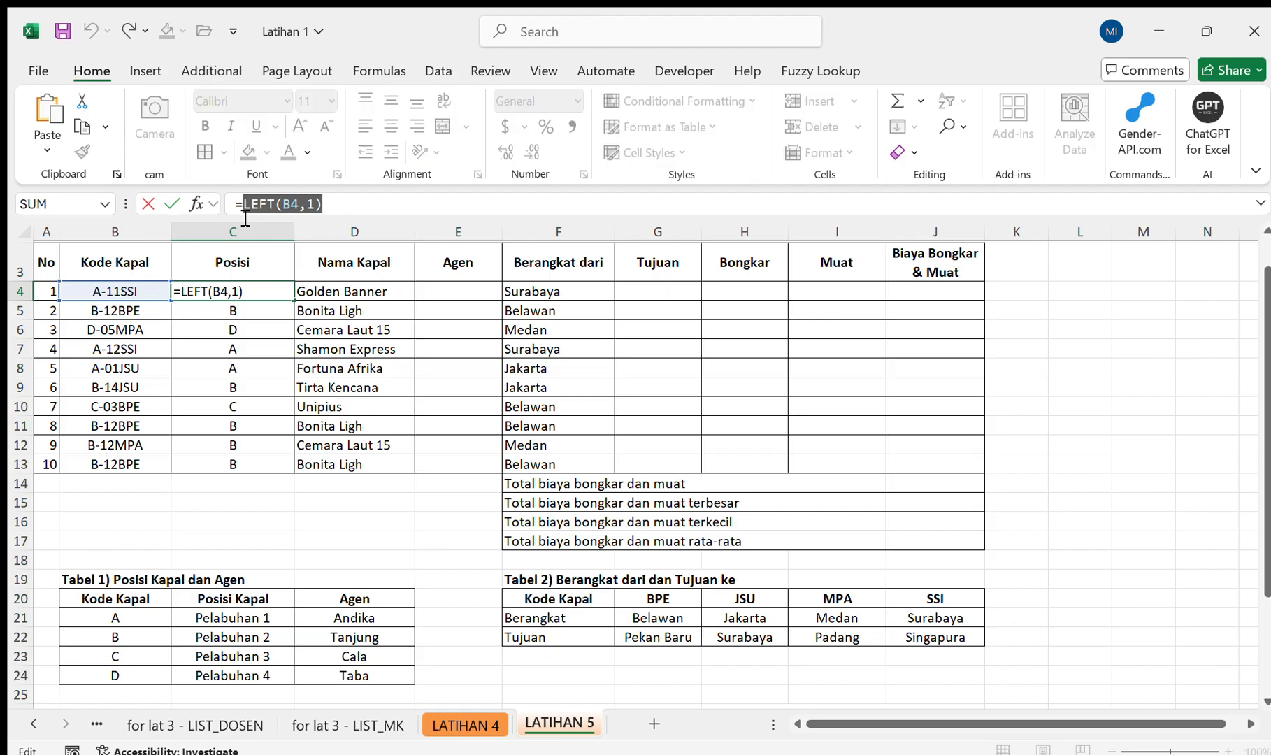
key("BackSpace")
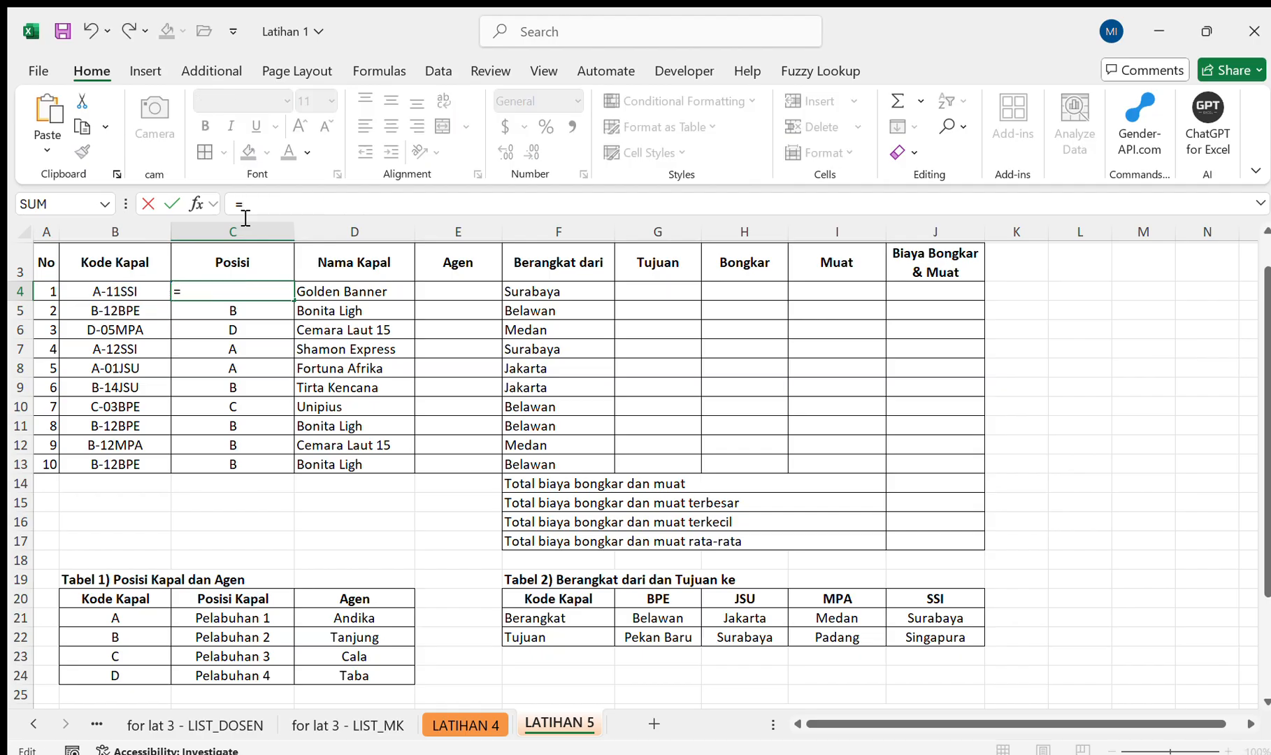
type("in")
key("Tab")
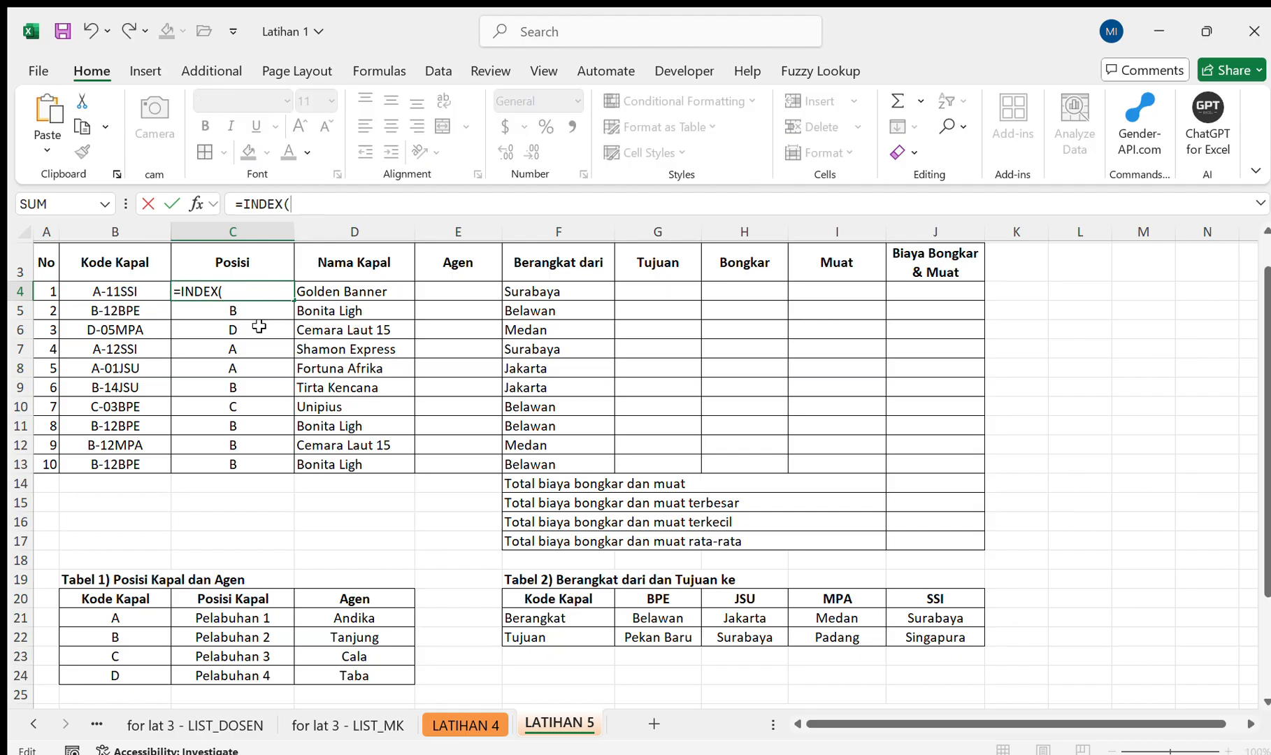
left_click_drag(266, 612, 264, 666)
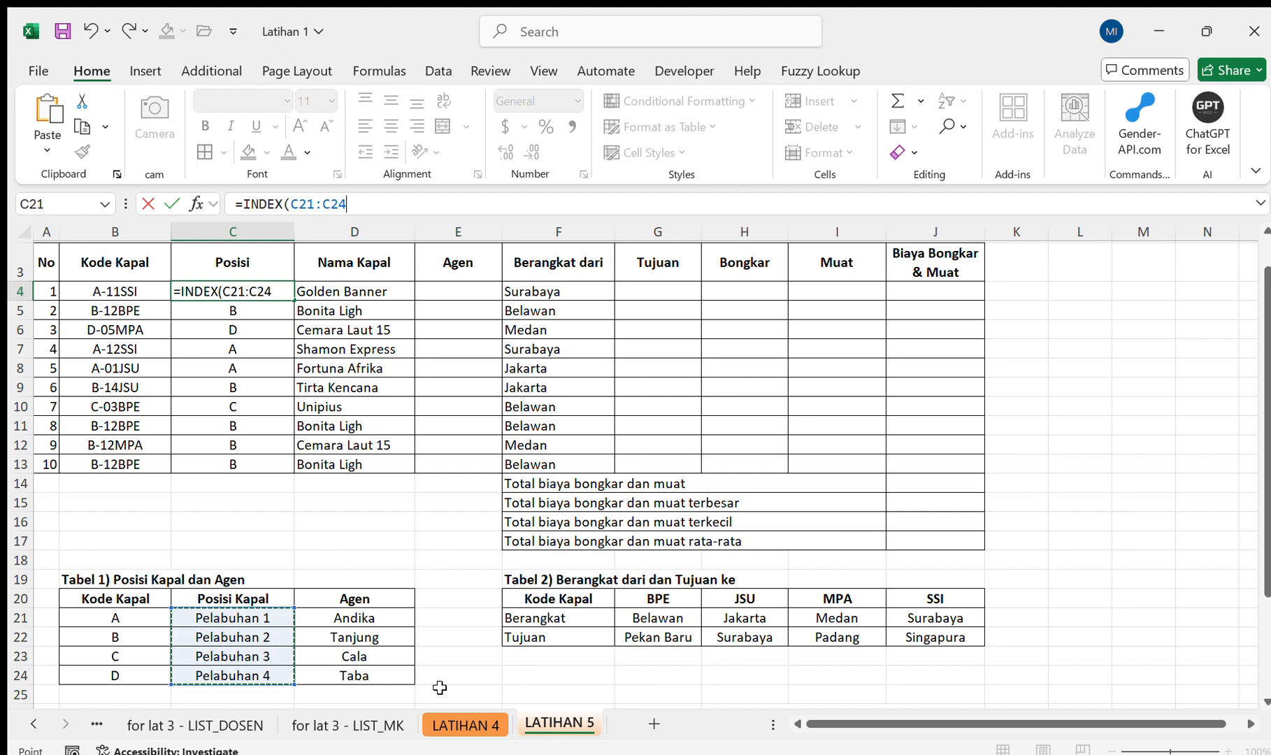
key("F4")
type(",")
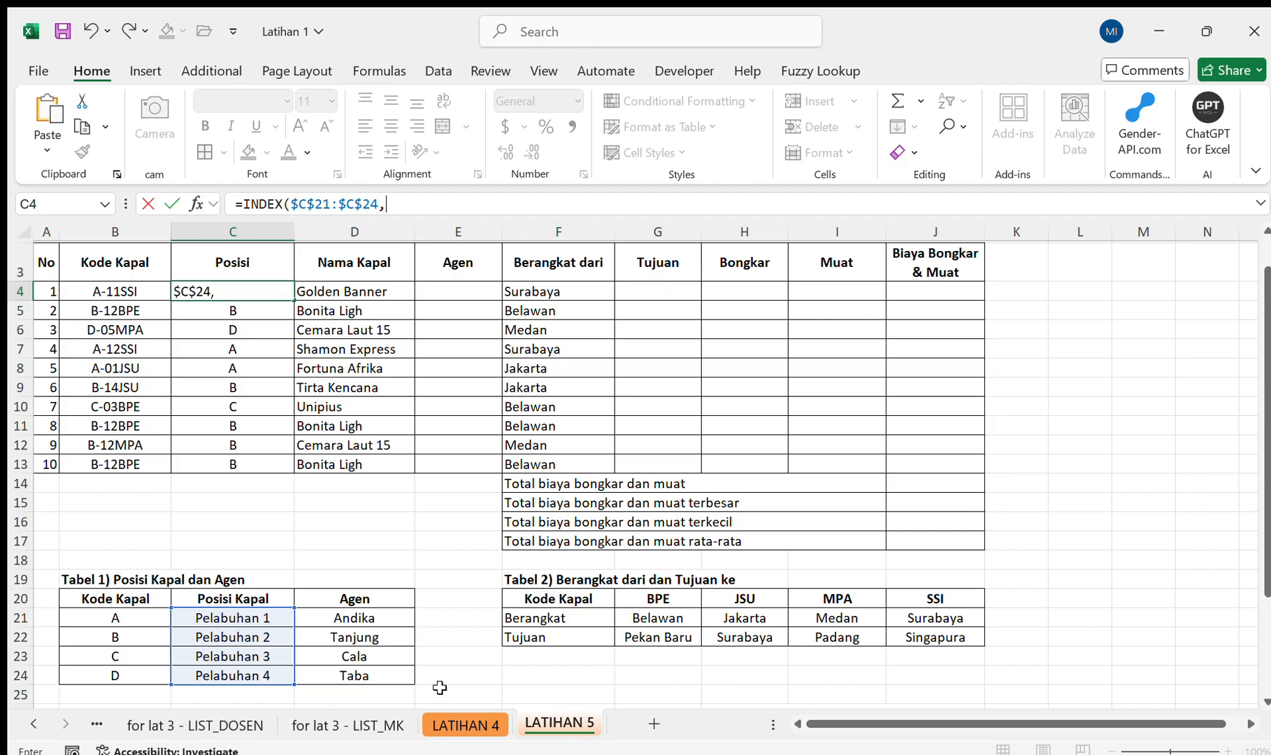
type("MAKEARRAY(")
Nest a MATCH function as the INDEX row argument in C4, with LEFT(B4,1) as its lookup value.
key("BackSpace")
key("BackSpace")
key("BackSpace")
key("BackSpace")
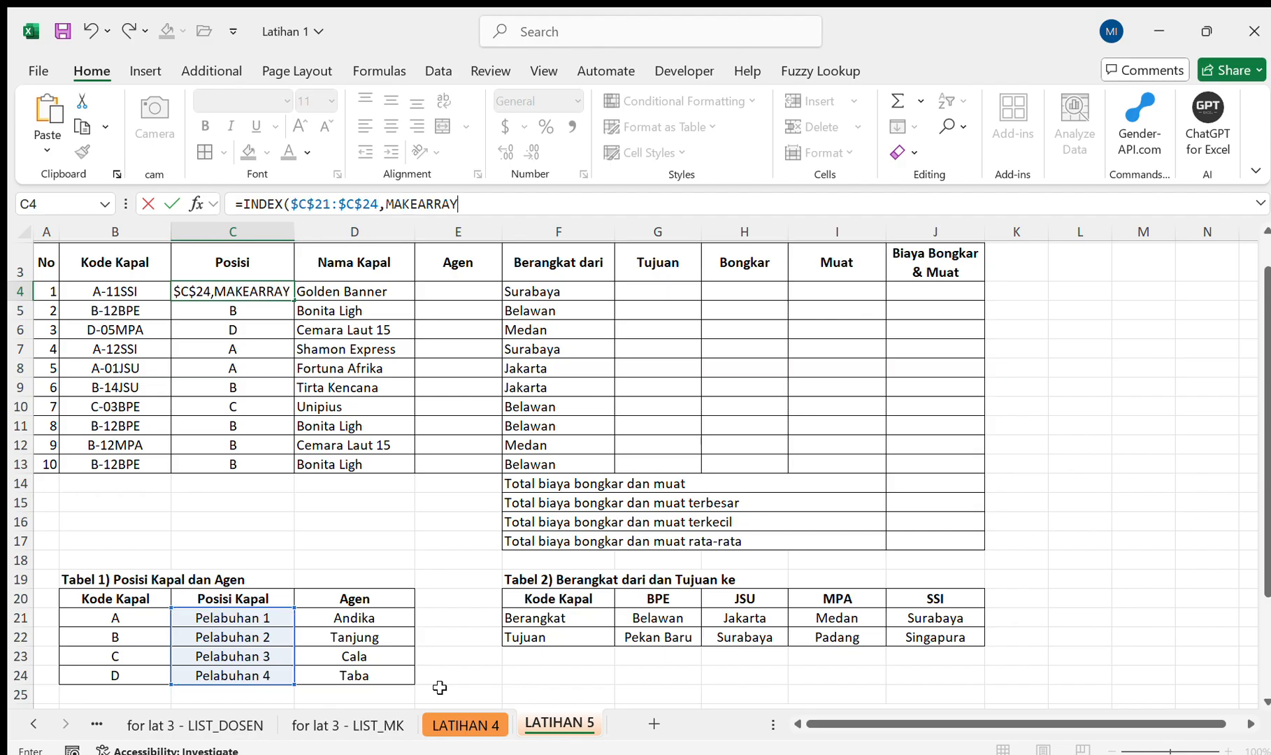
key("BackSpace")
key("BackSpace")
key("BackSpace")
key("BackSpace")
type("TCH(")
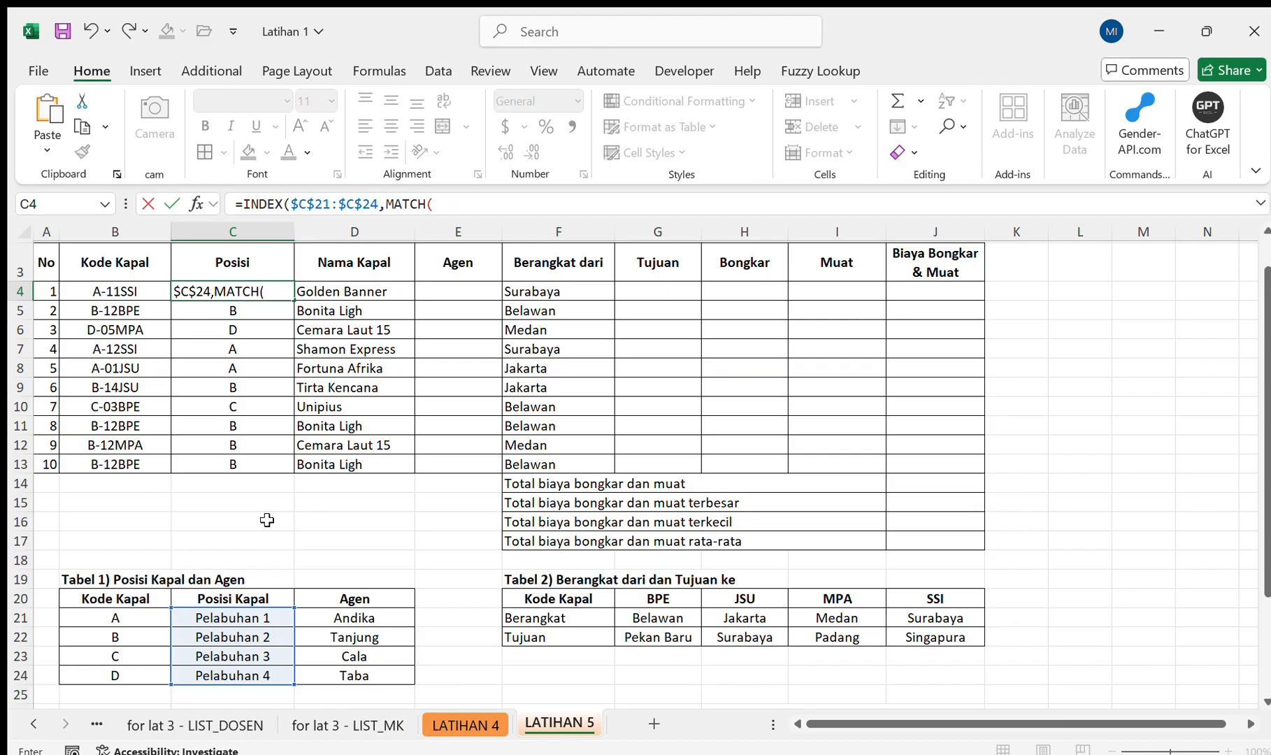
type("LEFT(")
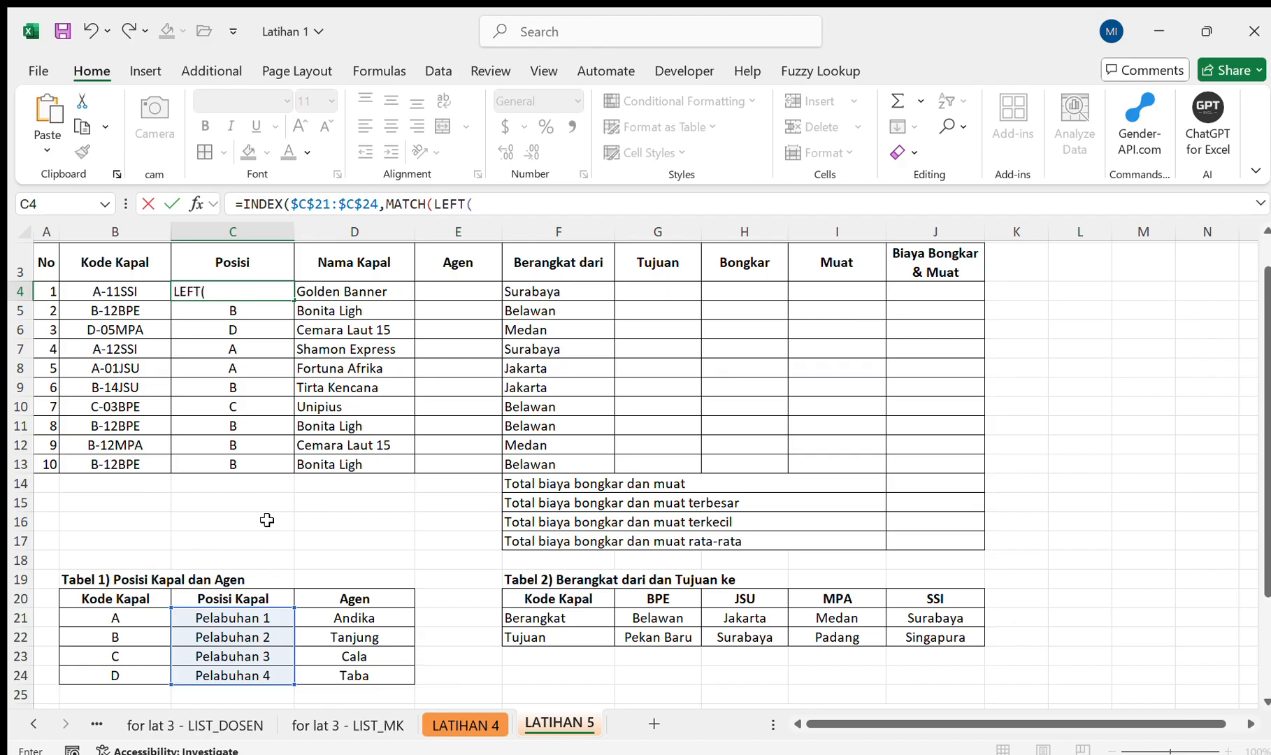
left_click(119, 294)
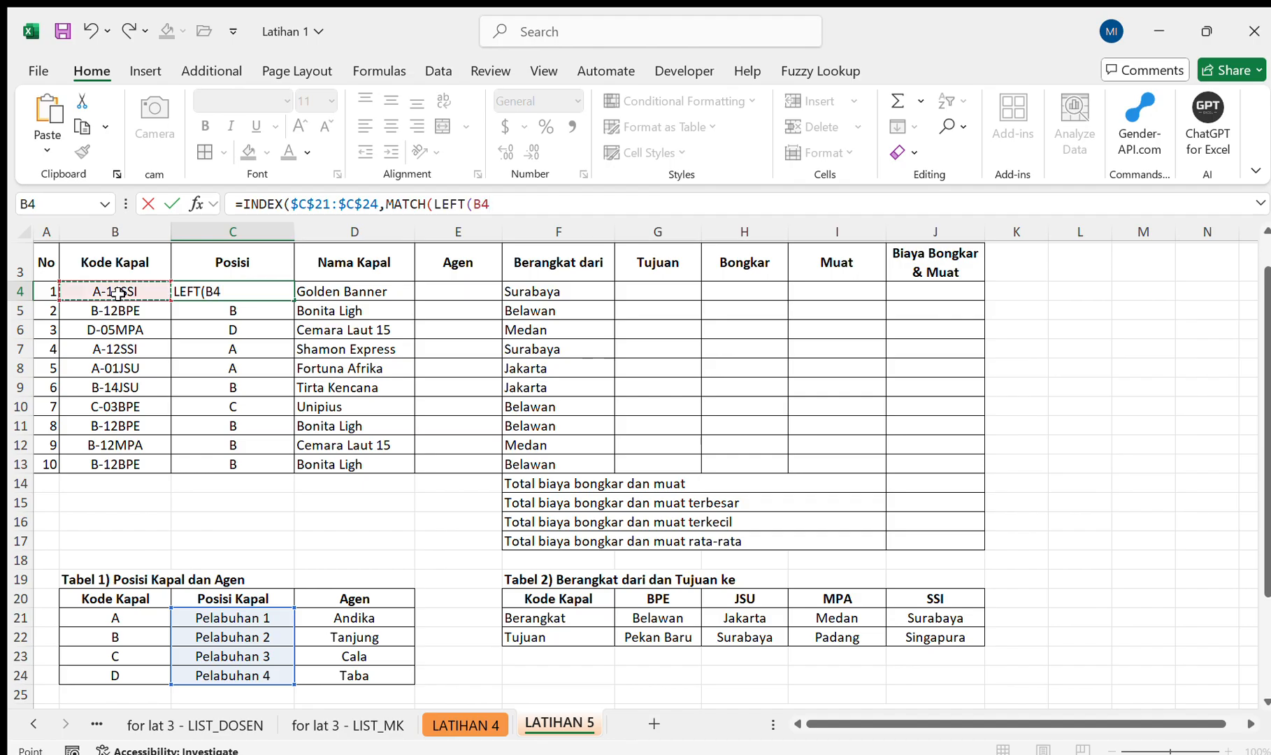
type(",")
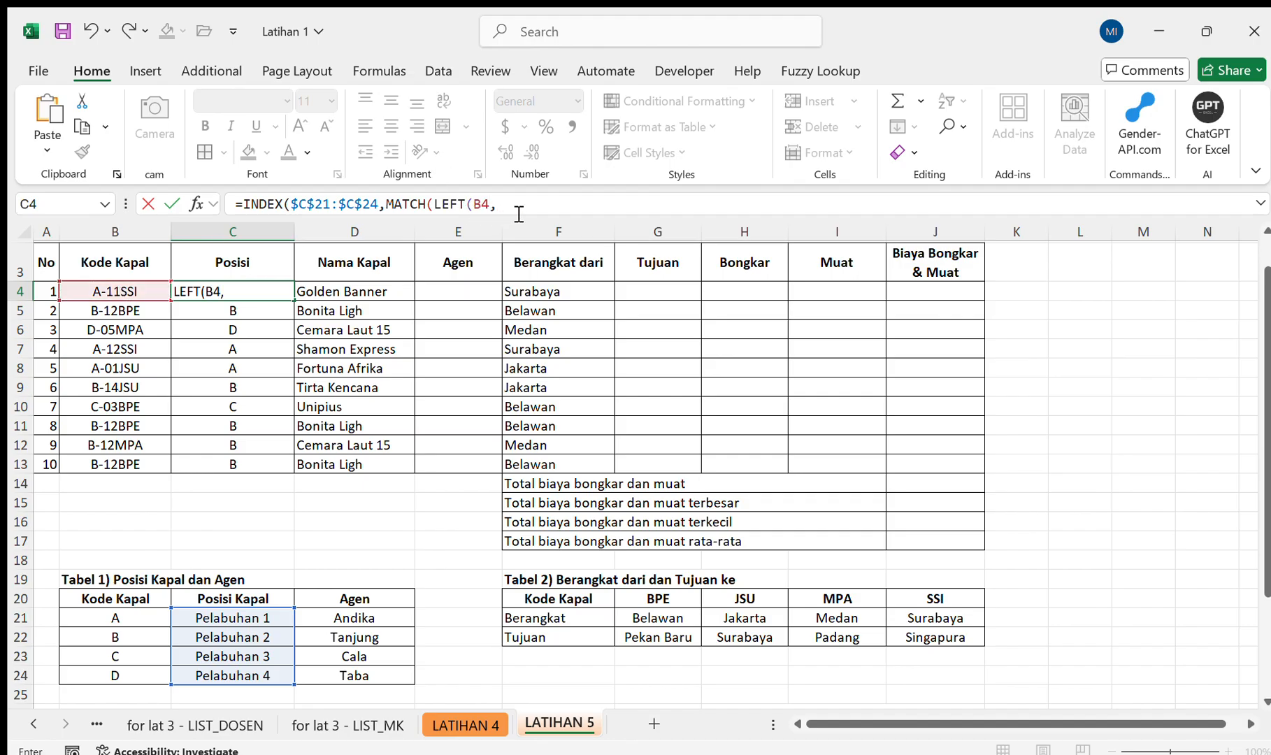
type("1),")
Complete the MATCH in C4 with lookup range $B$21:$B$24 and match type 0, and fill the formula down to C13.
left_click_drag(128, 622, 128, 673)
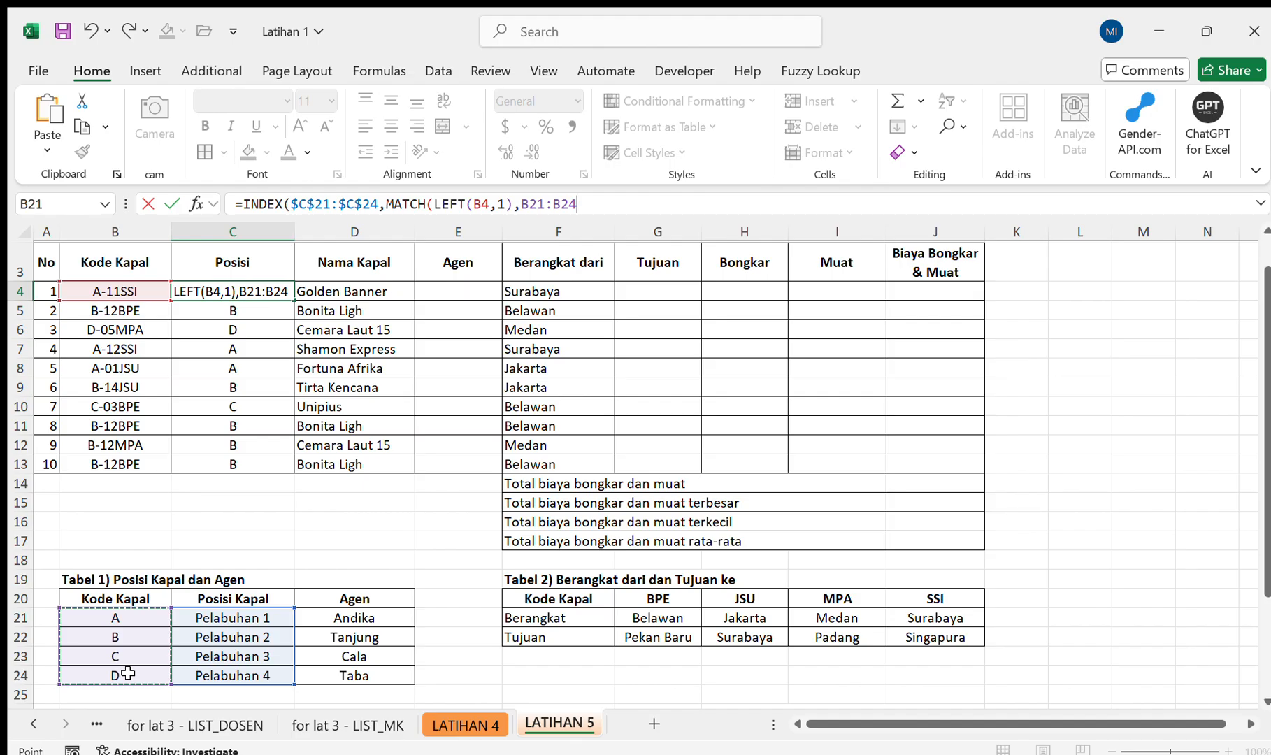
key("F4")
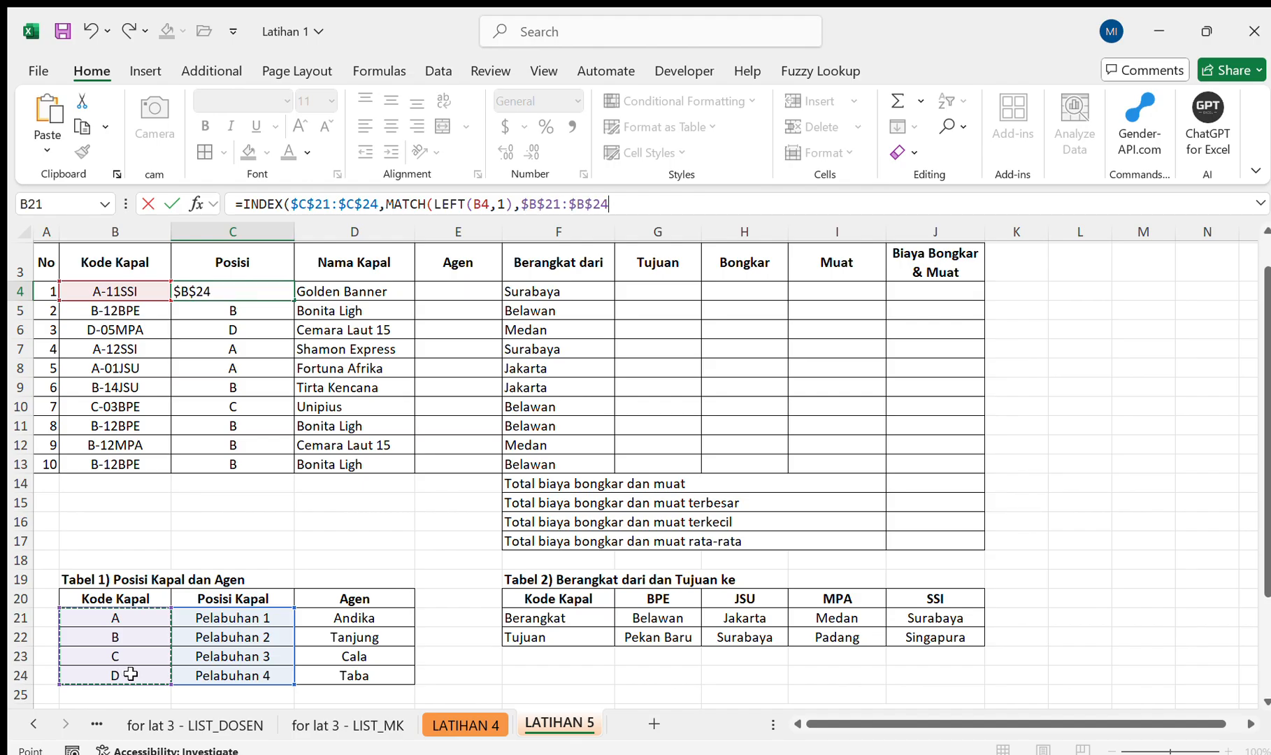
type(",0")
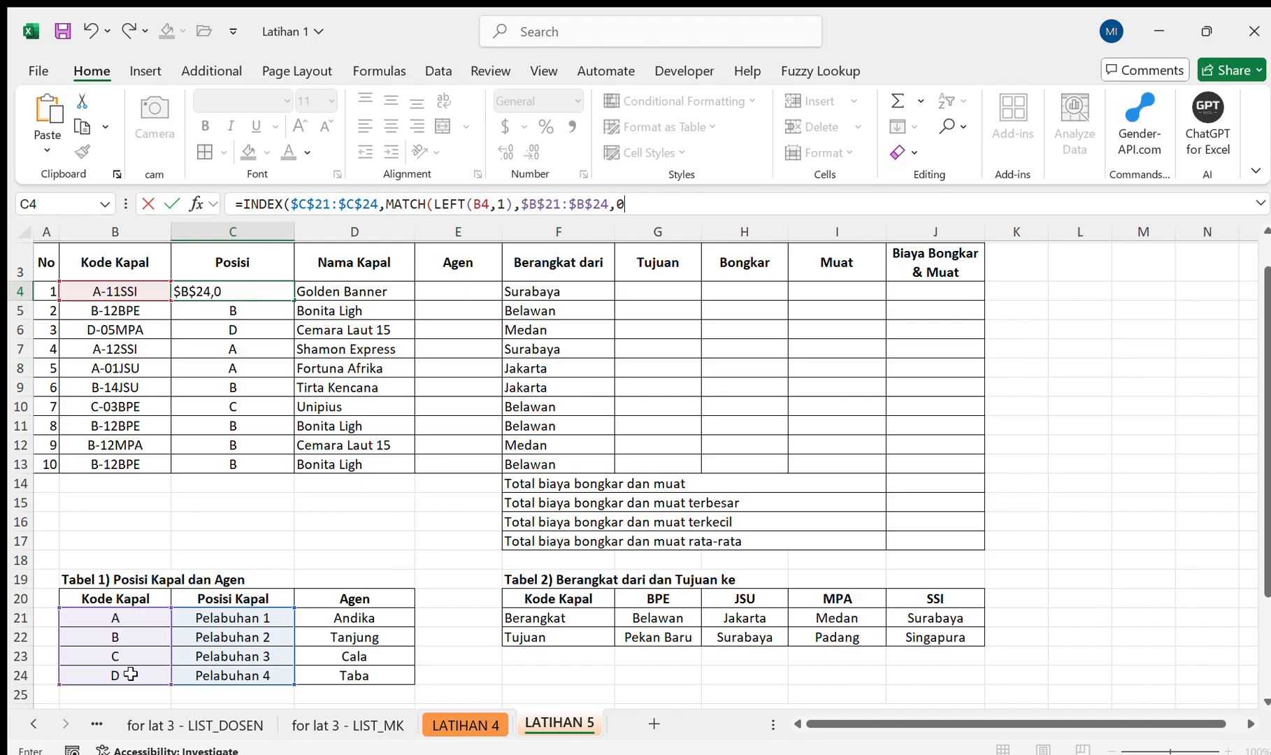
type("))")
key("Return")
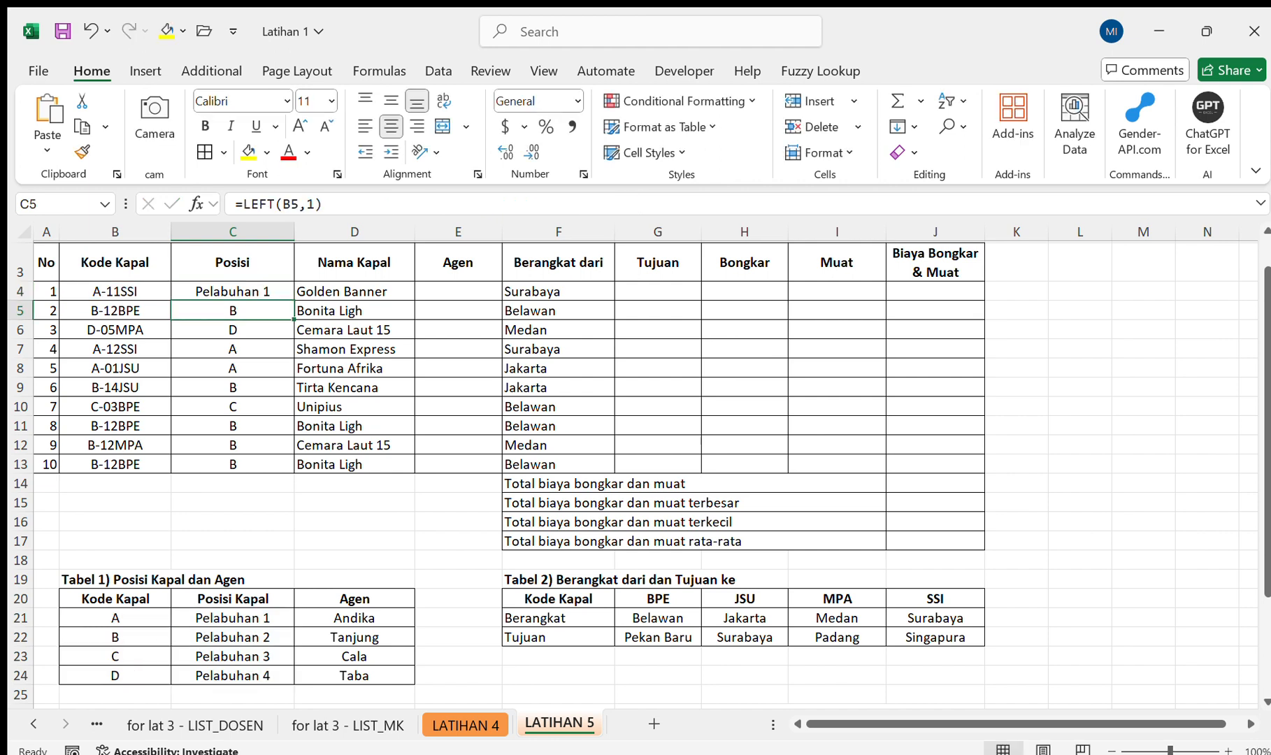
left_click(276, 288)
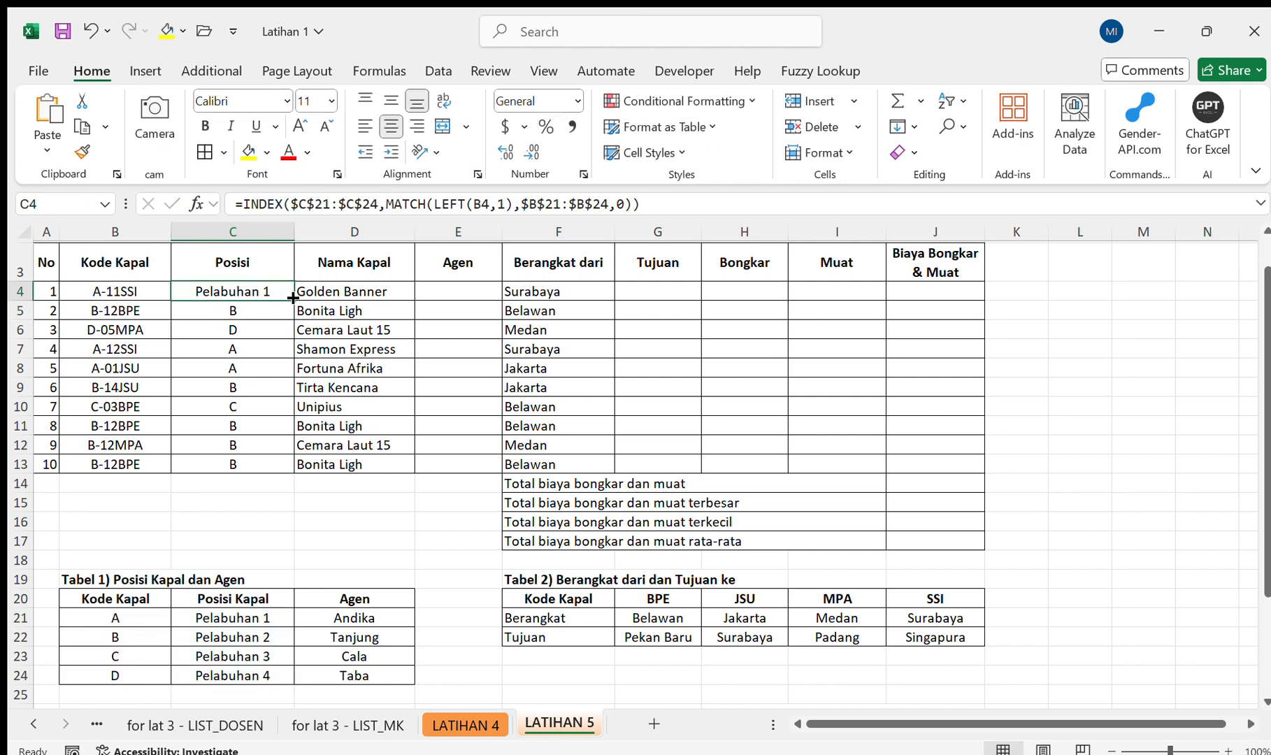
left_click_drag(294, 301, 280, 464)
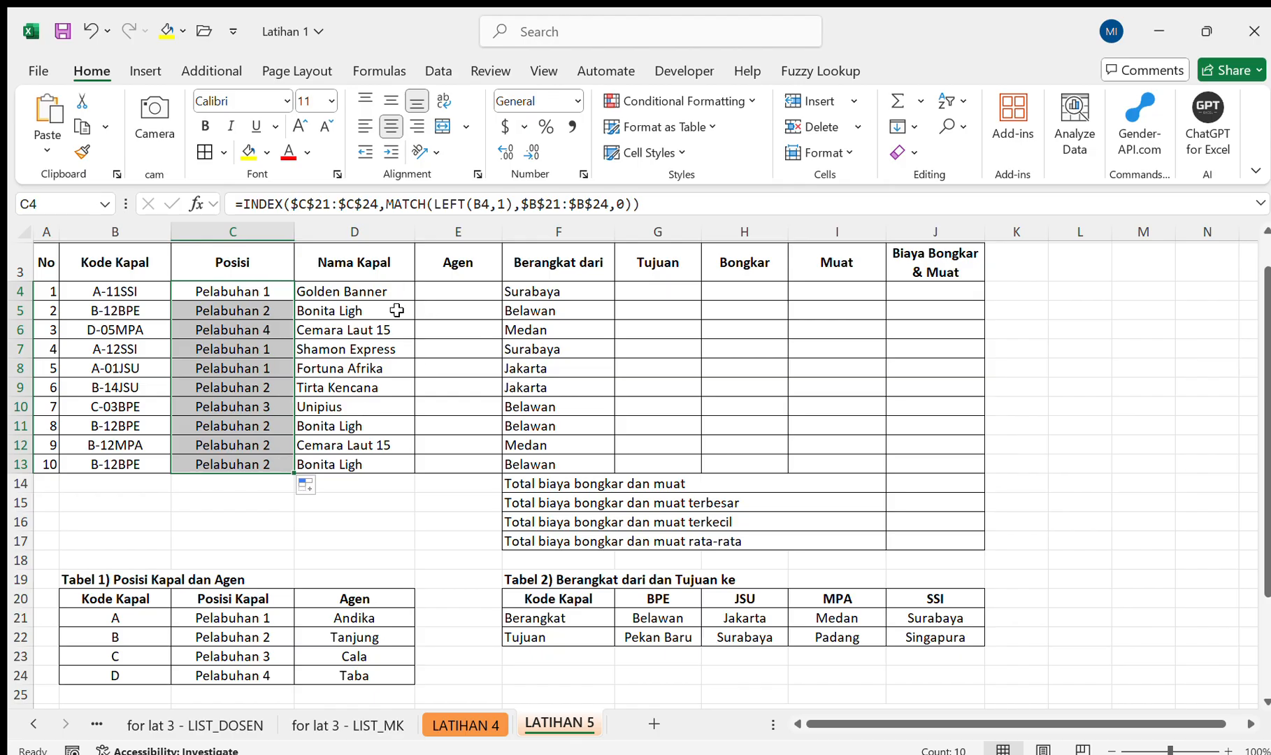
Copy the full INDEX and MATCH formula text from C4 into the first Agen cell, E4, keeping its references unchanged.
left_click(254, 293)
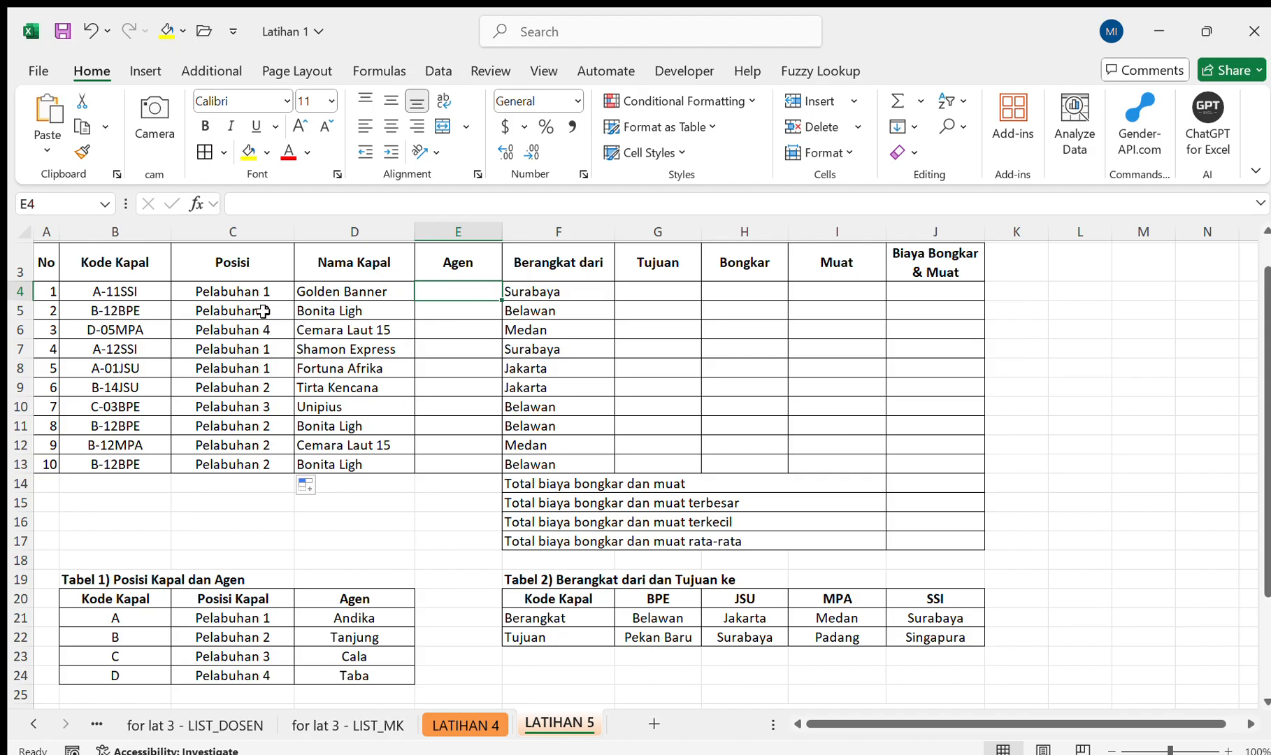
left_click(246, 295)
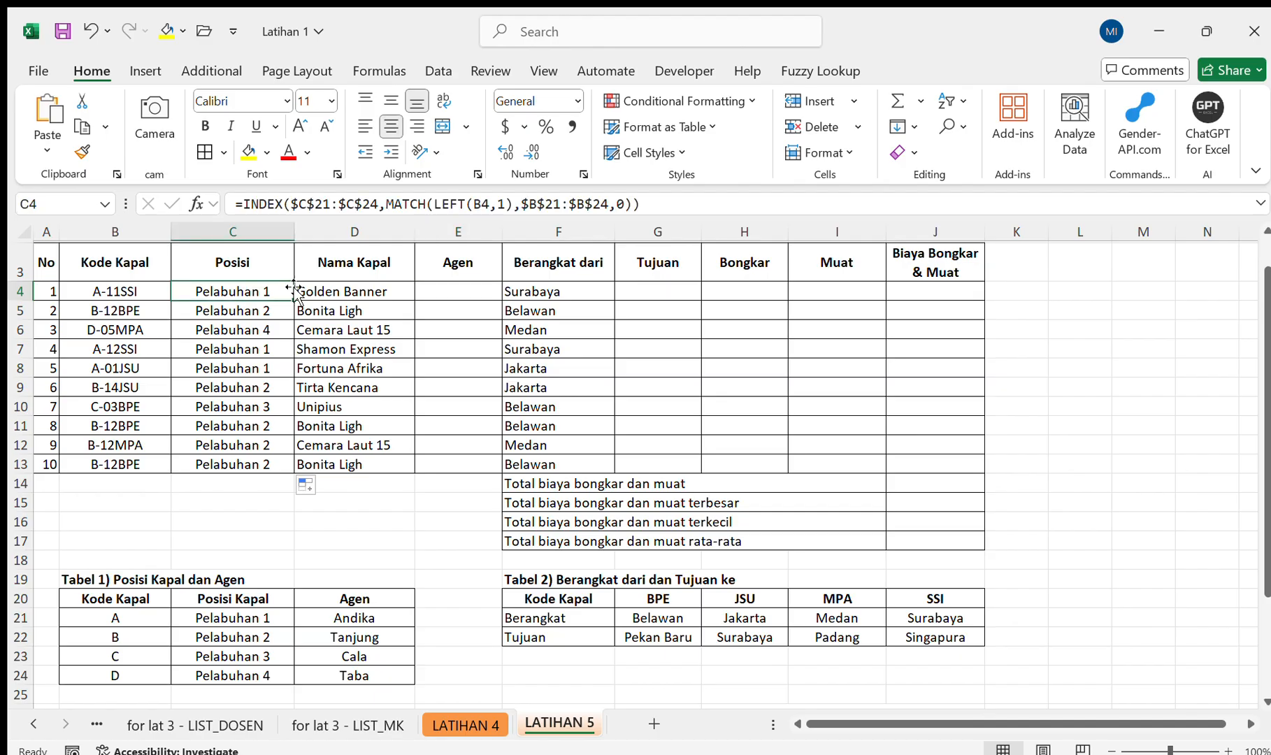
left_click_drag(672, 203, 198, 208)
key("ctrl+c")
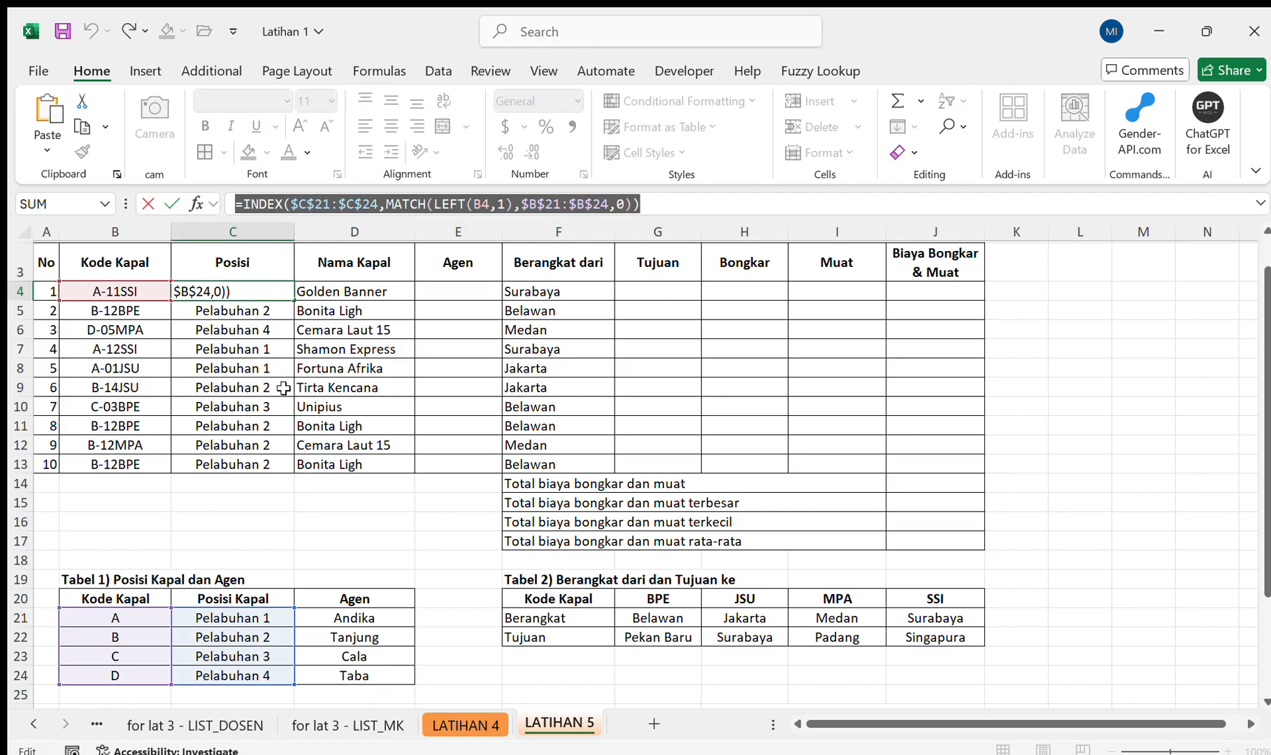
key("Escape")
left_click(467, 295)
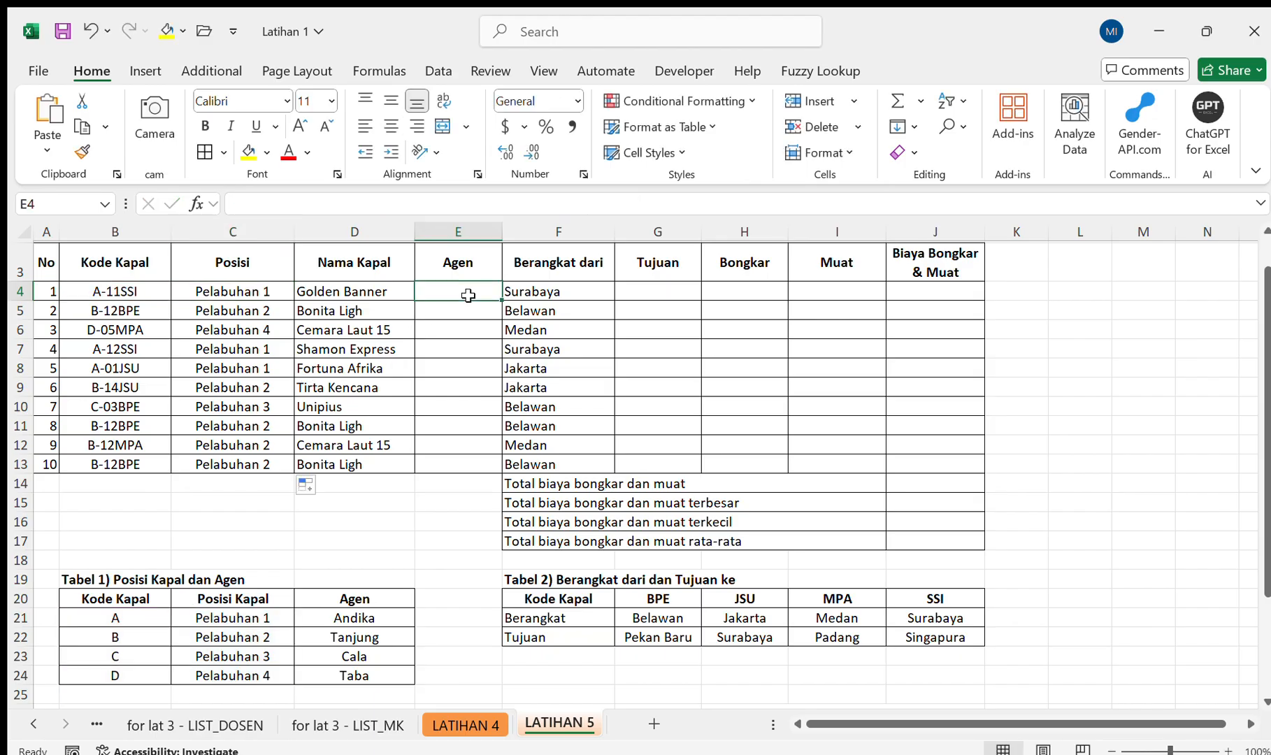
left_click(524, 204)
key("ctrl+v")
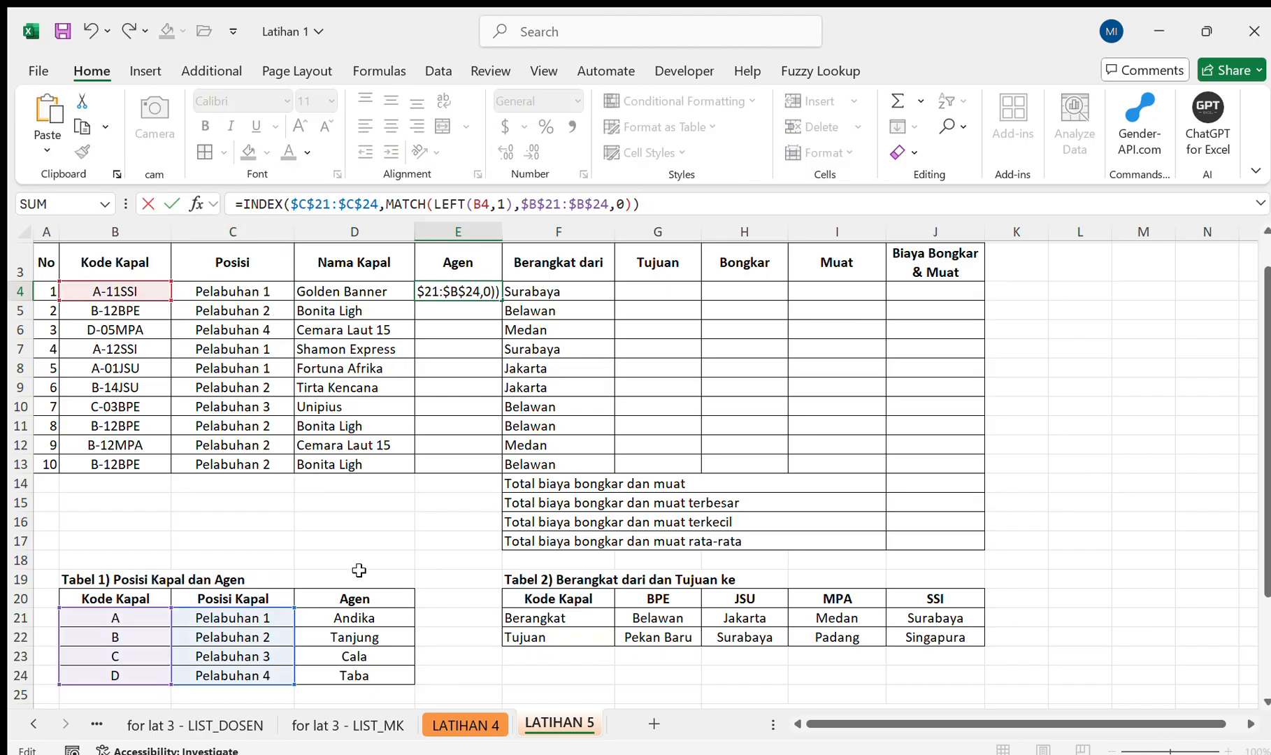
Change the INDEX array in E4 to $D$21:$D$24 and fill the formula down to E13.
left_click(311, 208)
key("BackSpace")
type("D")
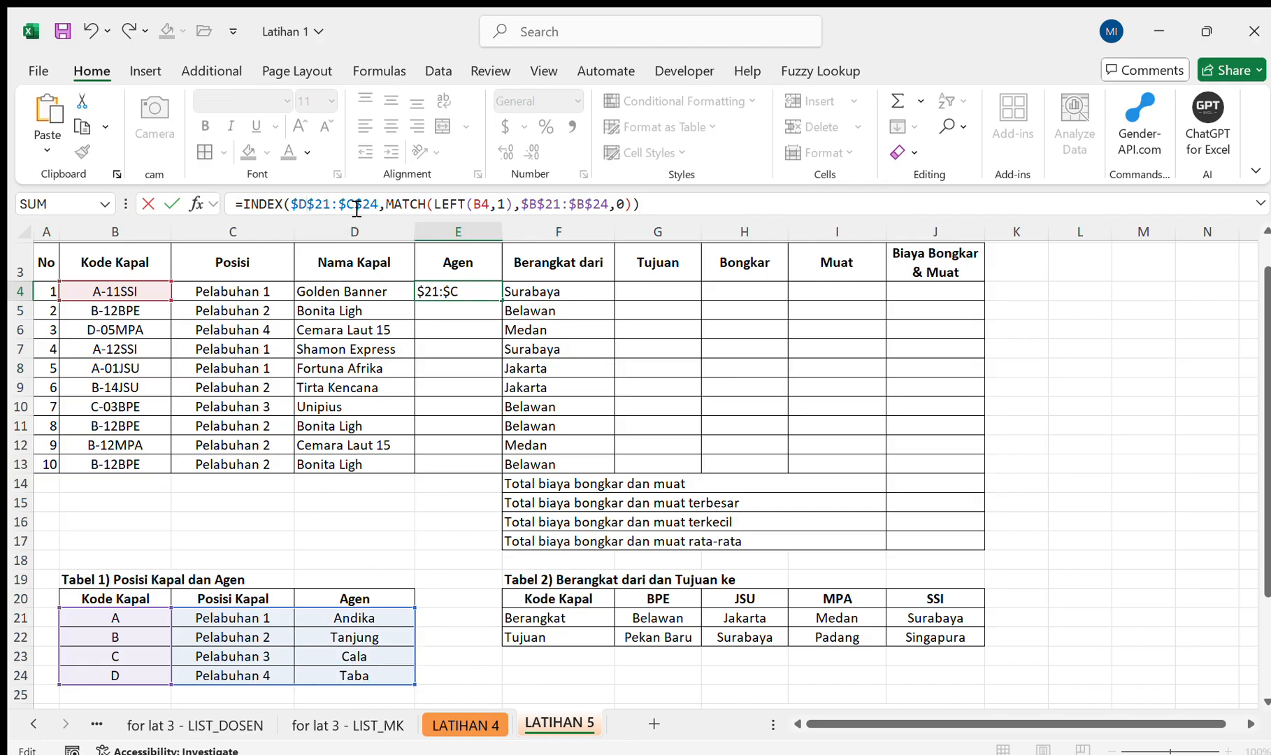
left_click(356, 208)
key("BackSpace")
type("D")
key("Return")
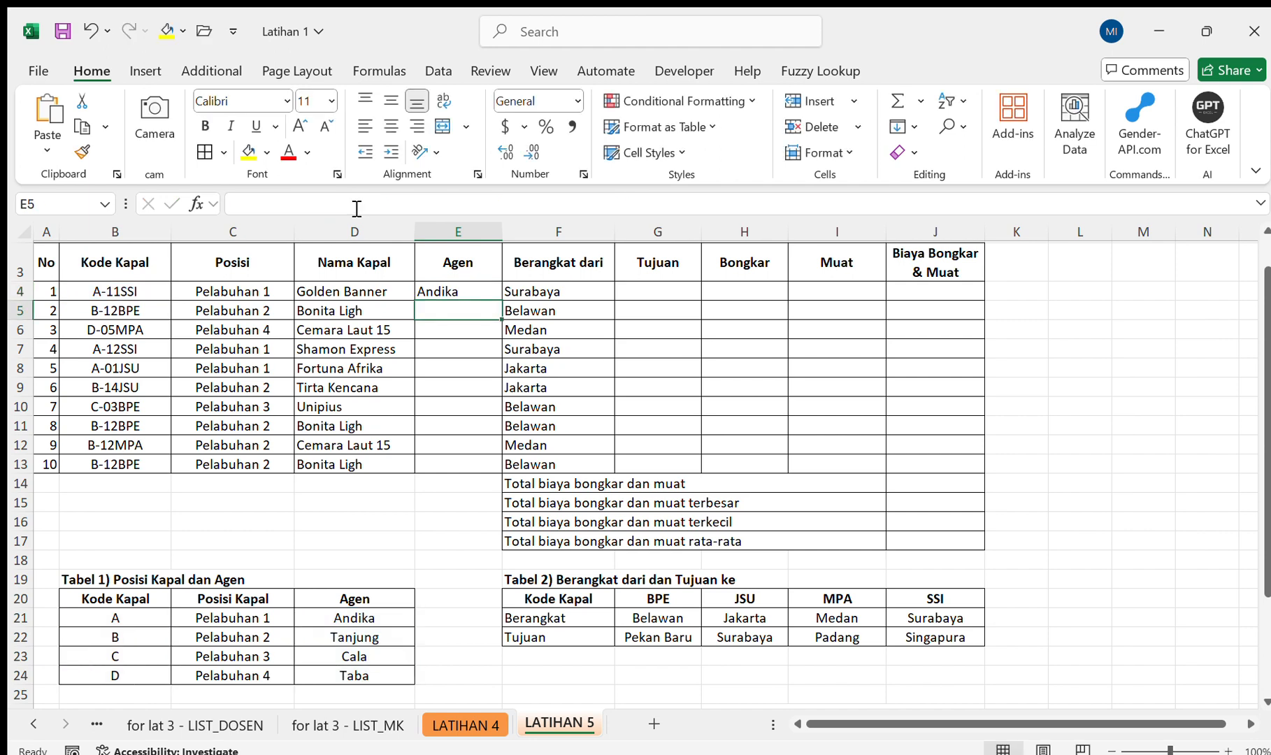
left_click(457, 287)
left_click_drag(502, 300, 501, 475)
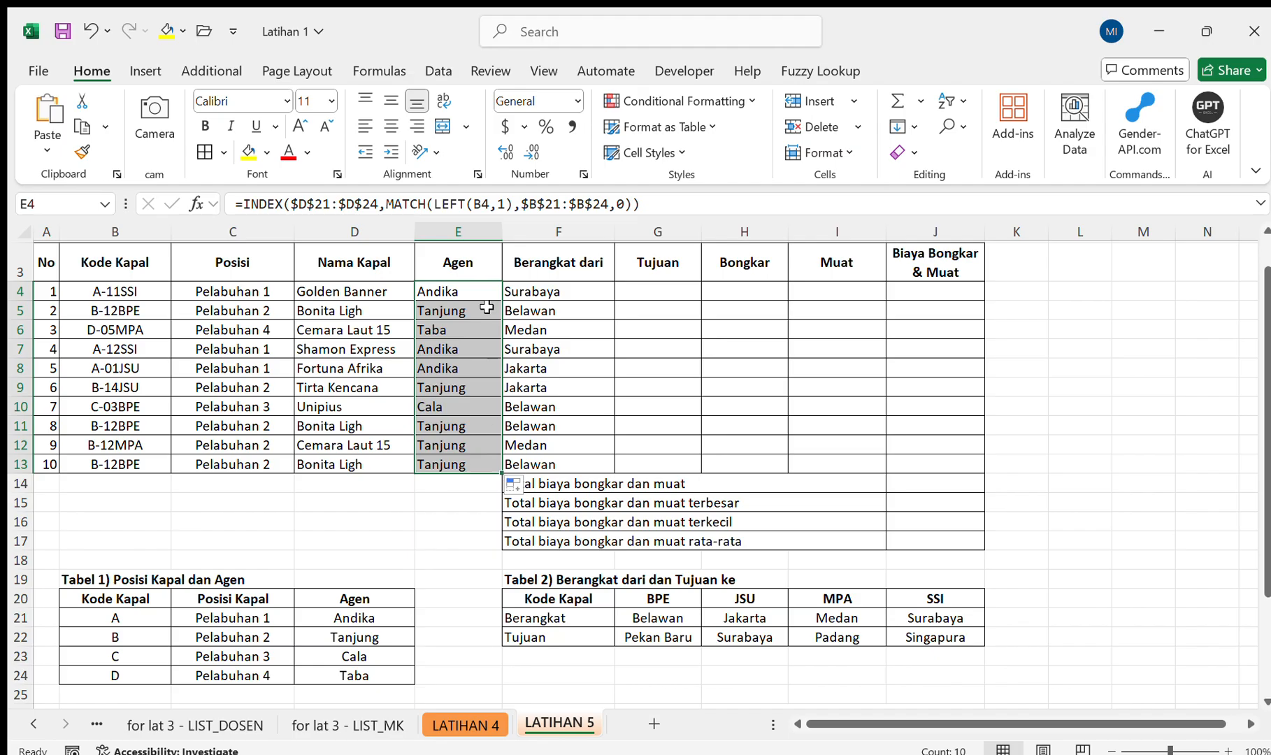
Try the formula =RIGHT(B4,3) in the first Tujuan cell, G4, and clear the cell again.
left_click(680, 295)
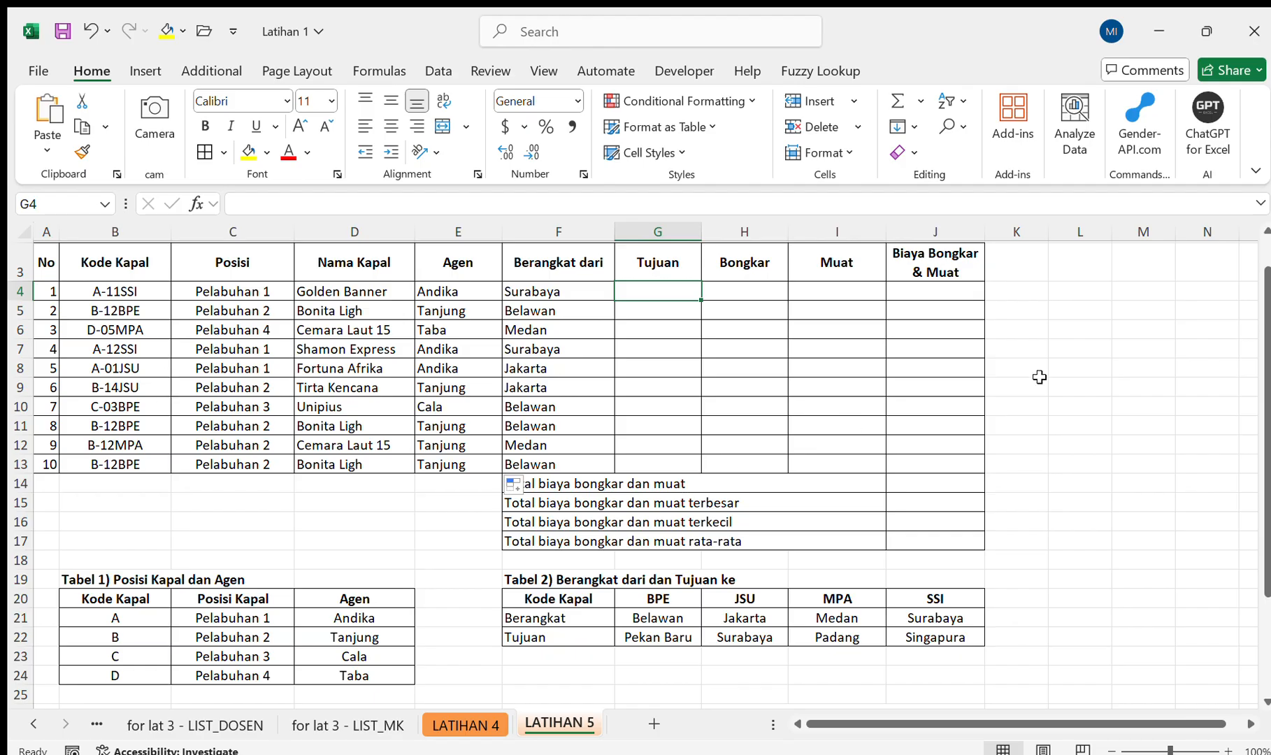
type("=ri")
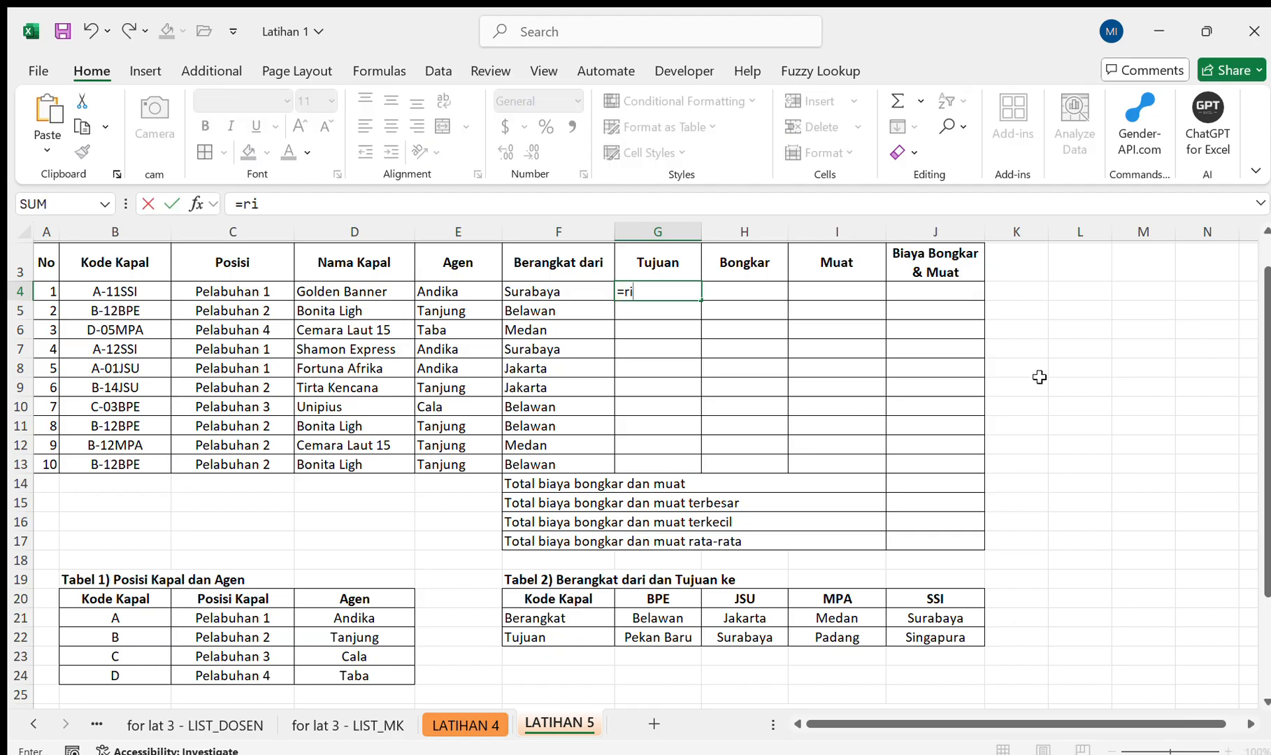
key("Tab")
key("Left")
key("Left")
key("Left")
key("Left")
key("Left")
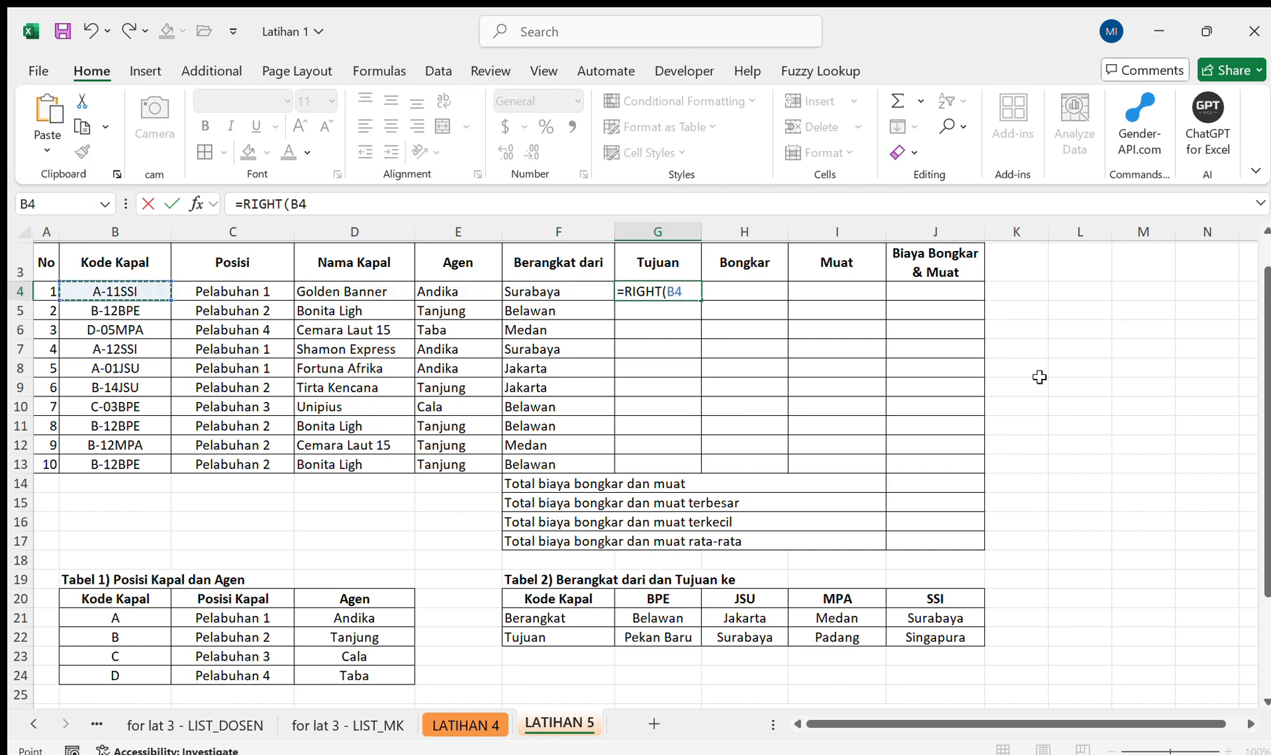
type(",3")
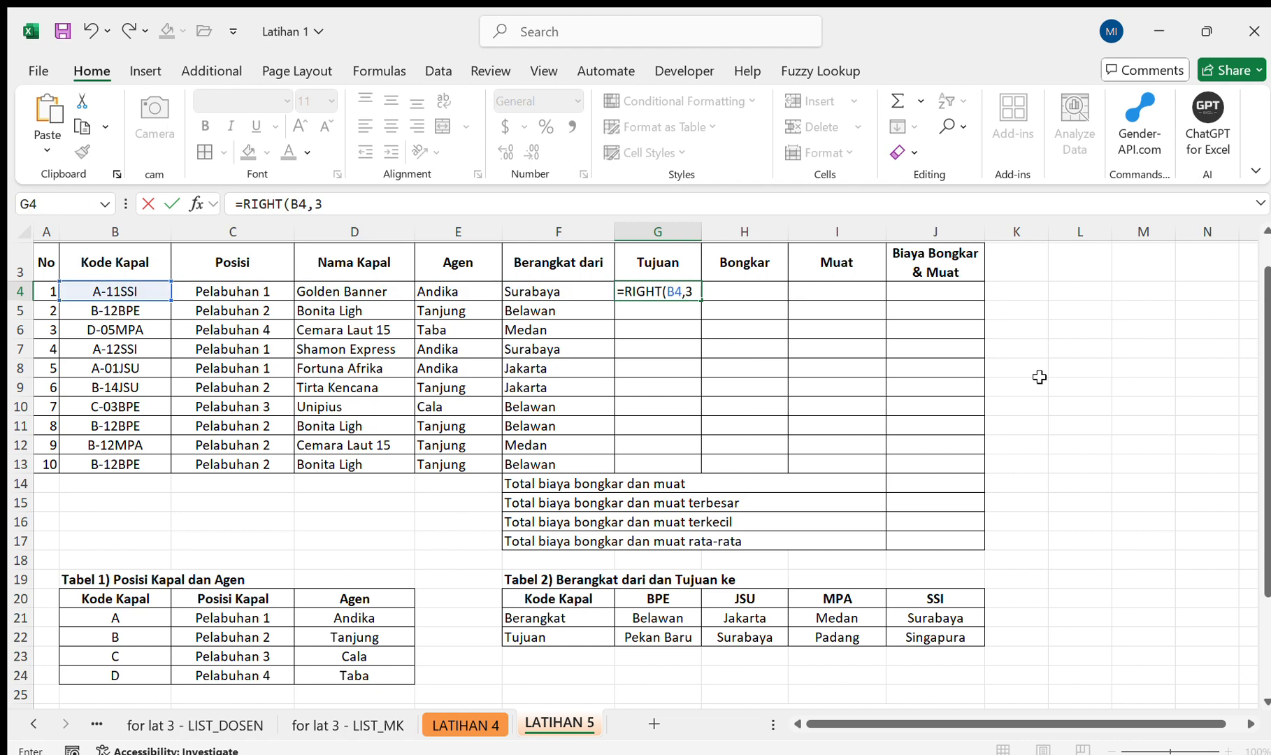
key("Return")
key("Up")
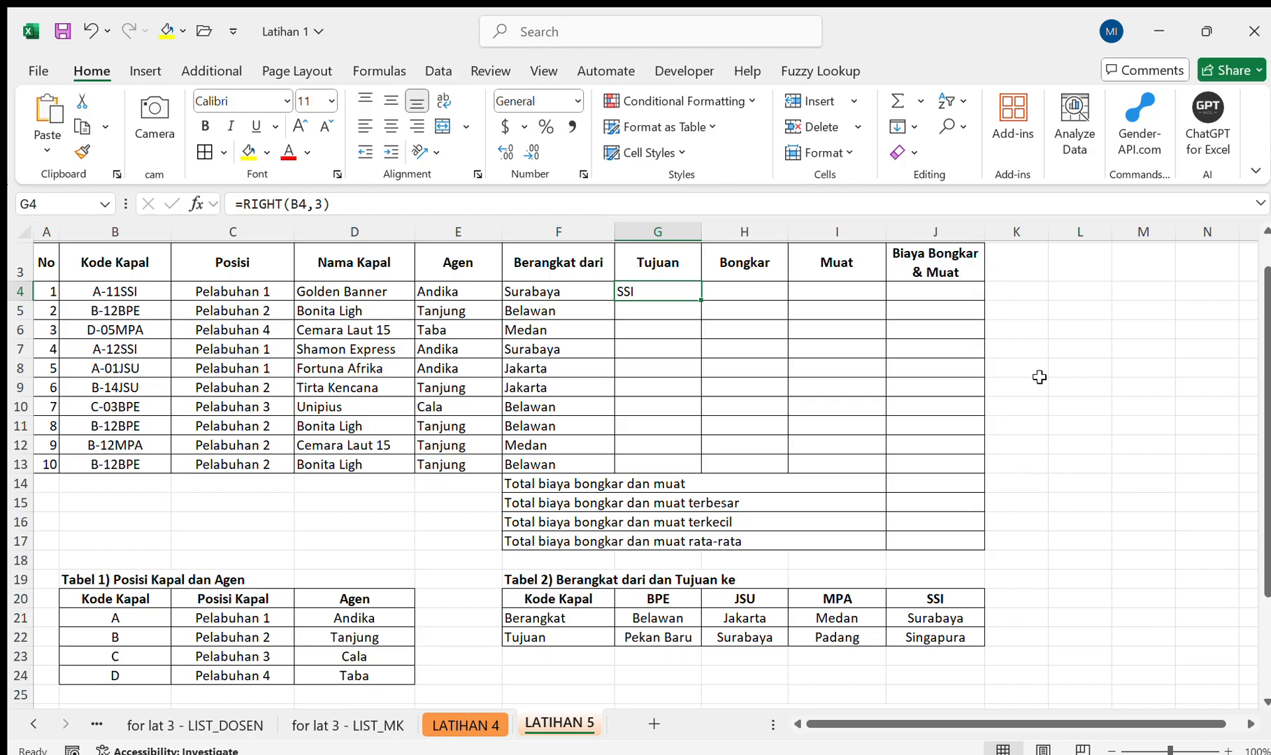
key("Delete")
key("Down")
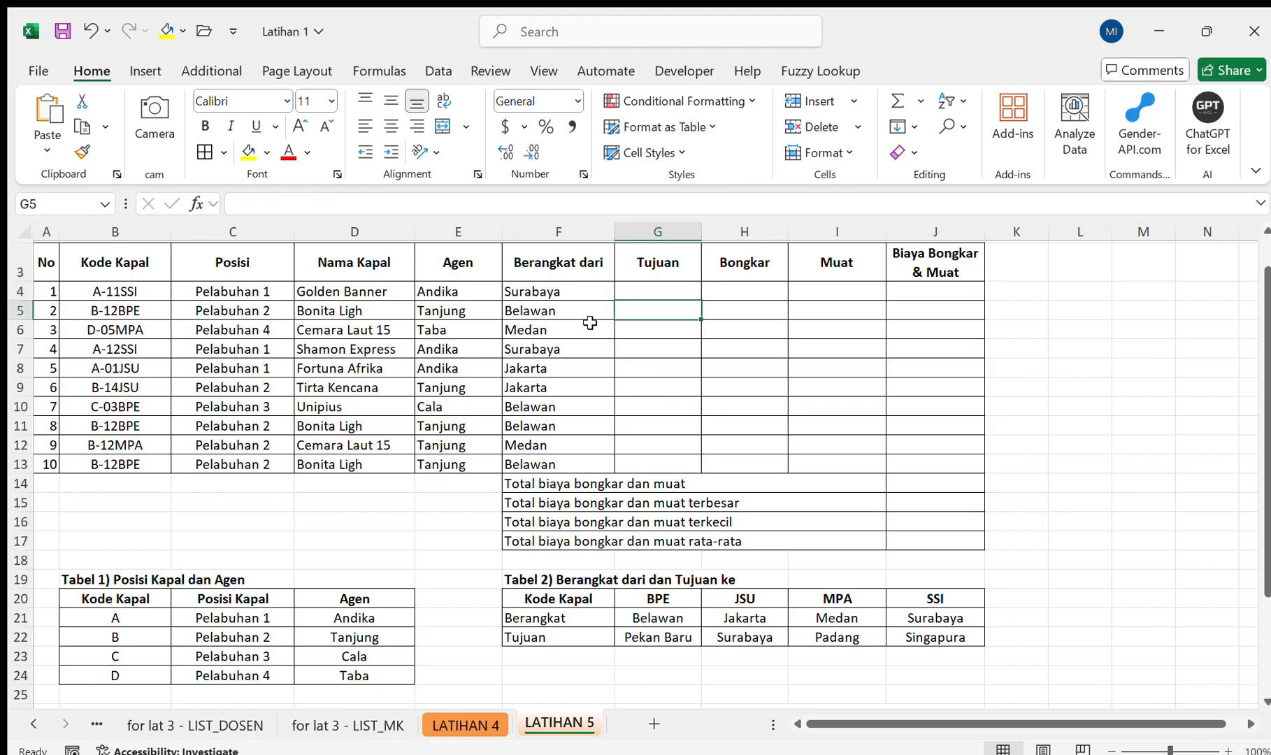
left_click(621, 290)
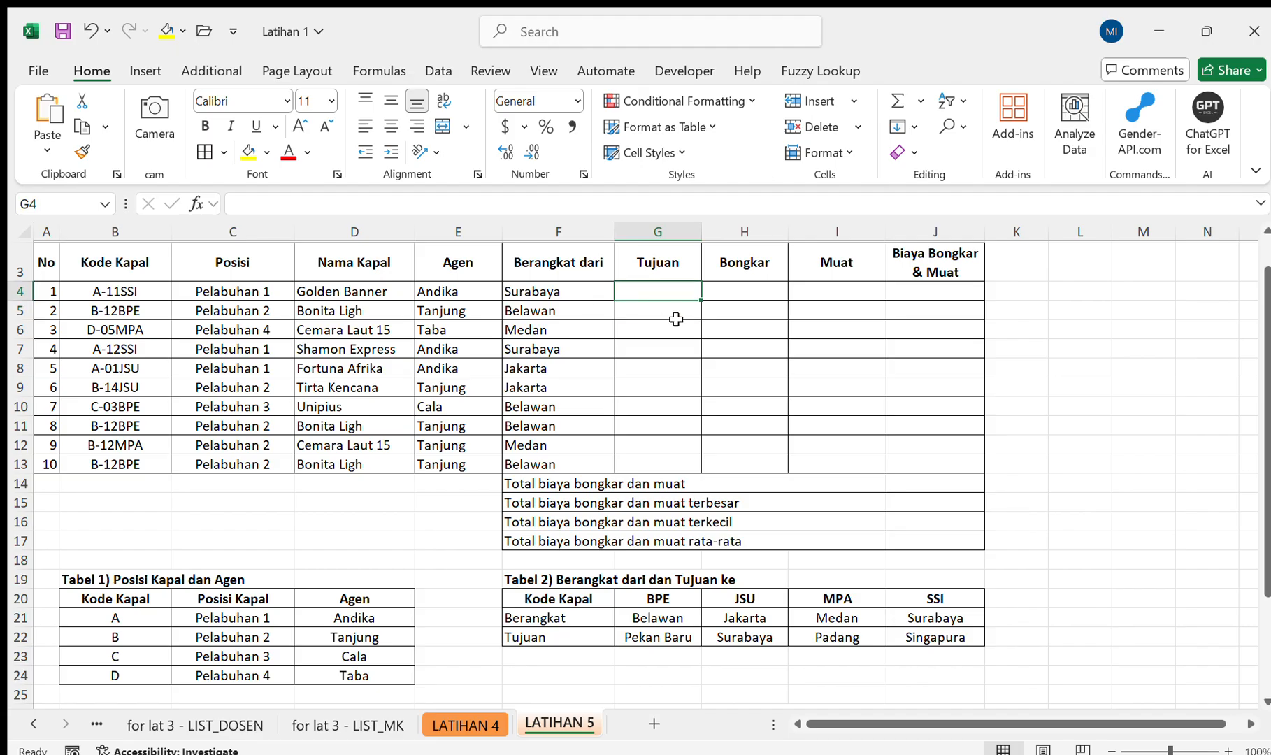
left_click(584, 292)
left_click(640, 286)
left_click(599, 291)
left_click_drag(600, 291, 599, 454)
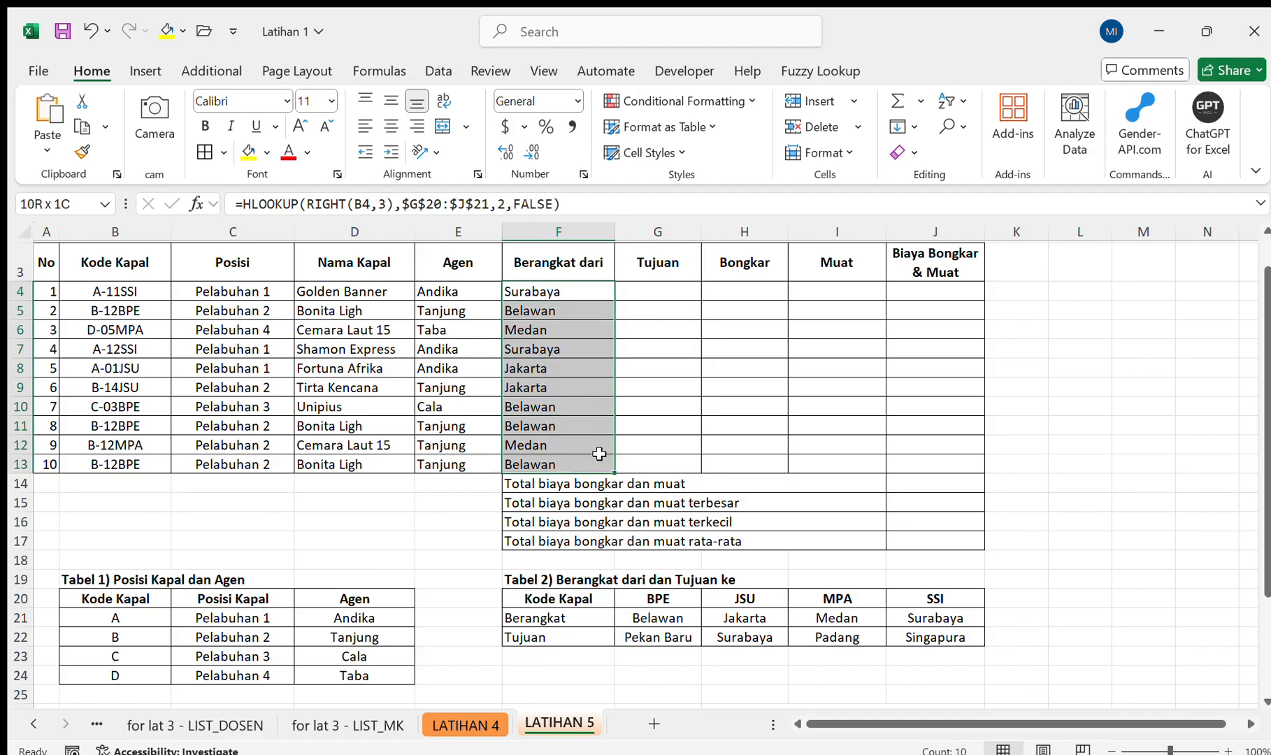
left_click(526, 292)
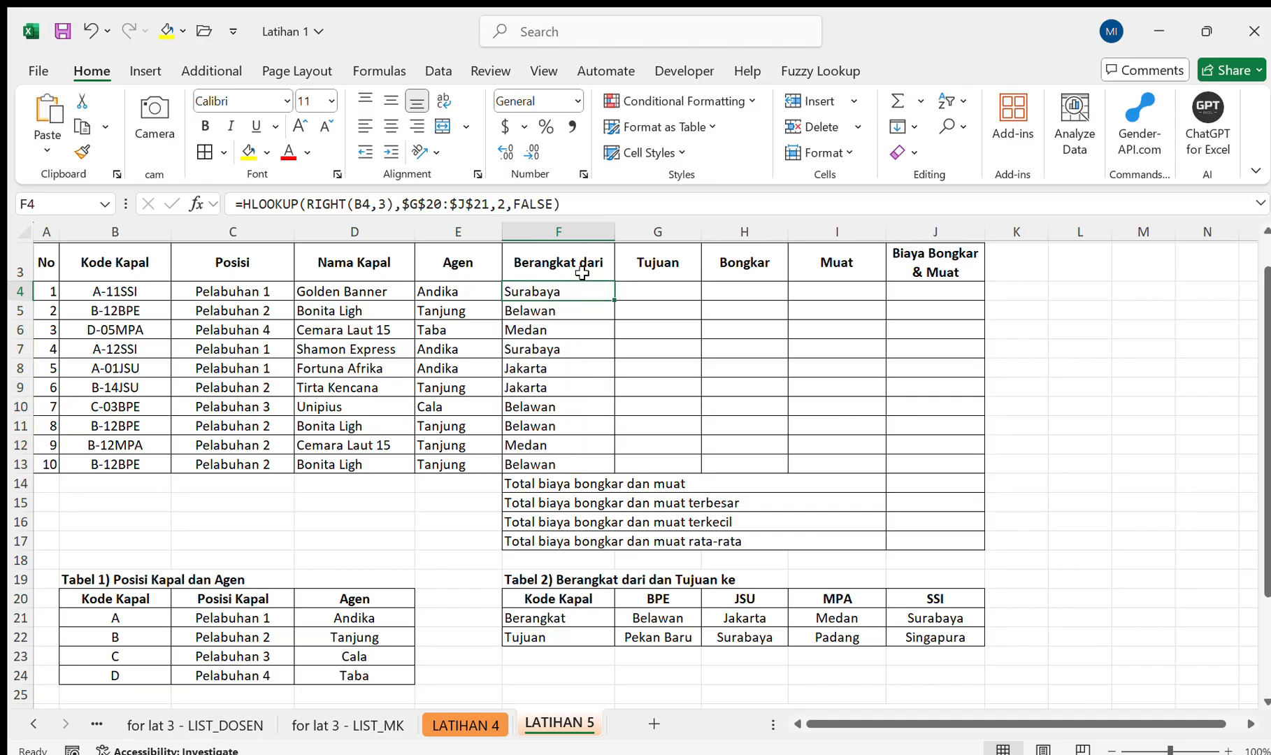
left_click_drag(617, 209, 244, 212)
key("BackSpace")
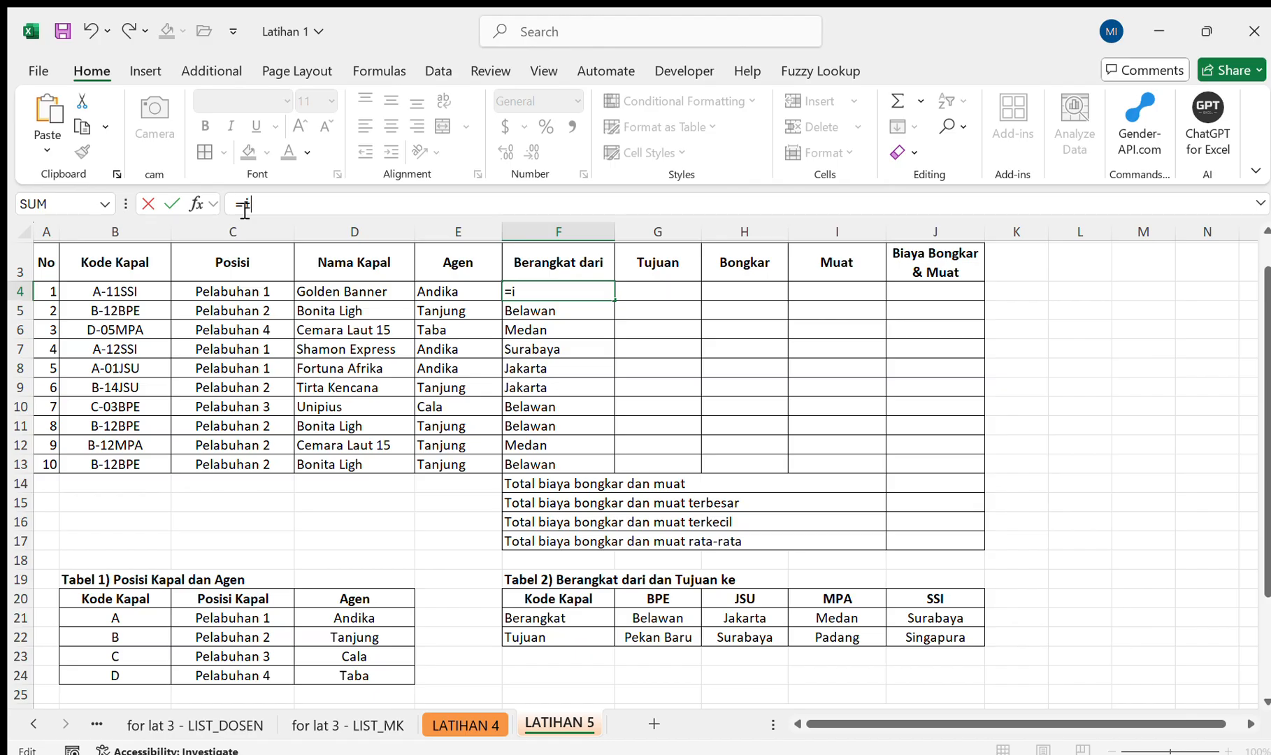
type("in")
key("Tab")
key("Escape")
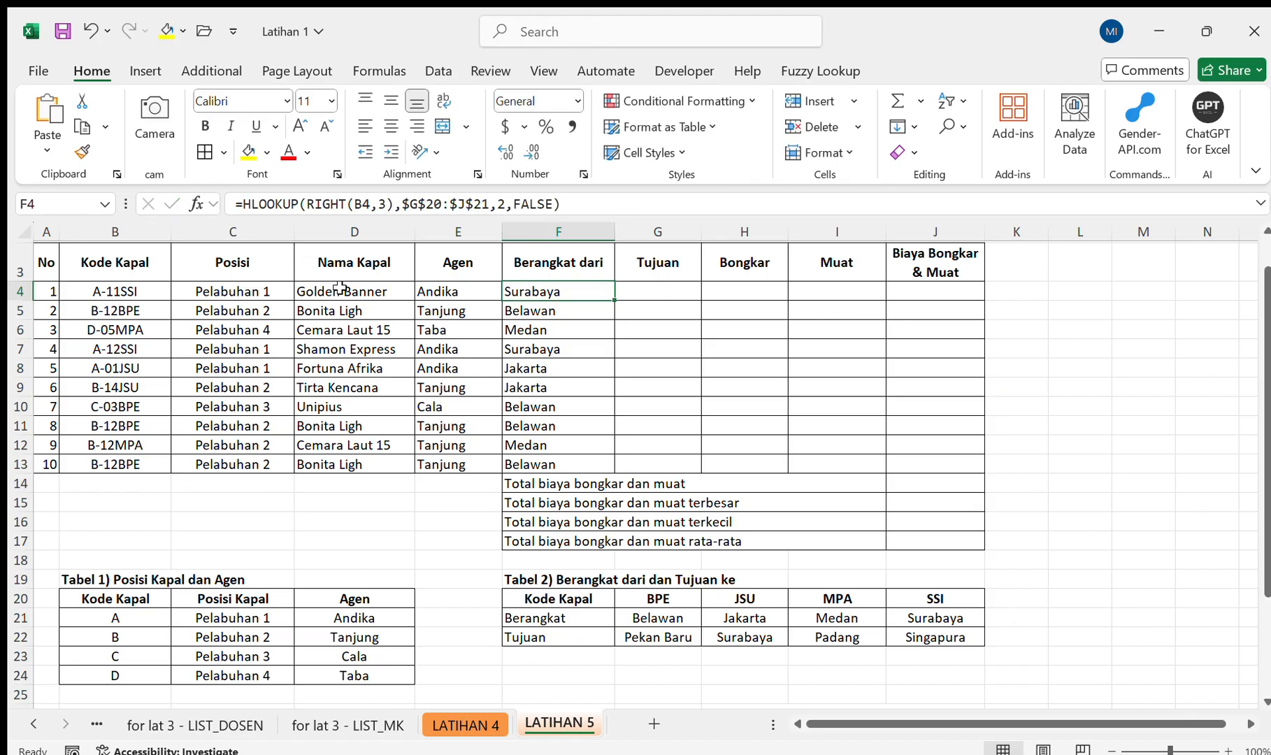
Clear the HLOOKUP formulas from the Berangkat dari cells F4:F13.
key("shift+Down")
key("shift+Down")
key("shift+Down")
key("shift+Down")
key("shift+Down")
key("shift+Down")
key("shift+Down")
key("shift+Down")
key("shift+Down")
key("shift+Right")
key("shift+Right")
key("shift+Right")
key("shift+Up")
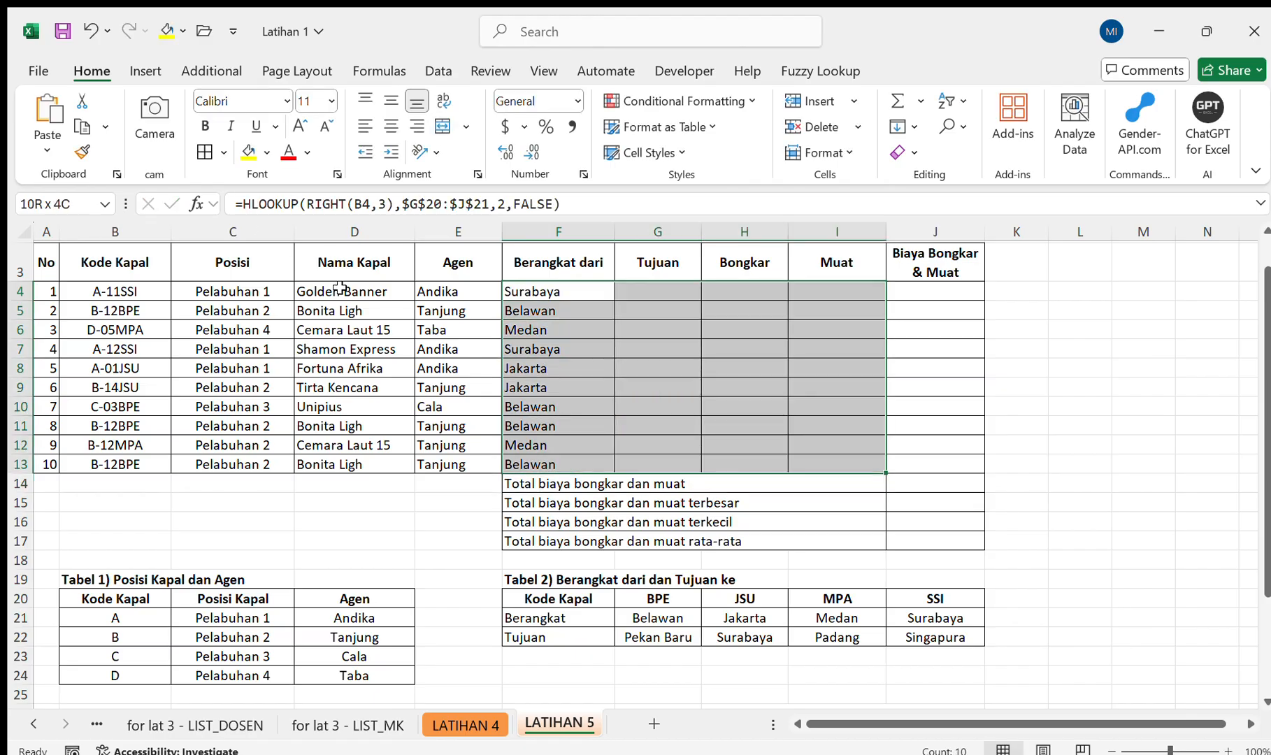
key("shift+Left")
key("shift+Left")
key("shift+Left")
key("shift+Down")
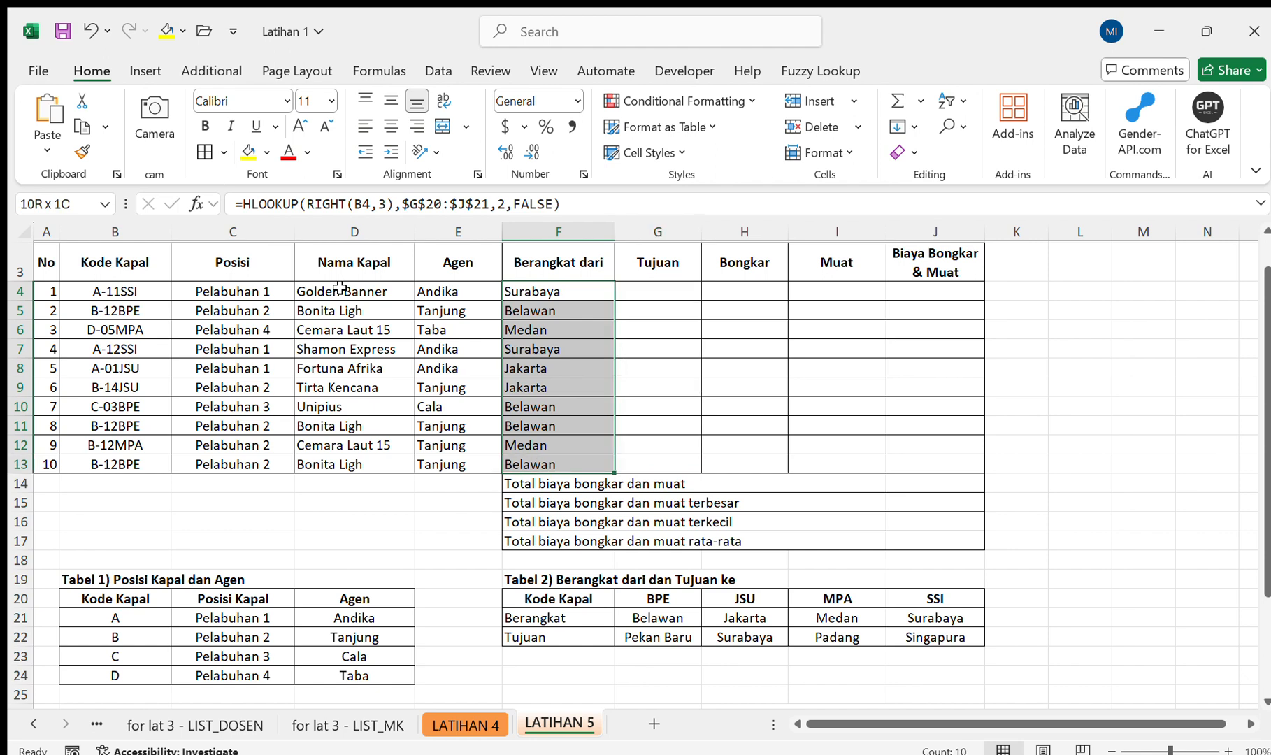
key("Delete")
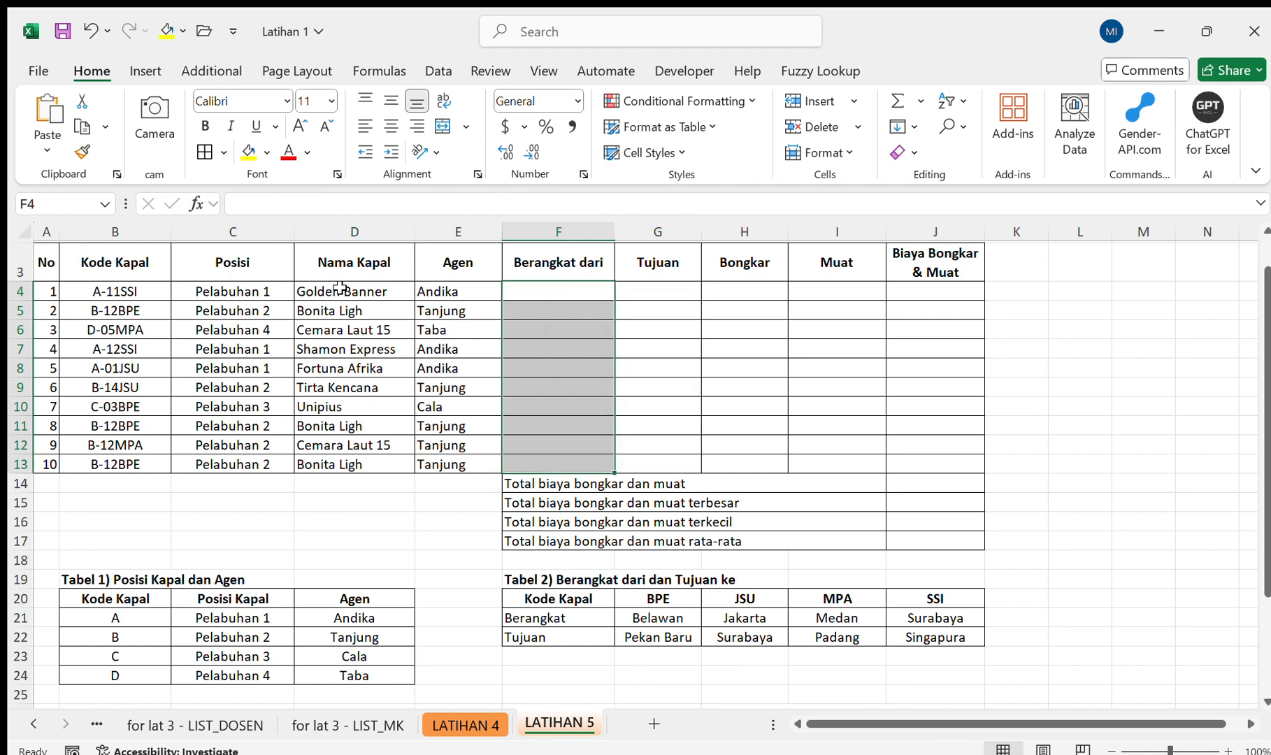
Start an INDEX function in F4 with the absolute Berangkat row $G$21:$J$21 of Tabel 2 as its array.
left_click(591, 289)
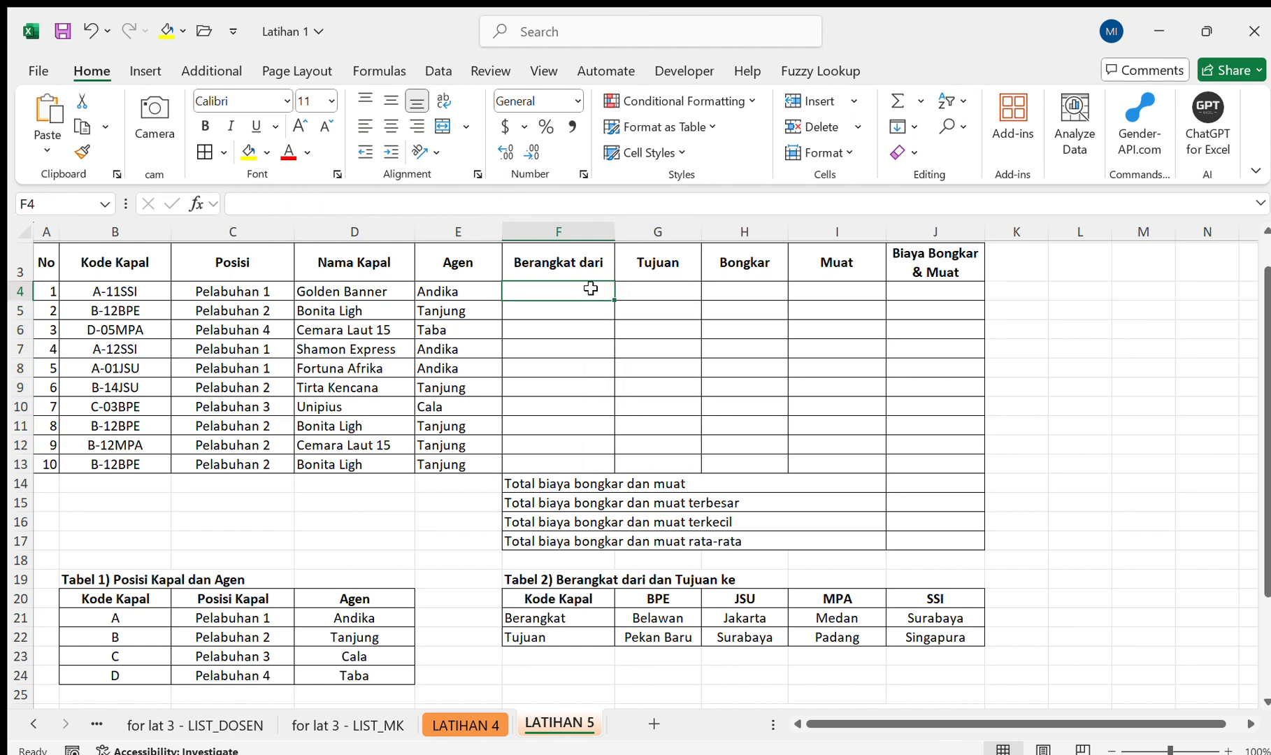
type("=ind")
key("Tab")
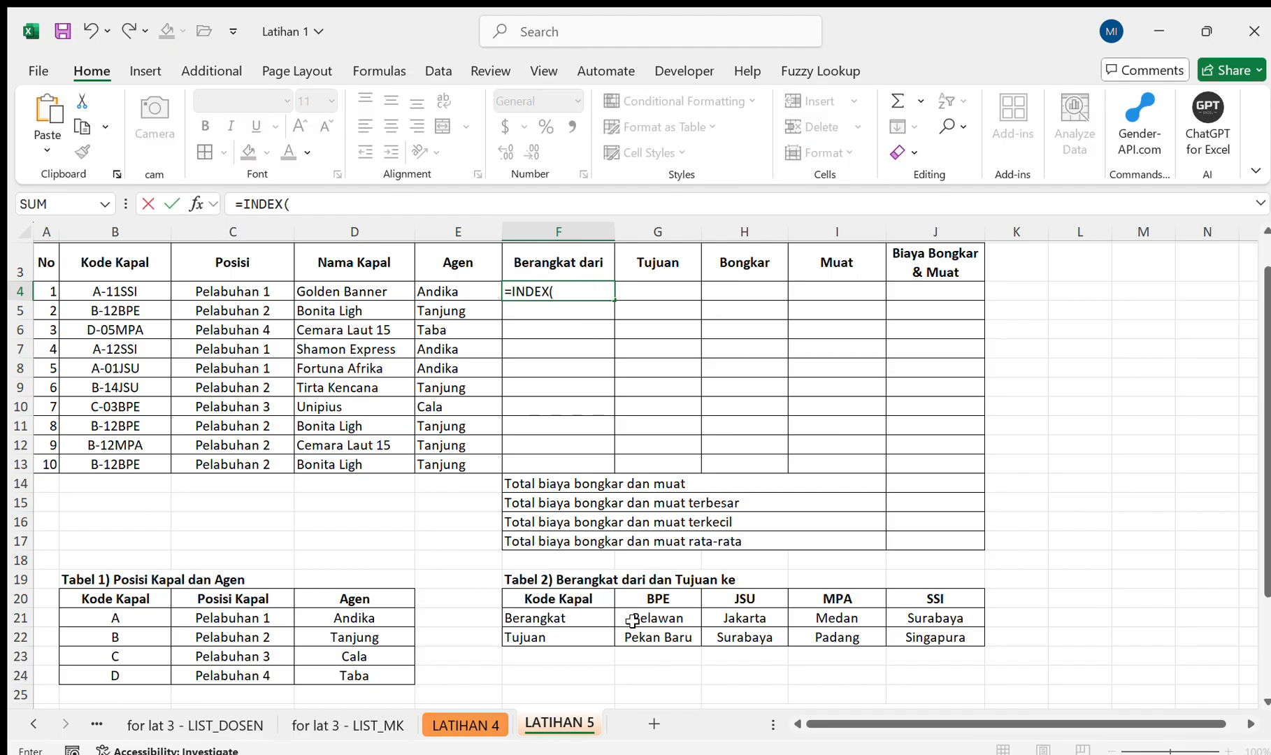
left_click_drag(632, 620, 915, 619)
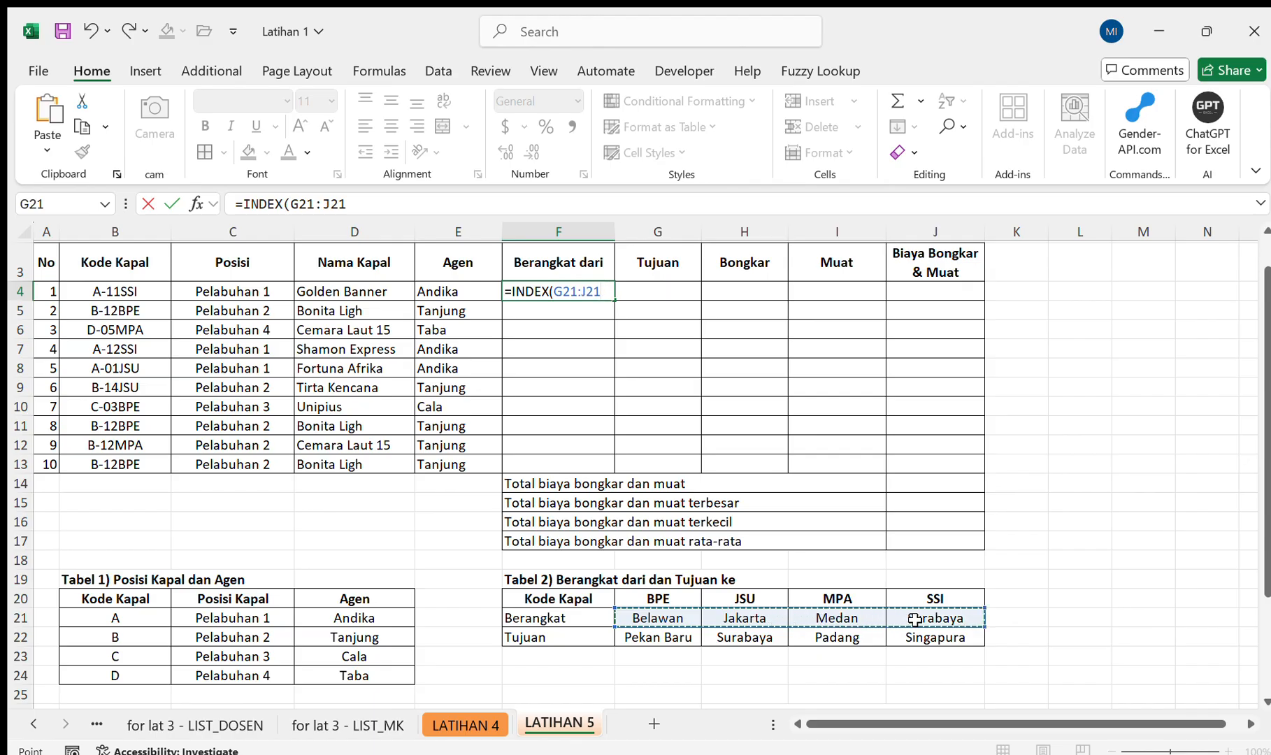
key("F4")
type(",")
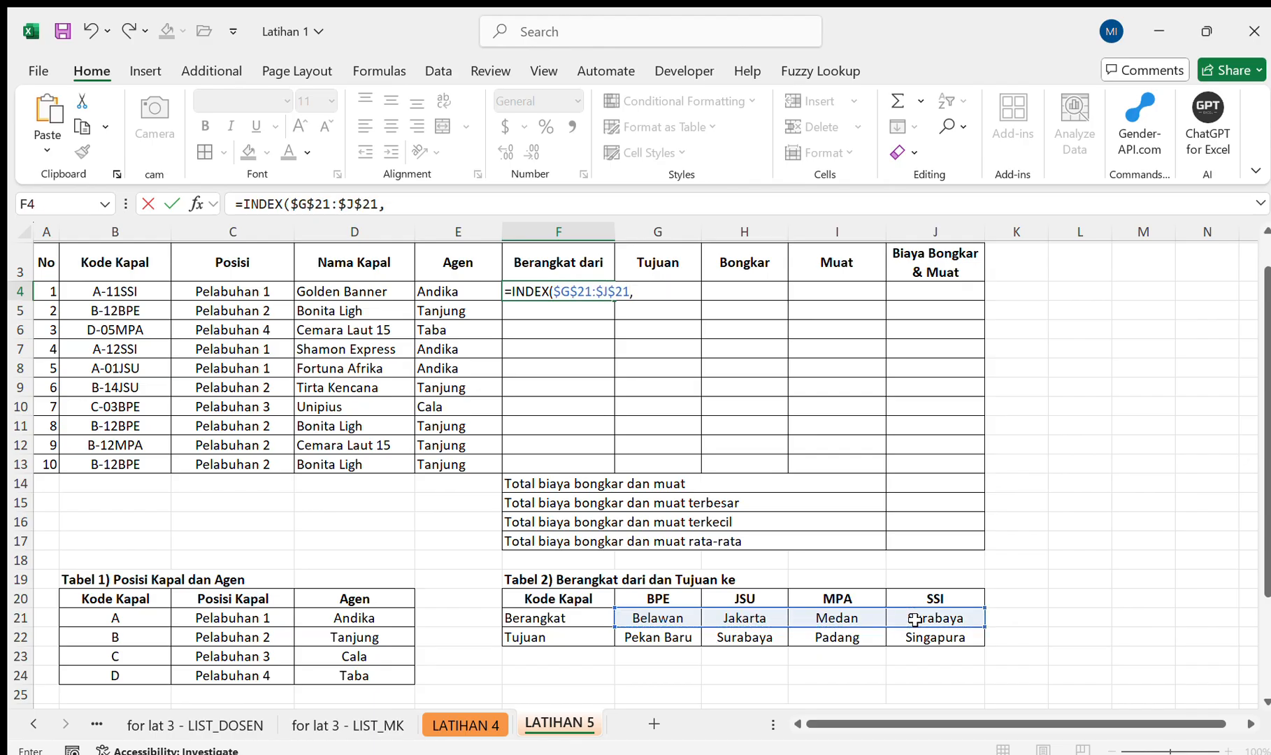
type("mat")
Nest a MATCH function as the second INDEX argument in F4, with RIGHT(B4,3) as its lookup value.
key("Tab")
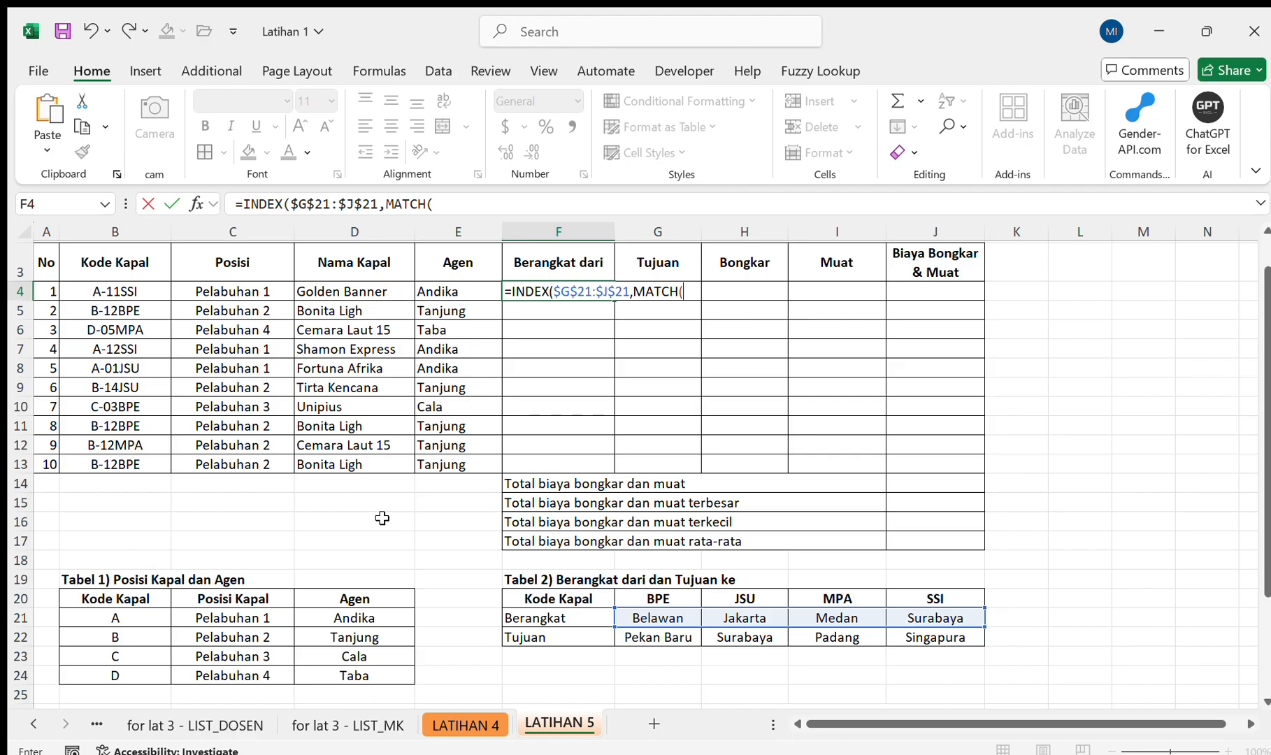
type("ri")
key("Tab")
left_click(159, 296)
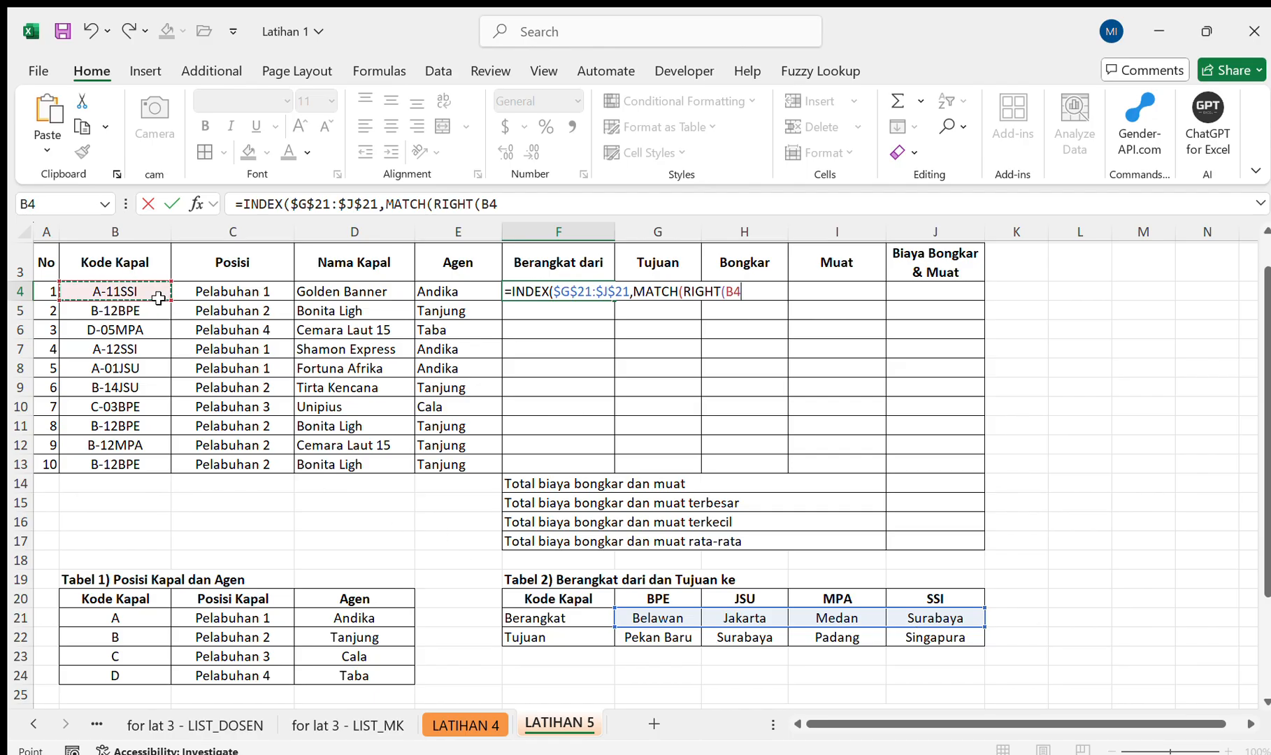
type(",3),")
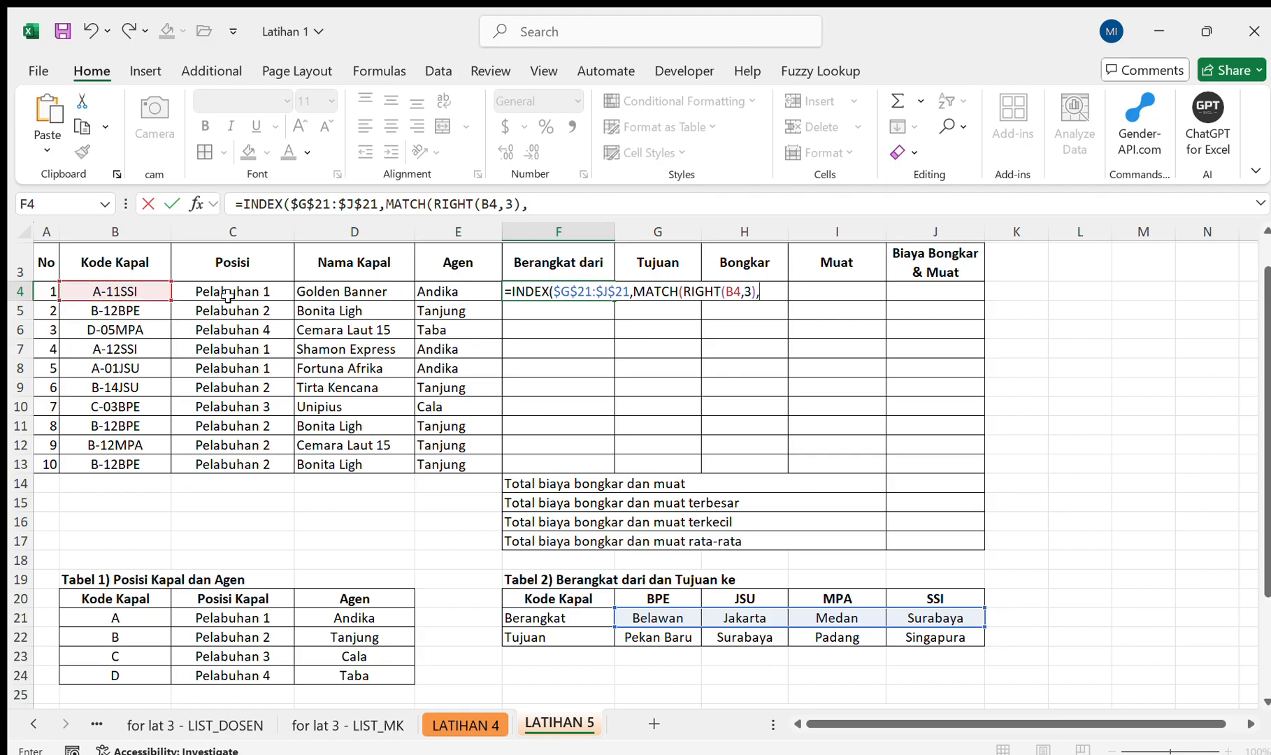
Complete the MATCH in F4 with lookup range $G$20:$J$20 and match type 0, and fill the formula down to F13.
left_click(635, 596)
left_click_drag(634, 596, 713, 599)
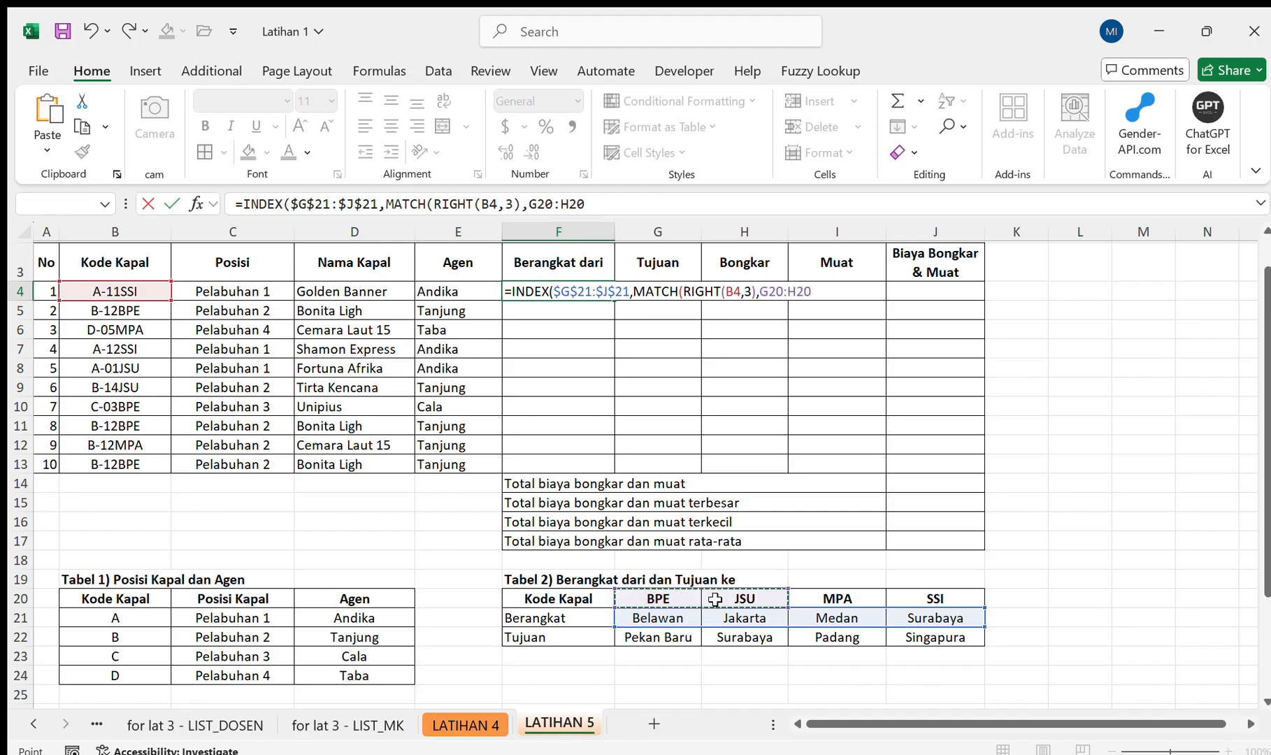
left_click_drag(715, 599, 903, 596)
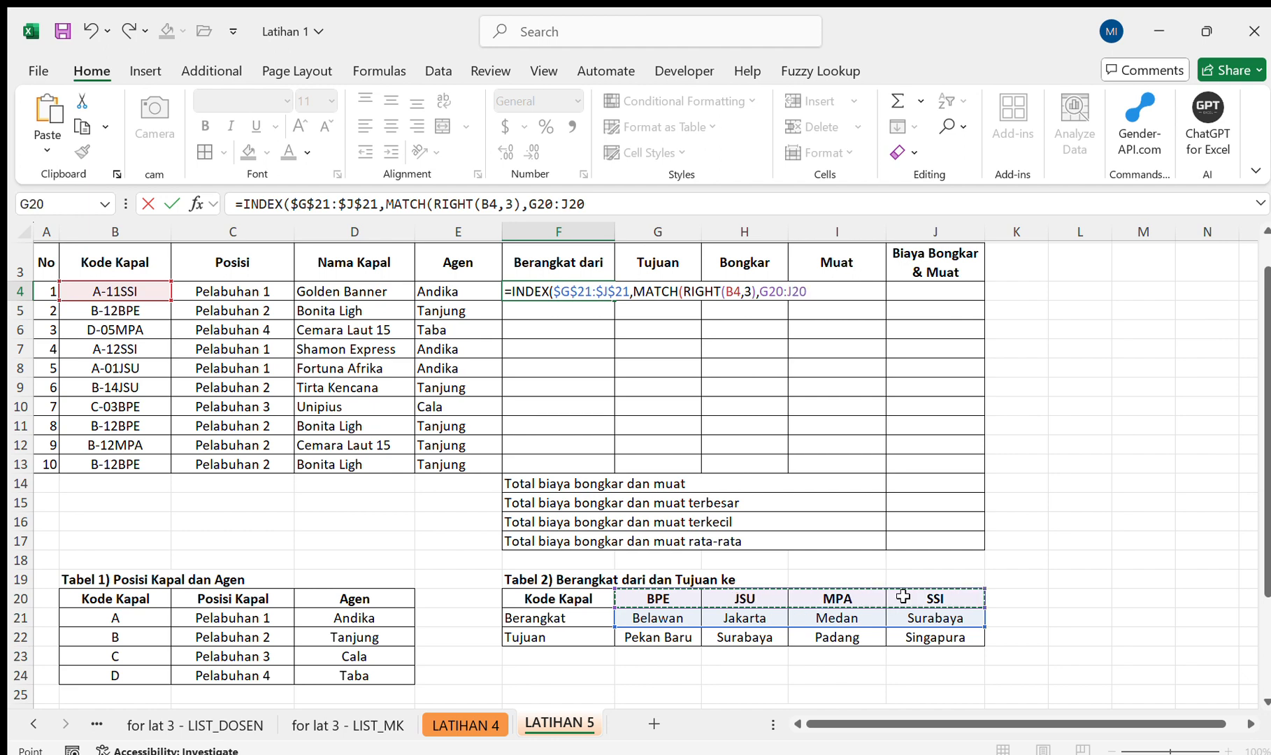
key("F4")
type(",0")
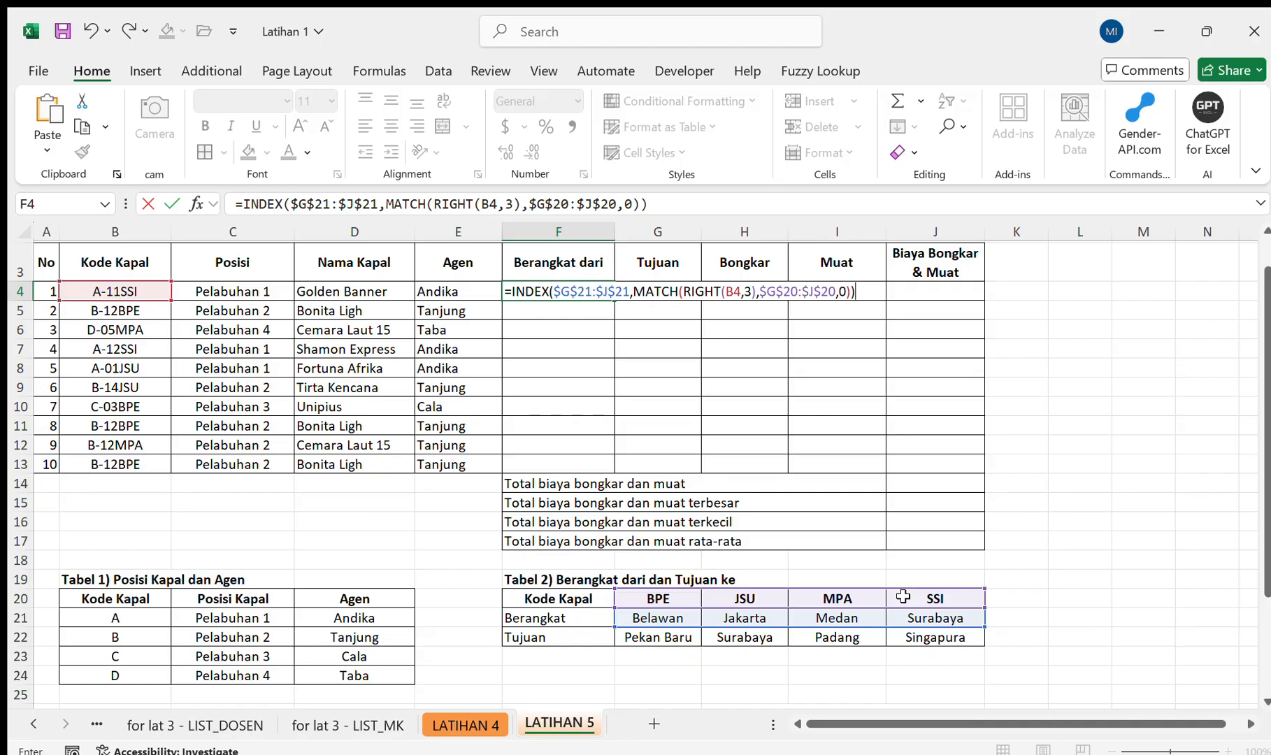
key("Return")
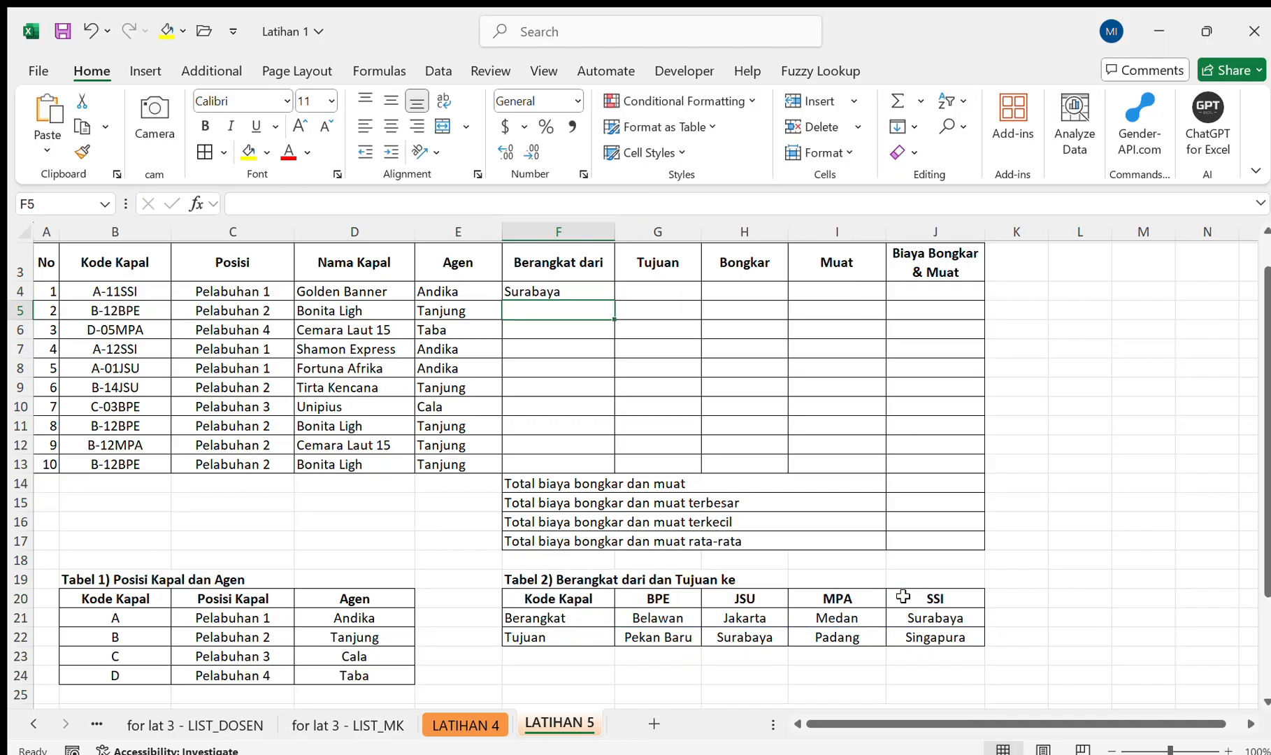
left_click(587, 286)
left_click_drag(615, 301, 613, 469)
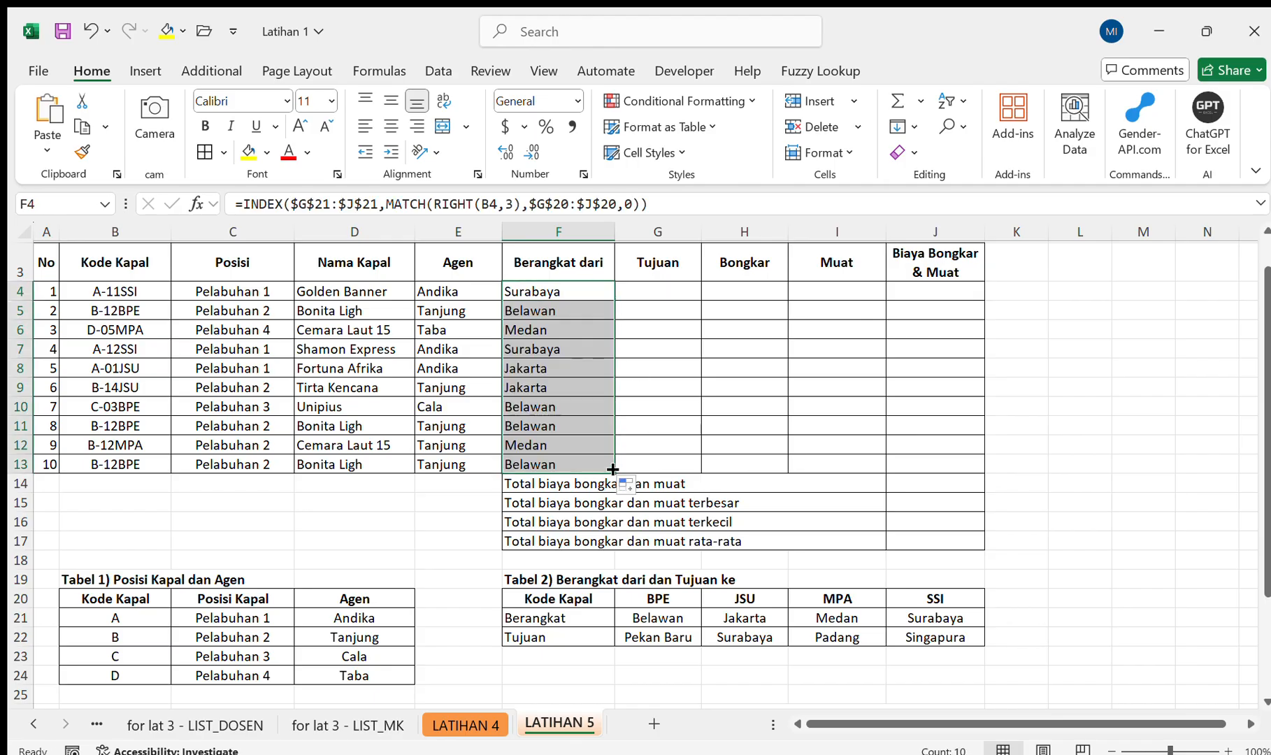
left_click(542, 308)
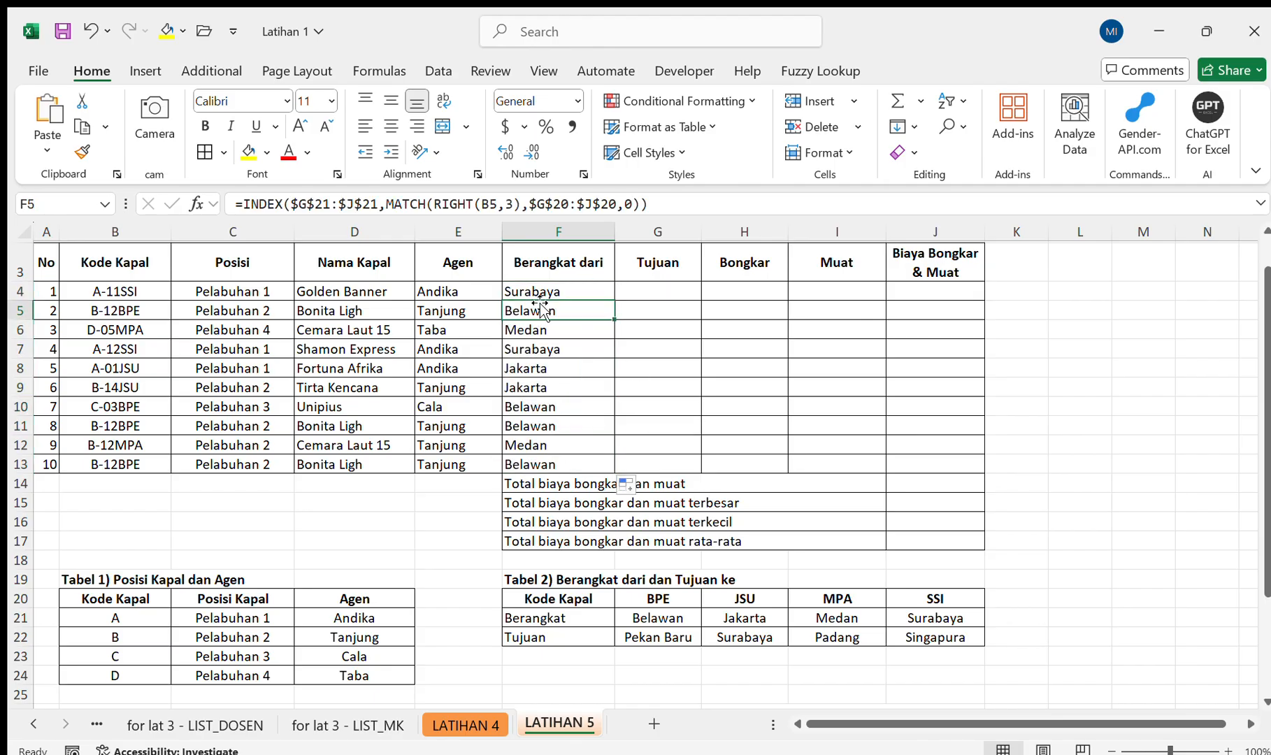
Review the Berangkat dari formulas in F4 and F5 and the Tujuan row 22 of Tabel 2.
left_click(552, 290)
key("Down")
left_click(542, 289)
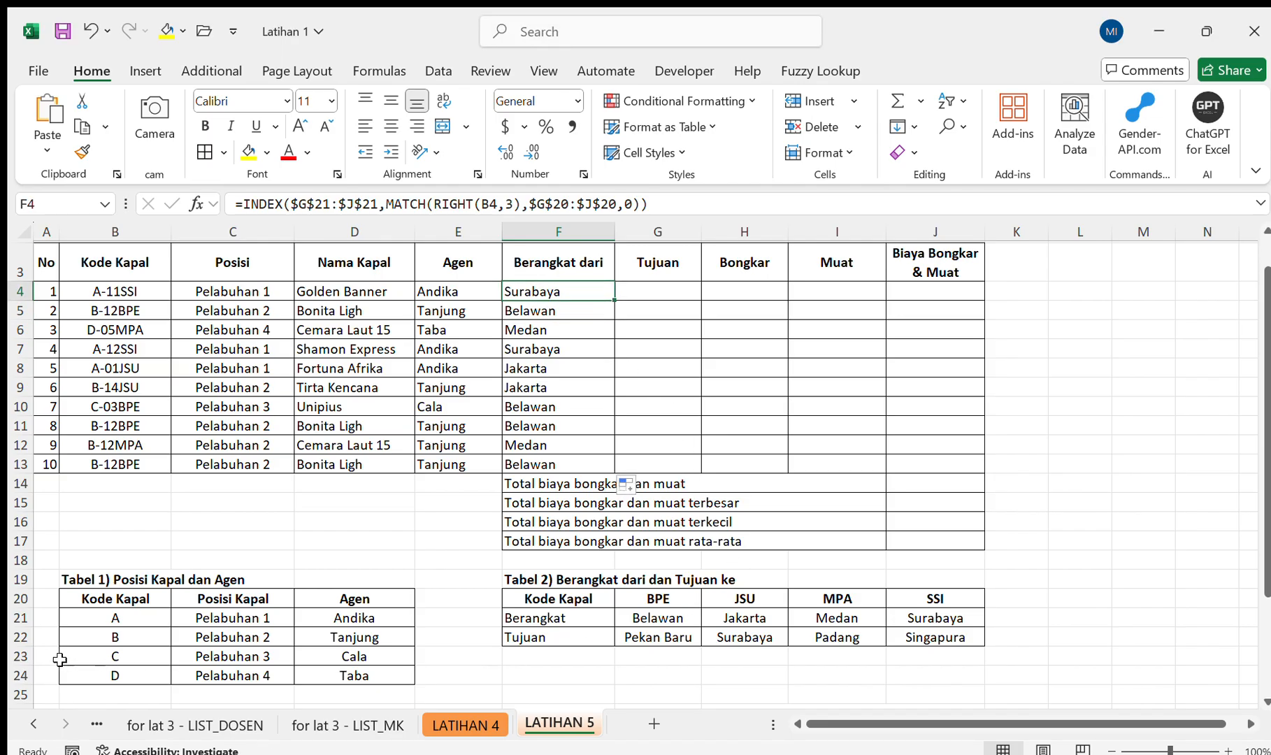
left_click(33, 659)
left_click(31, 637)
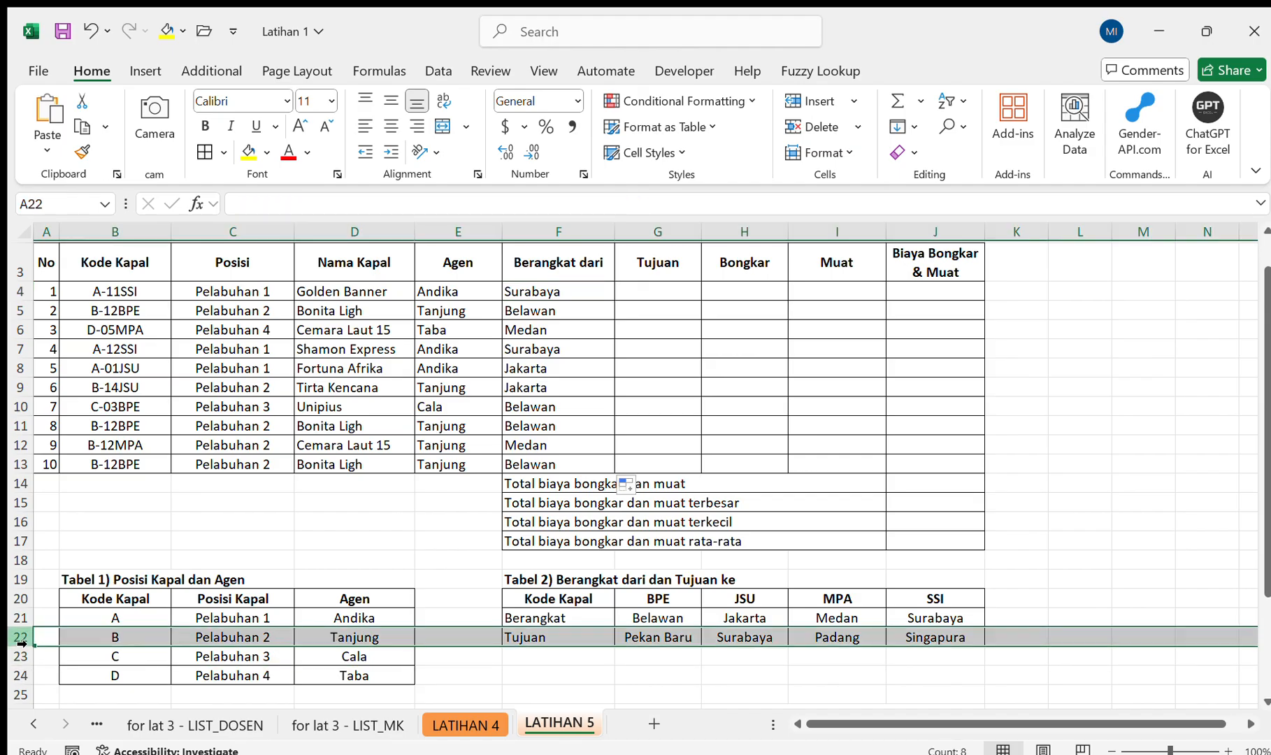
left_click(593, 548)
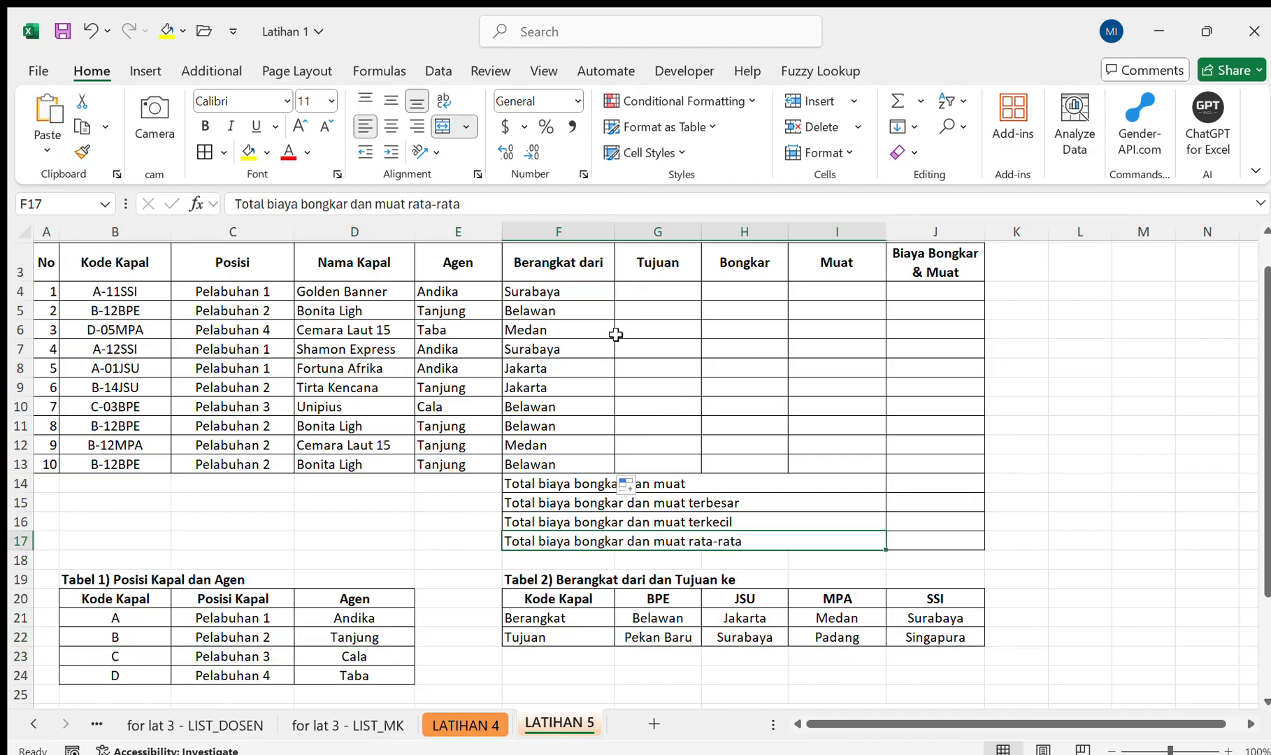
left_click(618, 642)
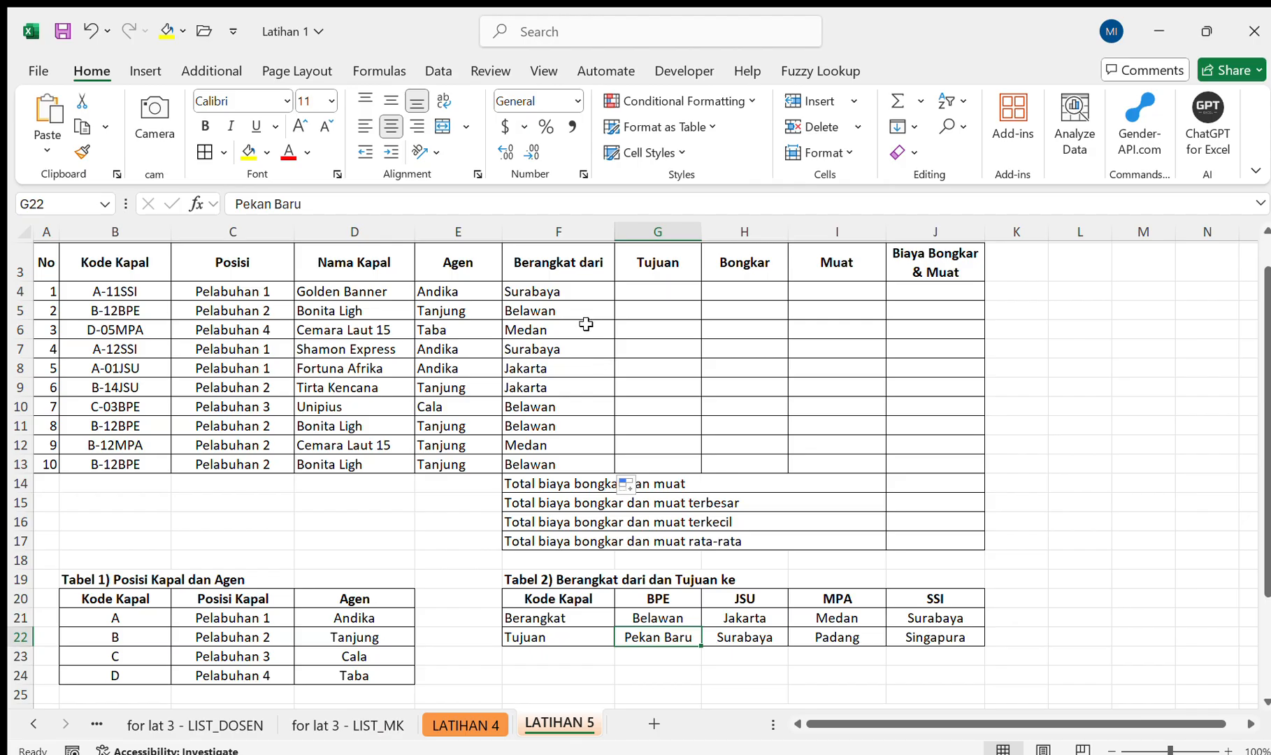
Copy the full INDEX/MATCH formula text from F4 into the Tujuan cell G4 with its references unshifted.
left_click(562, 294)
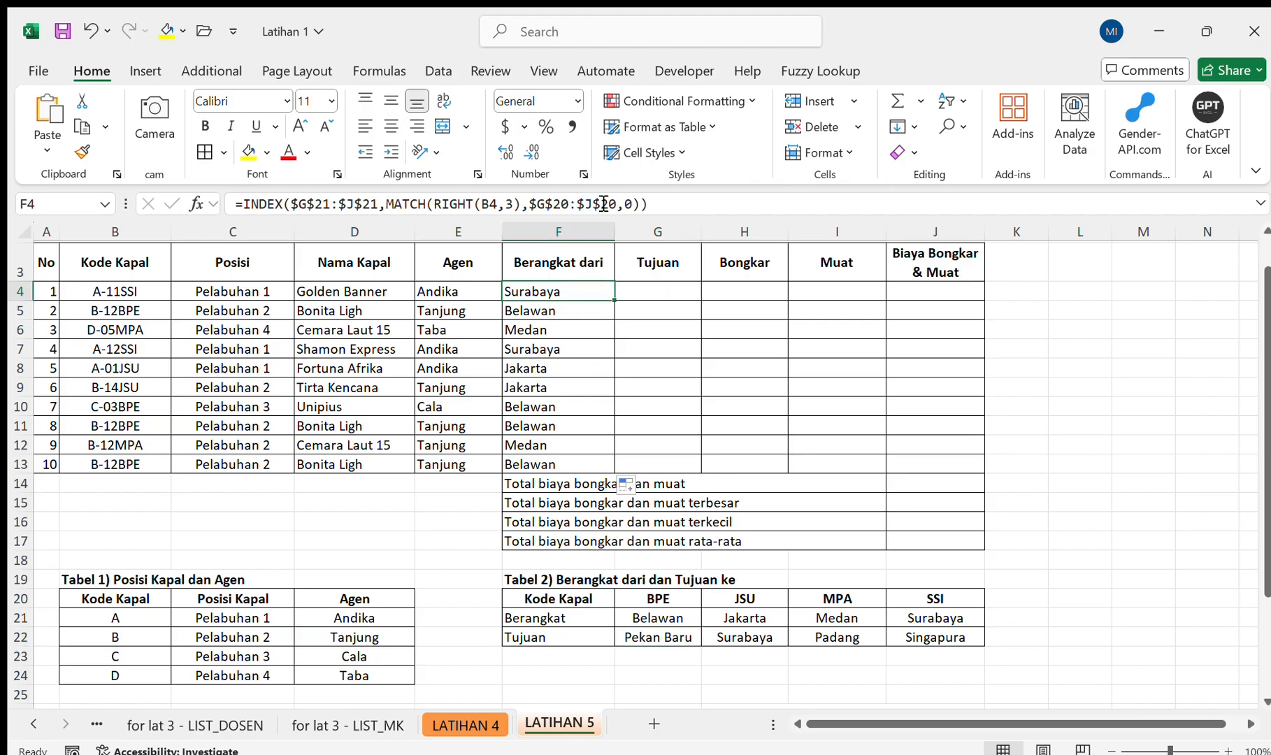
left_click(710, 210)
left_click_drag(709, 210, 217, 194)
key("ctrl+c")
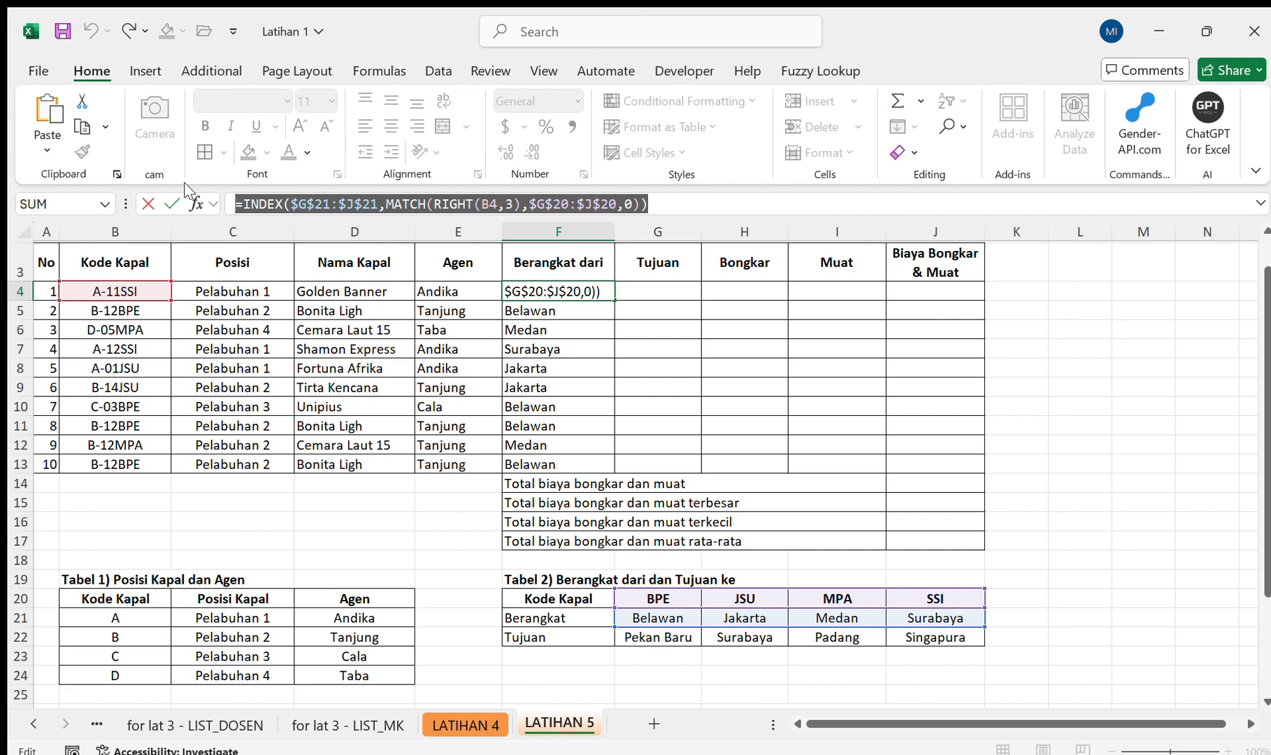
key("Escape")
key("Right")
left_click(325, 204)
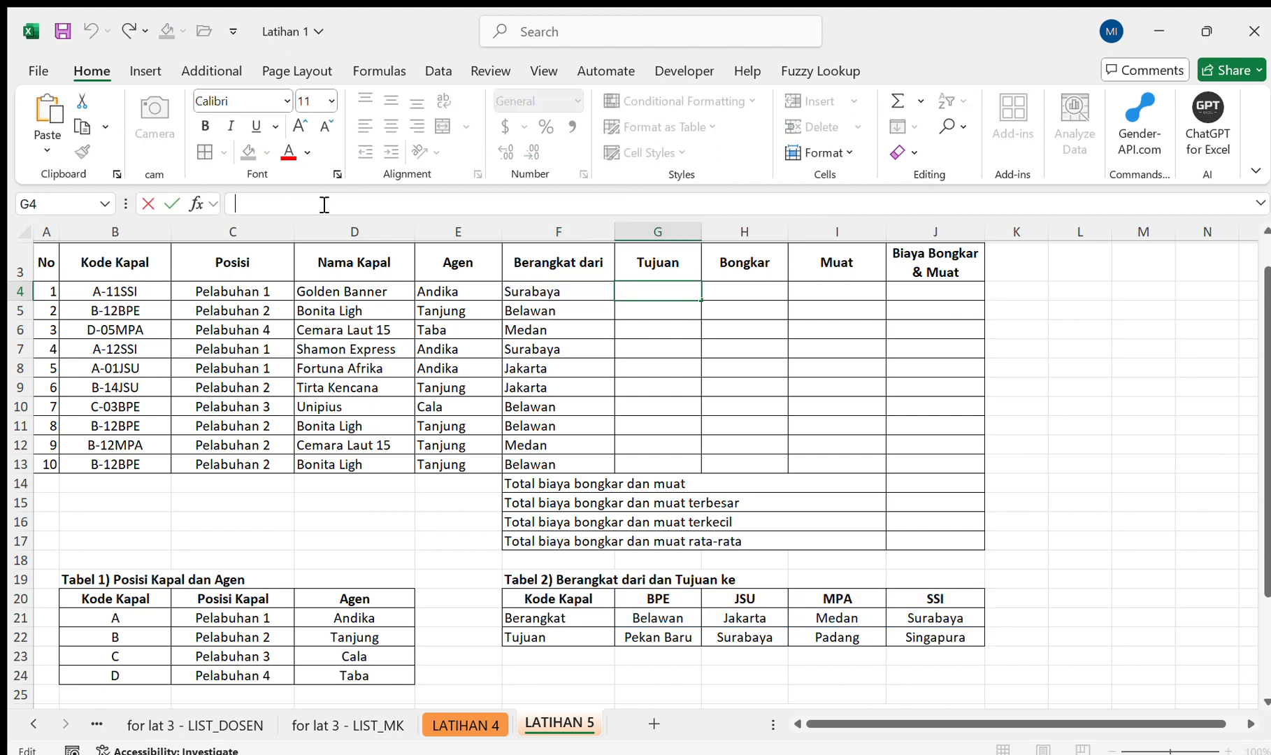
key("ctrl+v")
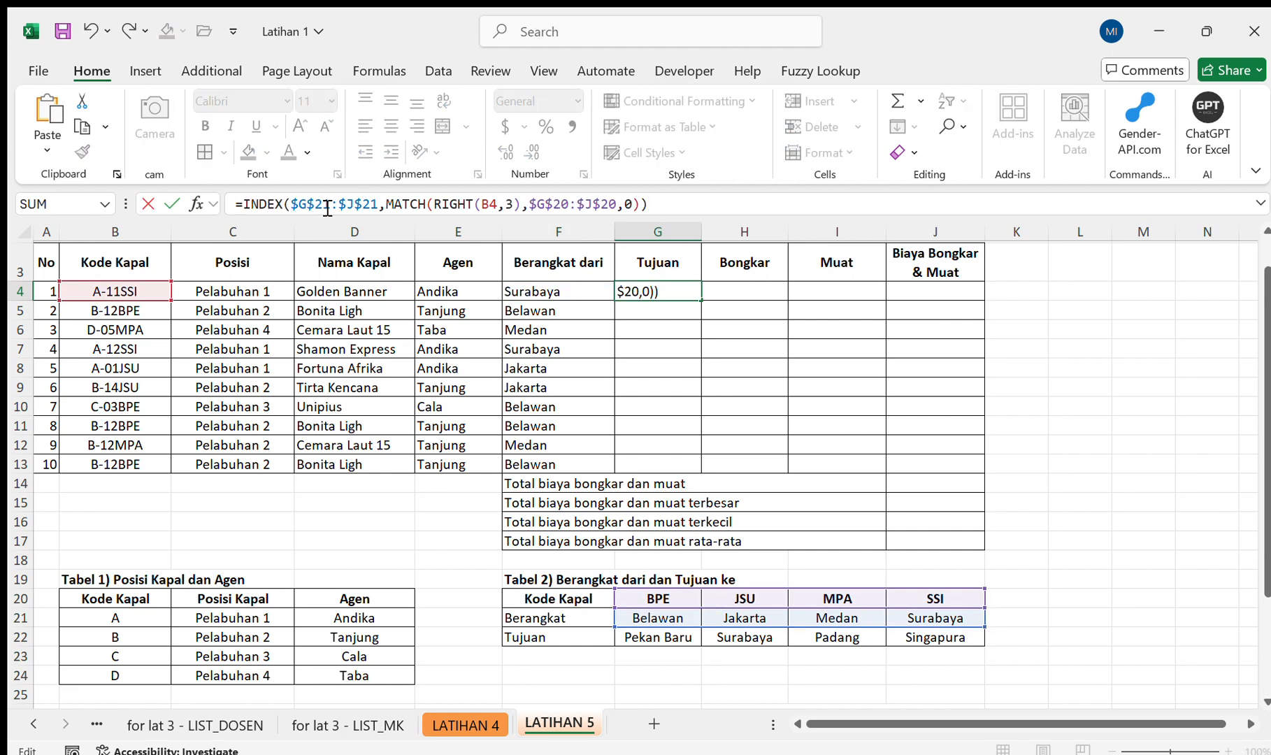
Change the INDEX array in the G4 formula to the Tujuan row $G$22:$J$22.
left_click(328, 209)
key("BackSpace")
type("2")
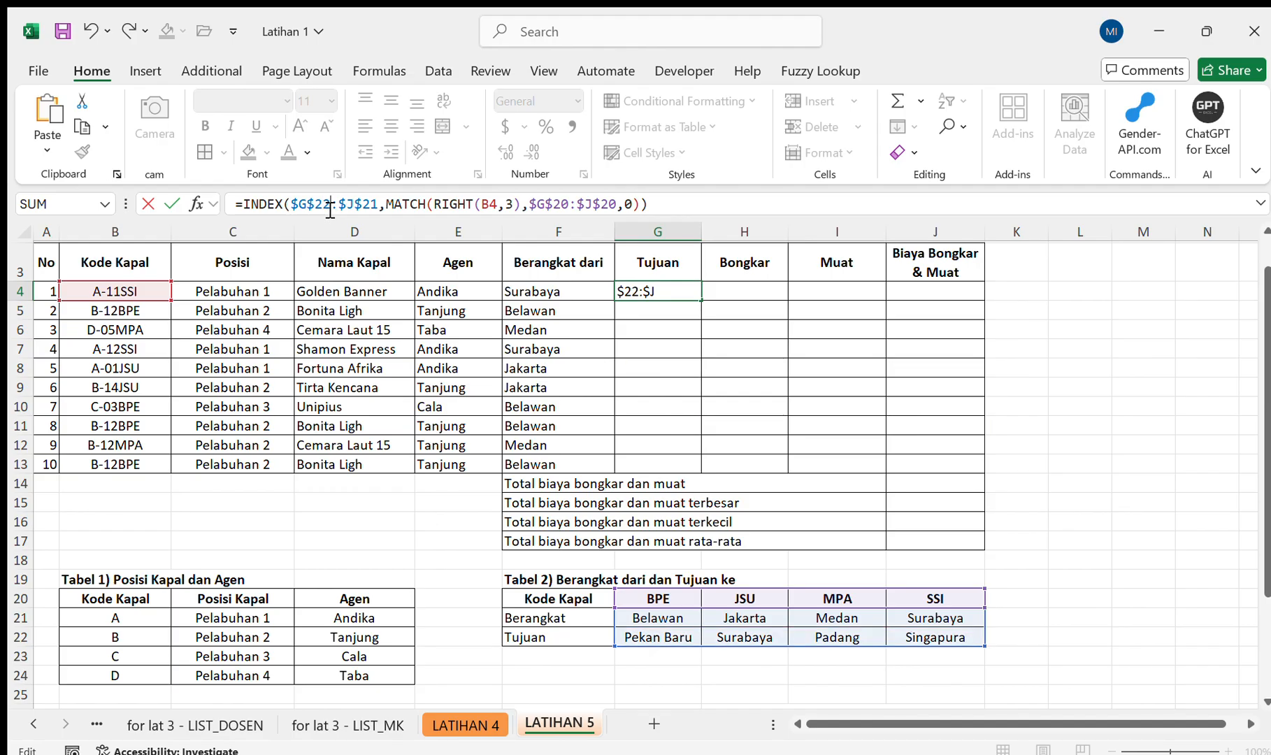
left_click(377, 209)
key("BackSpace")
type("2")
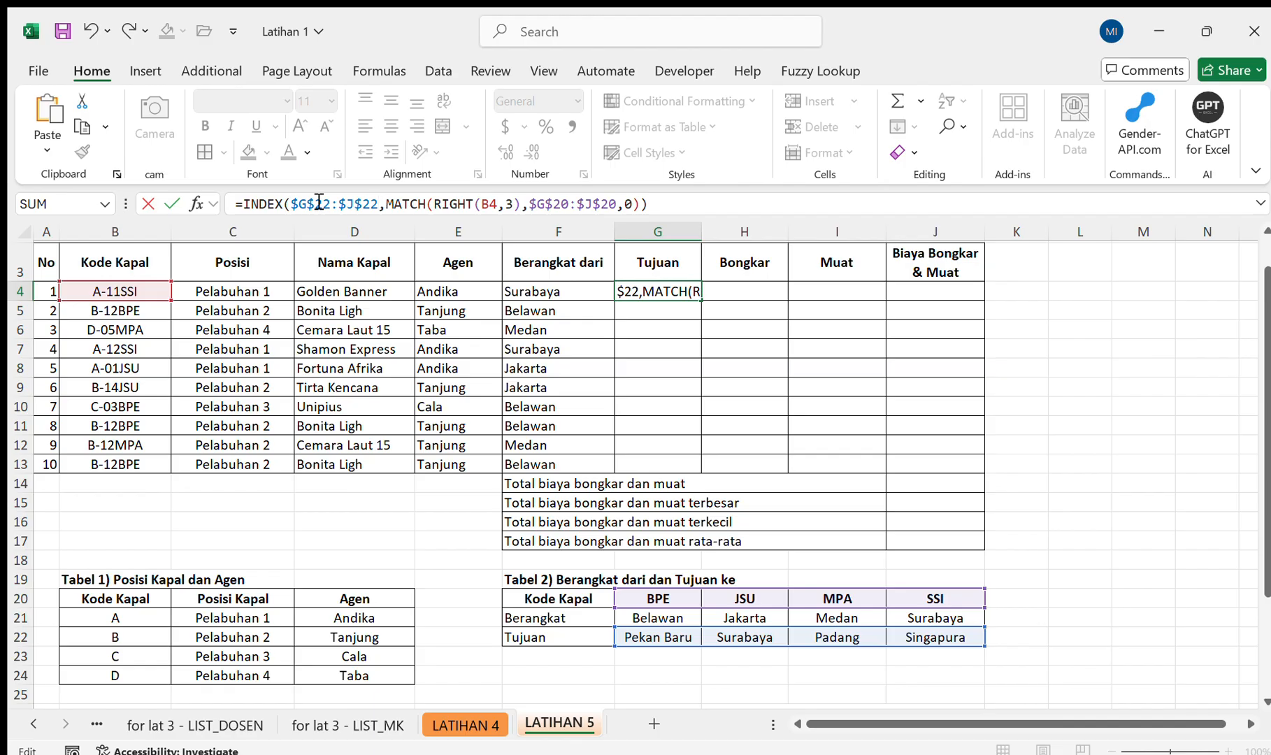
Commit the Tujuan formula in G4 and fill it down to G13.
key("Return")
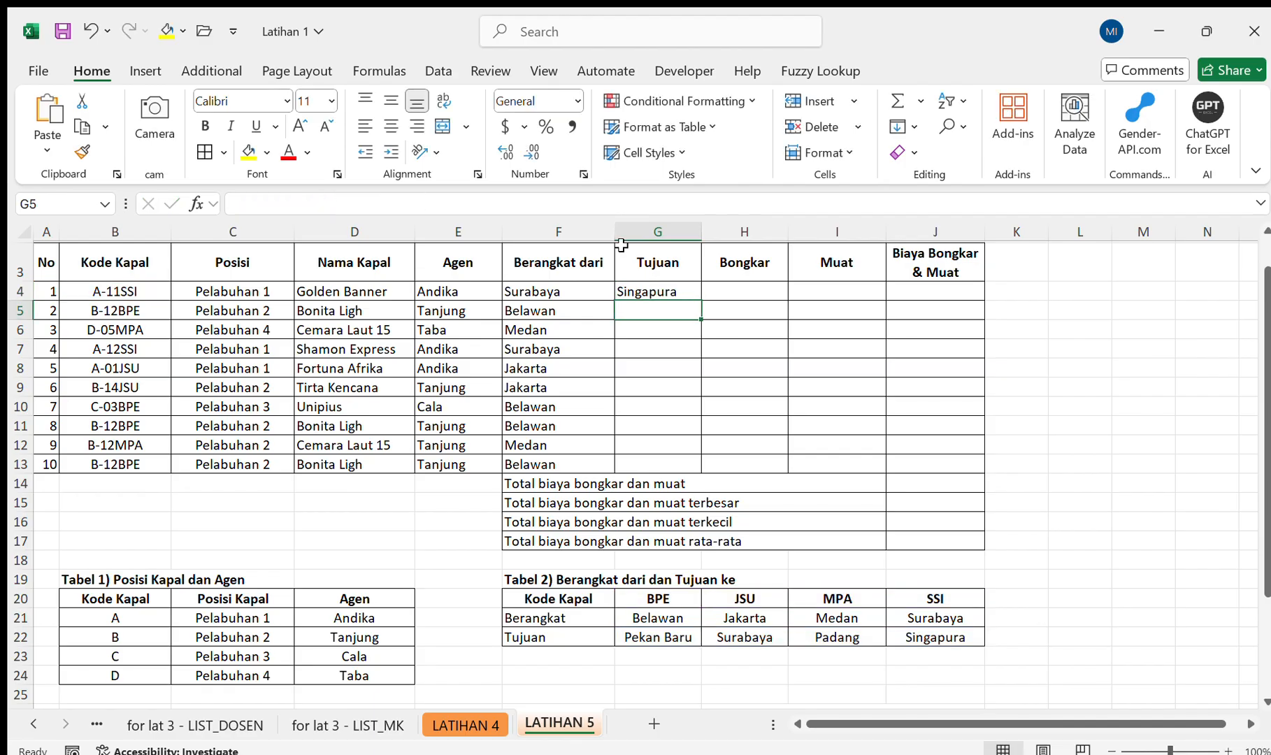
left_click(703, 292)
left_click_drag(661, 275, 706, 476)
left_click(679, 291)
Start an INDEX formula in the Bongkar cell H4 with the Tabel 3 Bongkar column $C$28:$C$31 as the absolute array.
left_click(754, 287)
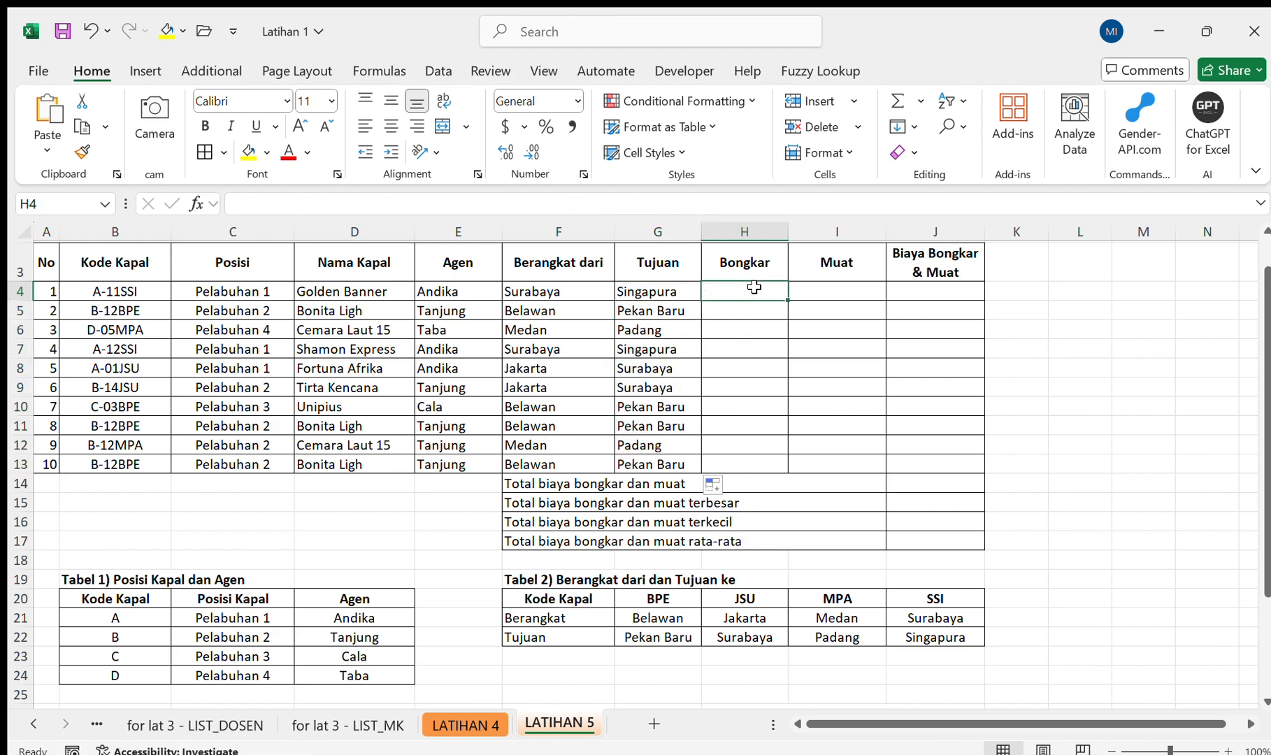
scroll(754, 287, "down", 3)
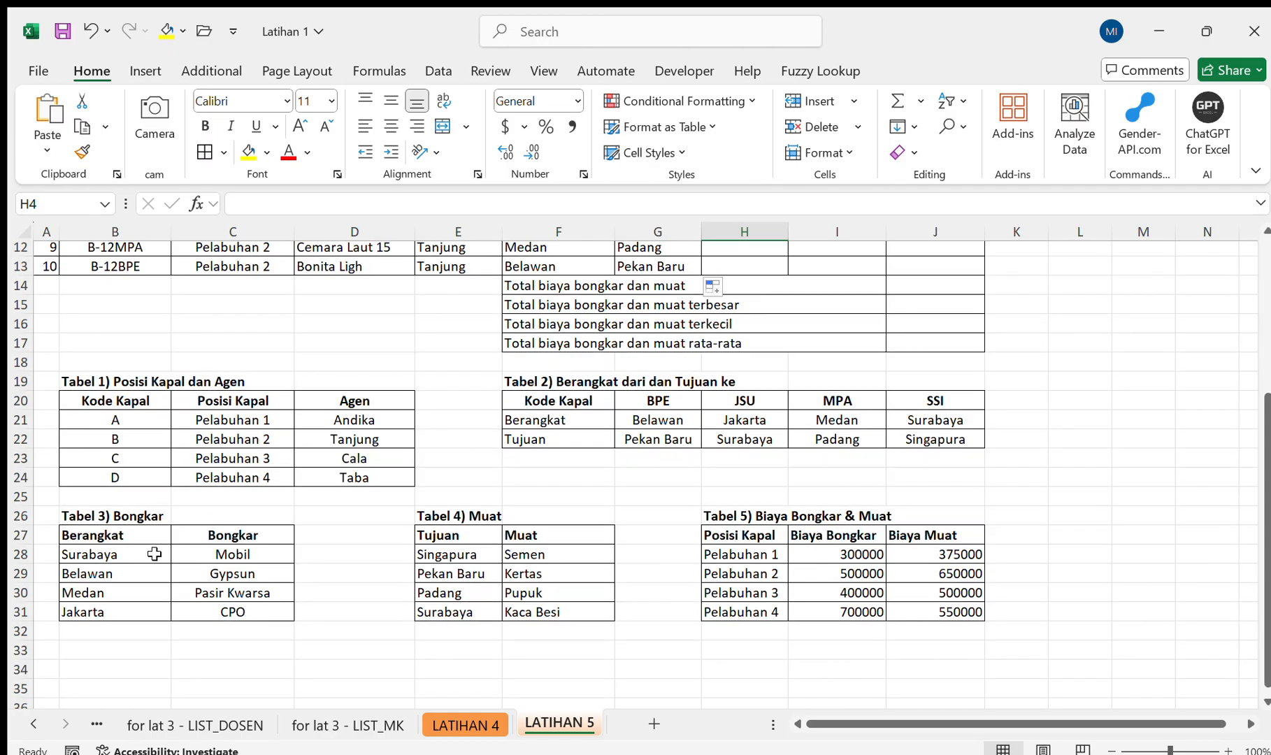
left_click_drag(146, 557, 175, 608)
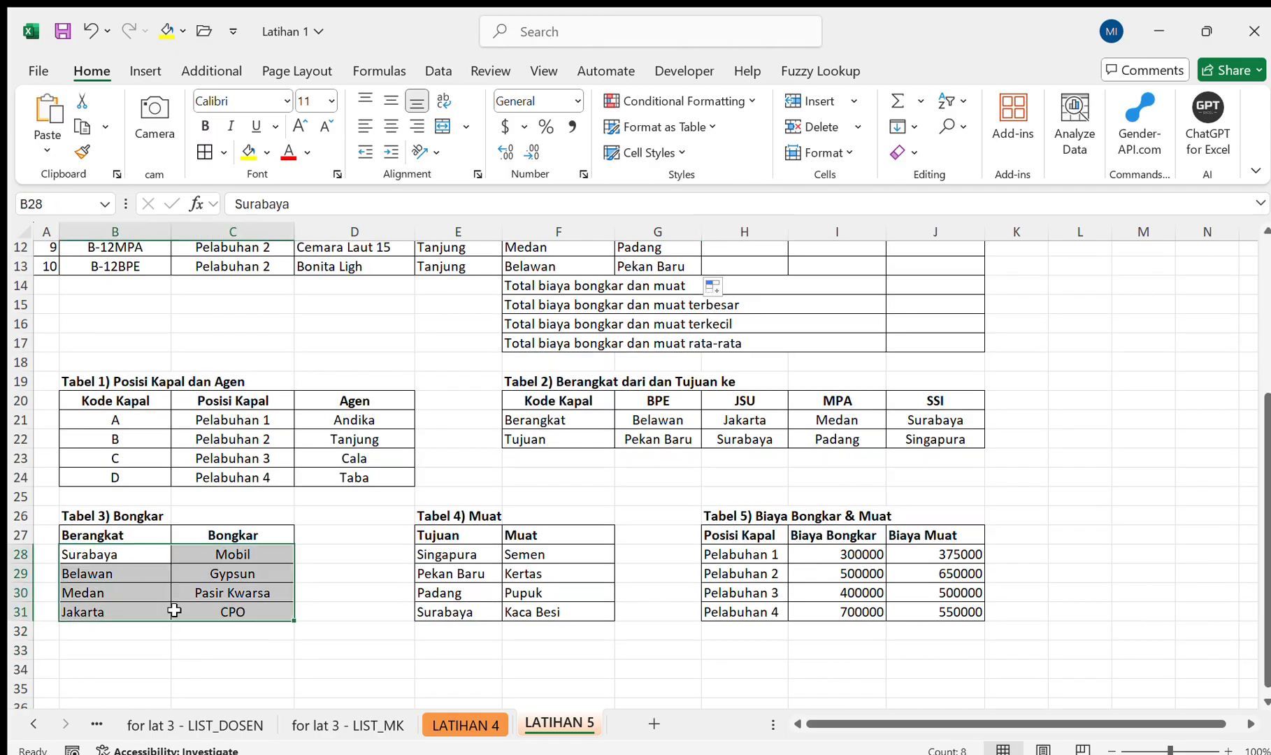
scroll(452, 477, "up", 4)
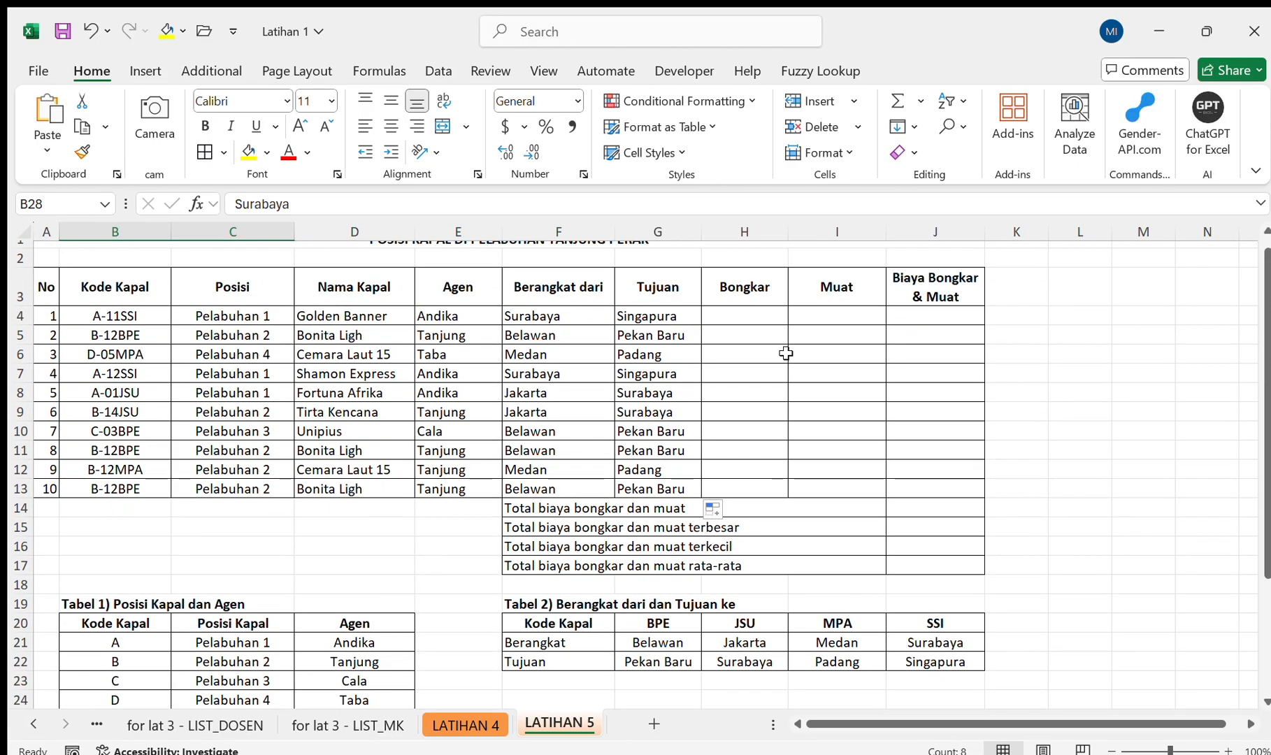
left_click(745, 322)
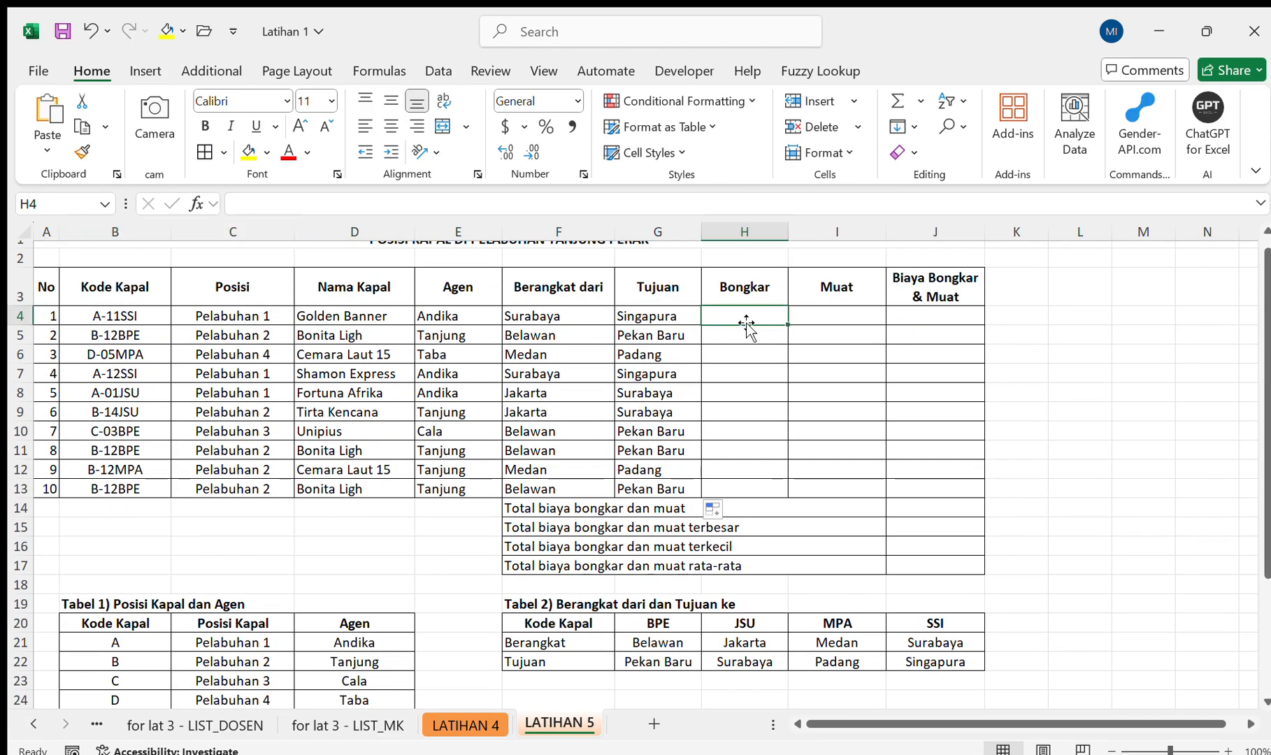
type("=INDEX(")
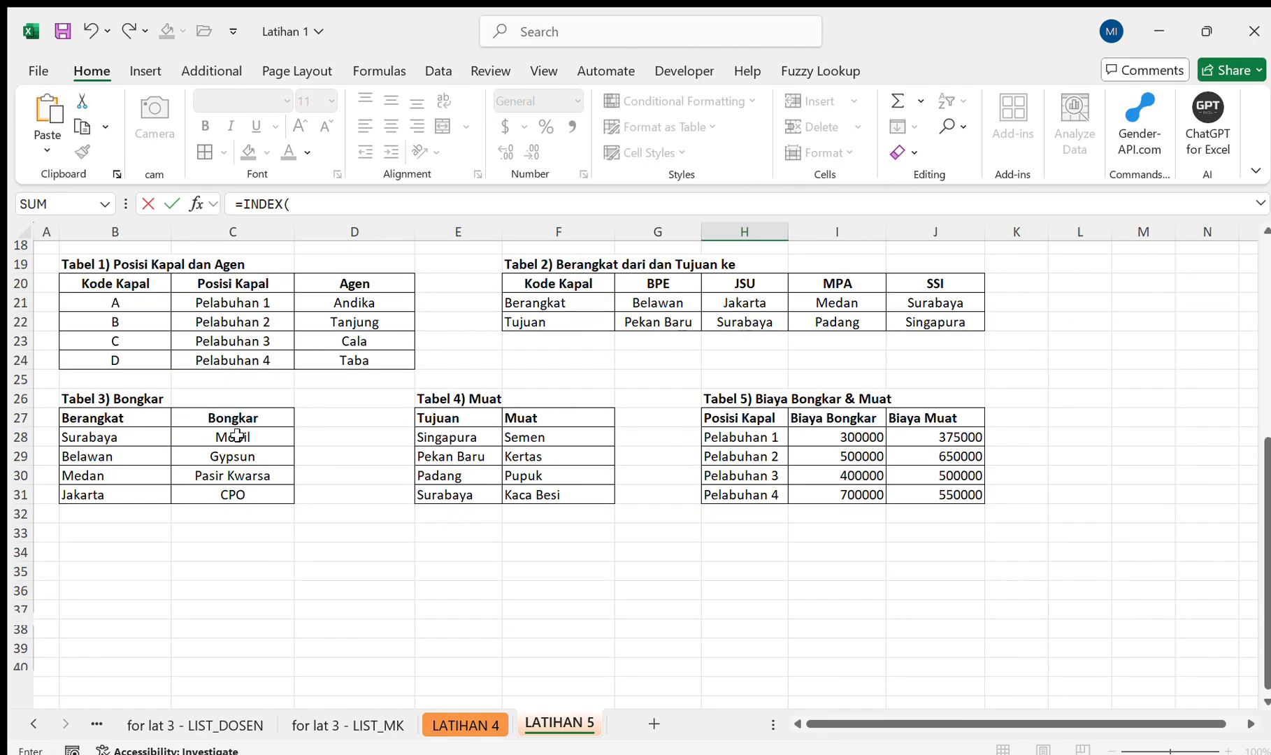
left_click_drag(226, 434, 228, 501)
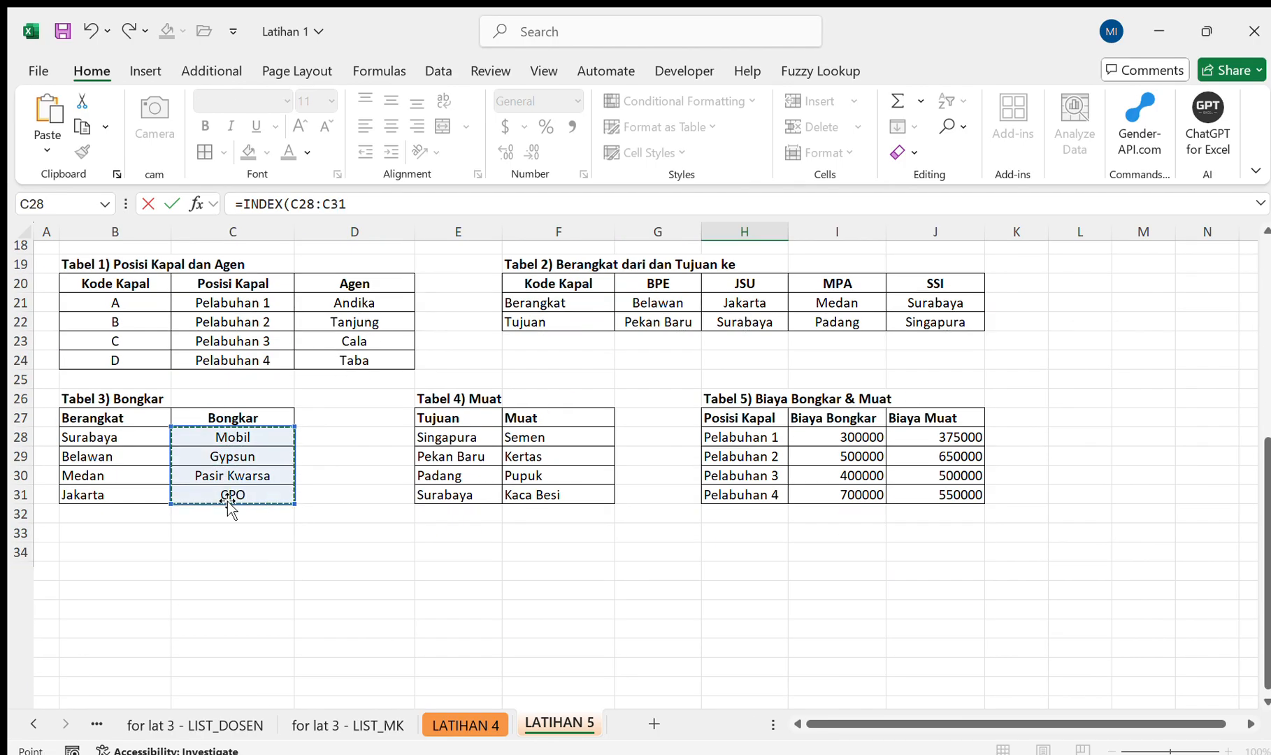
key("F4")
Add a nested MATCH to the H4 formula with the Berangkat dari cell F4 as lookup value.
type(",MA")
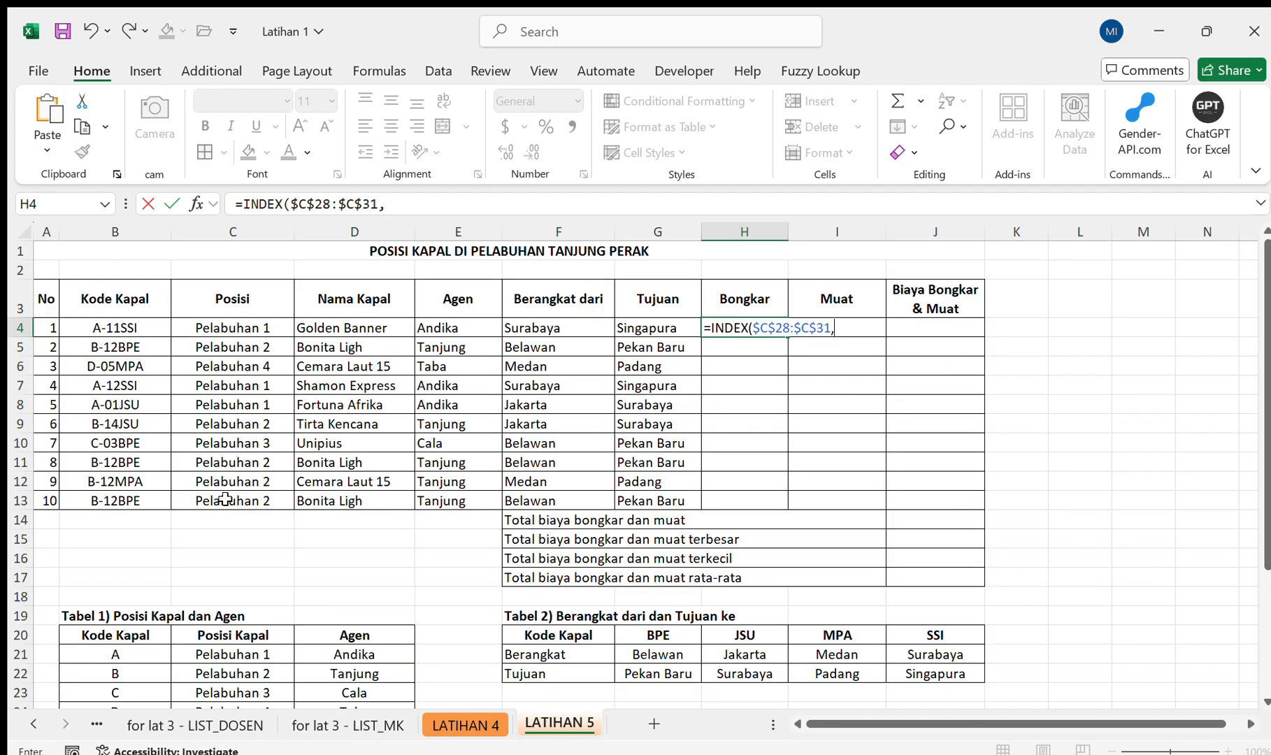
key("Tab")
key("BackSpace")
key("BackSpace")
key("BackSpace")
key("BackSpace")
key("BackSpace")
key("BackSpace")
key("BackSpace")
key("BackSpace")
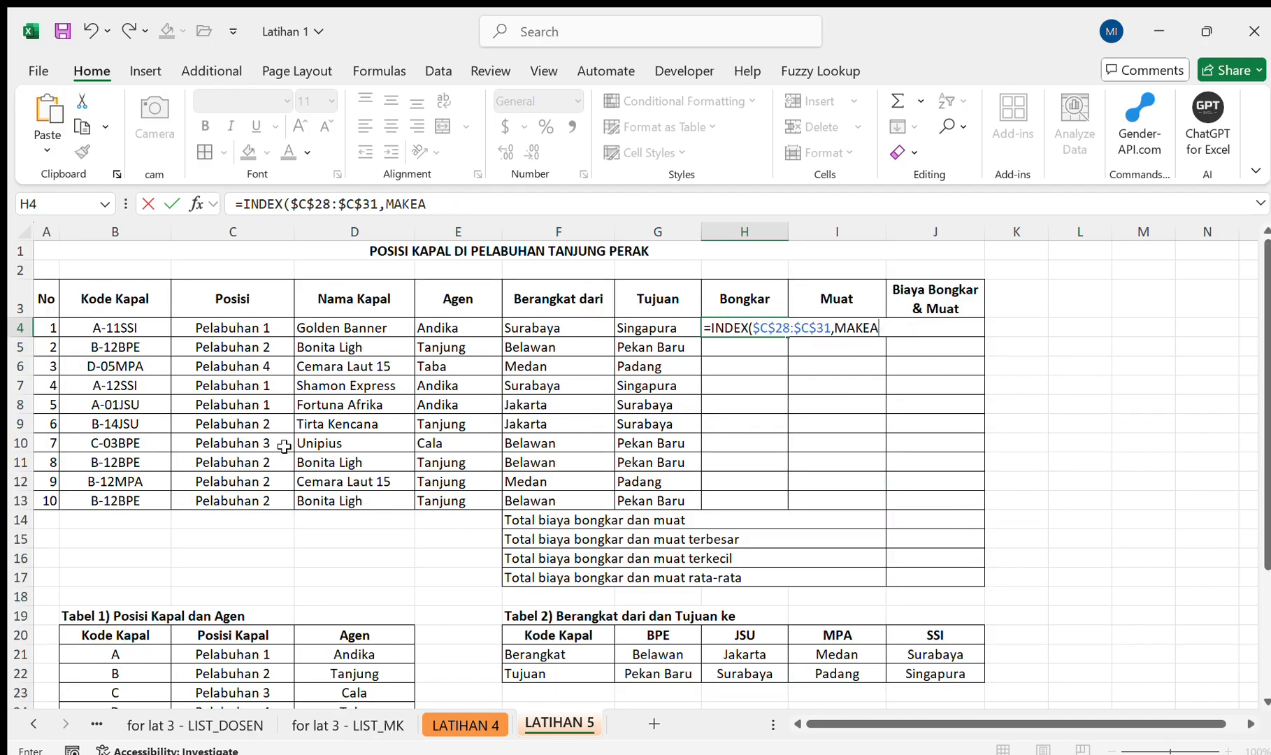
type("tch")
key("Tab")
left_click(518, 328)
type(",")
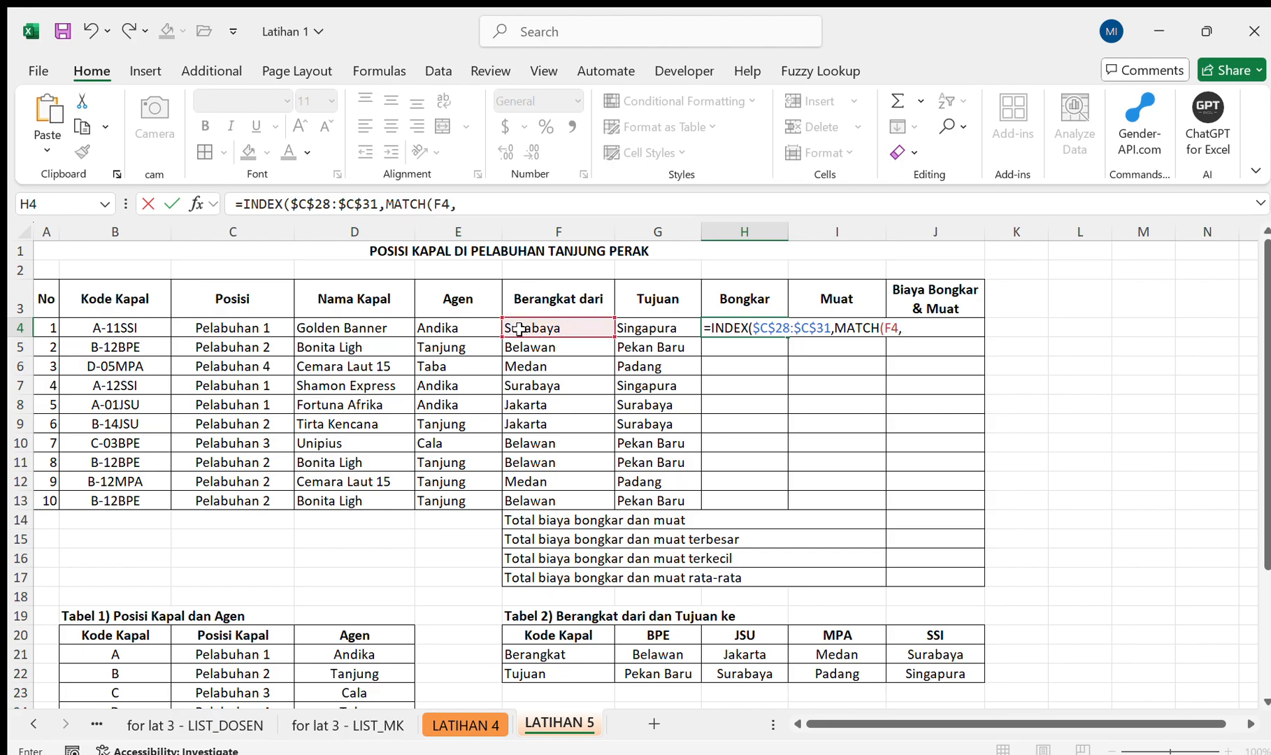
Complete the MATCH in H4 with lookup range $B$28:$B$31 and match type 0, and fill the formula down to H13.
scroll(518, 328, "down", 2)
left_click_drag(125, 650, 147, 680)
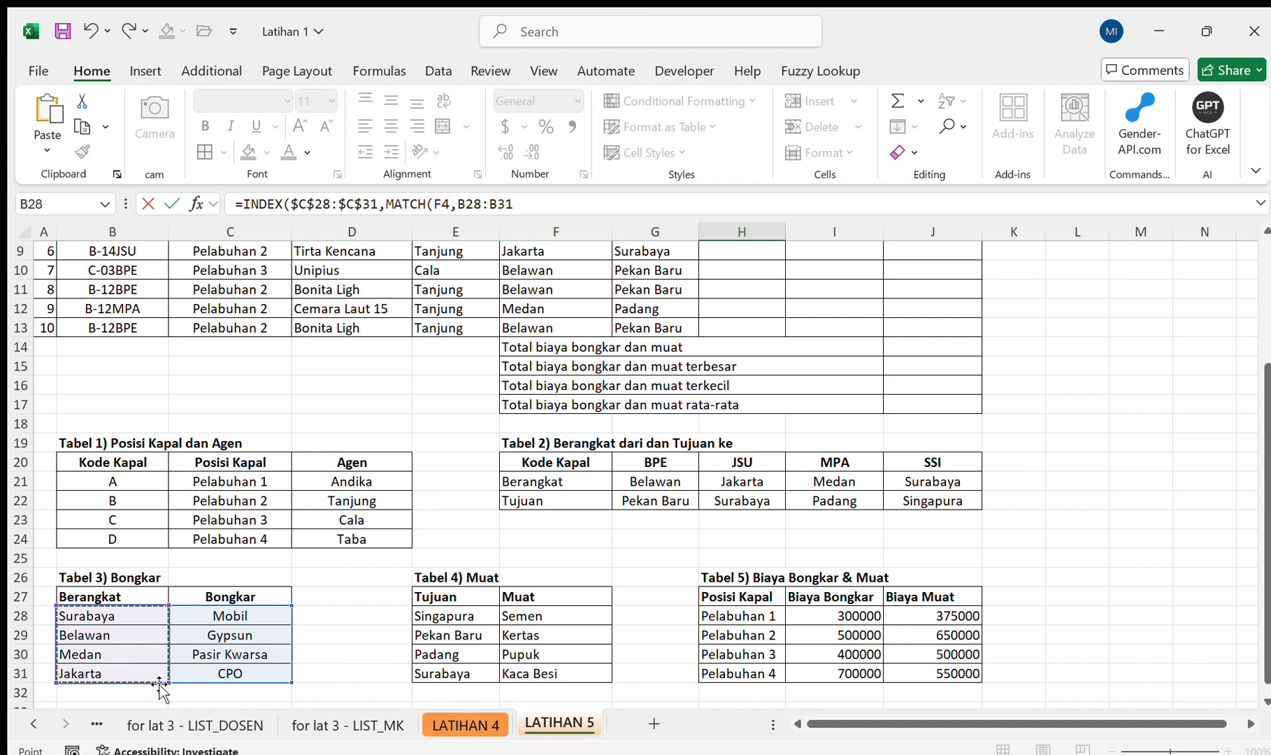
key("F4")
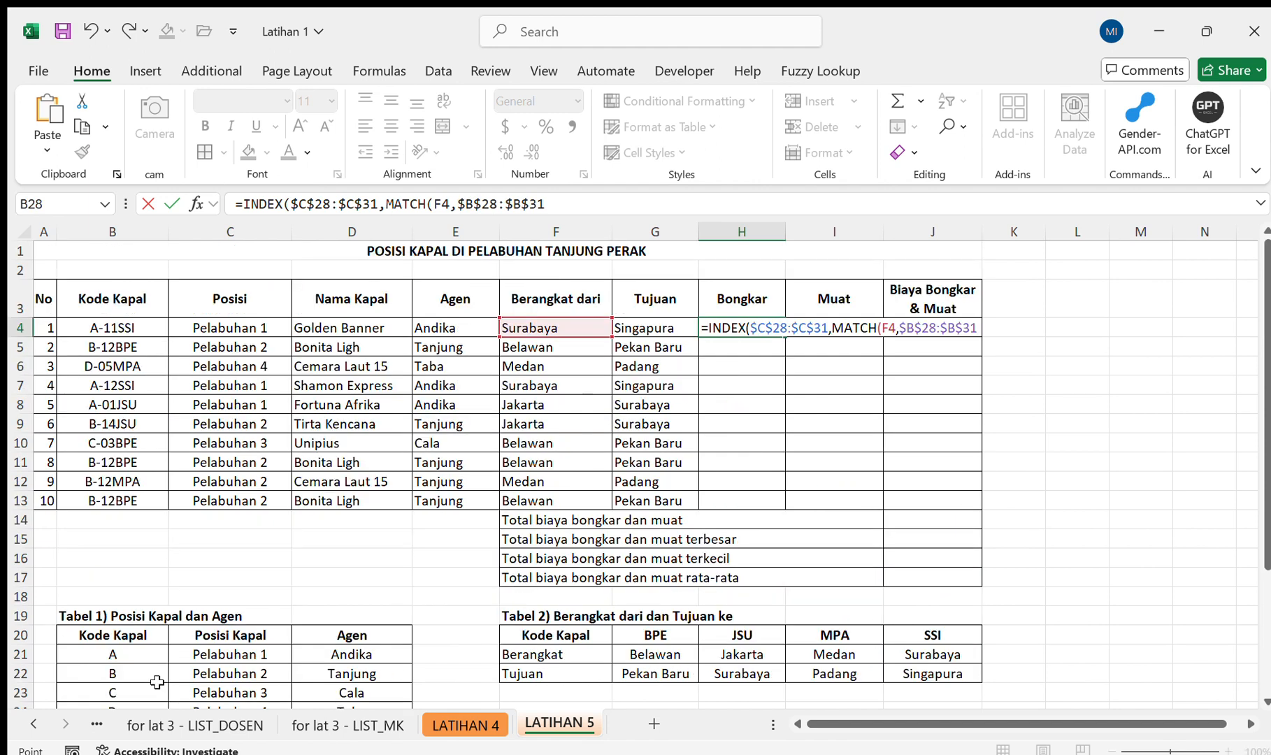
type(",0))")
key("Return")
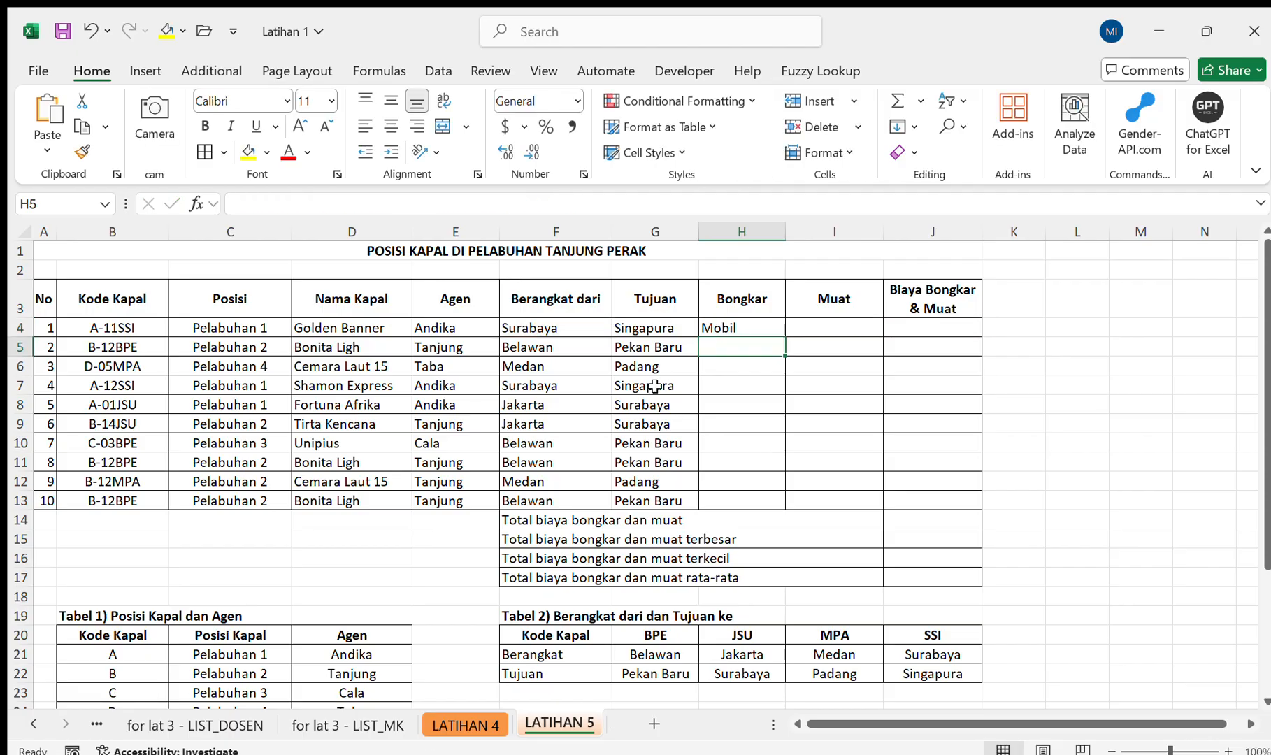
left_click(755, 318)
left_click_drag(784, 336, 795, 502)
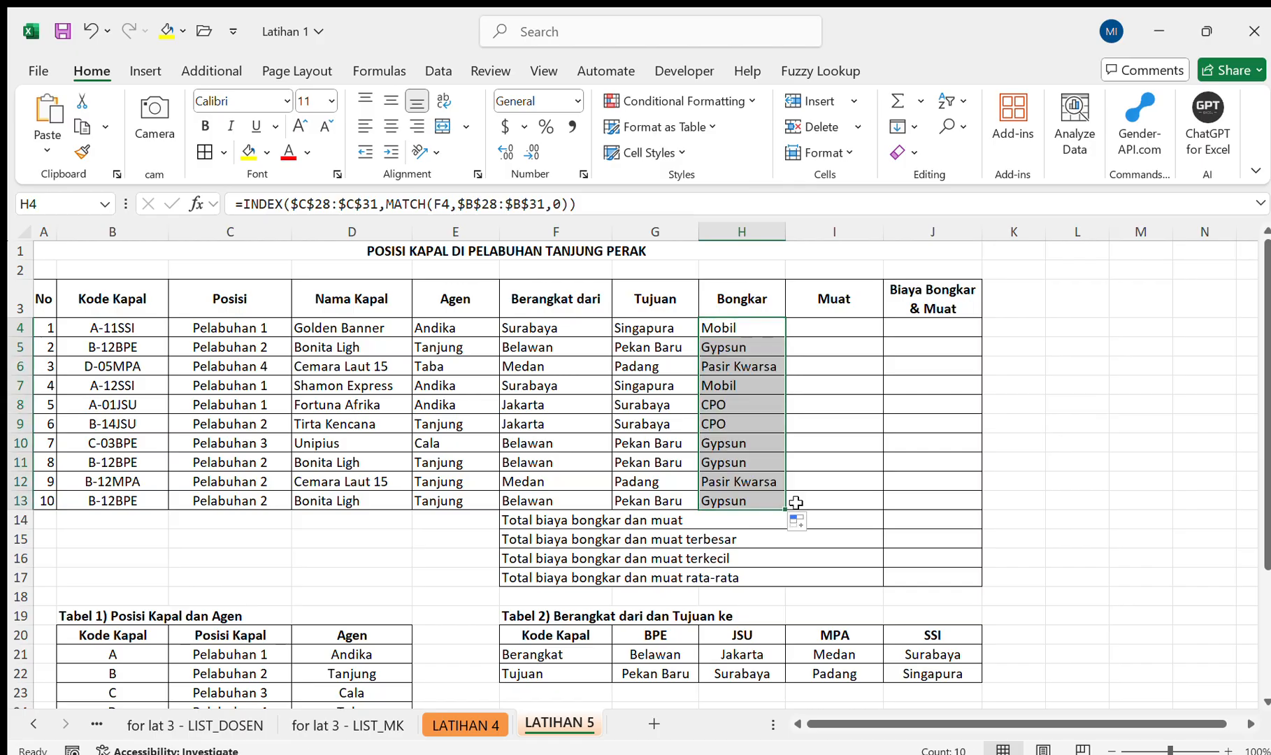
Start an INDEX formula in the Muat cell I4 with the Tabel 4 Muat column $F$28:$F$31 as the absolute array.
scroll(795, 501, "down", 3)
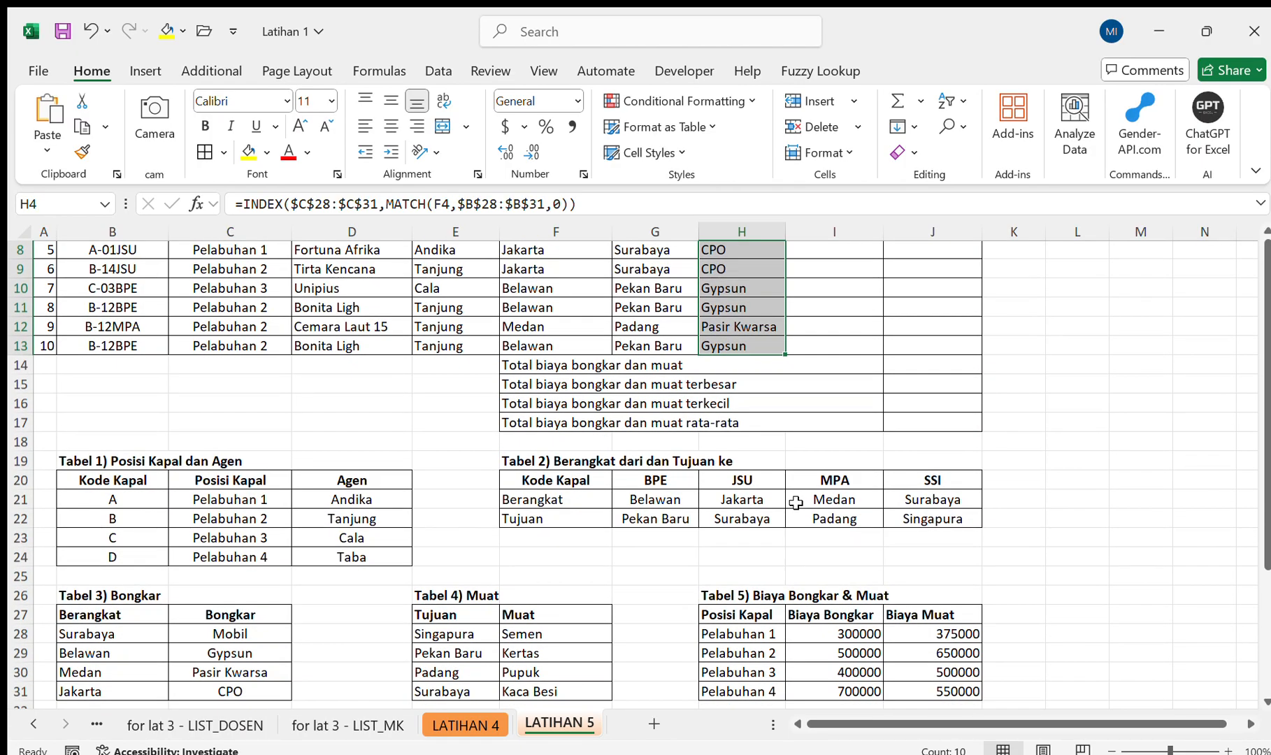
scroll(701, 552, "up", 3)
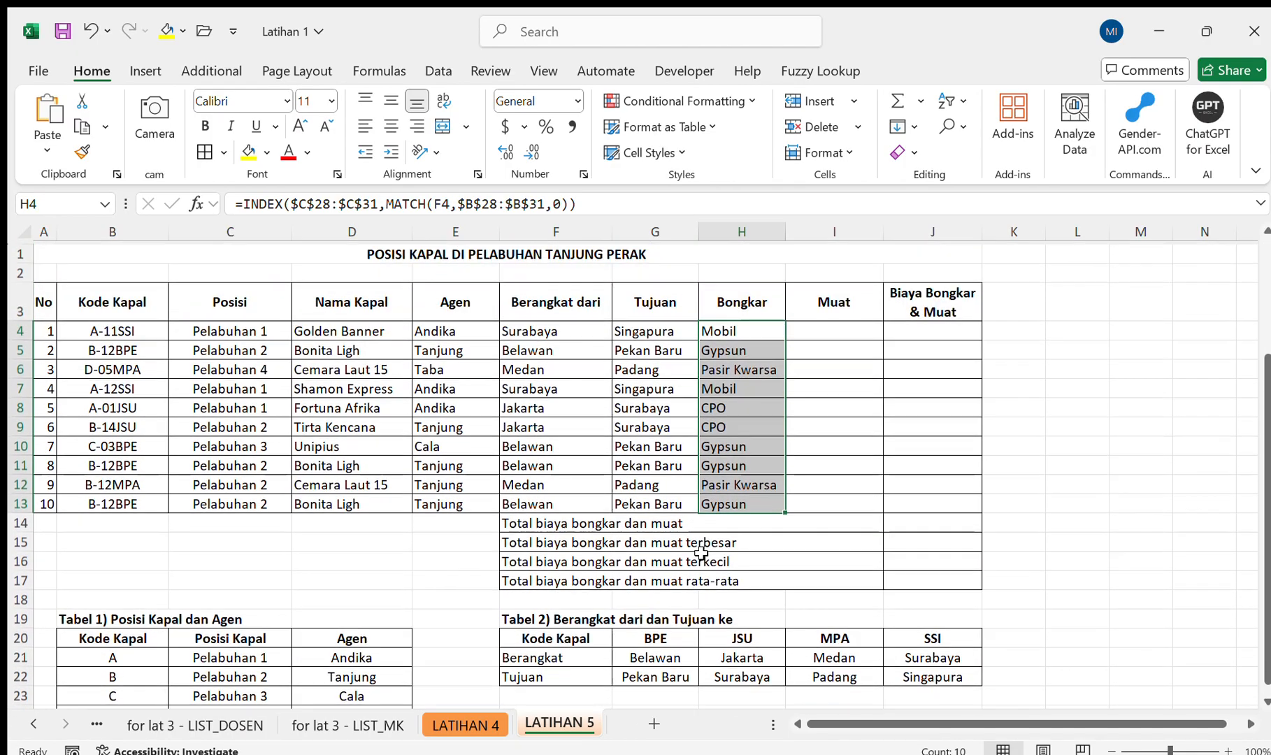
left_click(839, 313)
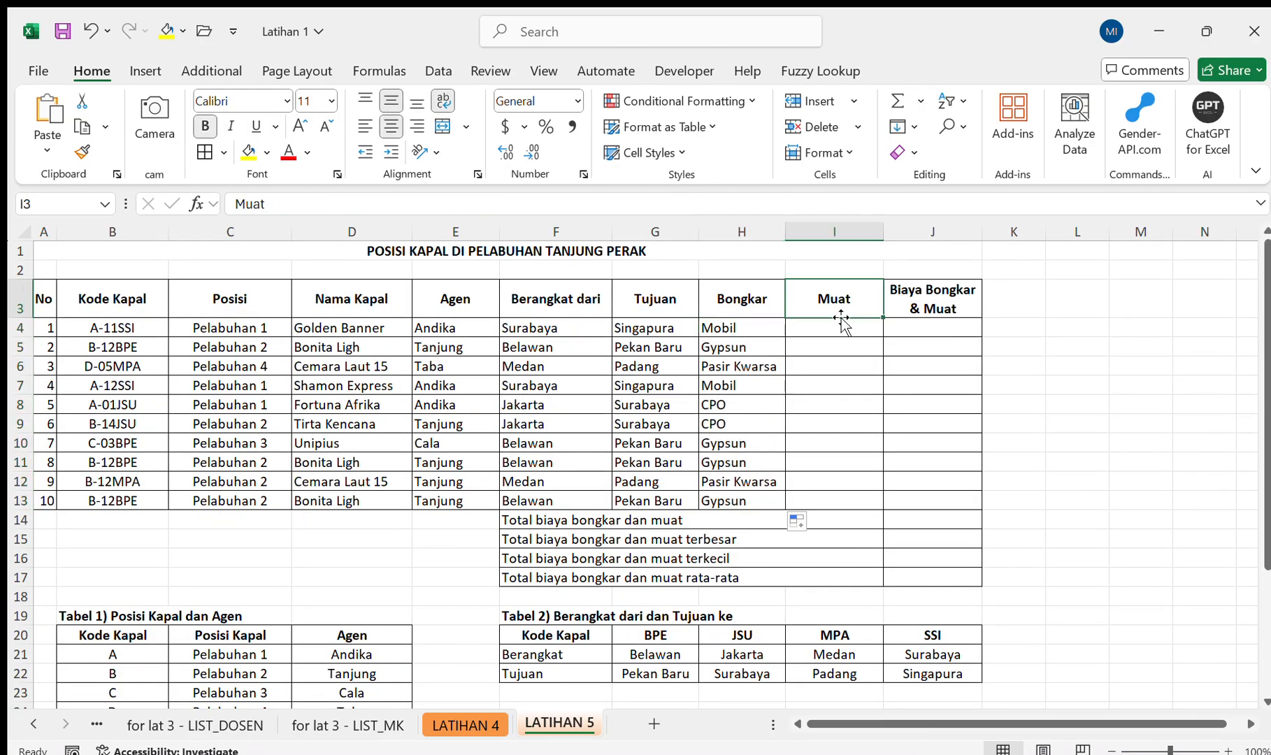
left_click(837, 329)
type("=INDEX(")
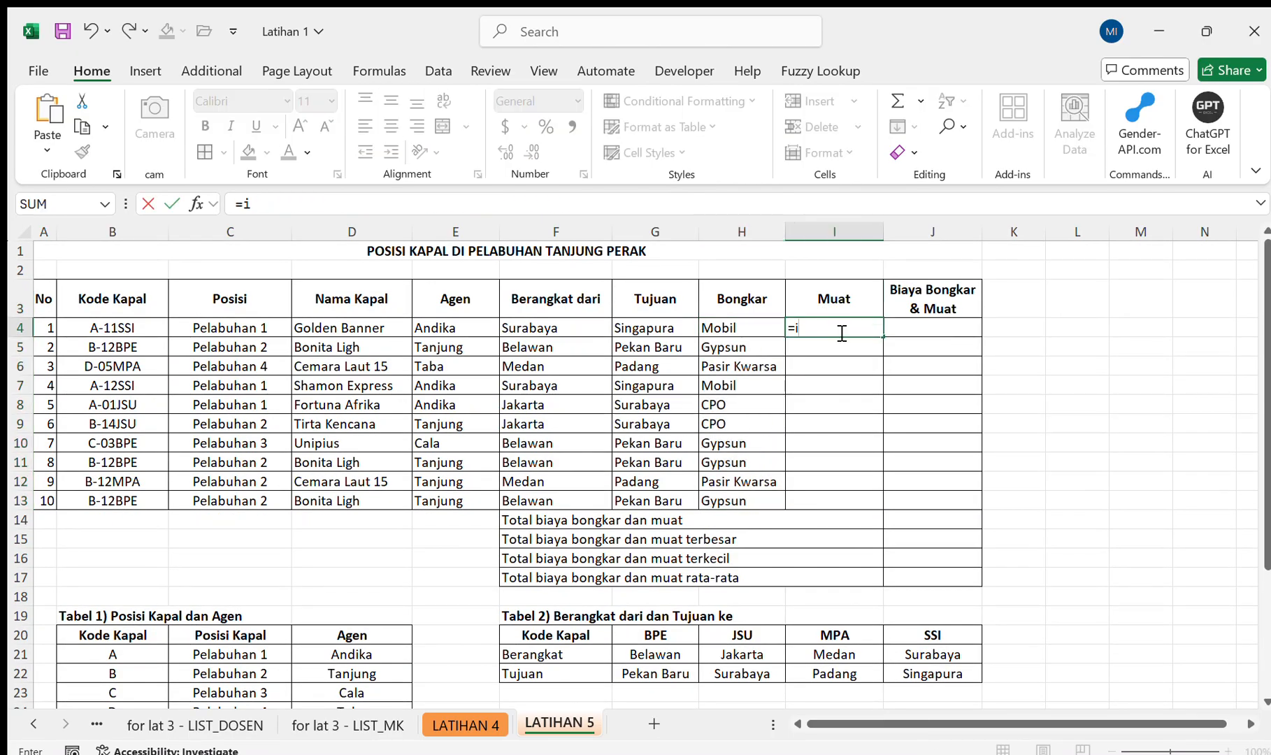
scroll(841, 333, "down", 7)
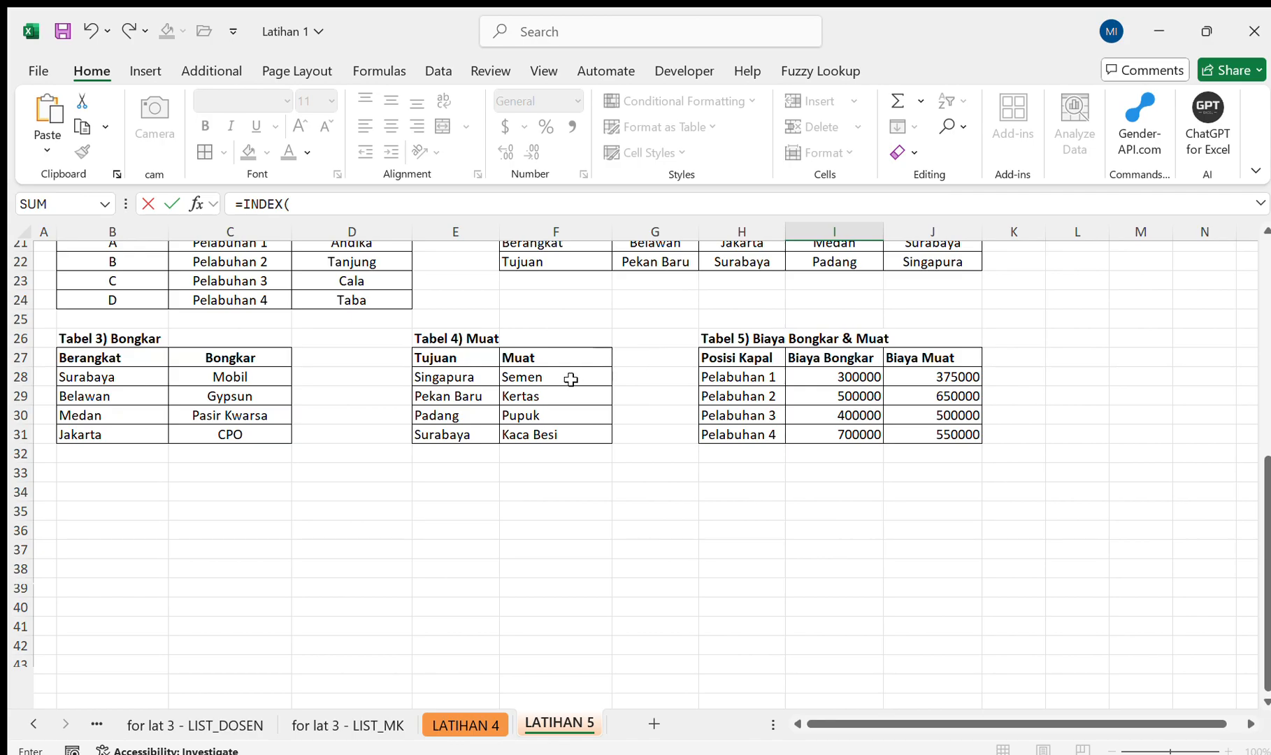
left_click_drag(569, 376, 566, 437)
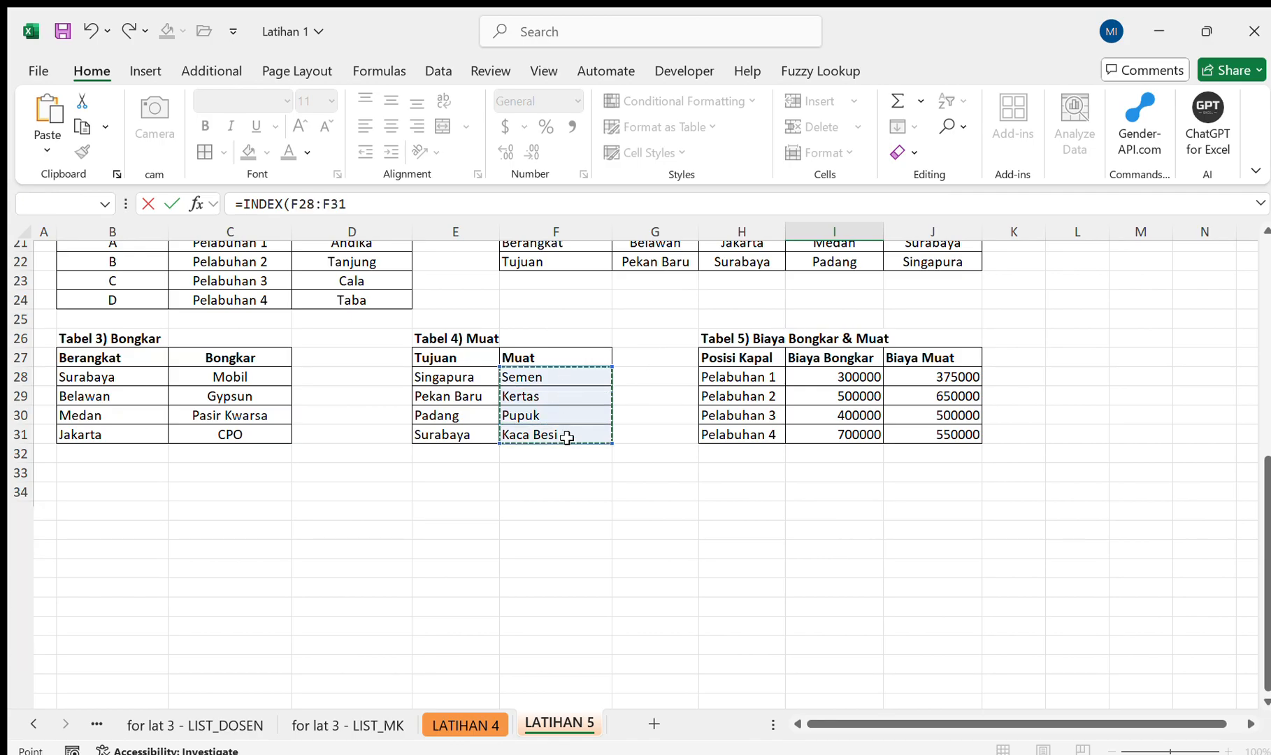
key("F4")
type(",")
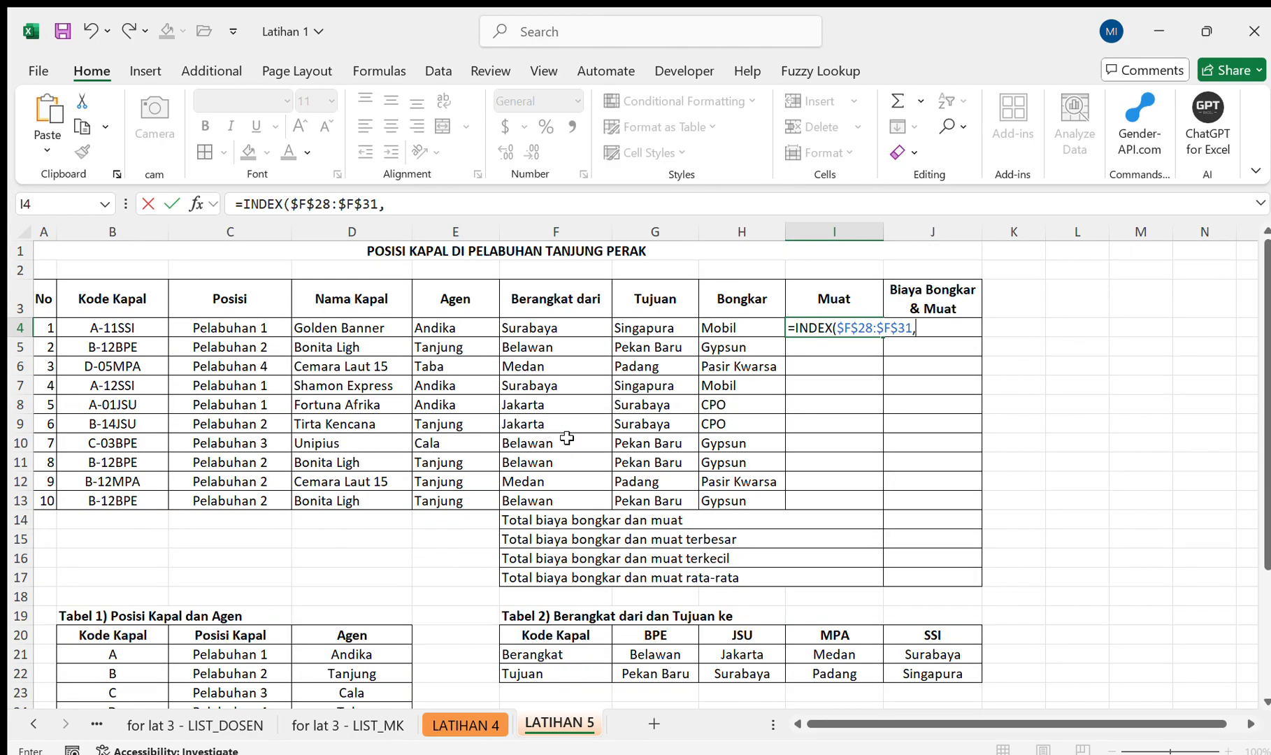
type("m")
Add a nested MATCH to the I4 formula with the Tujuan cell G4 as lookup value.
key("Tab")
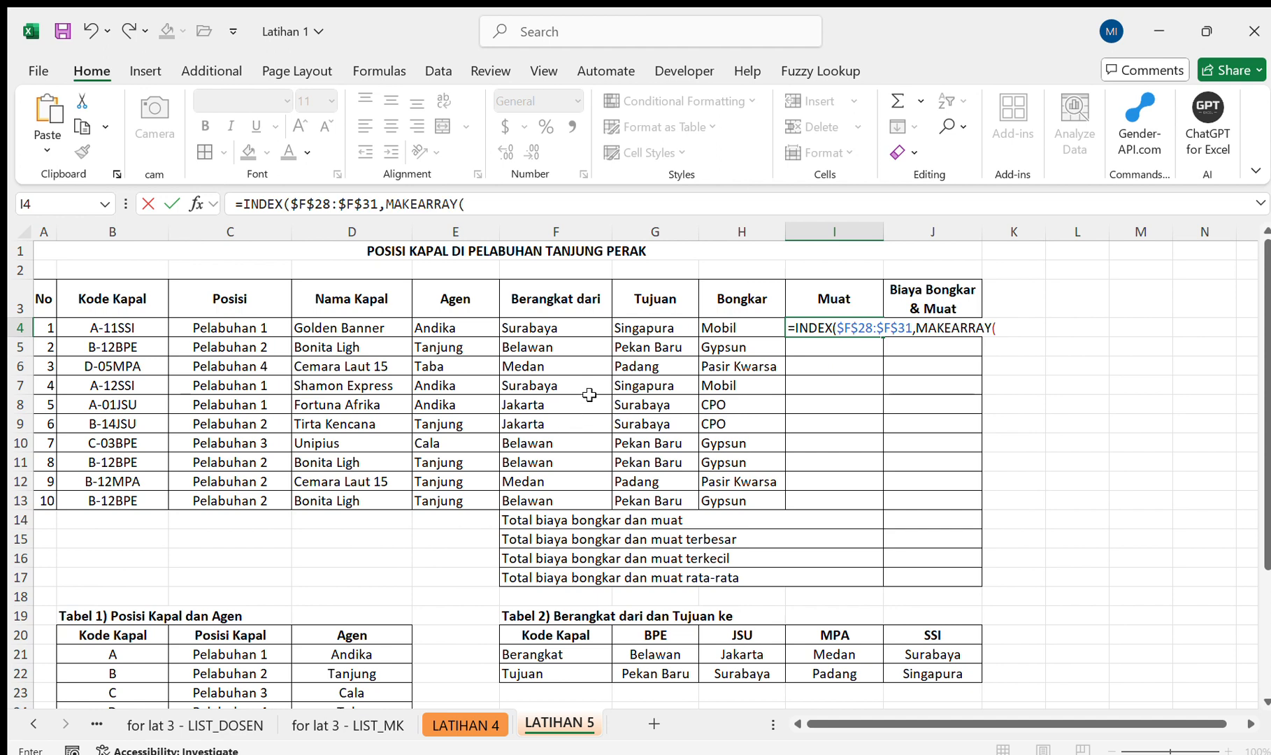
key("BackSpace")
key("BackSpace")
key("BackSpace")
key("BackSpace")
key("BackSpace")
key("BackSpace")
key("BackSpace")
key("BackSpace")
type("t")
key("Tab")
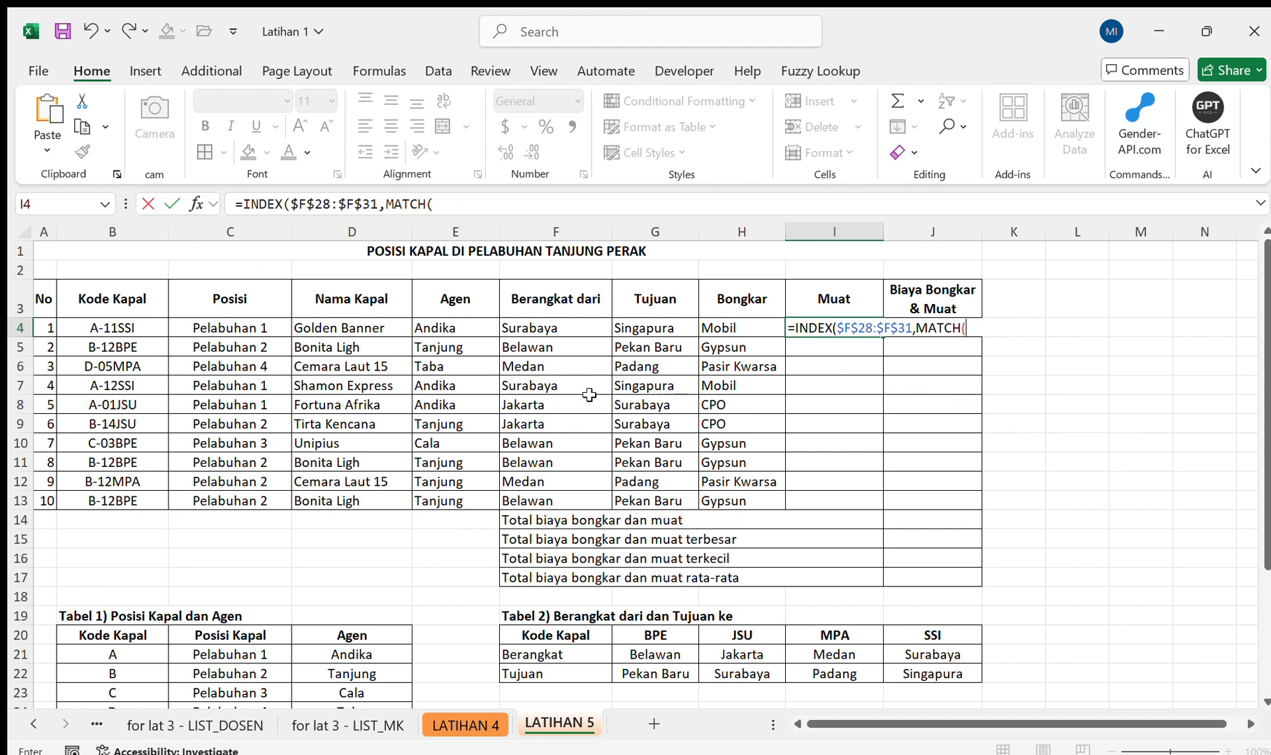
left_click(677, 328)
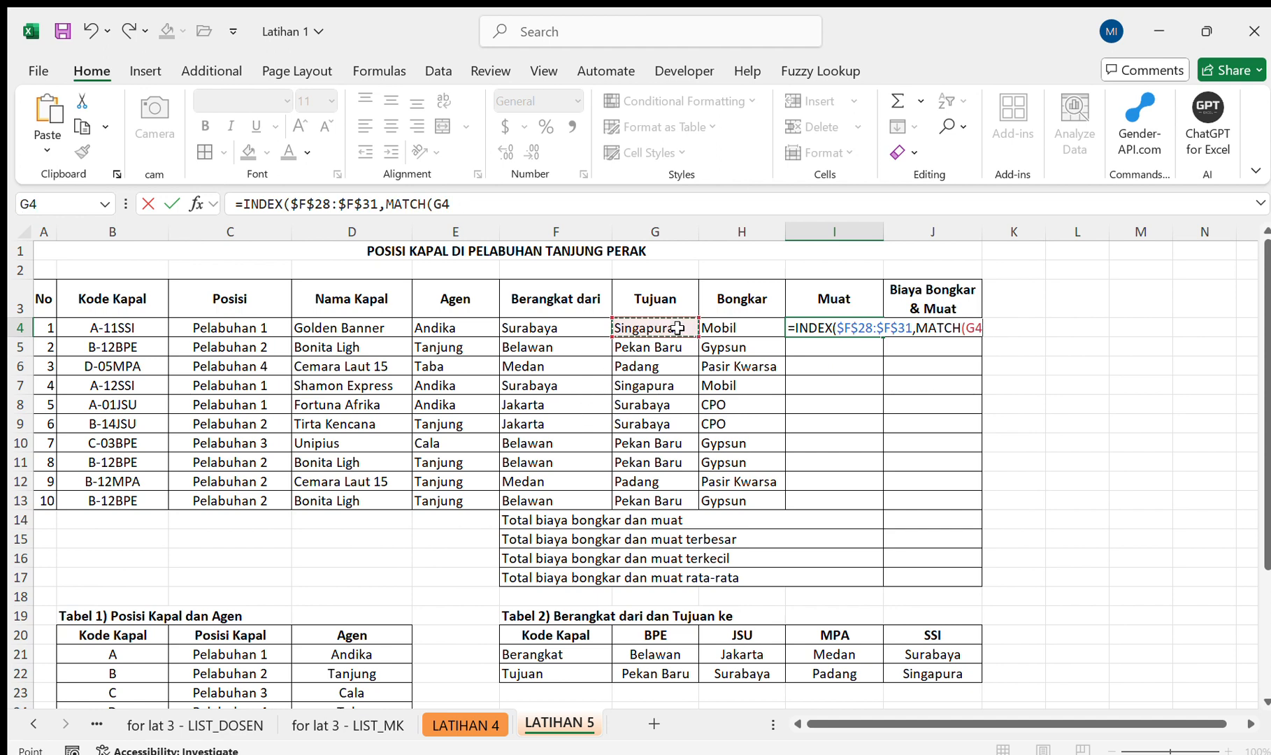
type("m")
key("BackSpace")
Complete the MATCH in I4 with the Tabel 4 Tujuan range $E$28:$E$31 and match type 0.
scroll(677, 328, "down", 4)
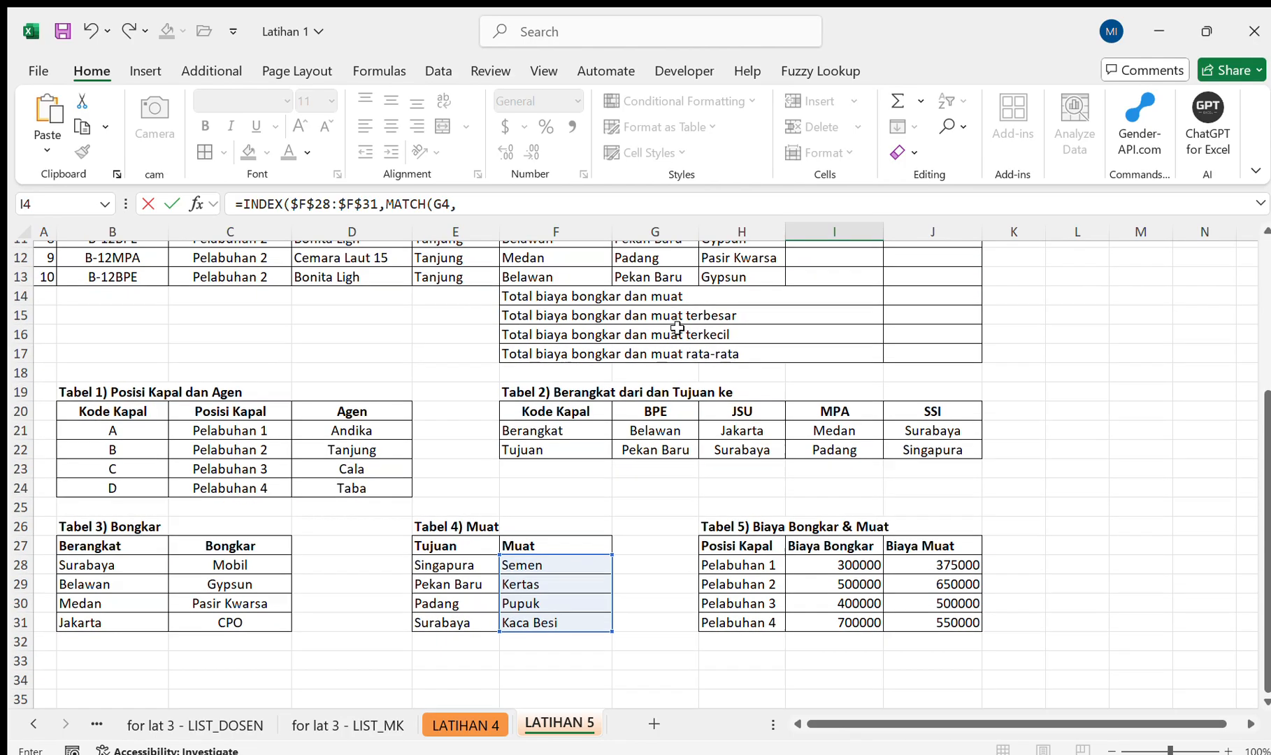
left_click_drag(485, 585, 485, 624)
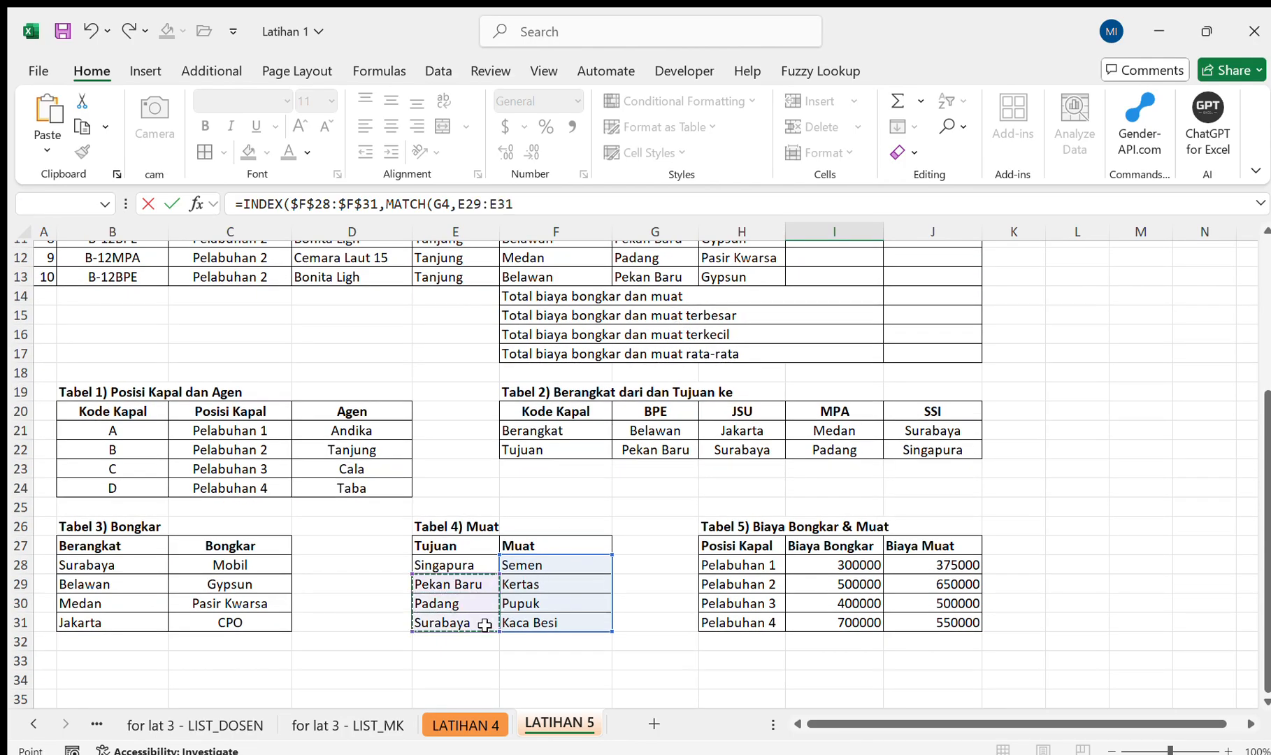
left_click_drag(468, 552, 462, 622)
left_click(459, 565)
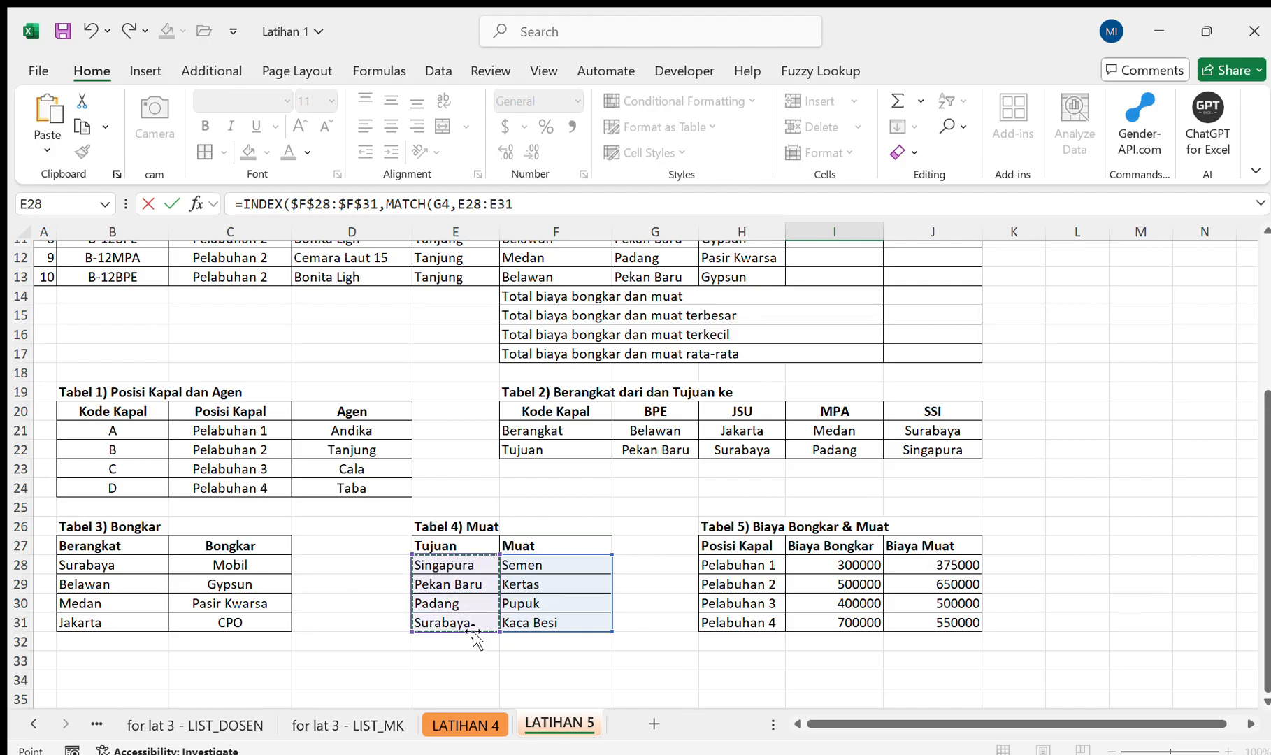
key("F4")
type(",0))")
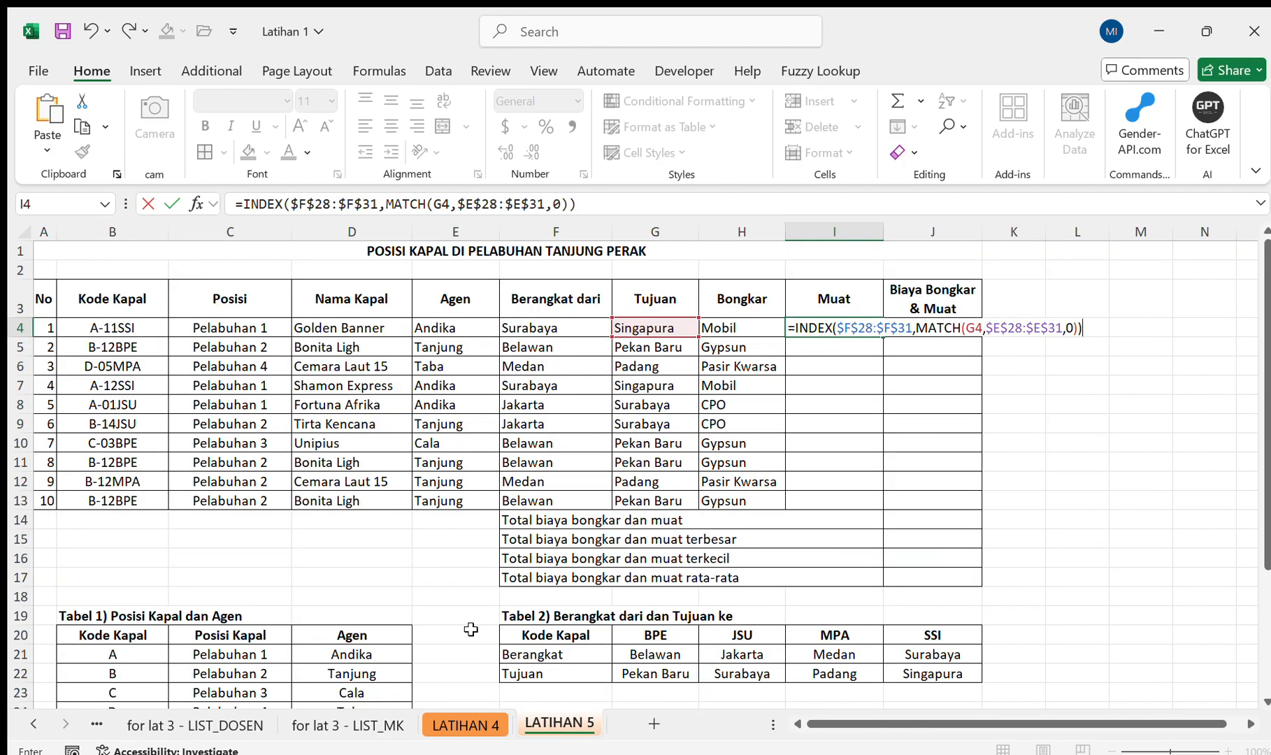
key("Return")
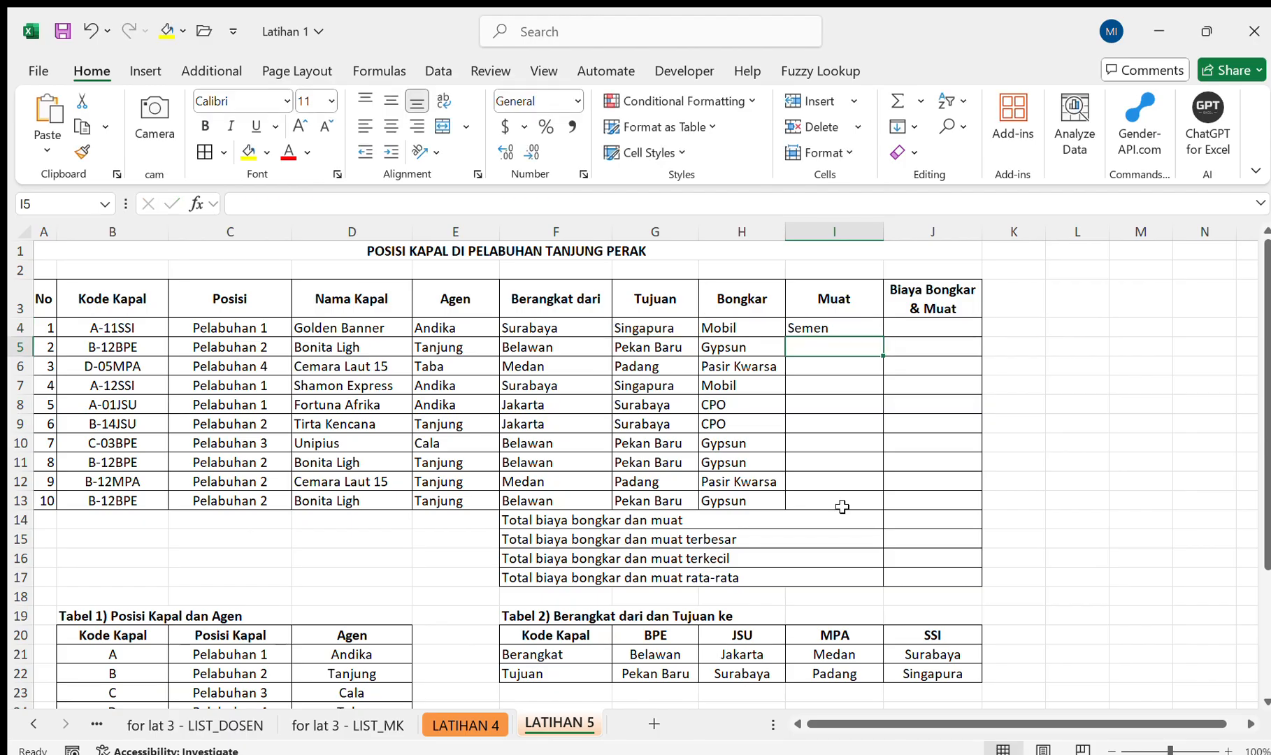
Fill the Muat formula from I4 down to I13.
left_click(870, 327)
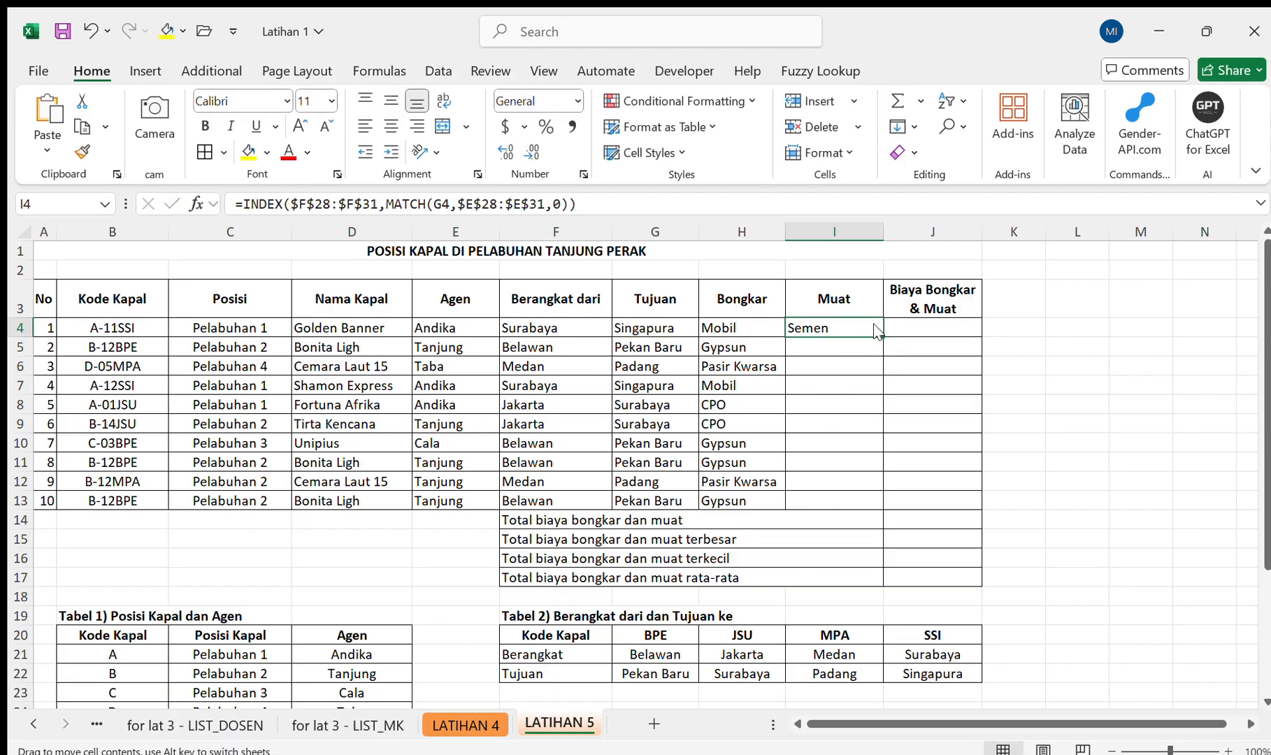
left_click_drag(883, 334, 889, 500)
scroll(890, 500, "down", 3)
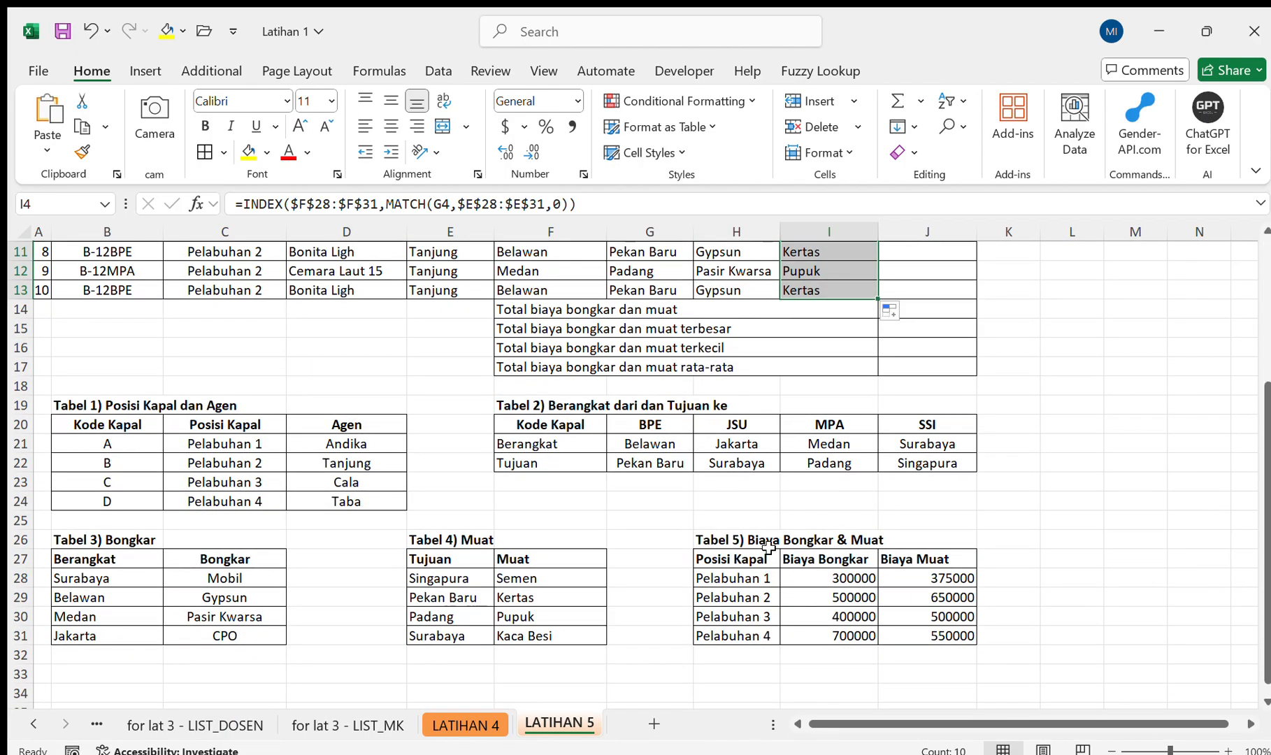
scroll(768, 548, "up", 3)
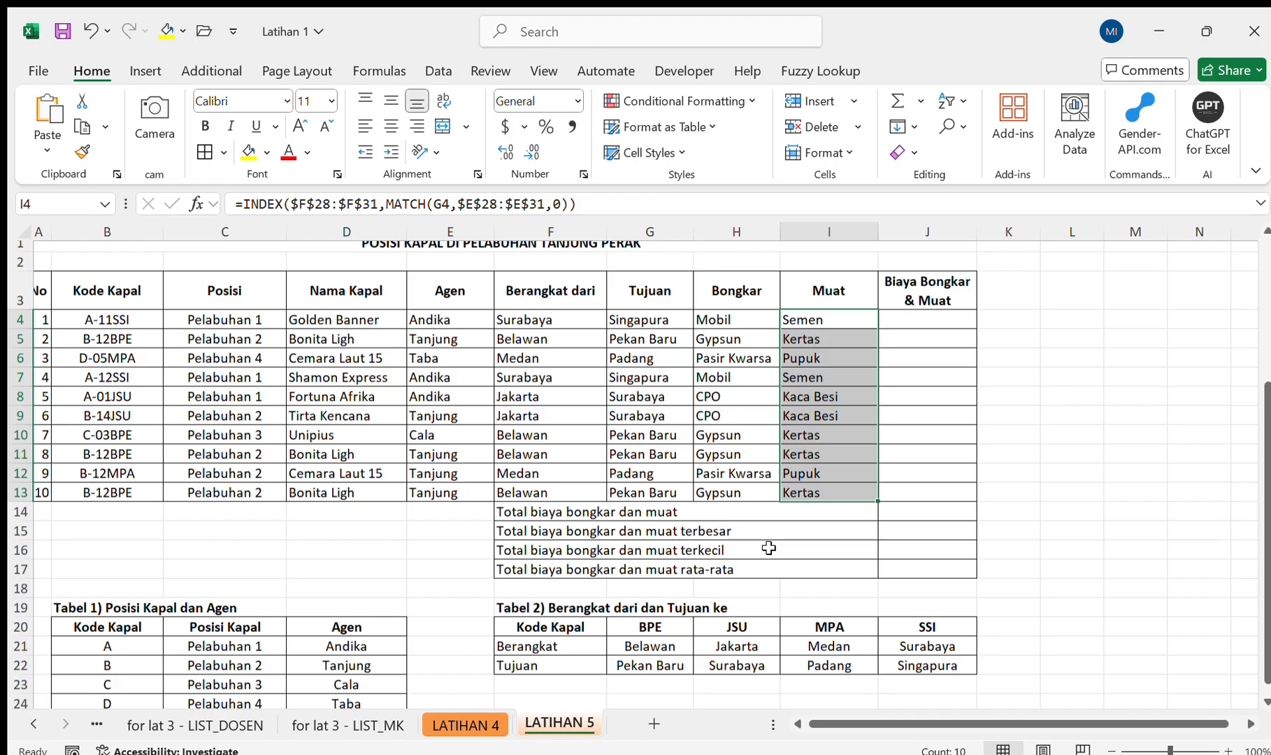
scroll(768, 548, "down", 5)
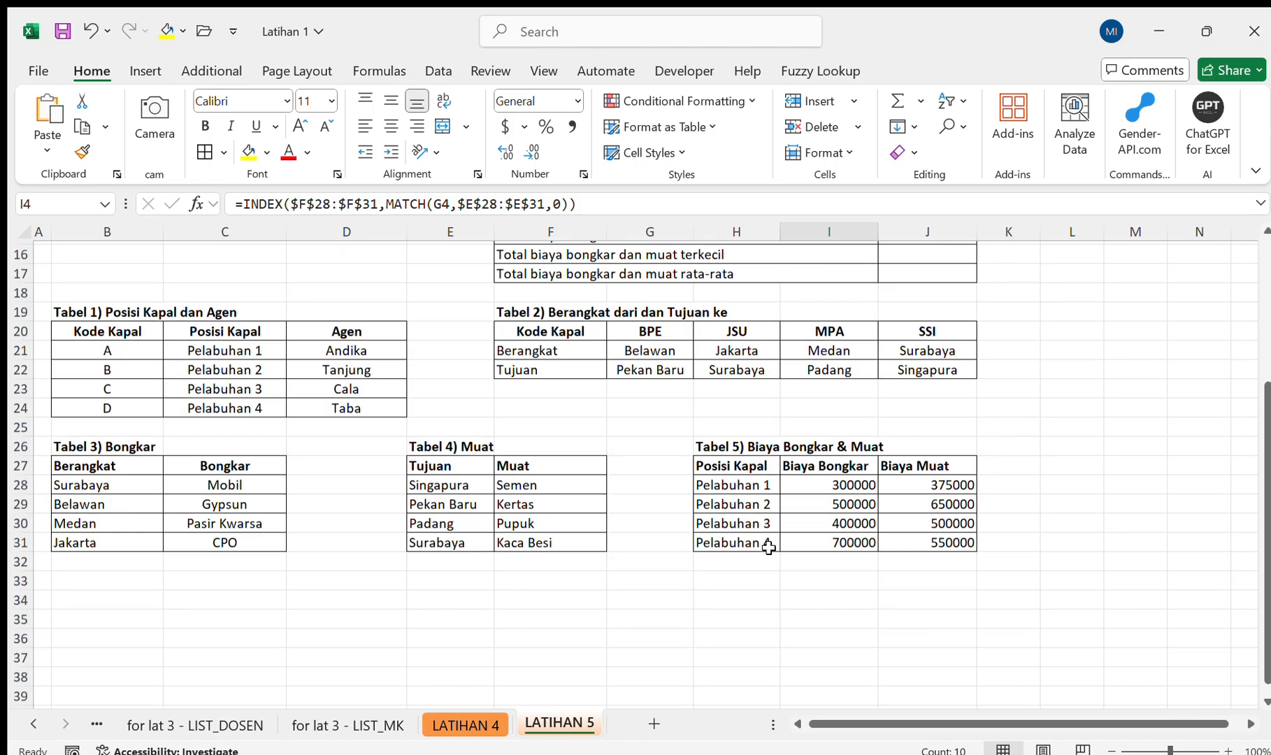
scroll(769, 548, "up", 2)
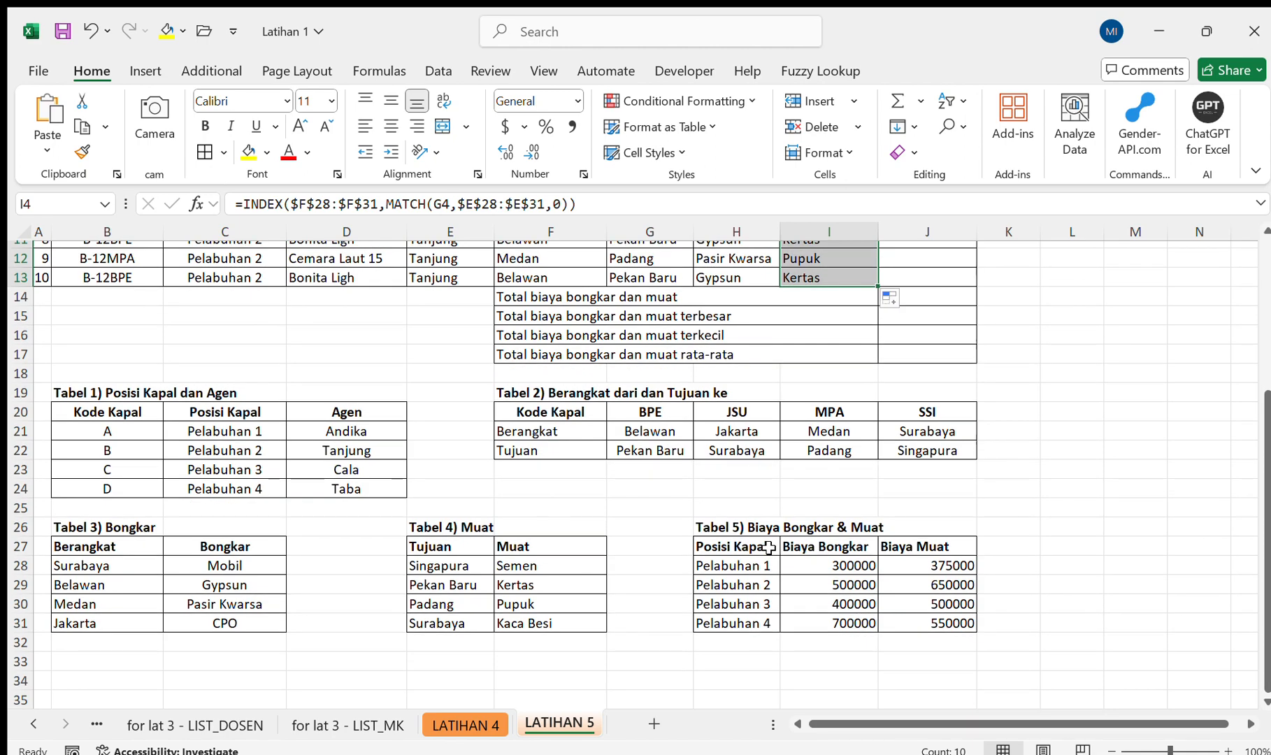
Start an INDEX formula in the Biaya Bongkar & Muat cell J4 with the Tabel 5 Biaya Bongkar column $I$28:$I$31 as the absolute array.
scroll(768, 548, "up", 3)
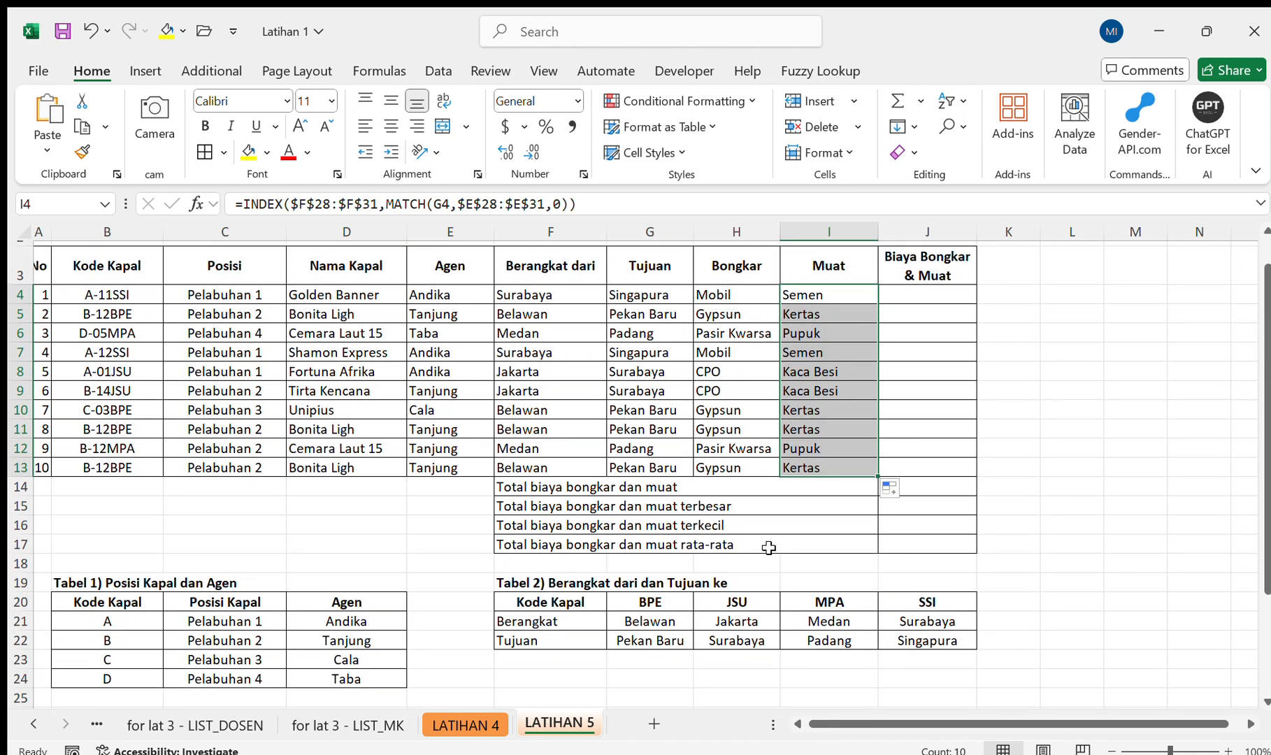
scroll(768, 548, "down", 4)
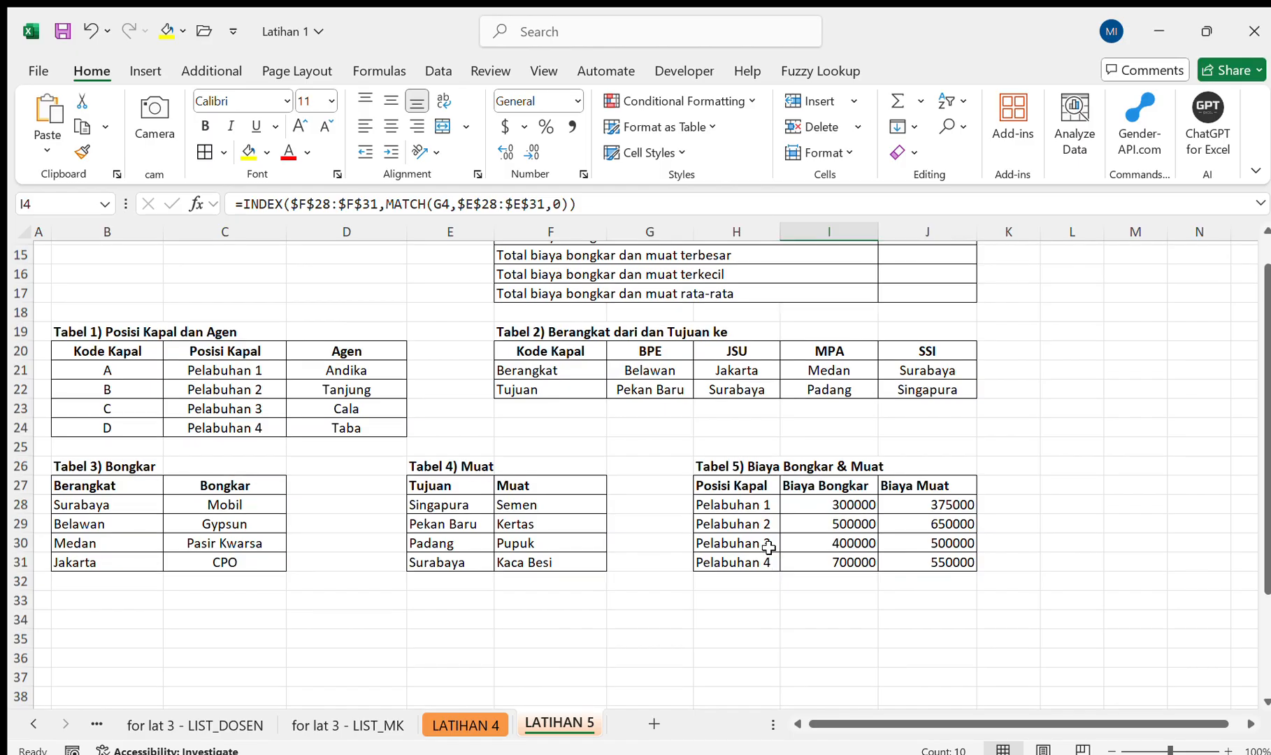
scroll(768, 548, "up", 1)
scroll(768, 548, "up", 2)
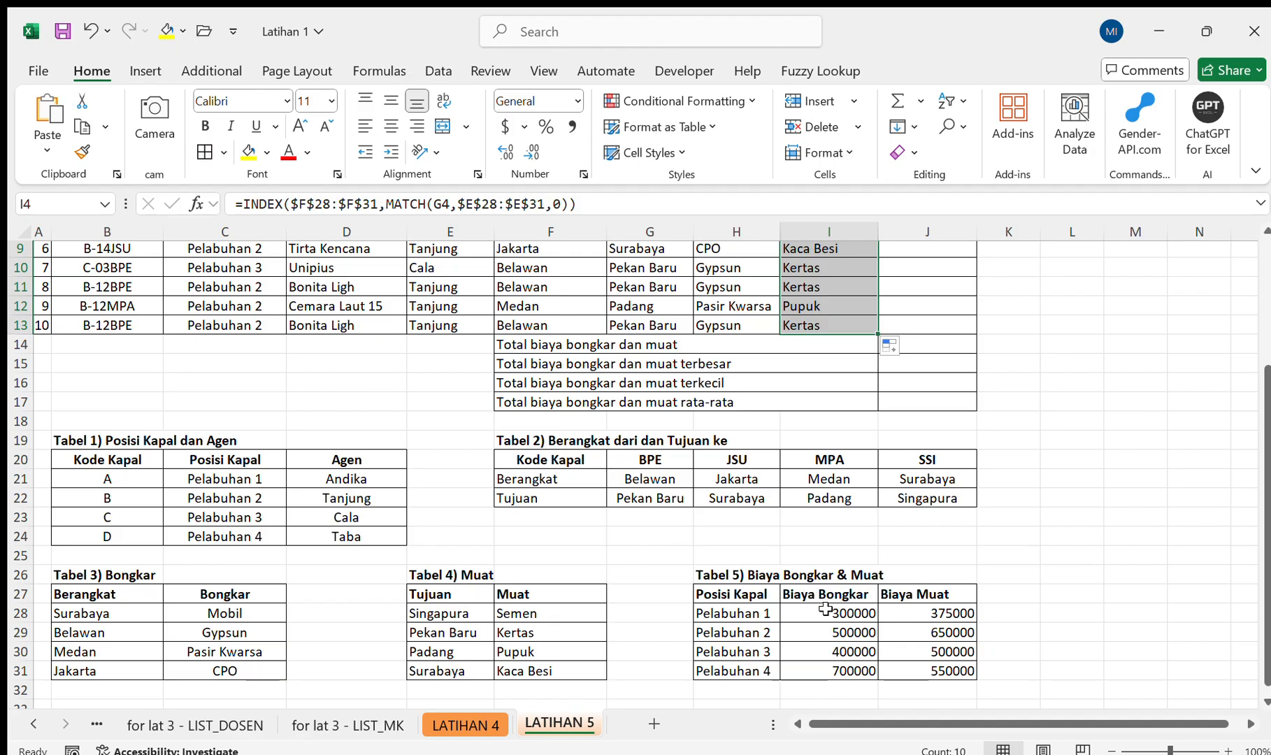
scroll(825, 609, "up", 3)
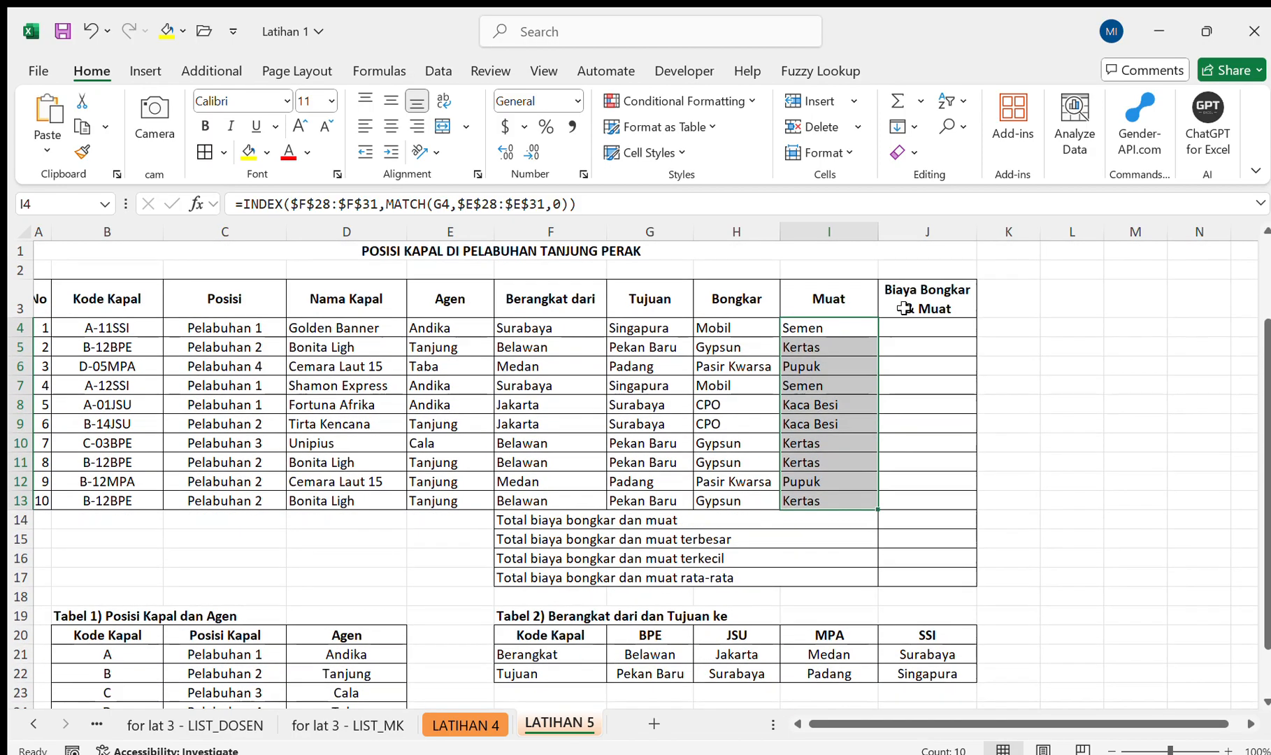
left_click(921, 327)
type("=INDEX(")
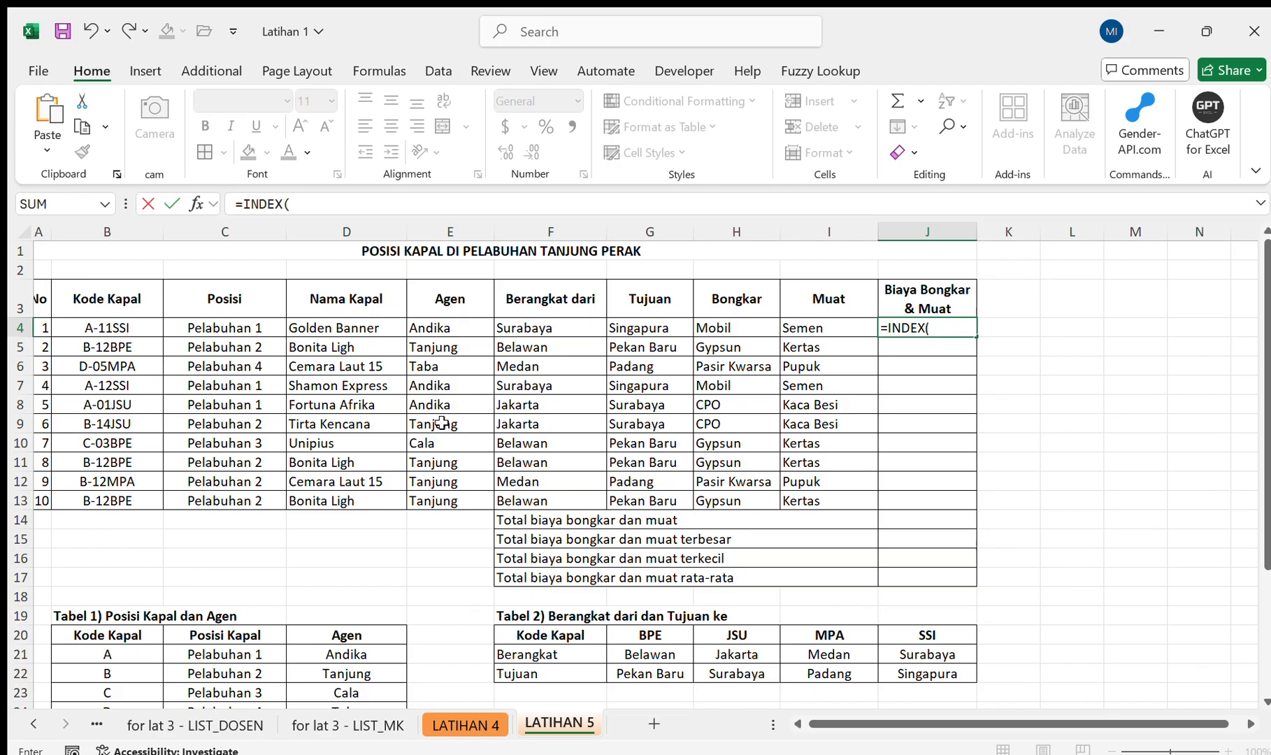
scroll(444, 422, "down", 4)
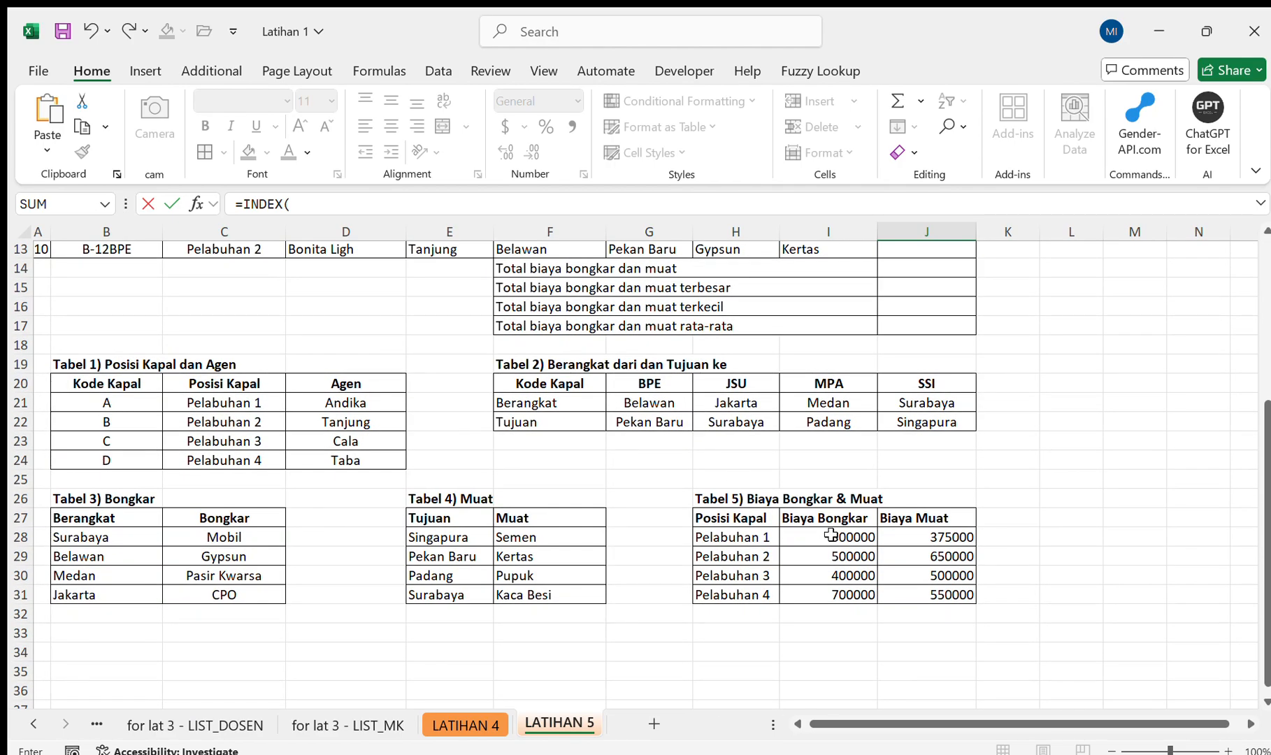
left_click_drag(830, 535, 828, 593)
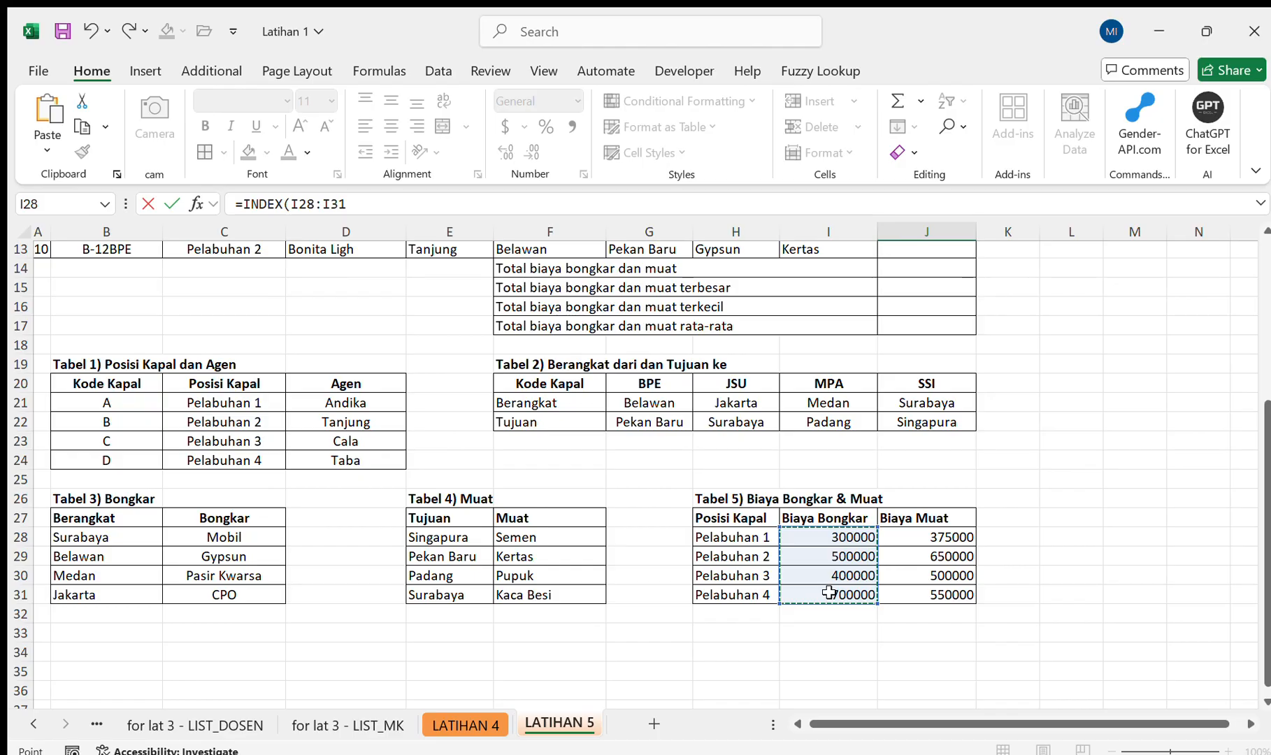
key("F4")
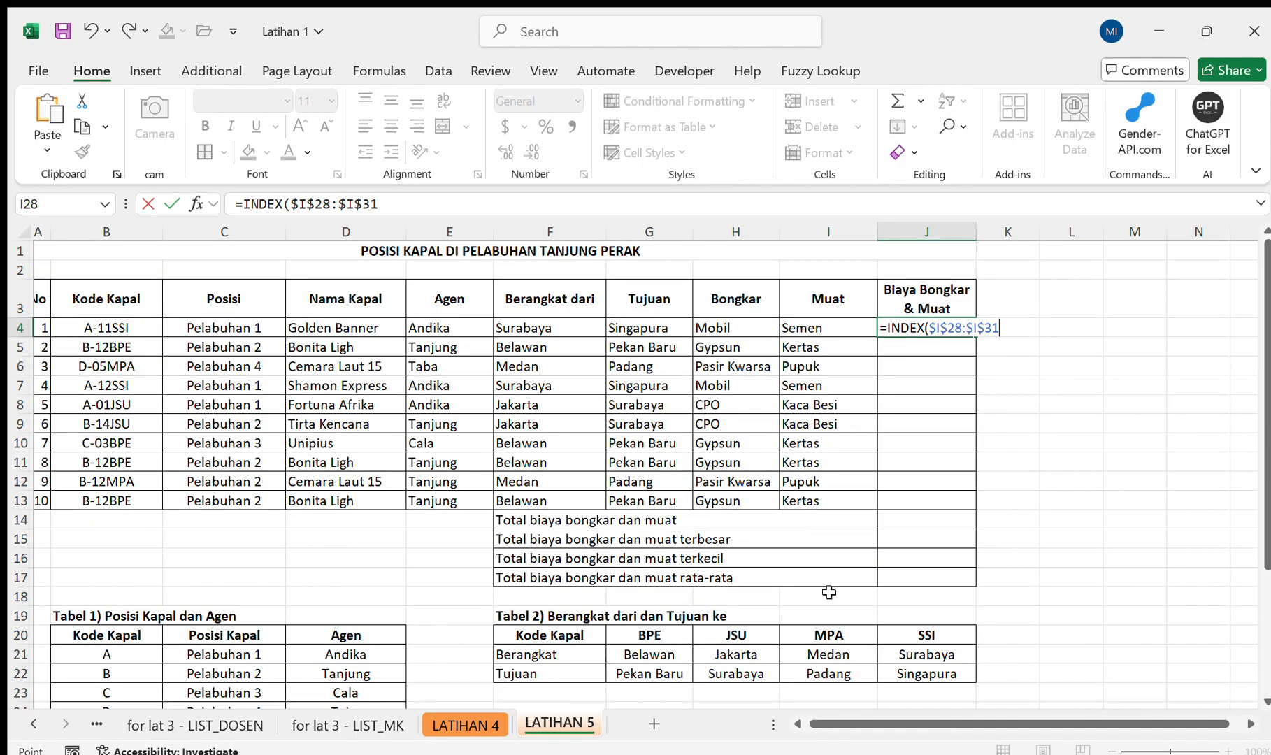
Add a nested MATCH to the J4 formula with the Posisi cell C4 as lookup value.
type(",ma")
key("Tab")
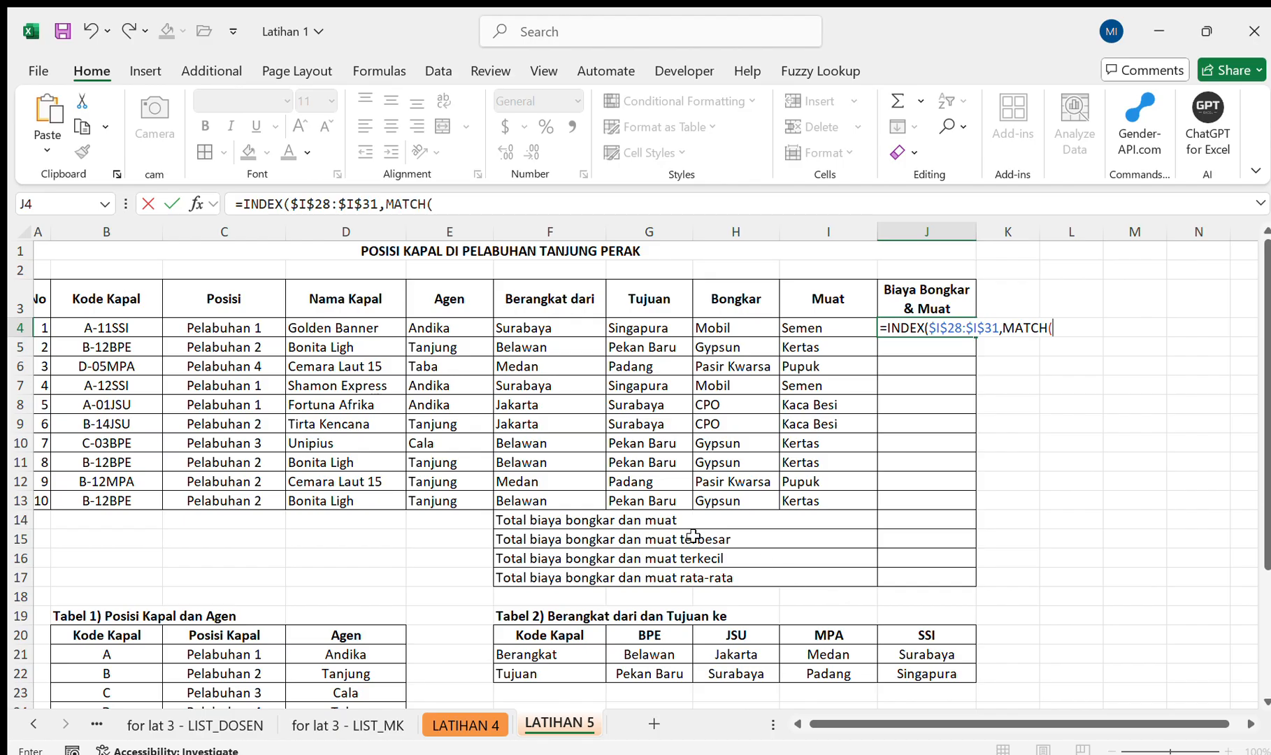
left_click(228, 332)
type(",")
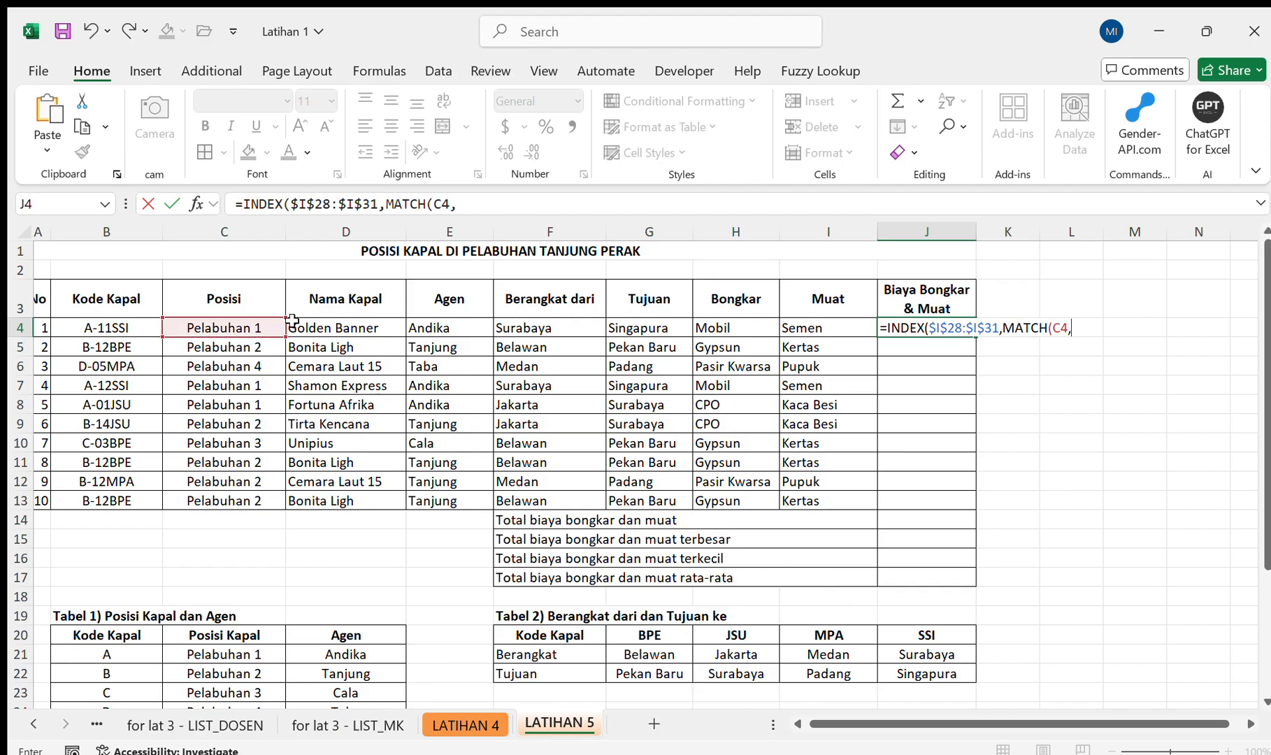
Complete the MATCH in J4 with the Tabel 5 Posisi Kapal range $H$28:$H$31 and match type 0.
scroll(293, 319, "down", 5)
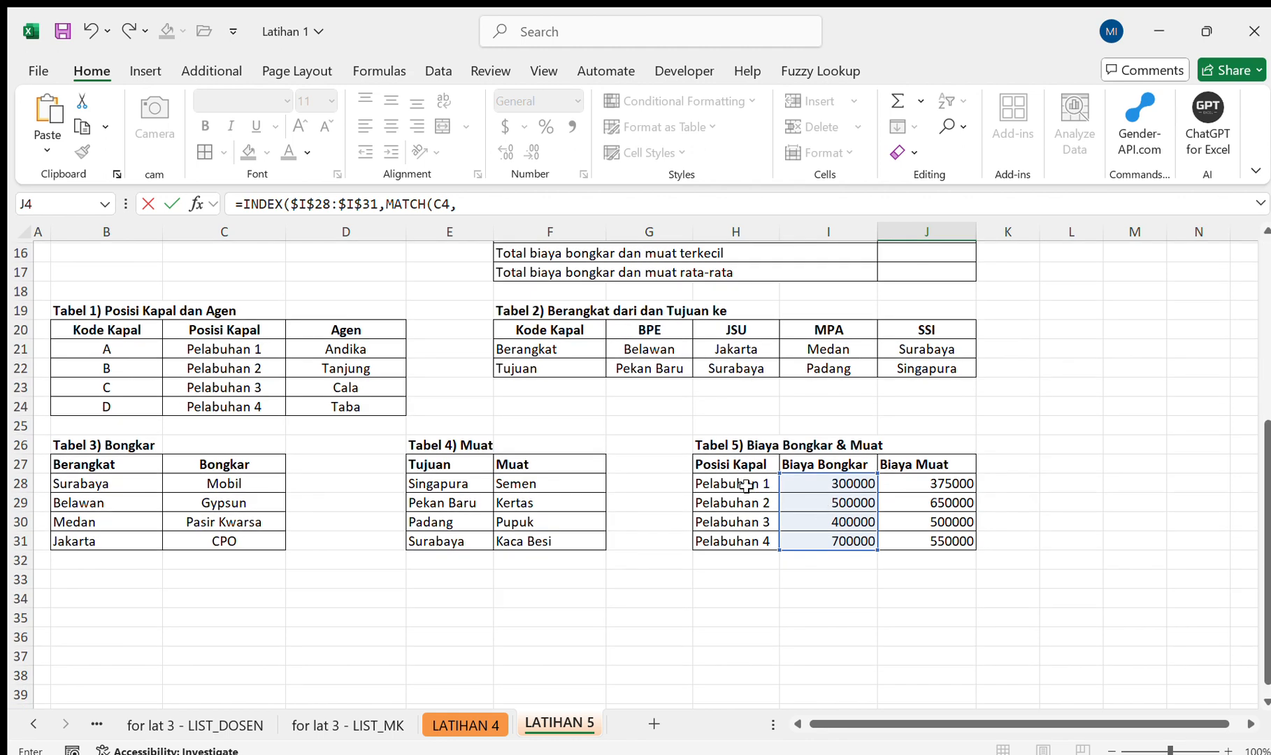
left_click_drag(742, 484, 747, 542)
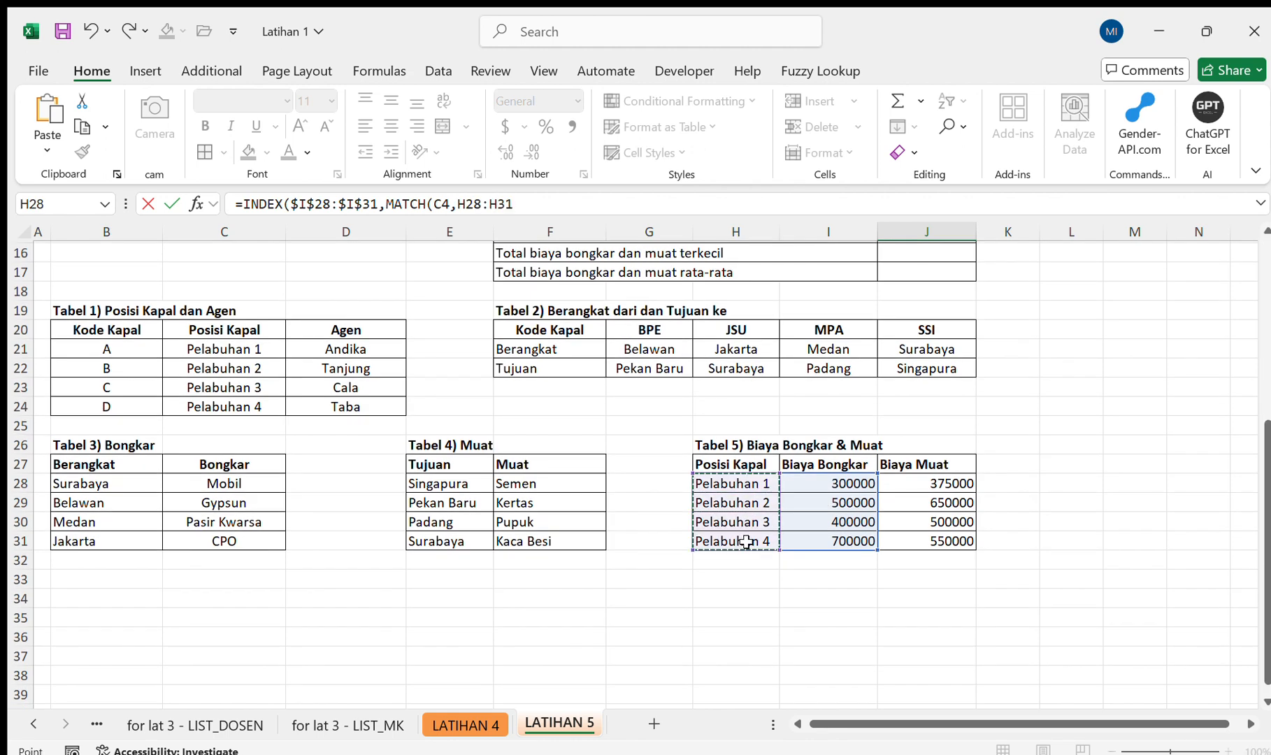
key("F4")
type(",")
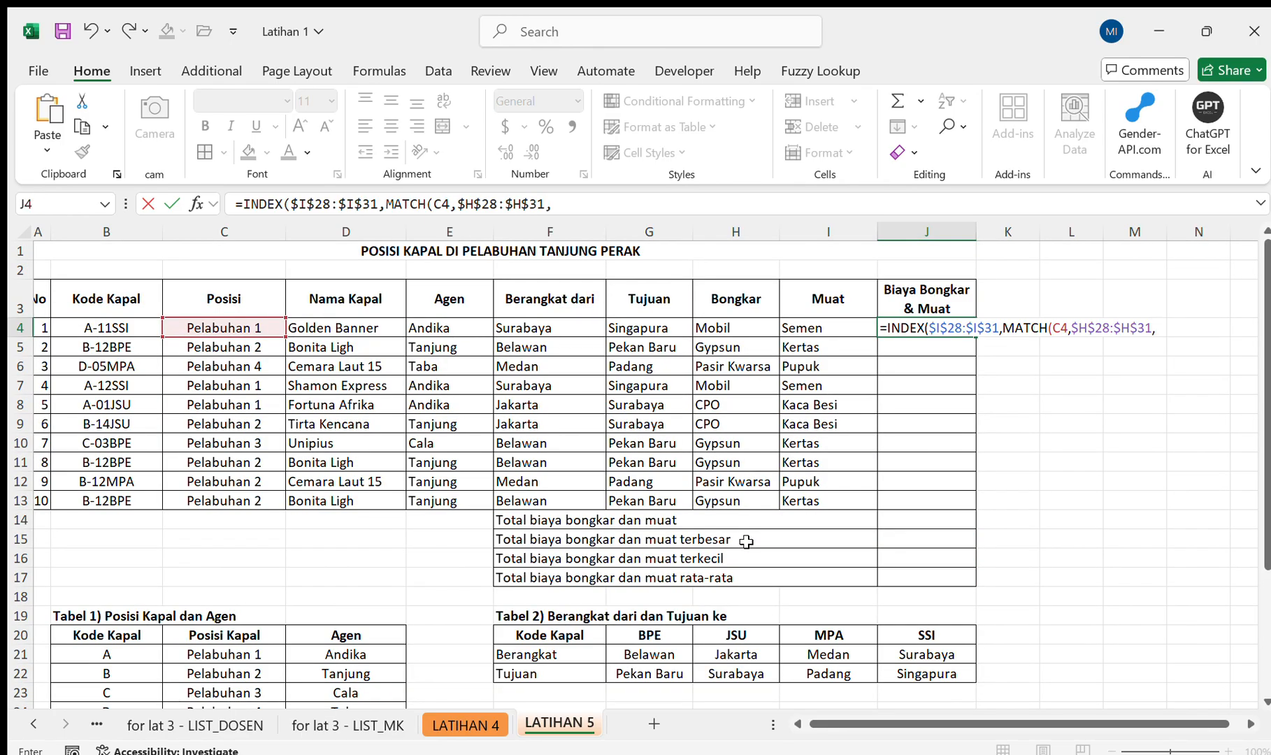
type("0")
key("Return")
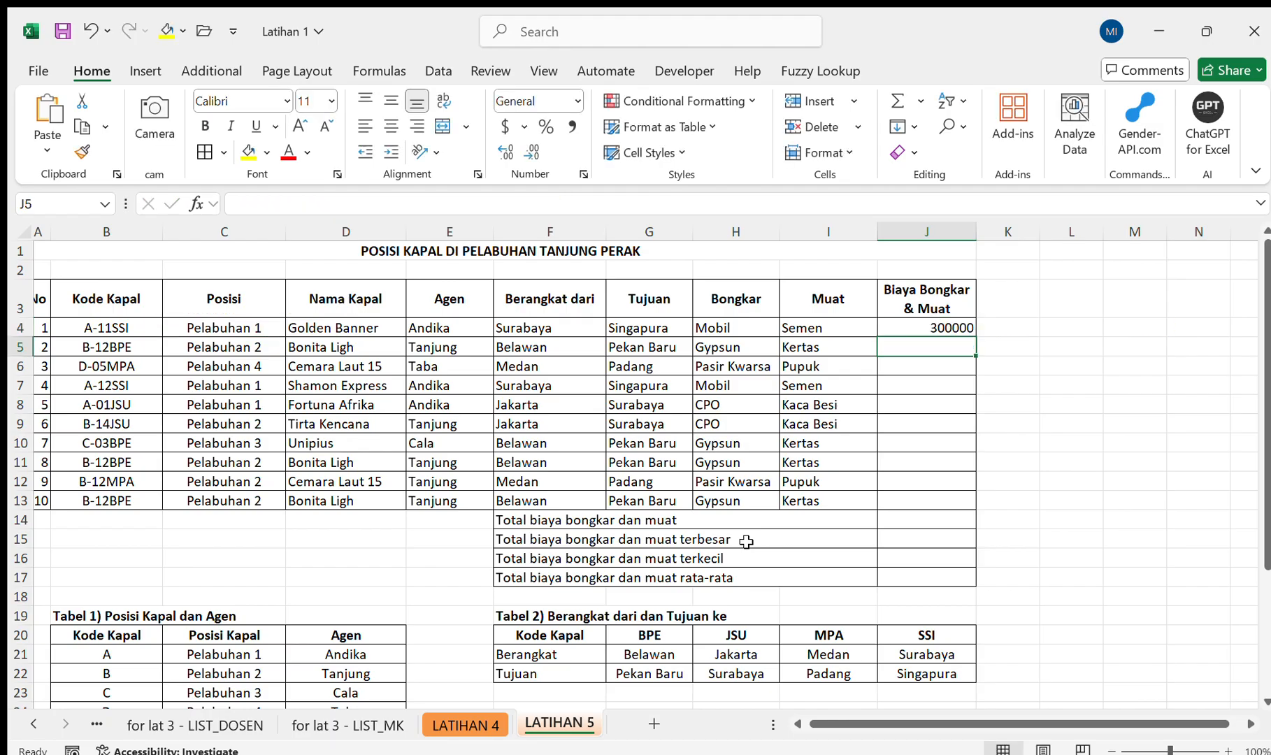
scroll(745, 541, "down", 4)
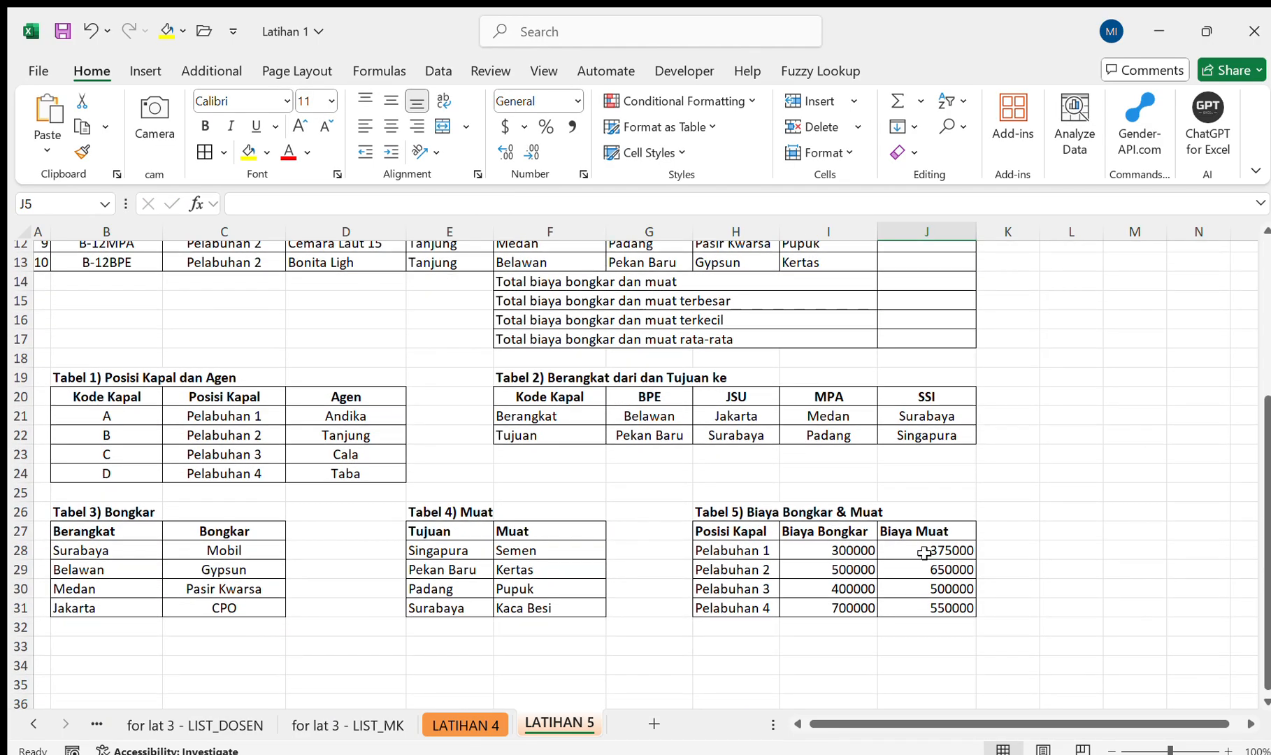
scroll(924, 553, "up", 4)
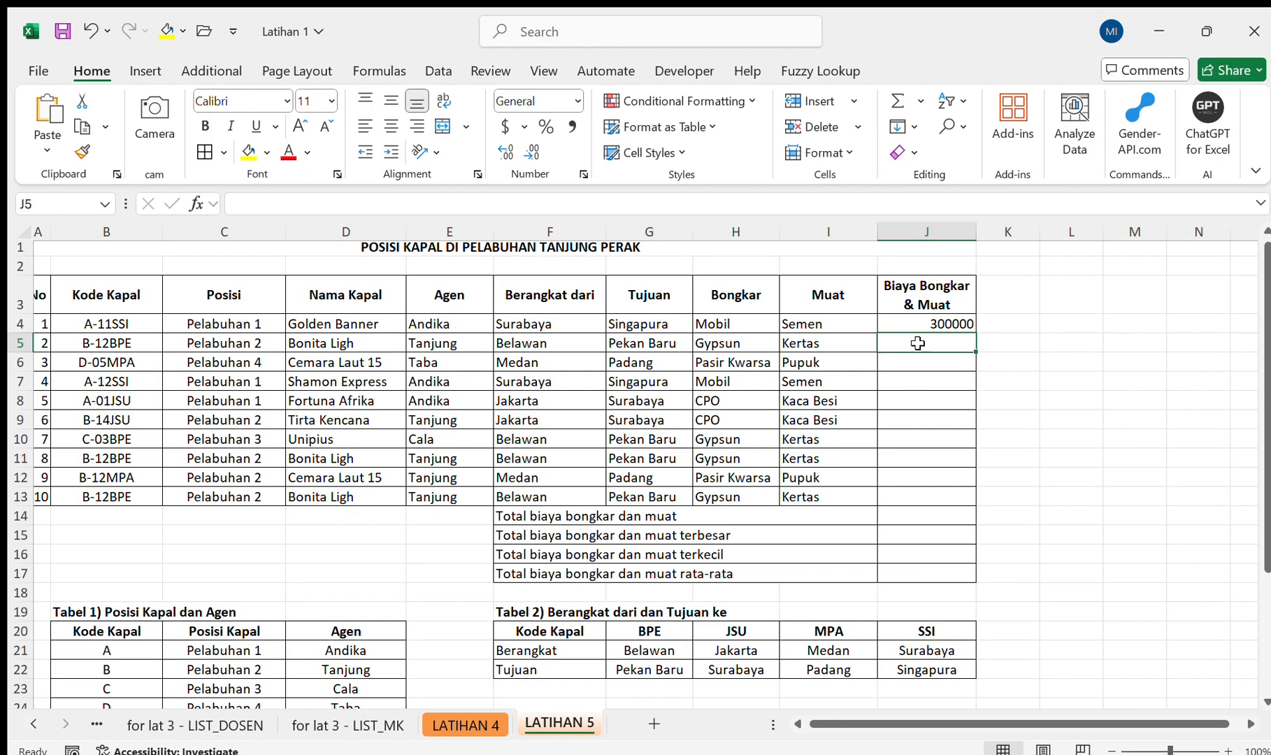
left_click(912, 323)
left_click(651, 217)
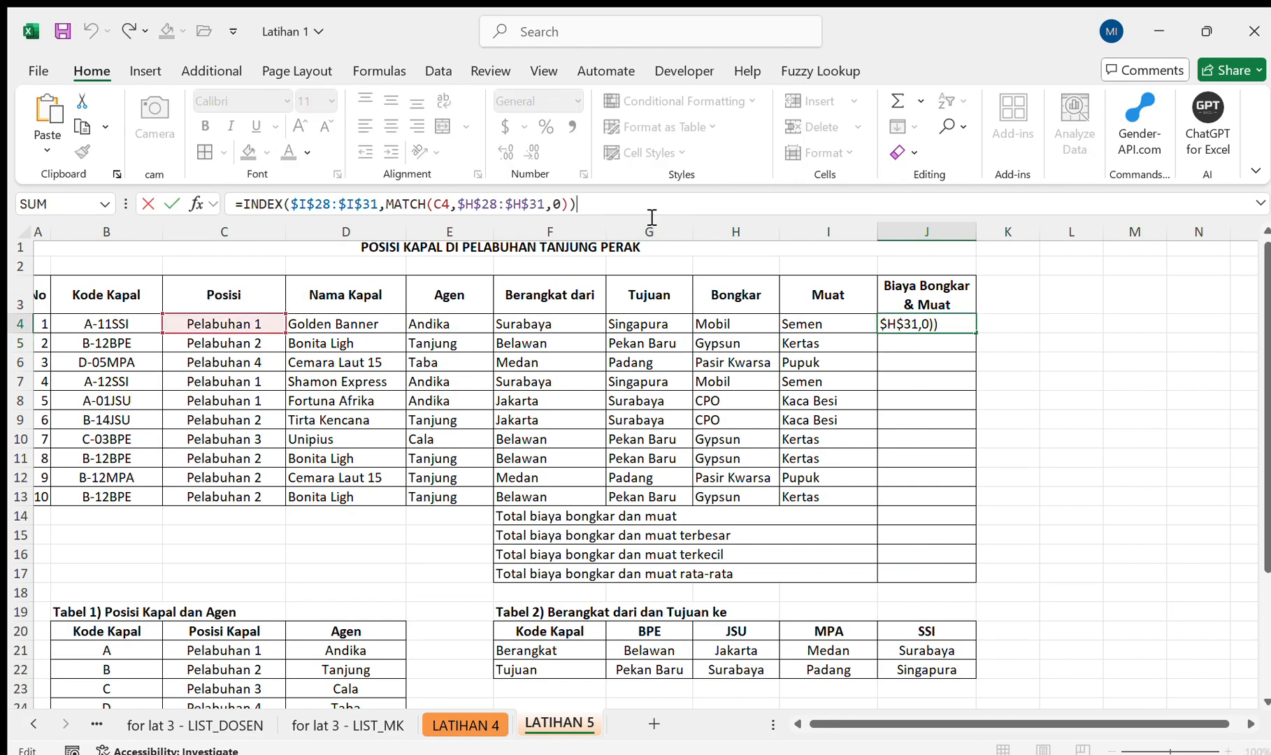
key("ctrl+Return")
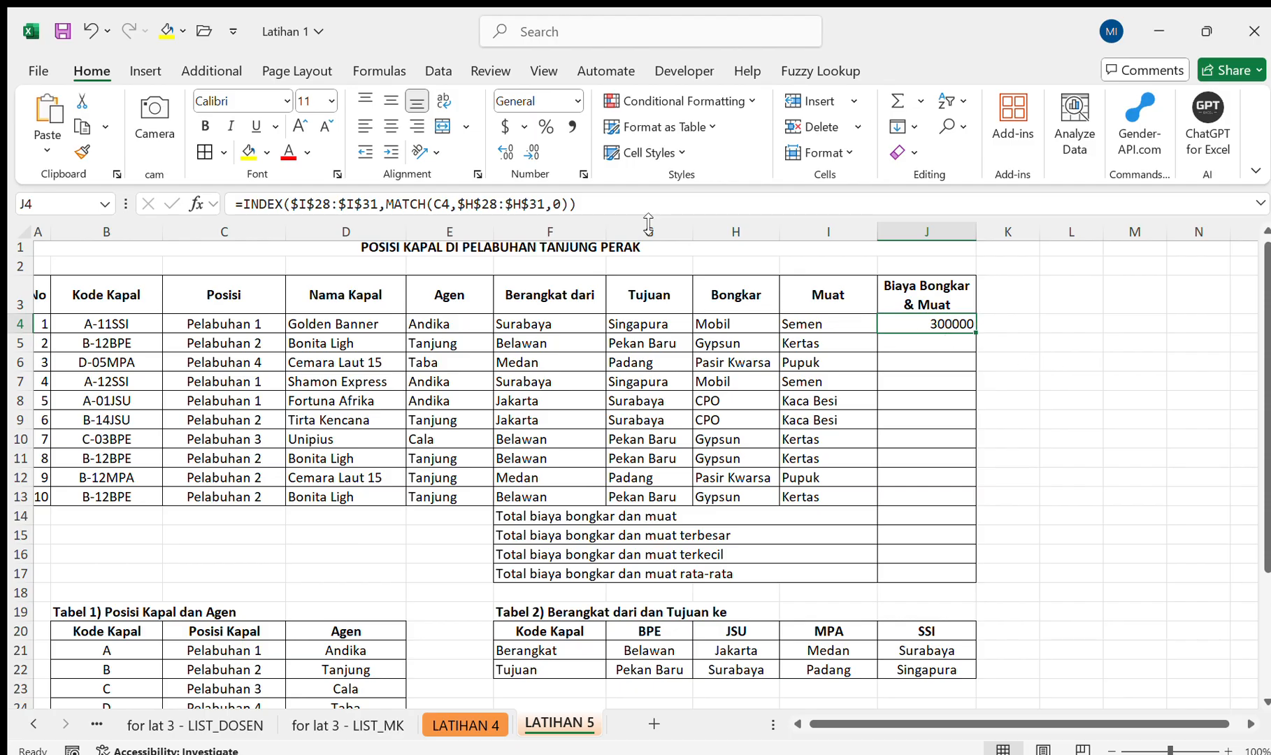
Extend the J4 formula by adding a second INDEX on the absolute Tabel 5 Biaya Muat range $J$28:$J$31.
left_click(618, 204)
type("+")
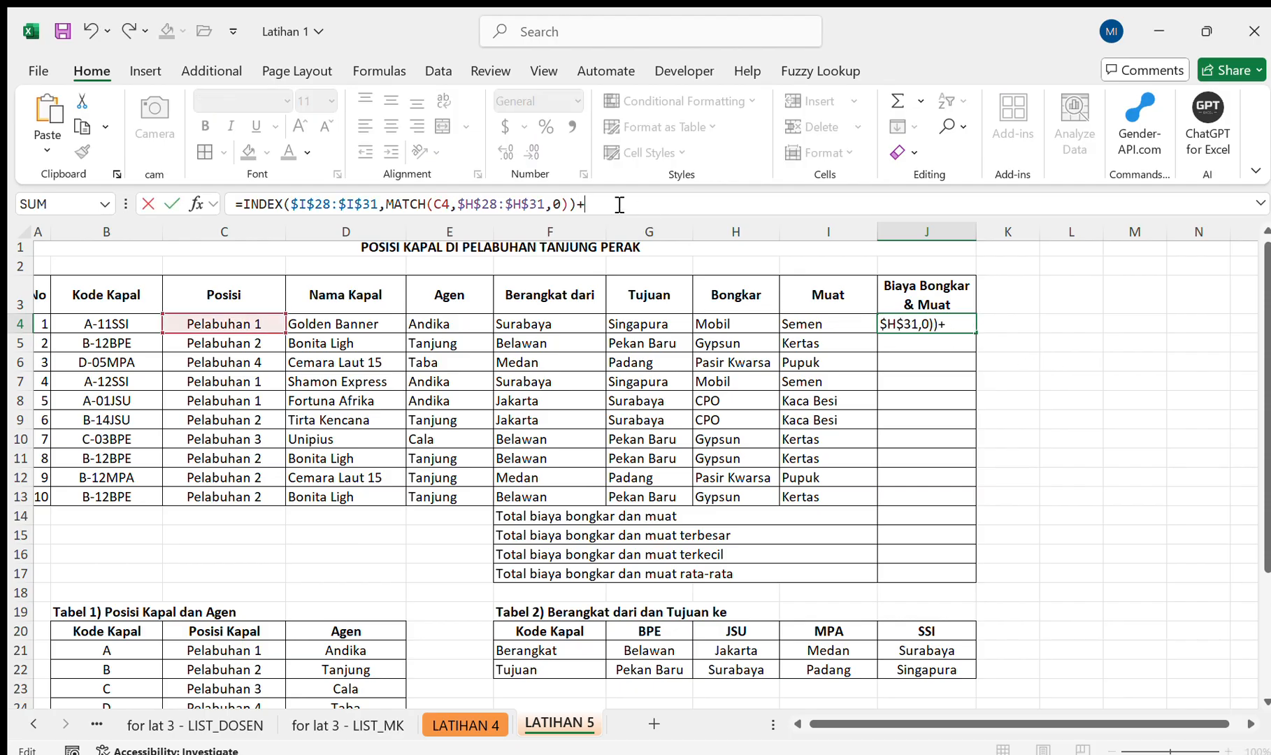
type("ind")
key("Tab")
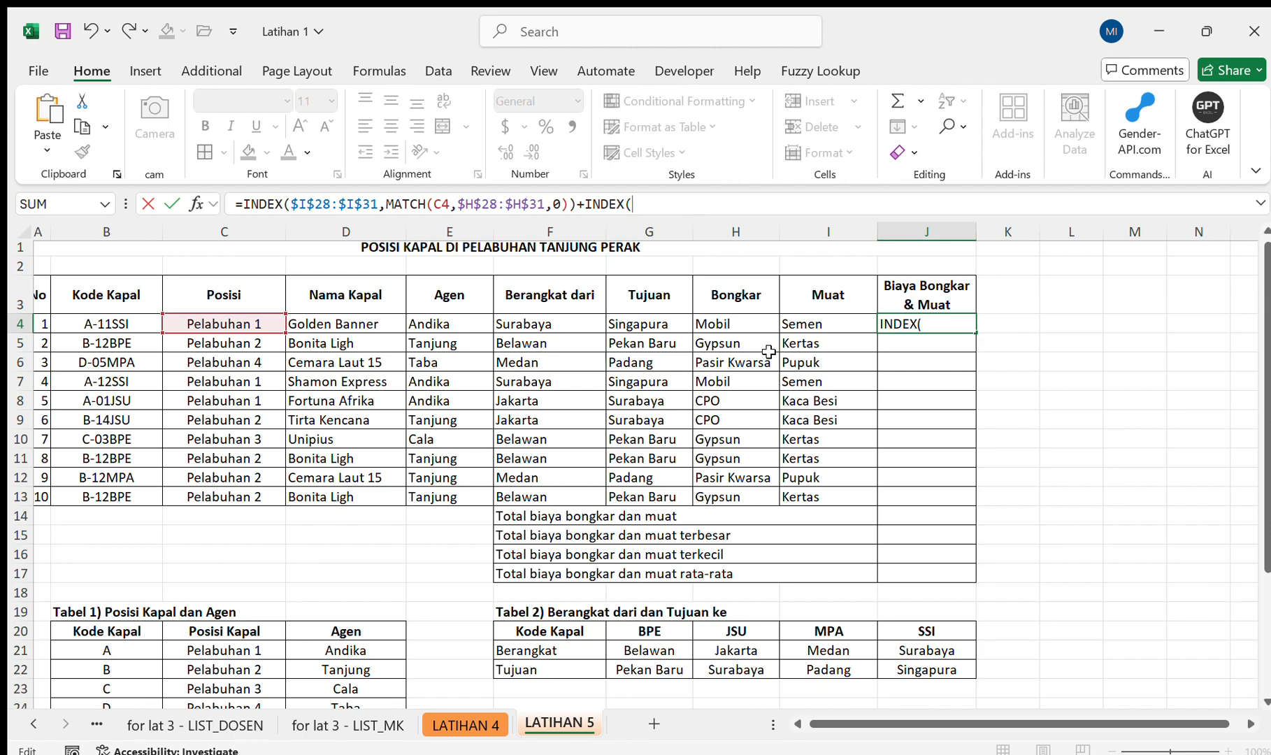
scroll(769, 352, "down", 5)
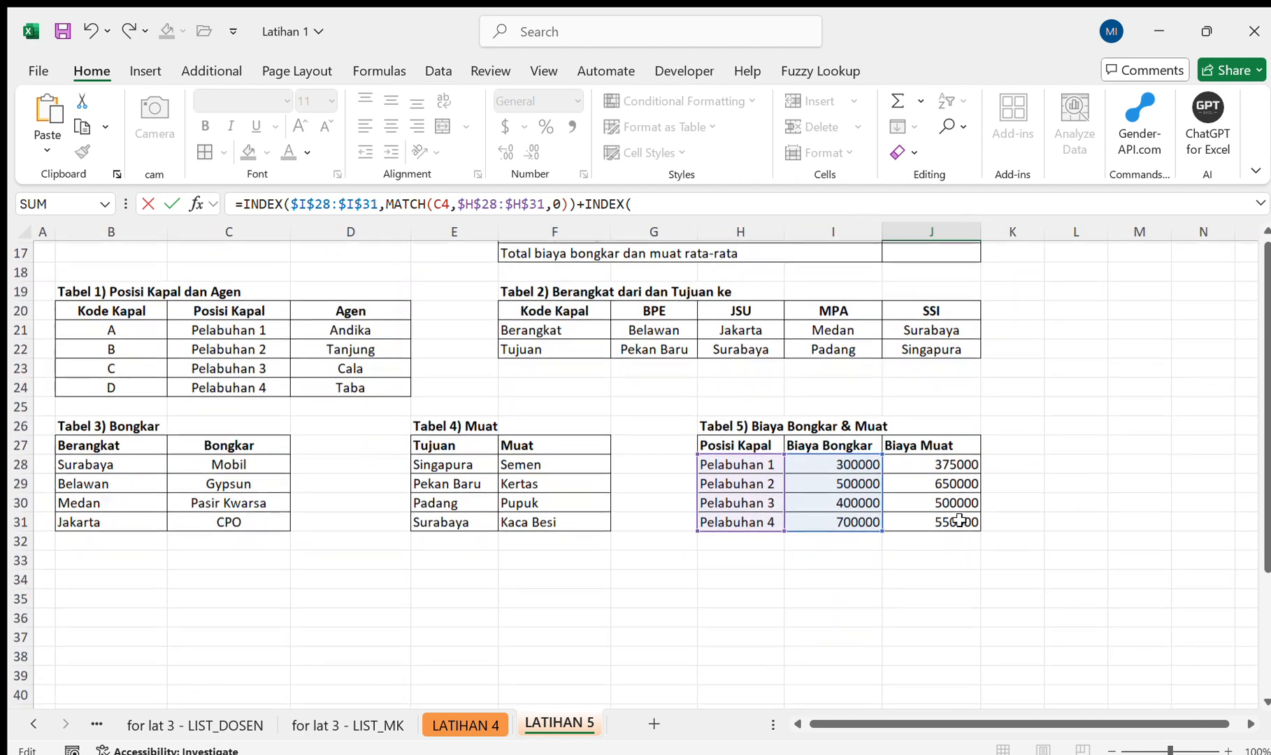
left_click_drag(959, 454, 954, 510)
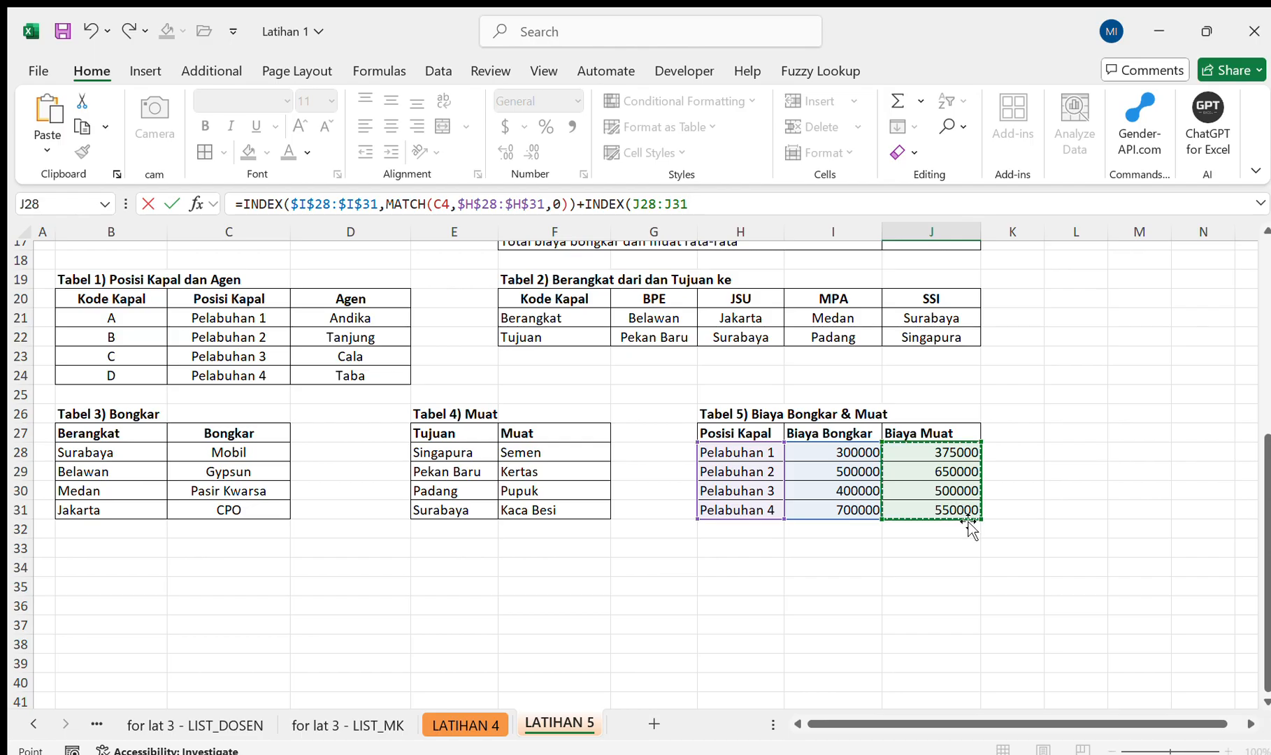
key("F4")
type(",")
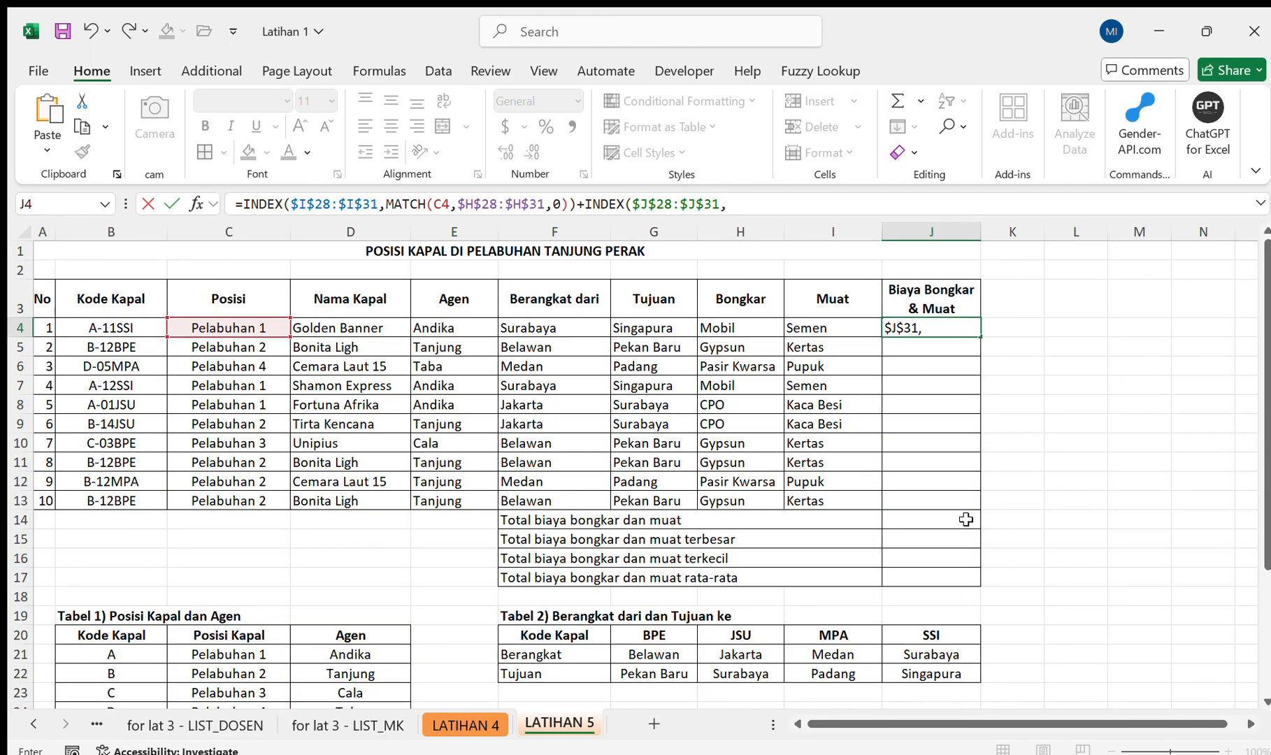
type("ma")
Nest a MATCH inside the second INDEX of J4, using the Posisi cell C4 as lookup value.
key("Tab")
key("BackSpace")
key("BackSpace")
key("BackSpace")
key("BackSpace")
key("BackSpace")
key("BackSpace")
key("BackSpace")
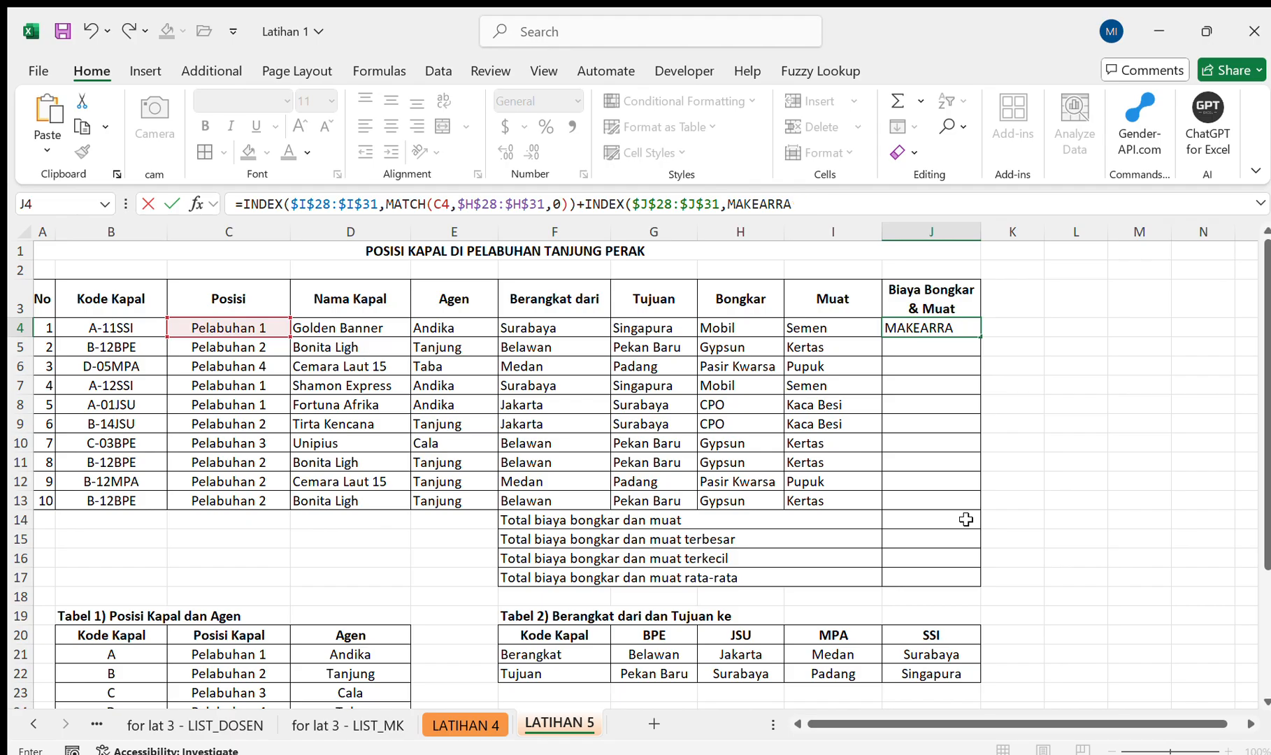
type("tc")
key("Tab")
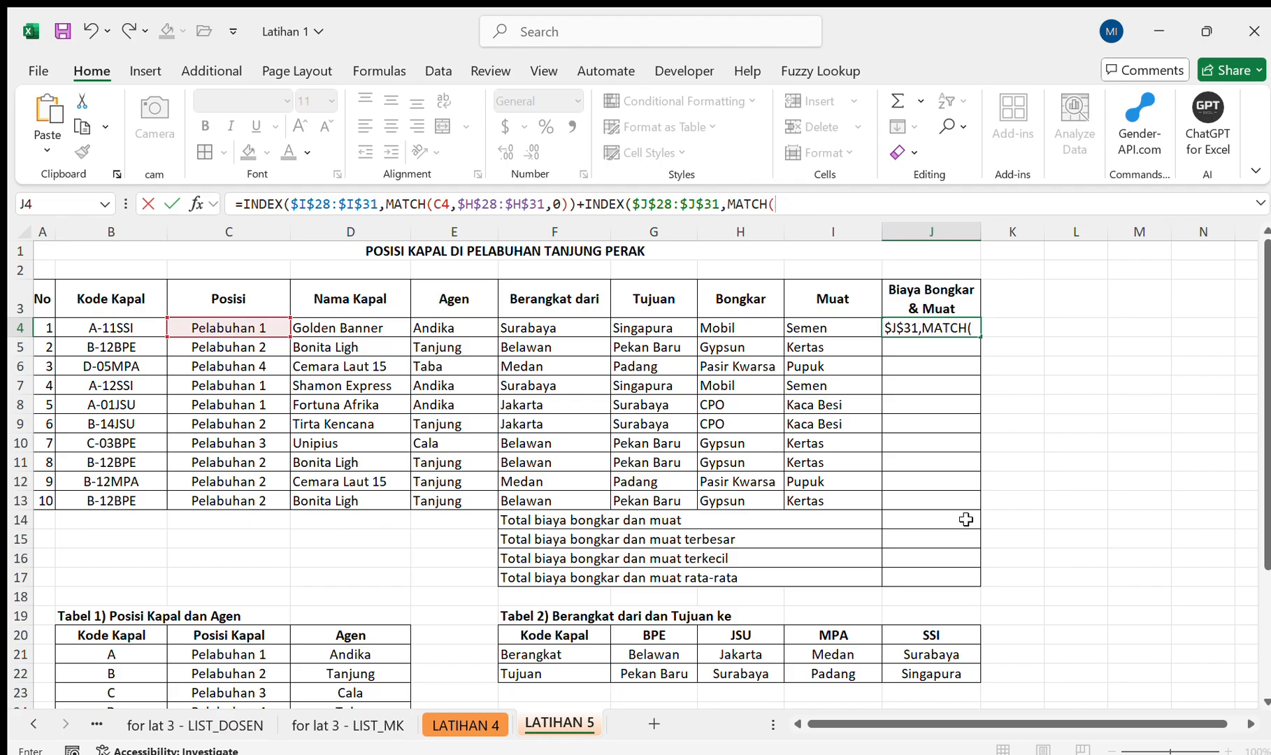
left_click(230, 325)
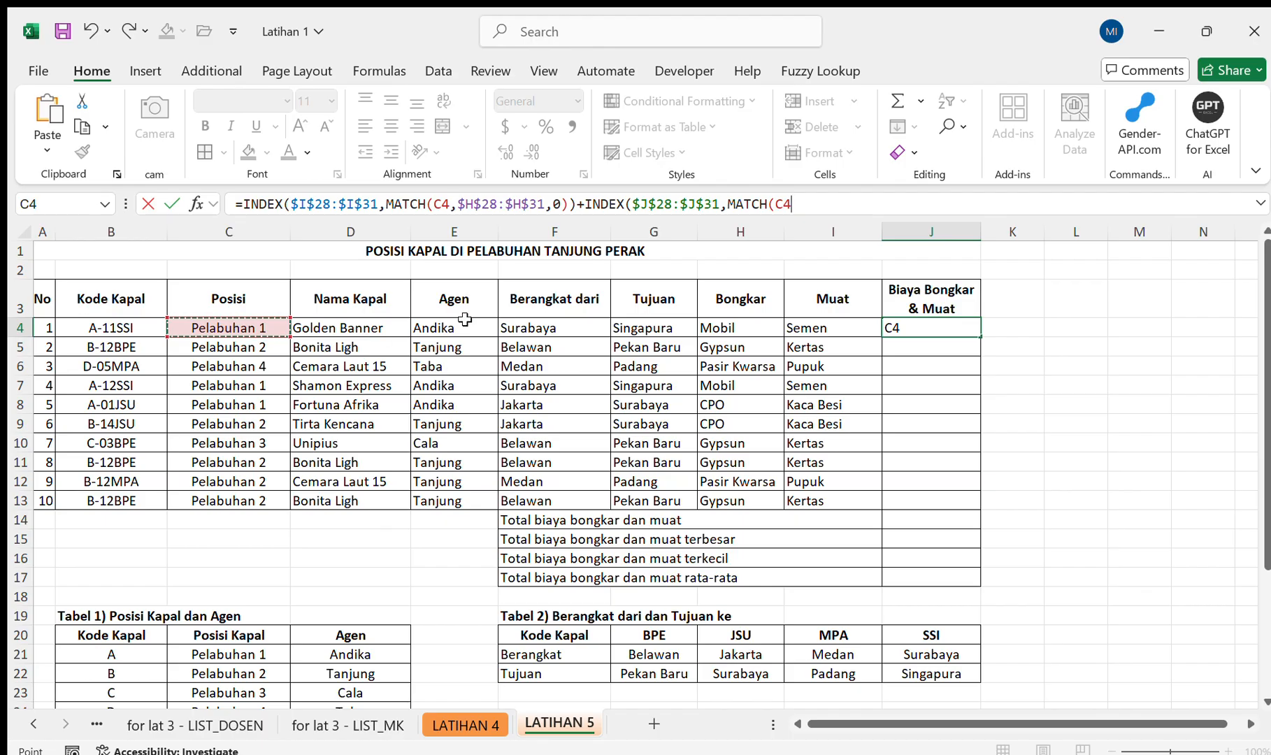
type(",")
Finish the second MATCH in J4 with the absolute Posisi Kapal range $H$28:$H$31 and match type 0, and enter the formula.
scroll(464, 319, "down", 4)
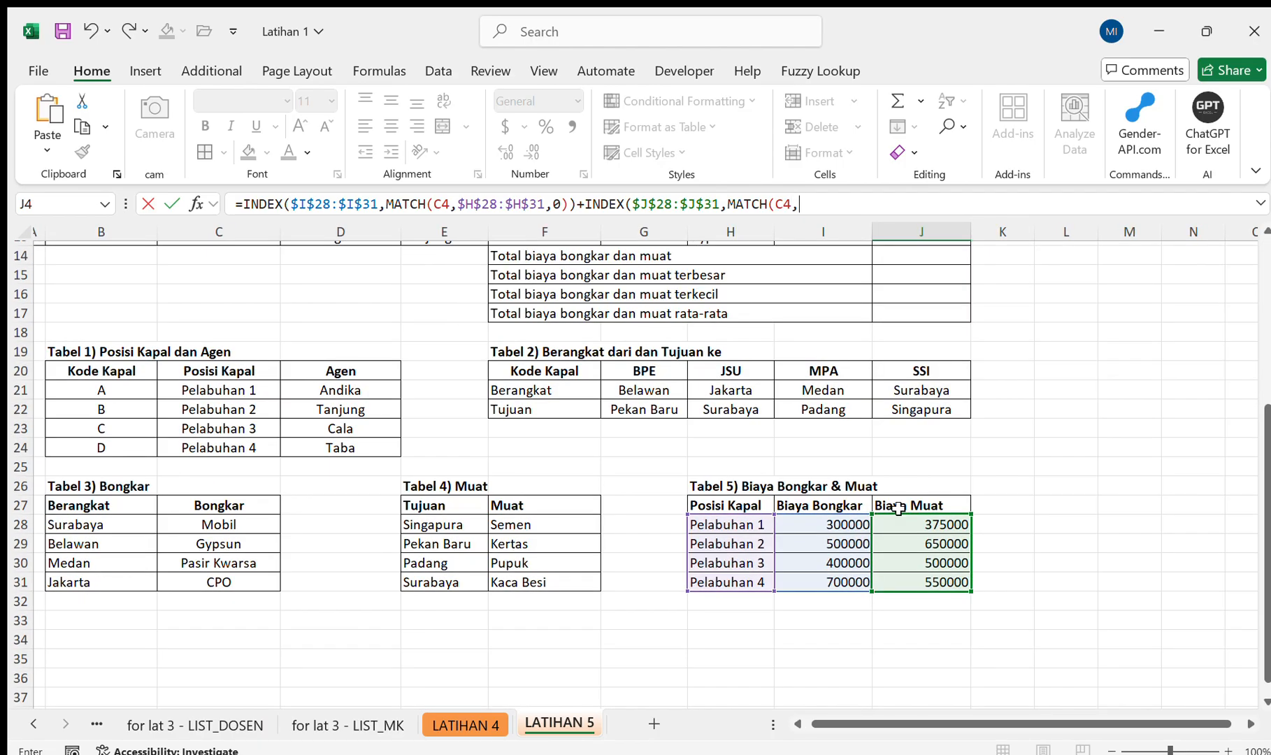
left_click_drag(734, 533, 728, 577)
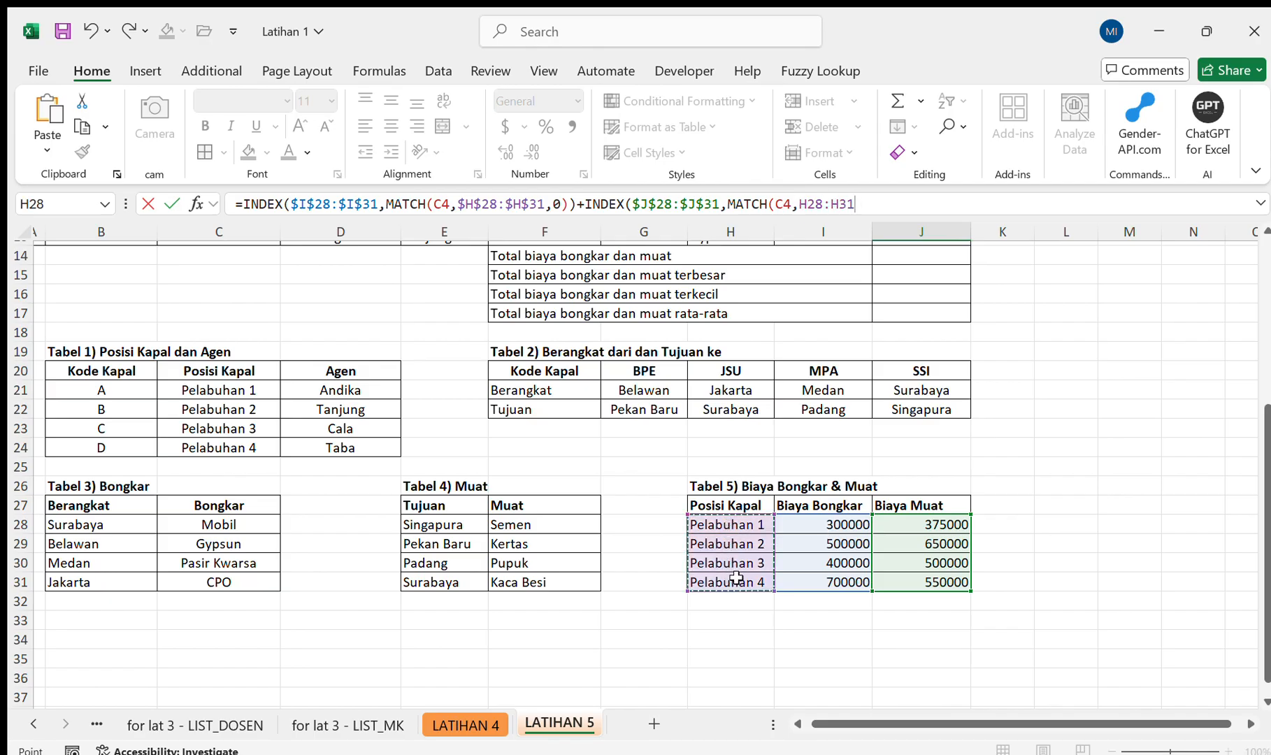
key("F4")
type(",0")
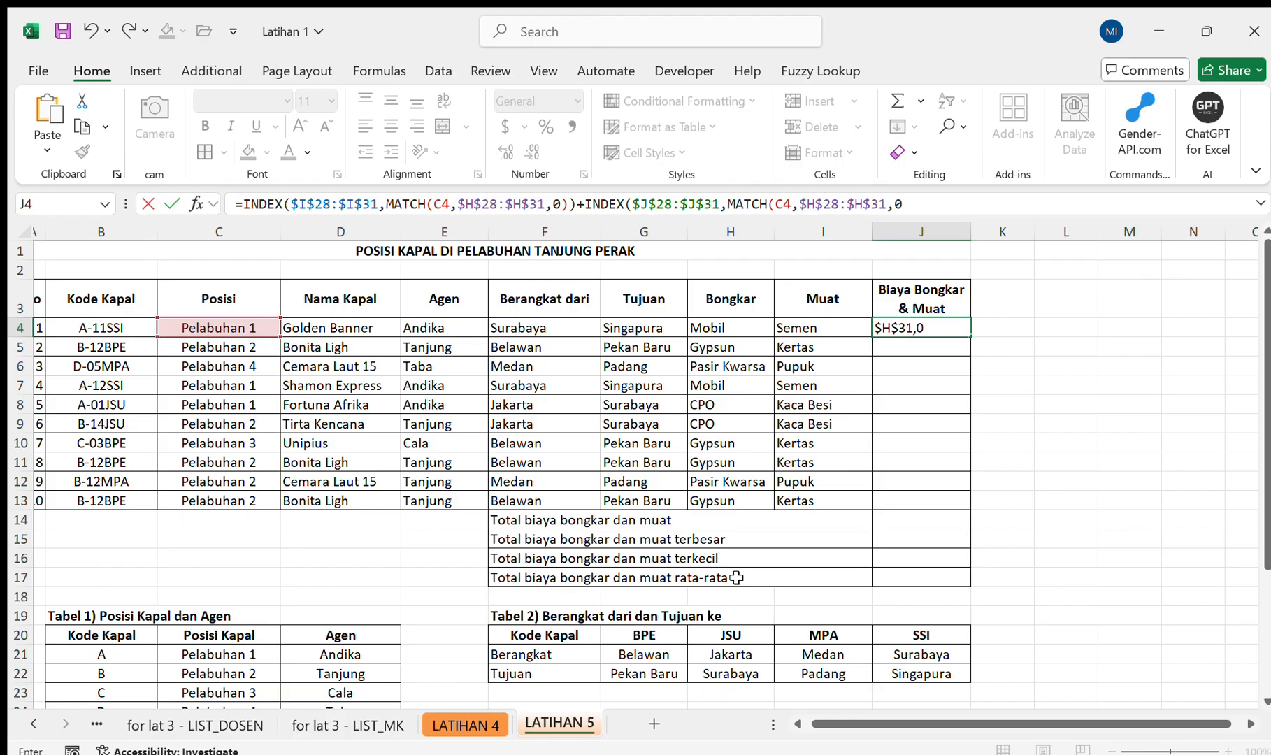
type("))")
key("Return")
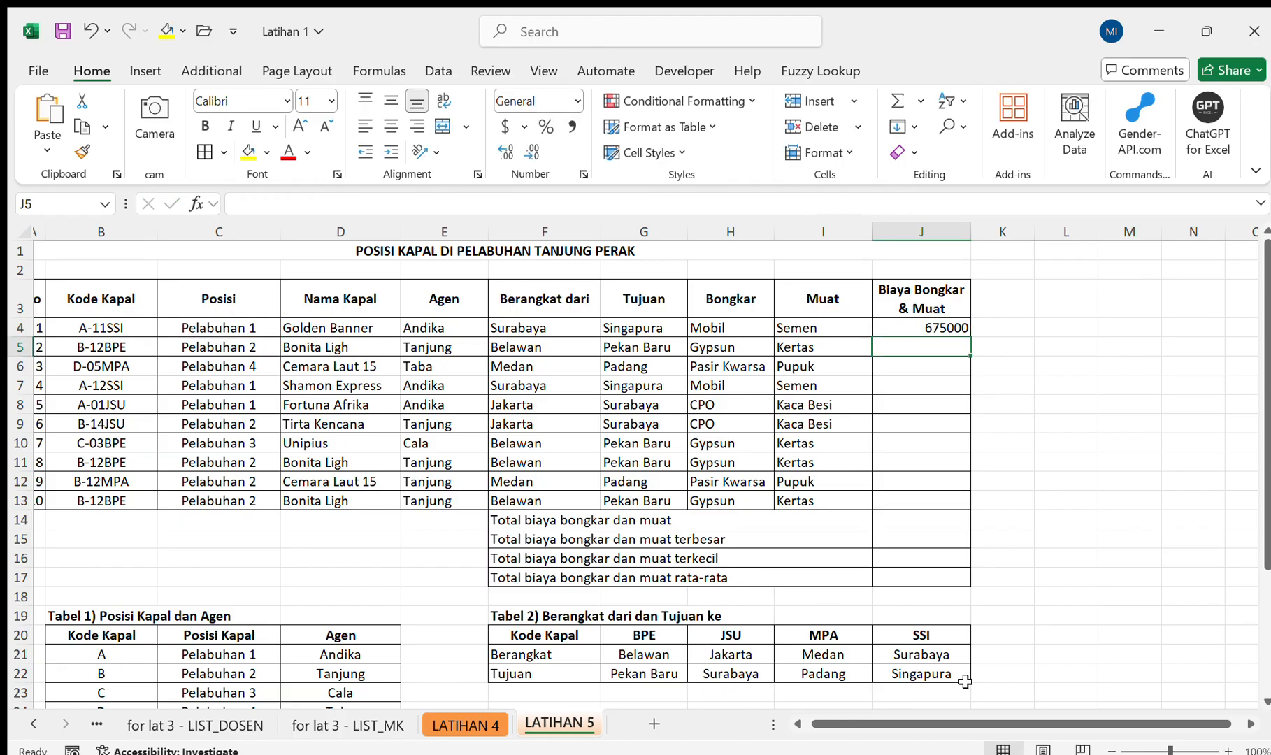
Fill the Biaya Bongkar & Muat formula from J4 down to J13.
scroll(964, 682, "down", 2)
scroll(964, 682, "up", 2)
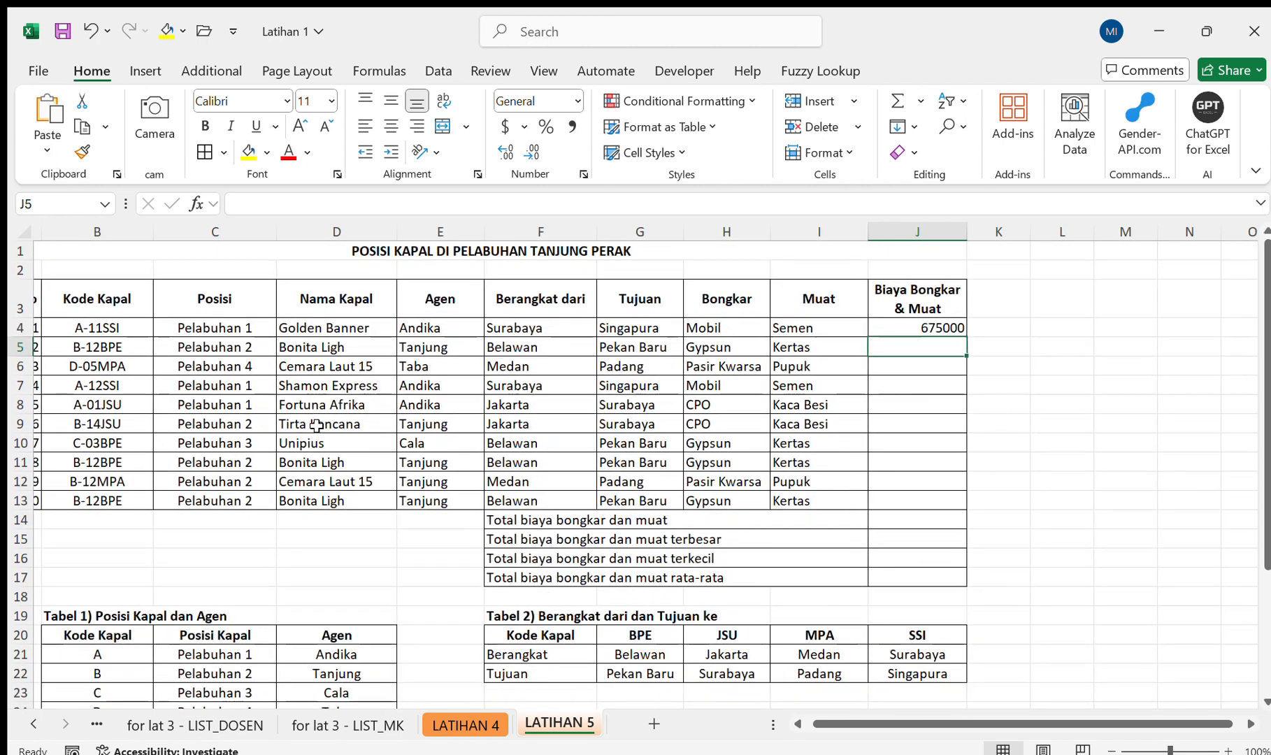
scroll(879, 693, "down", 3)
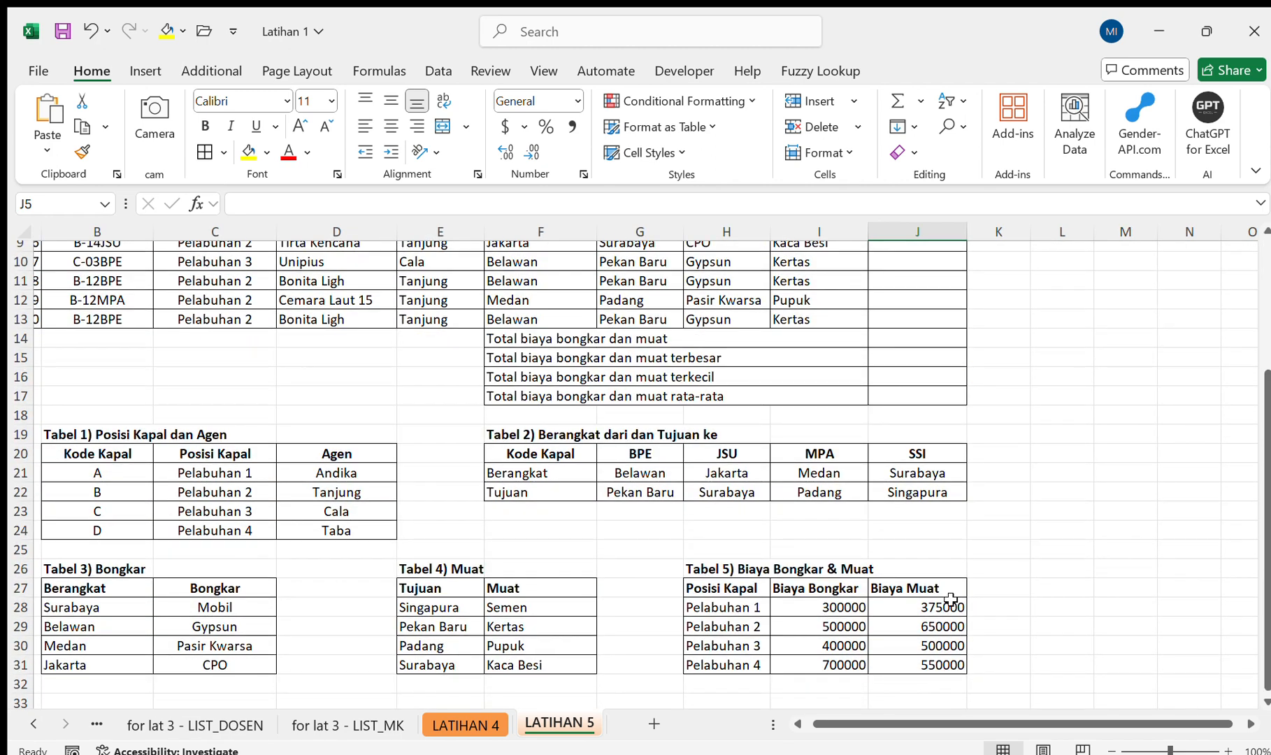
scroll(970, 508, "up", 3)
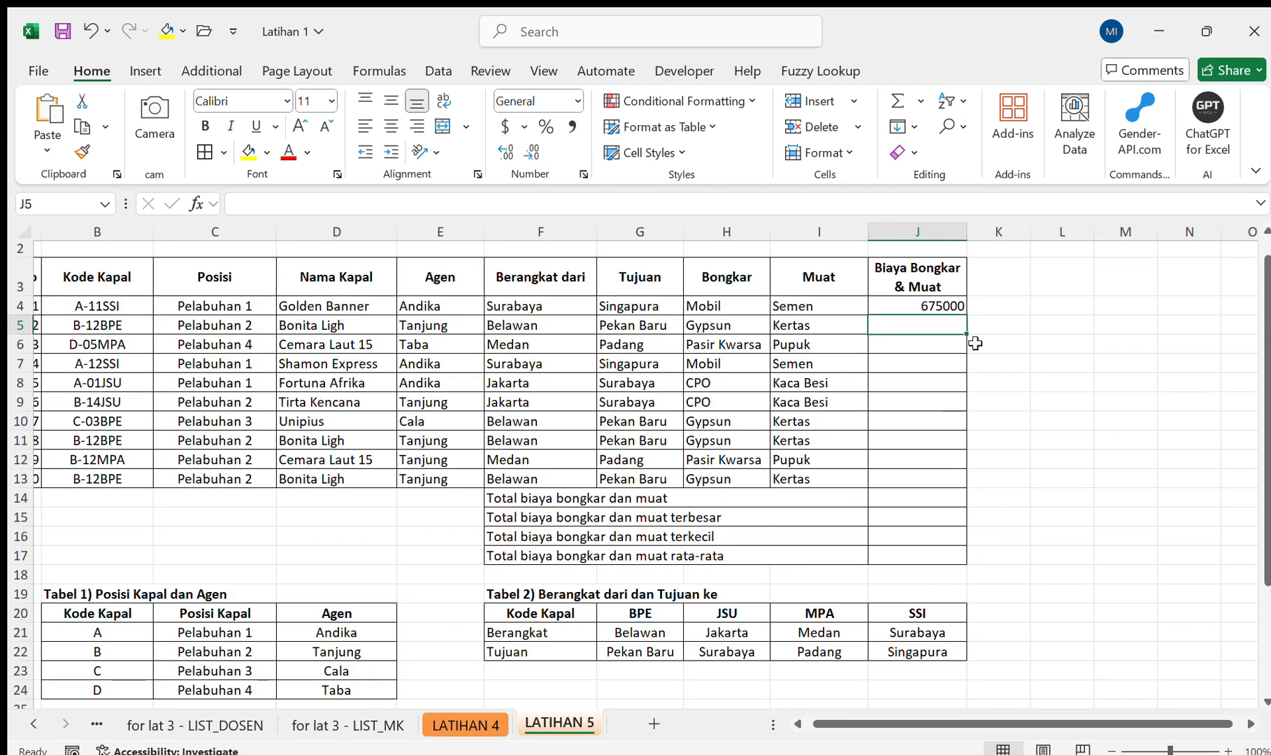
left_click(950, 306)
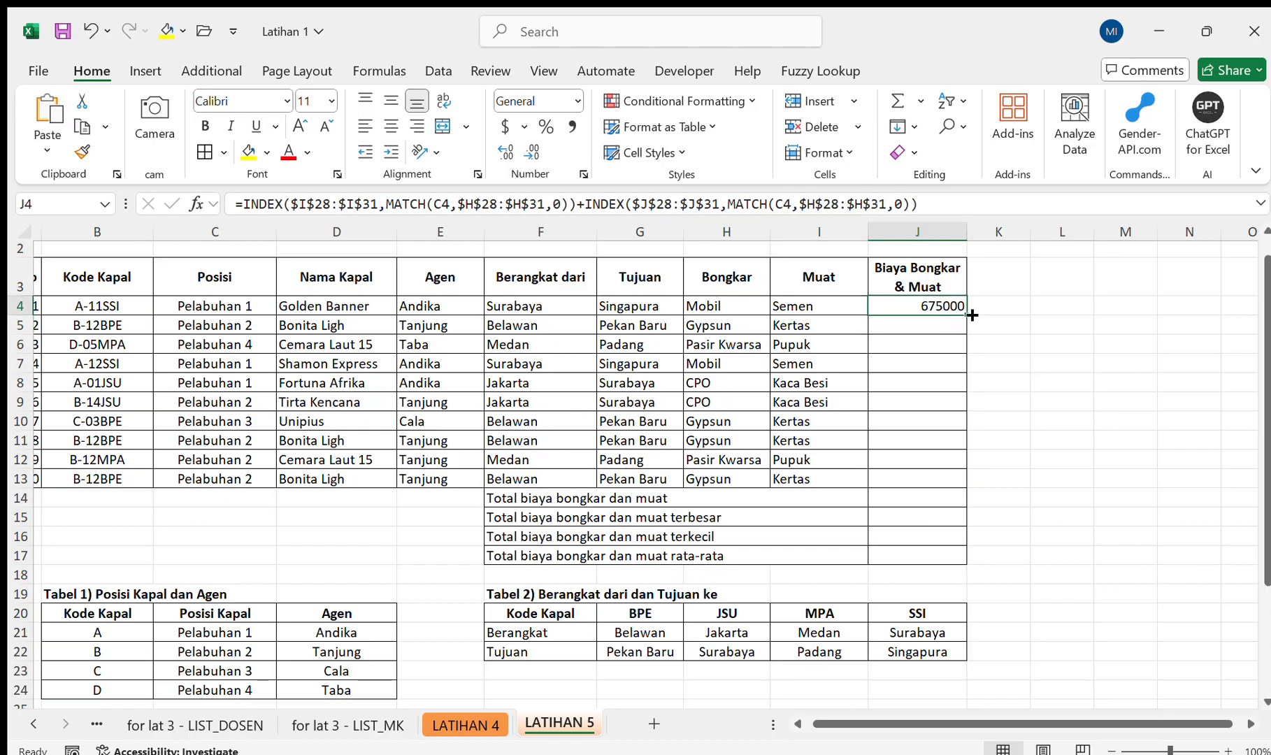
left_click_drag(971, 316, 952, 489)
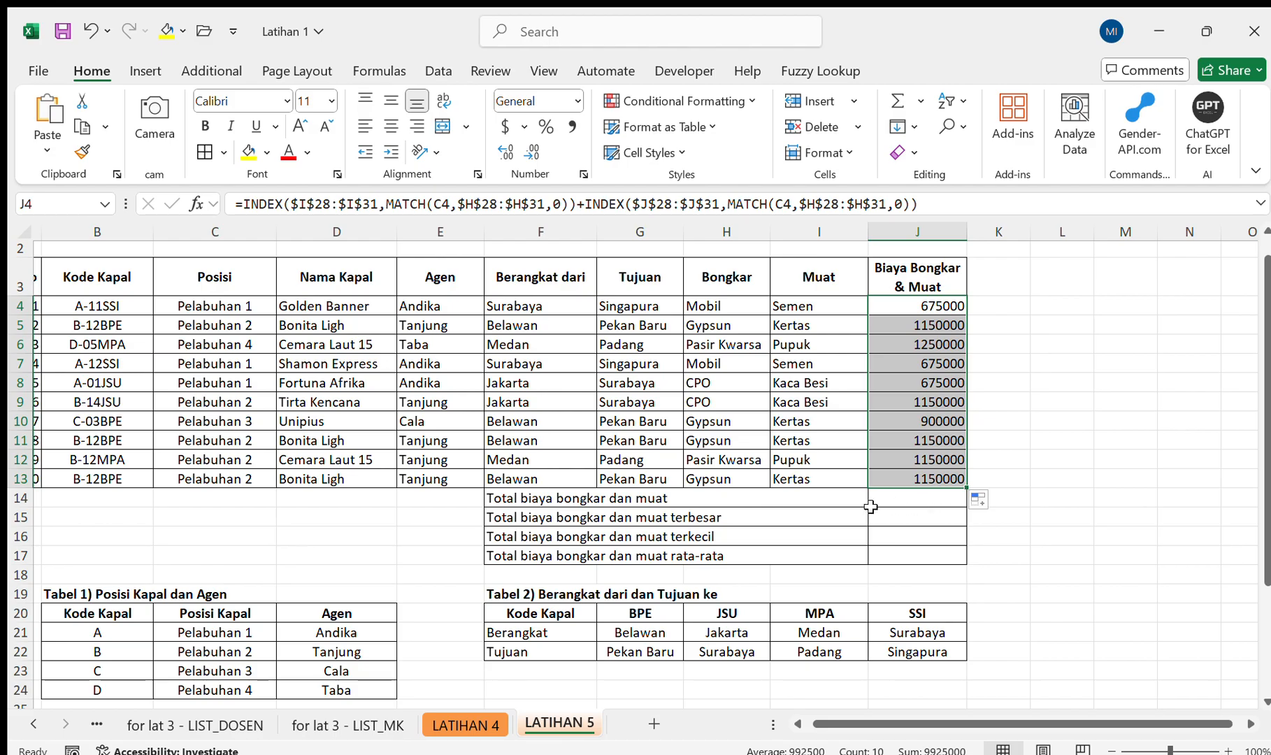
Total the Biaya Bongkar & Muat values in J14 with a SUM formula over J4:J13.
left_click(919, 506)
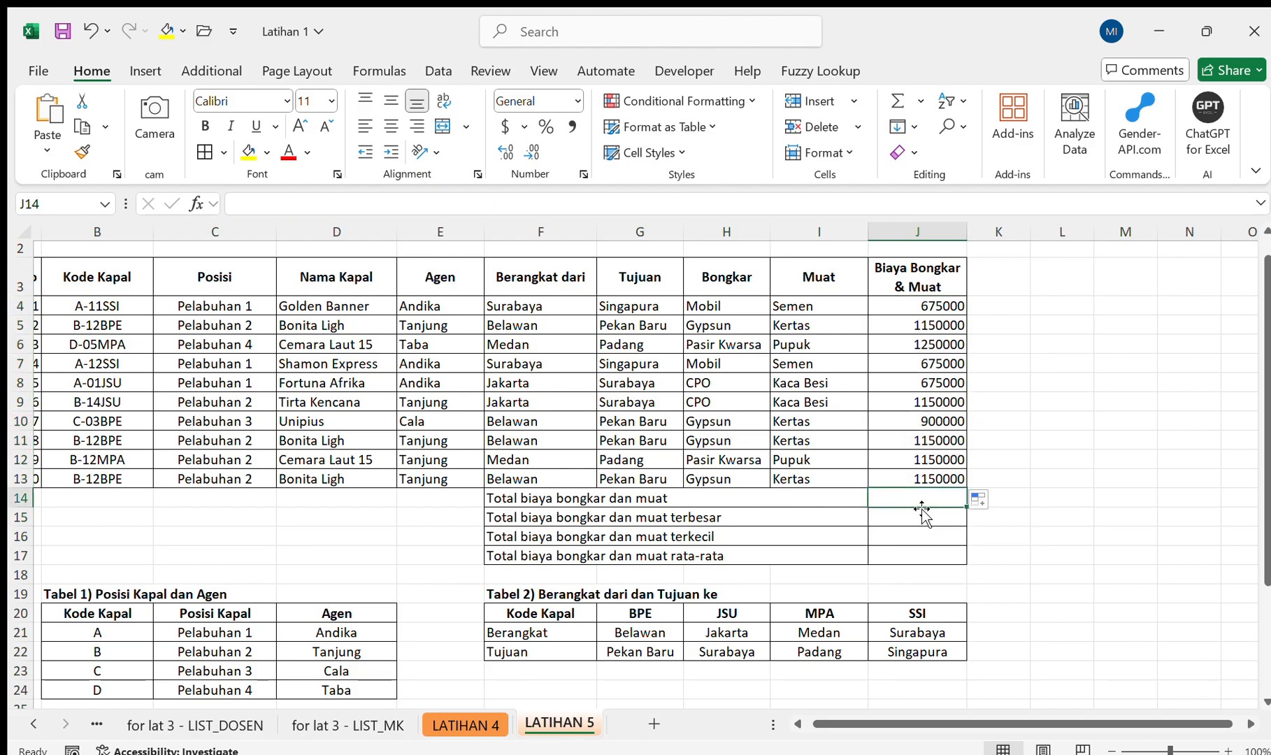
type("=sum")
key("Tab")
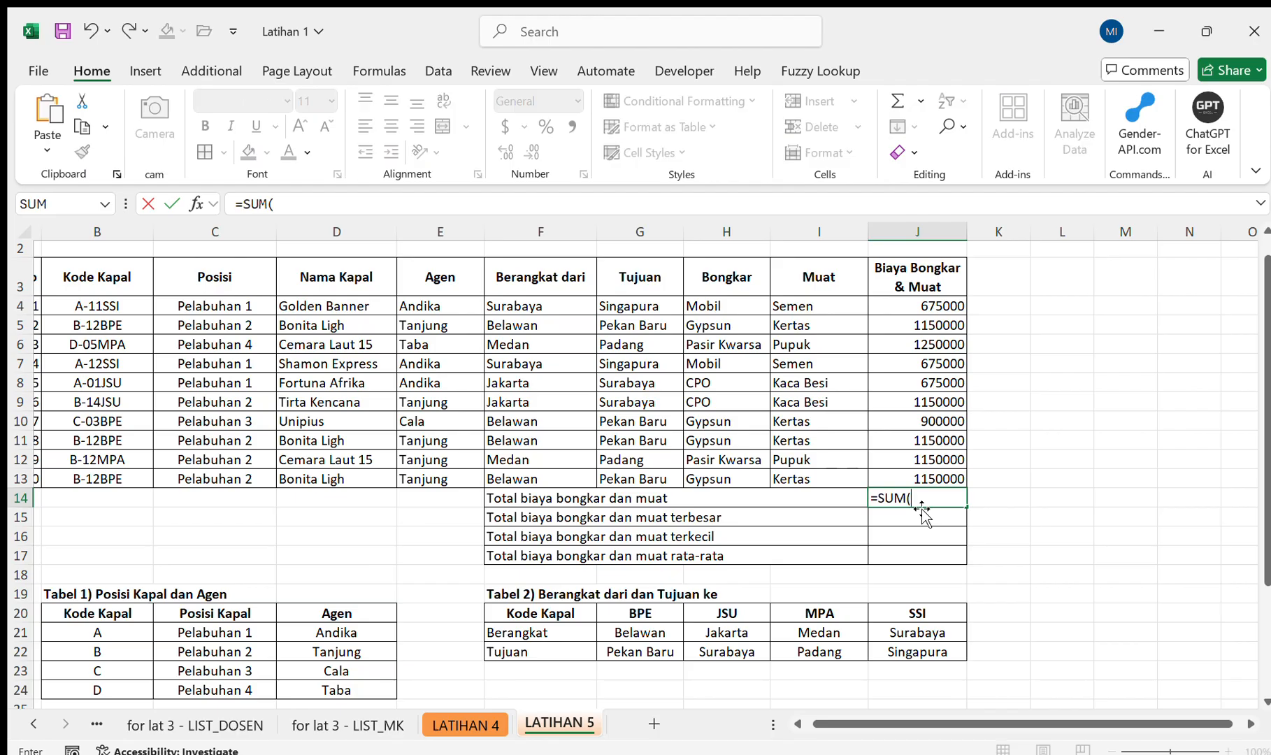
key("Up")
key("shift+Up")
key("shift+Up")
key("shift+Up")
key("shift+Up")
key("shift+Up")
key("shift+Up")
key("shift+Up")
key("shift+Up")
key("shift+Up")
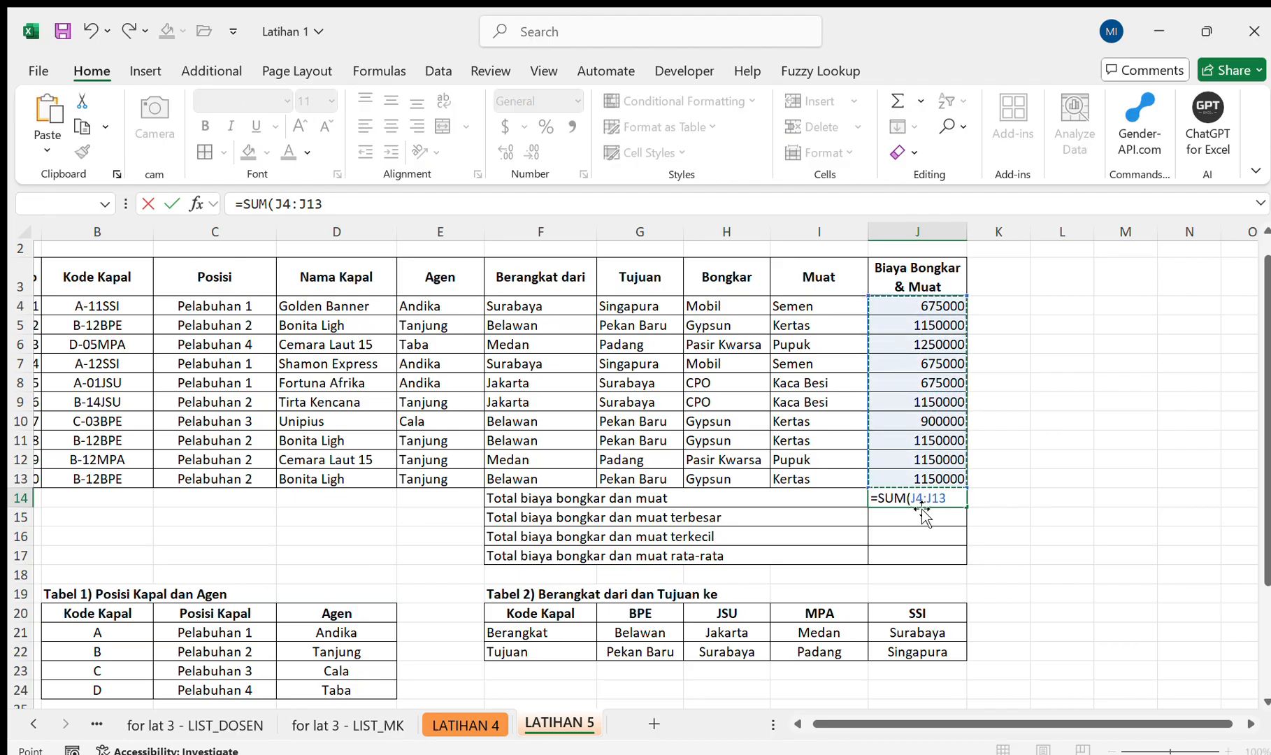
key("Return")
key("Up")
key("Down")
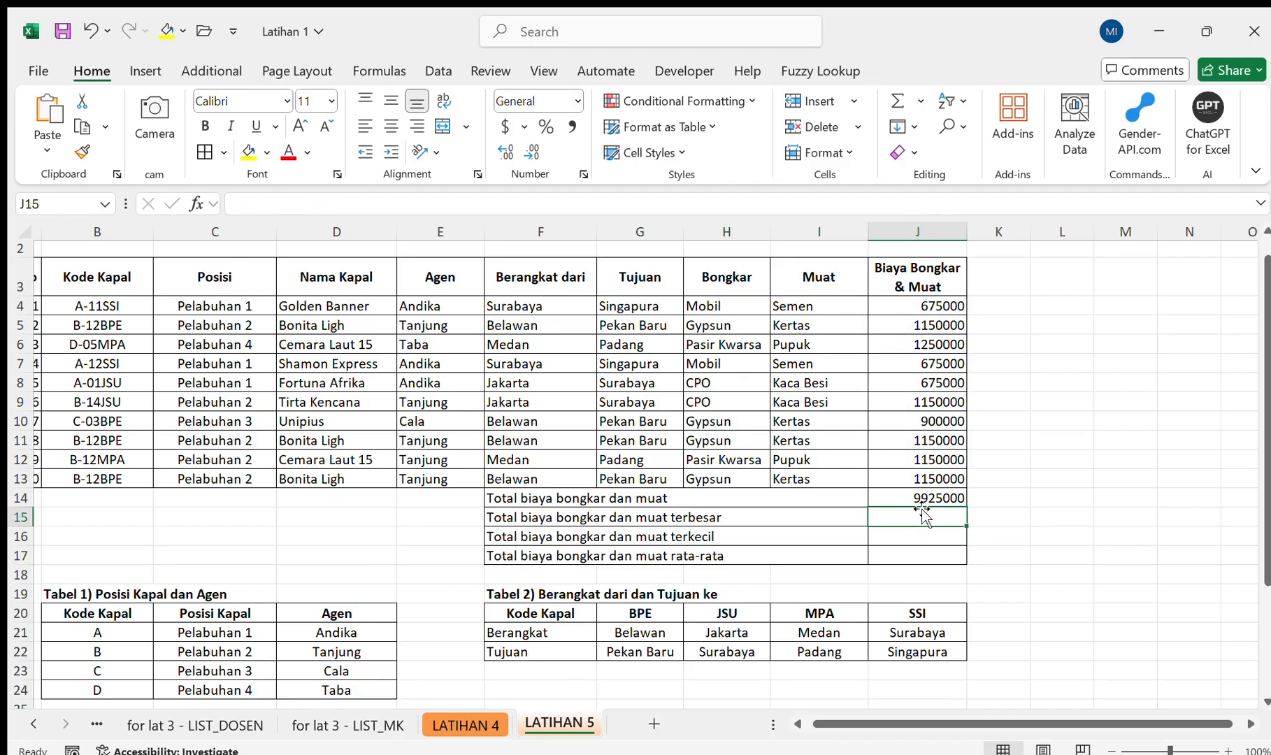
Calculate the largest loading and unloading cost in J15 with a MAX formula over J4:J13.
type("=ma")
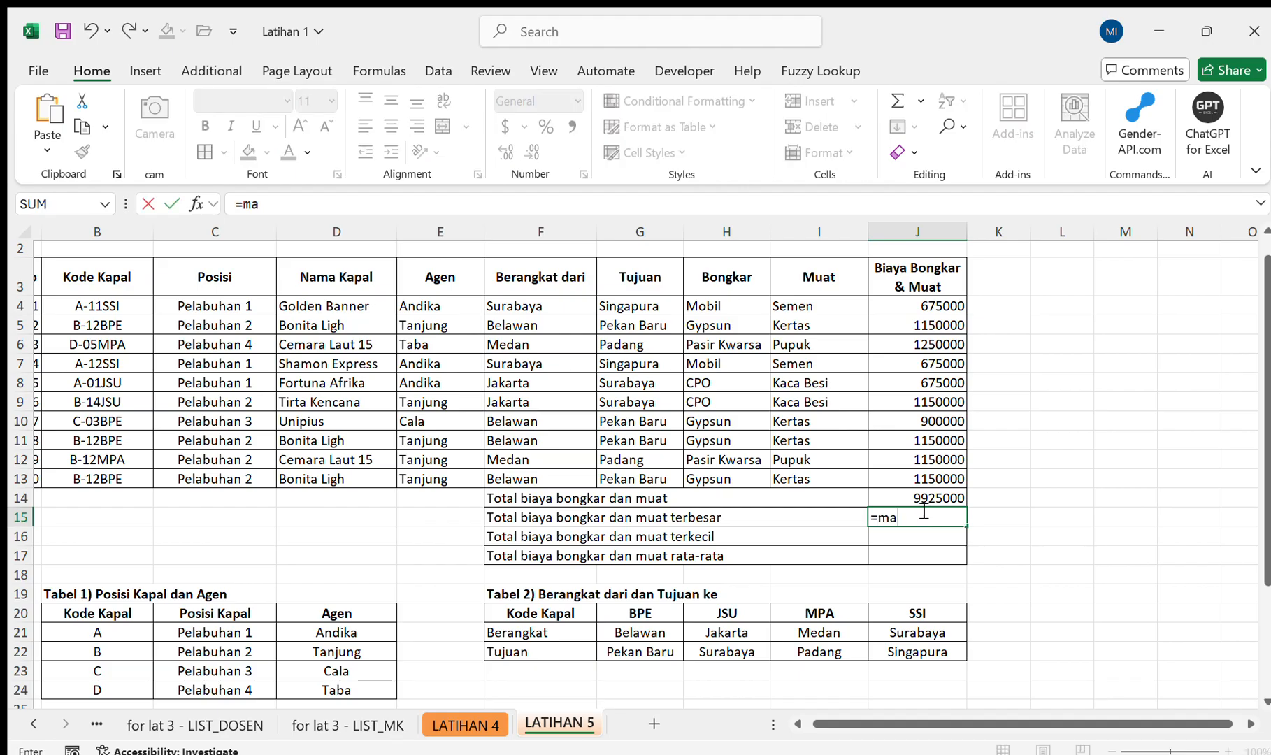
key("Tab")
key("Up")
key("Up")
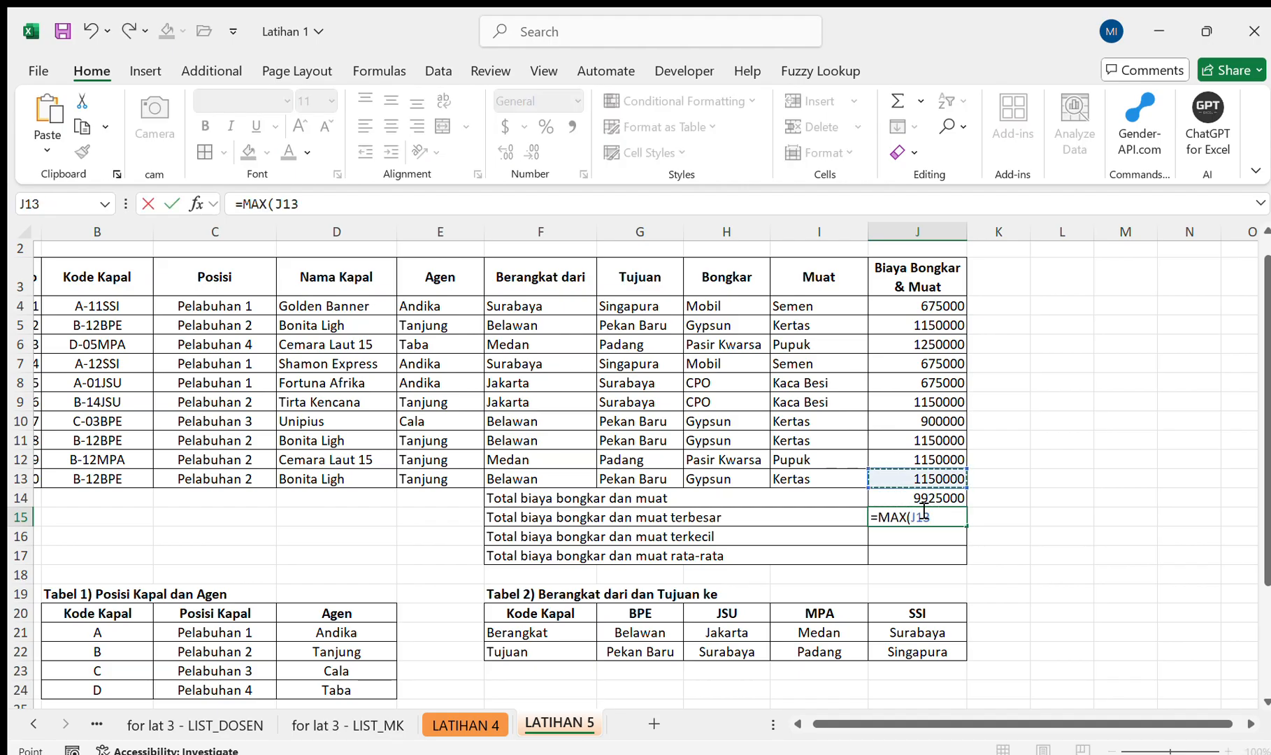
key("shift+Up")
key("shift+Up")
key("shift+Up")
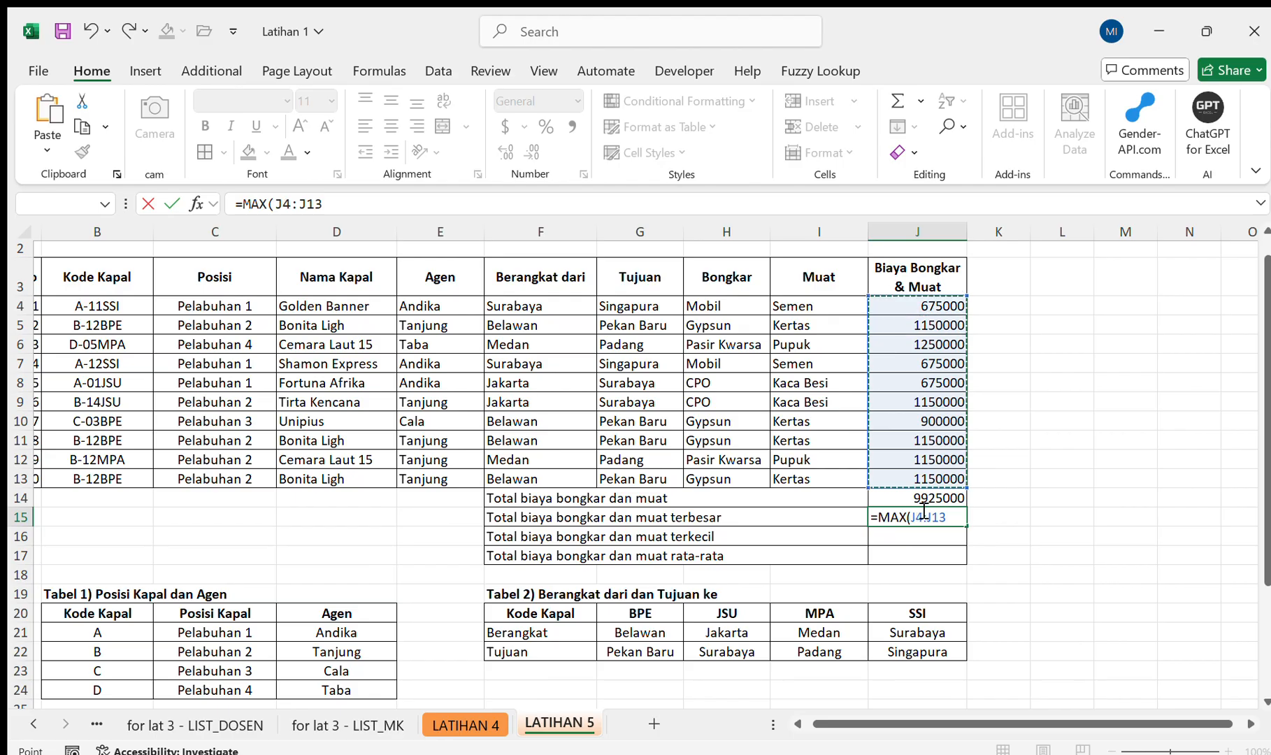
key("Return")
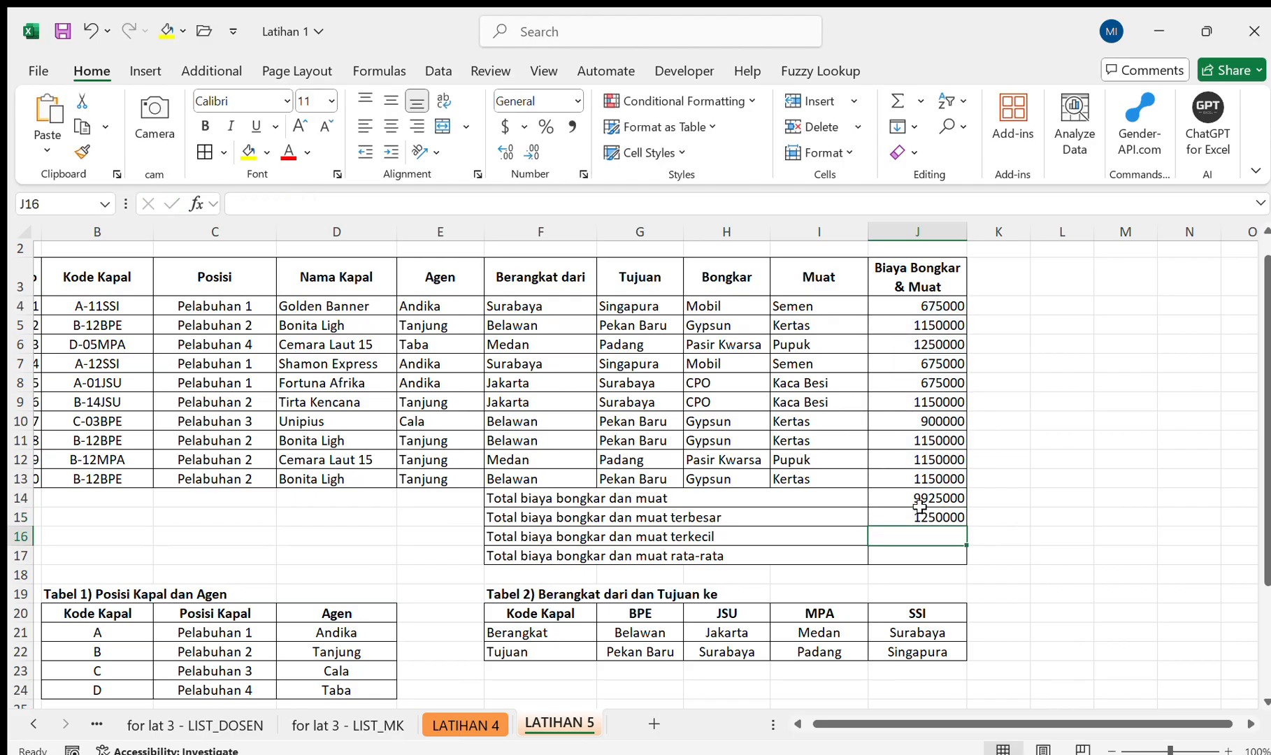
Calculate the smallest loading and unloading cost in J16 with a MIN formula over J4:J13.
type("=mi")
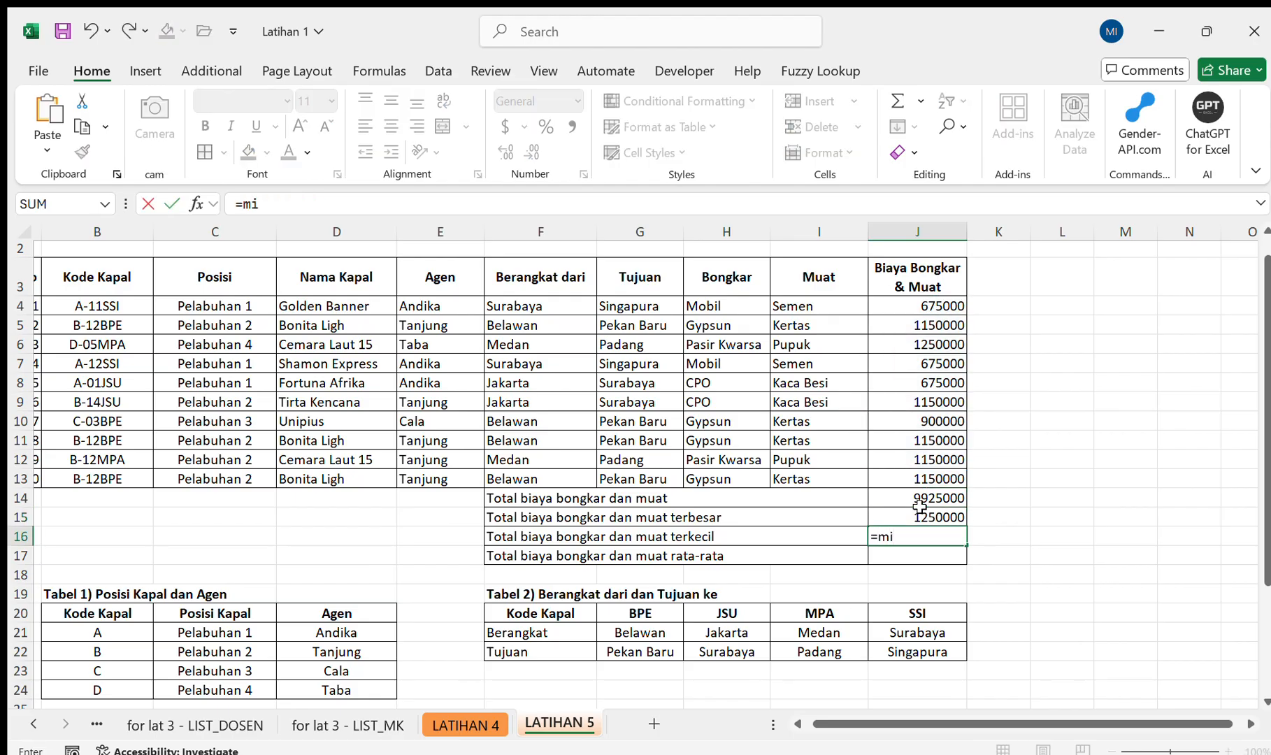
key("Tab")
key("Up")
key("Up")
key("Up")
key("shift+Up")
key("shift+Up")
key("shift+Up")
key("shift+Up")
key("shift+Up")
key("shift+Up")
key("shift+Up")
key("shift+Up")
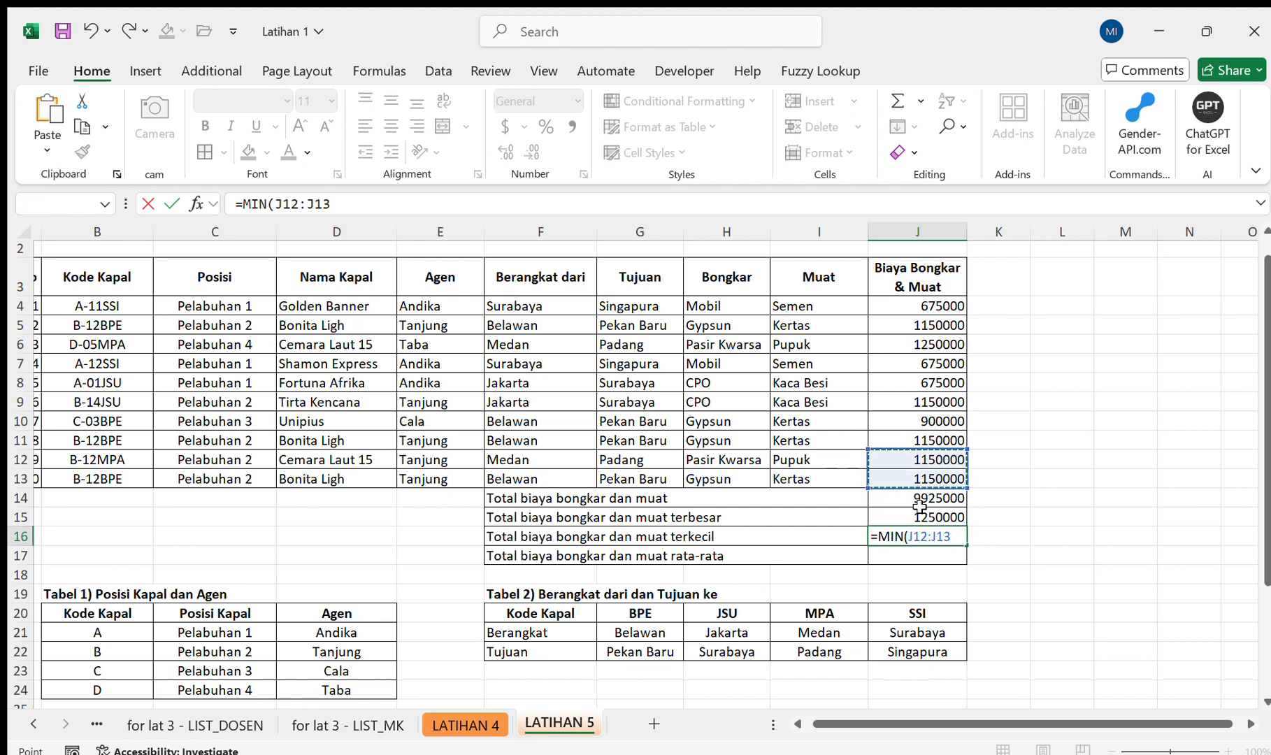
key("shift+Up")
key("Return")
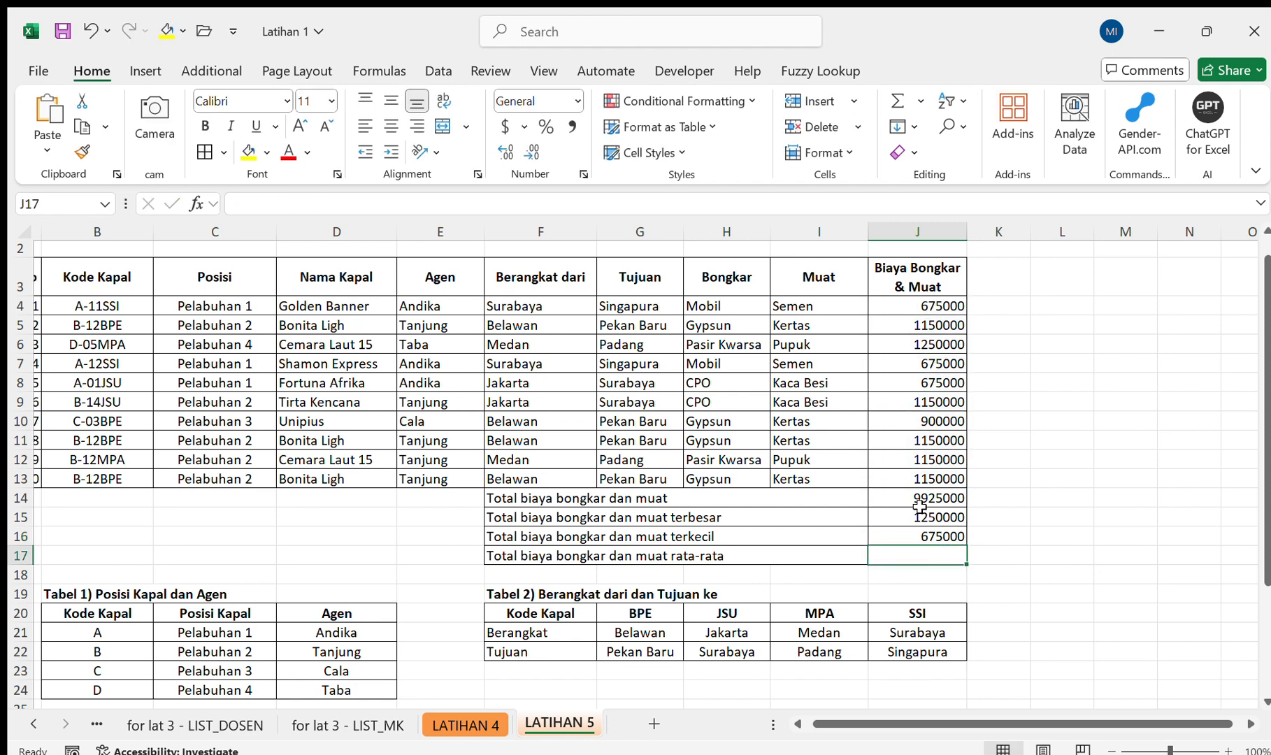
Calculate the average loading and unloading cost in J17 with an AVERAGE formula over J4:J13.
type("=ave")
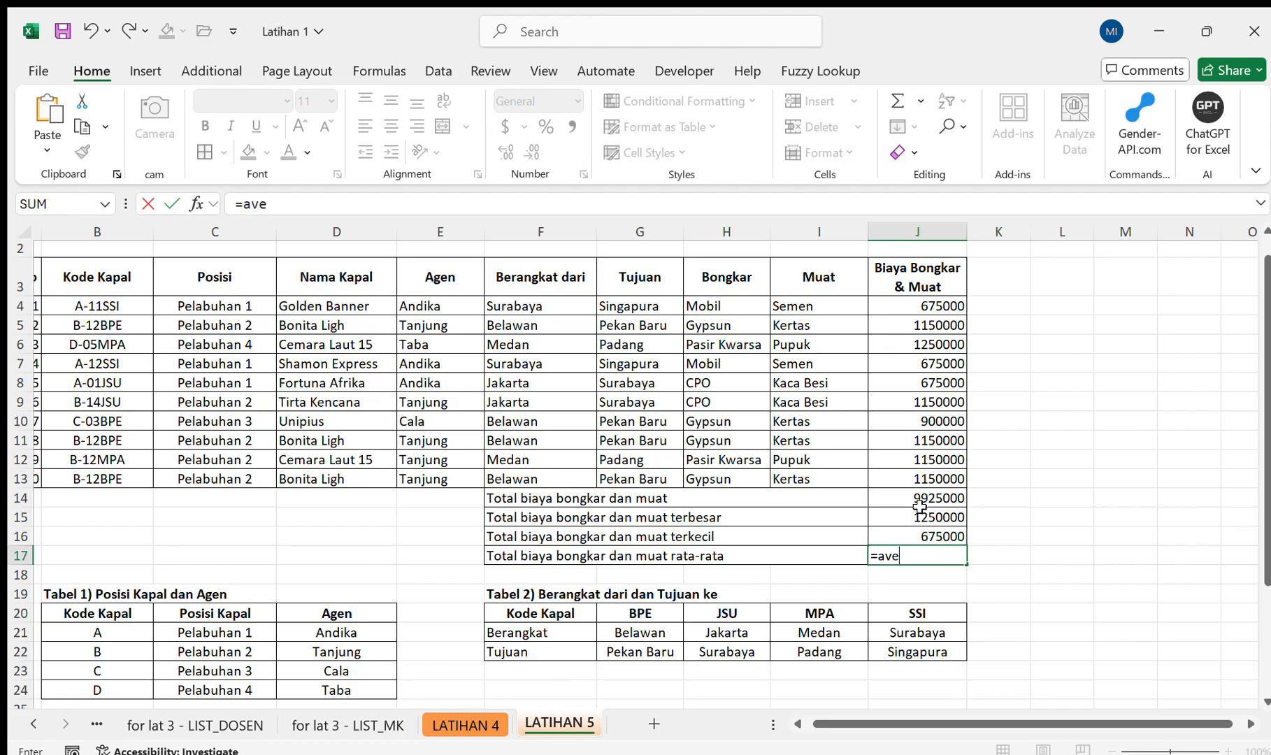
key("Tab")
left_click_drag(935, 479, 935, 306)
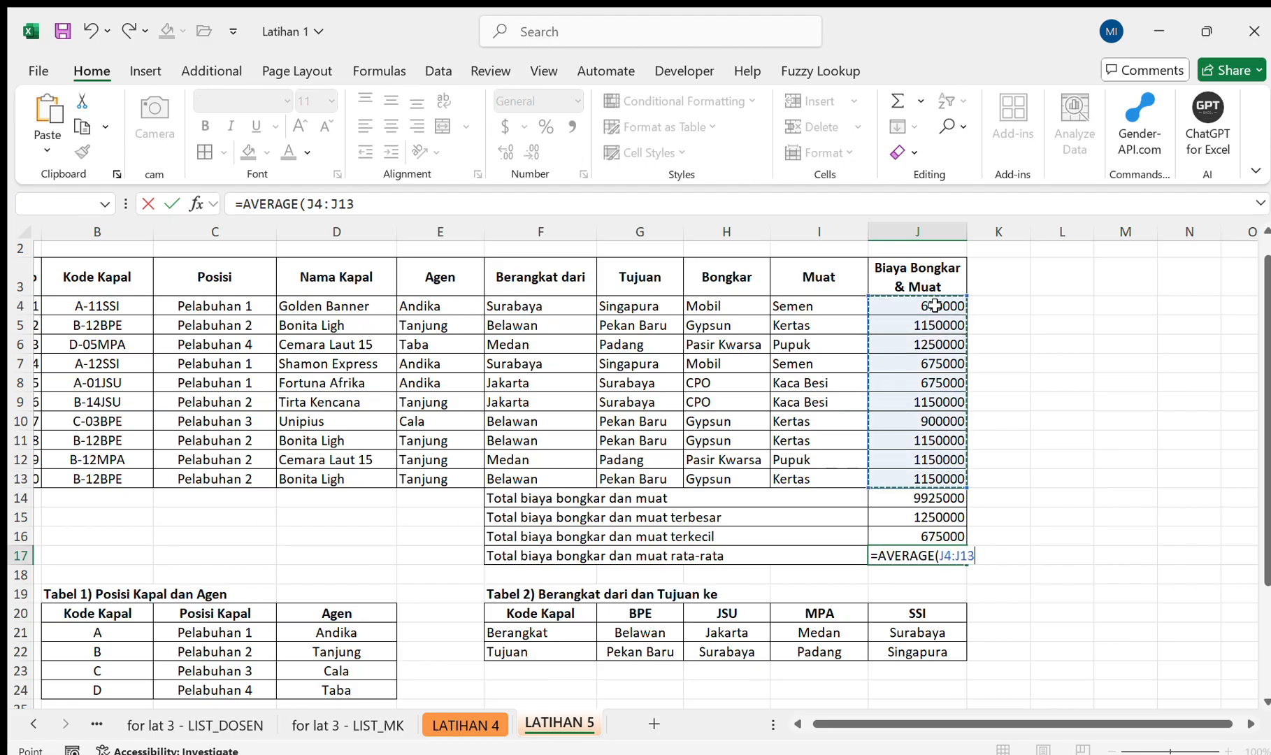
type(")")
key("Return")
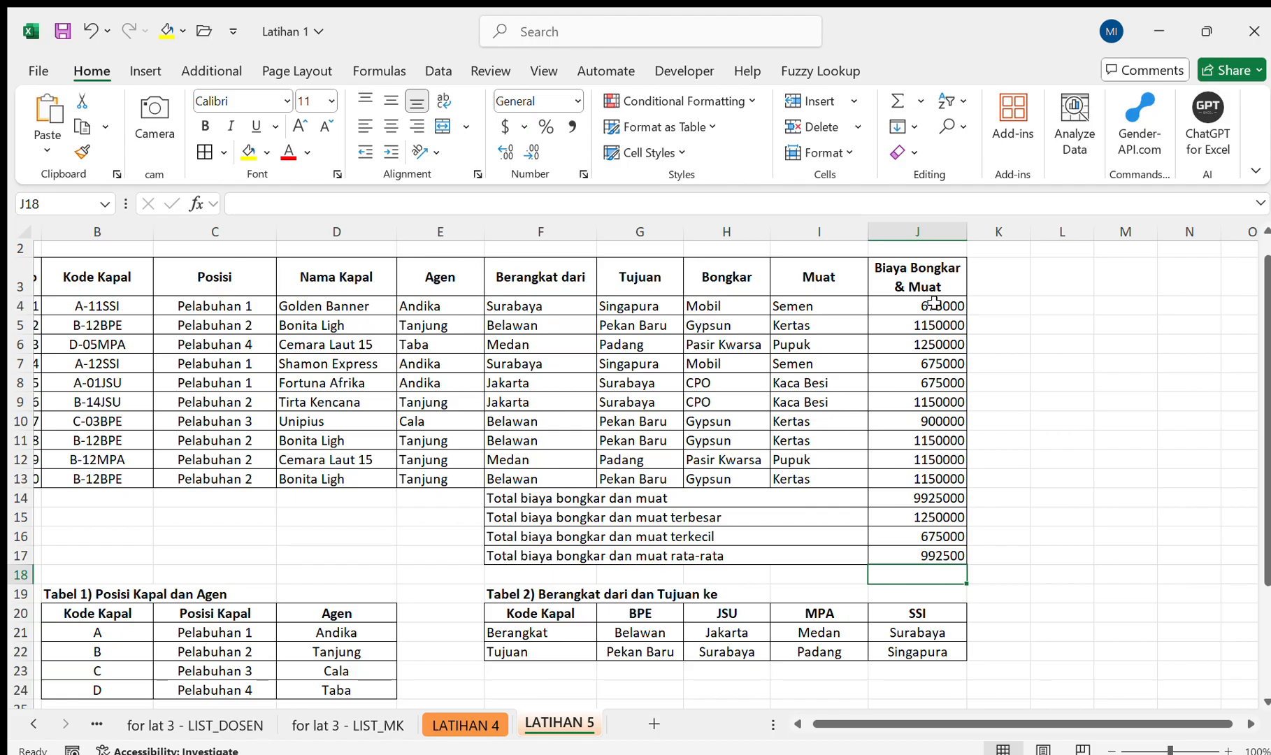
Format the costs and summary values in J4:J17 with thousands separators and no decimal places.
left_click_drag(934, 303, 935, 556)
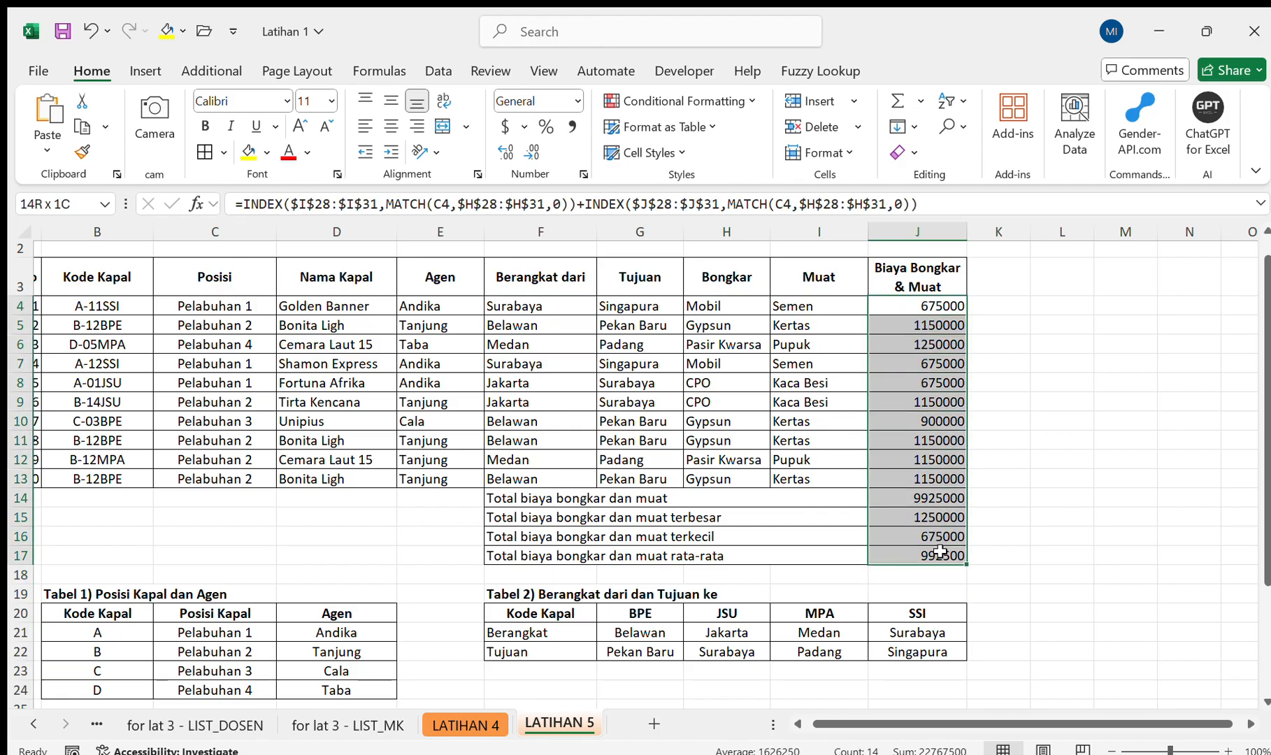
left_click(575, 100)
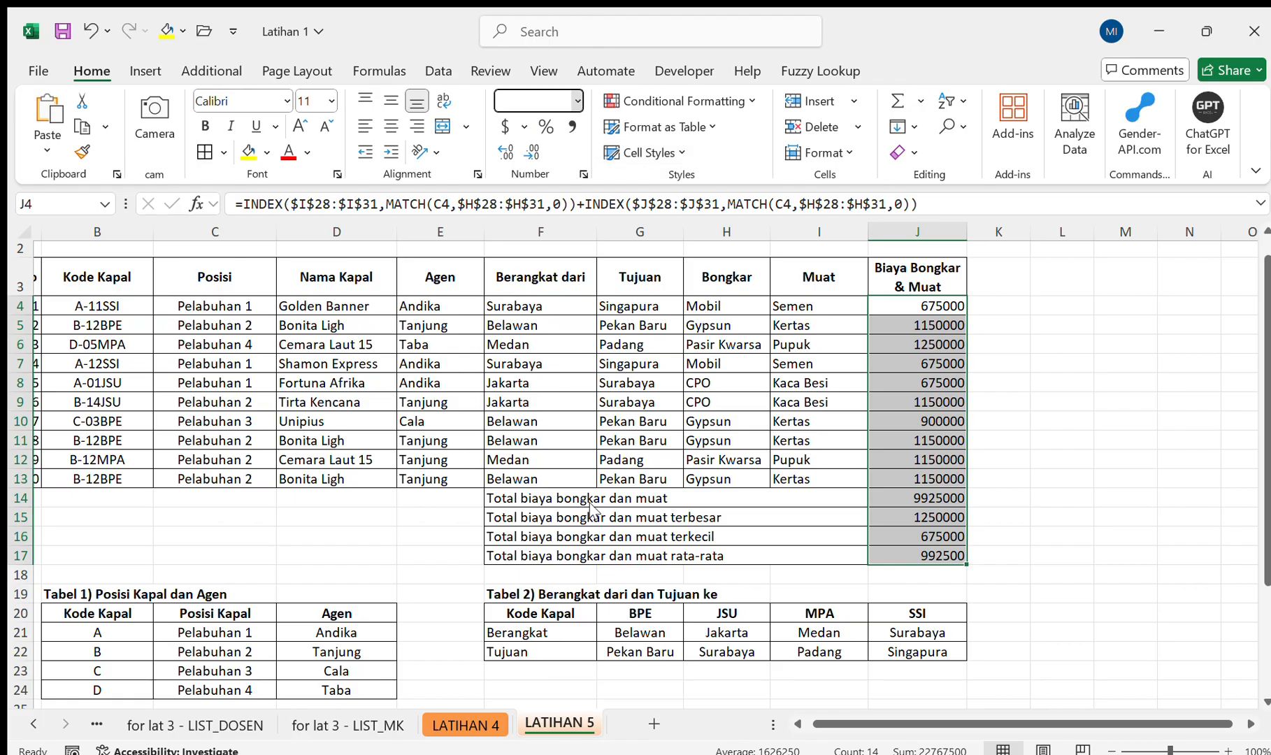
left_click(523, 129)
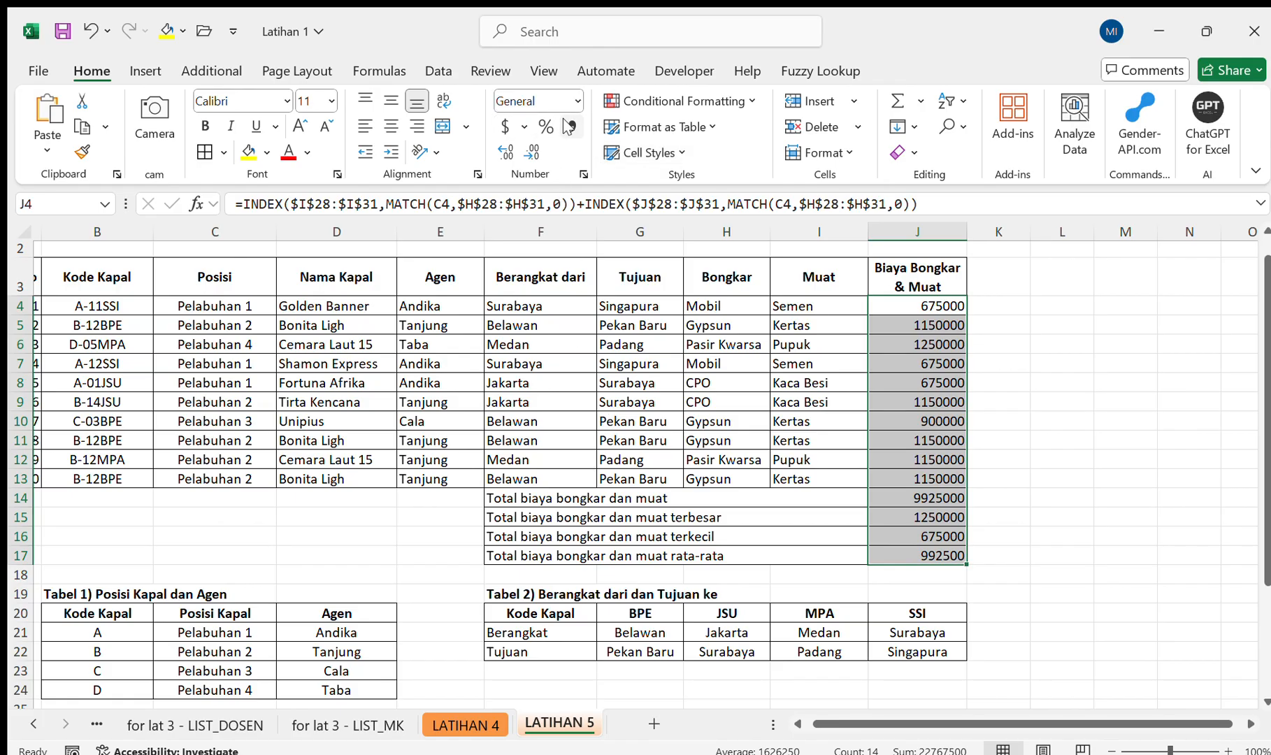
left_click(568, 126)
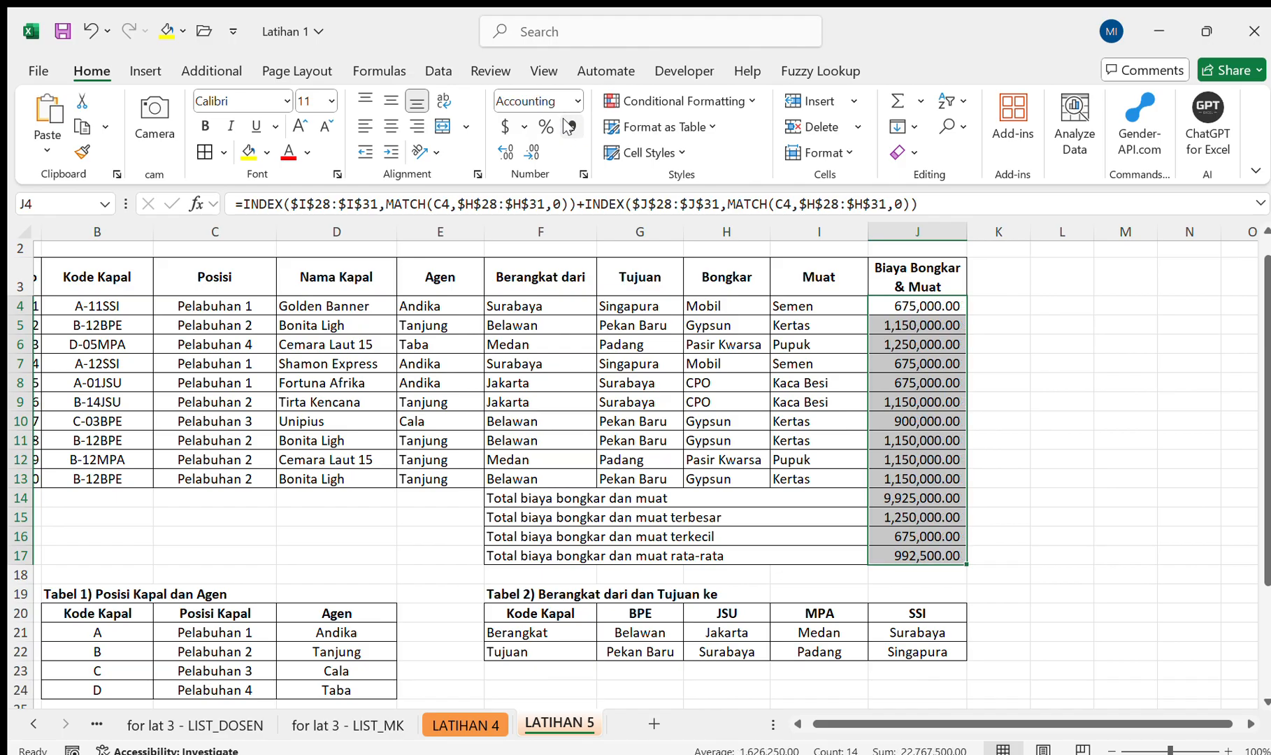
left_click(532, 152)
left_click(533, 152)
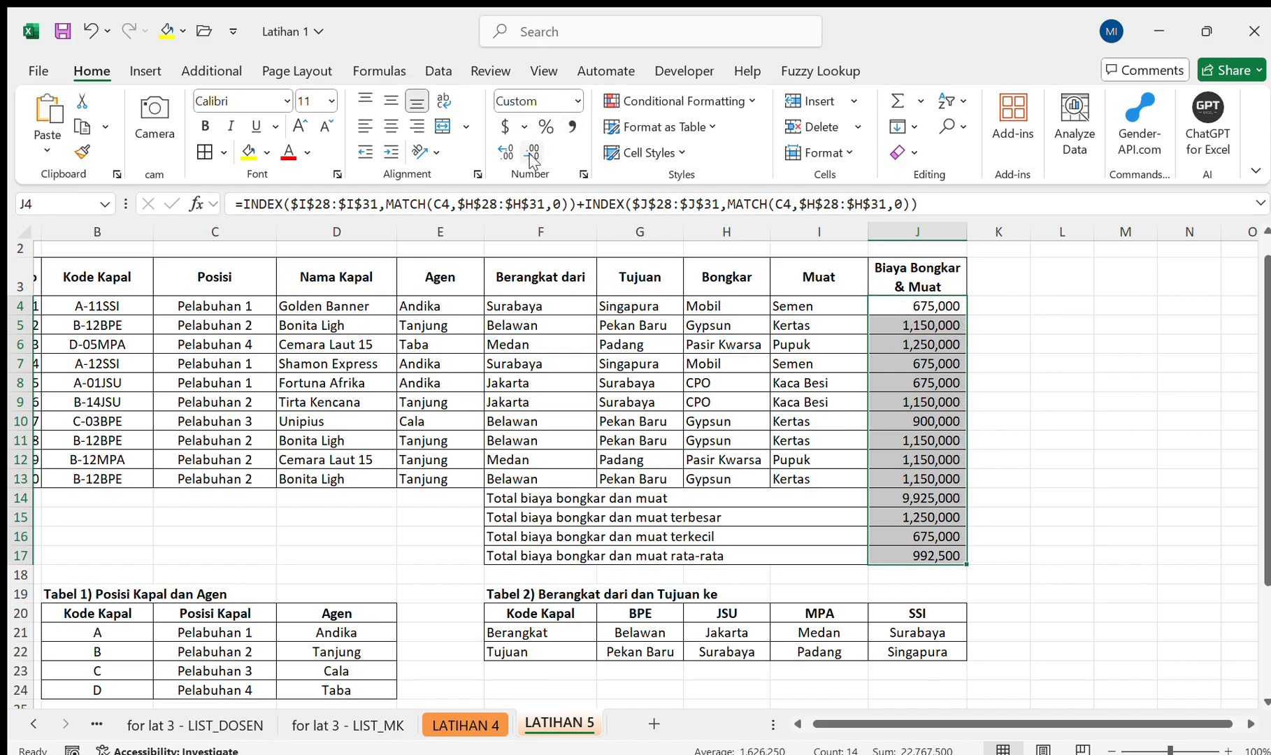
Try a custom number format with the Rp prefix and one fewer decimal on J4:J17, and undo both changes.
left_click(569, 104)
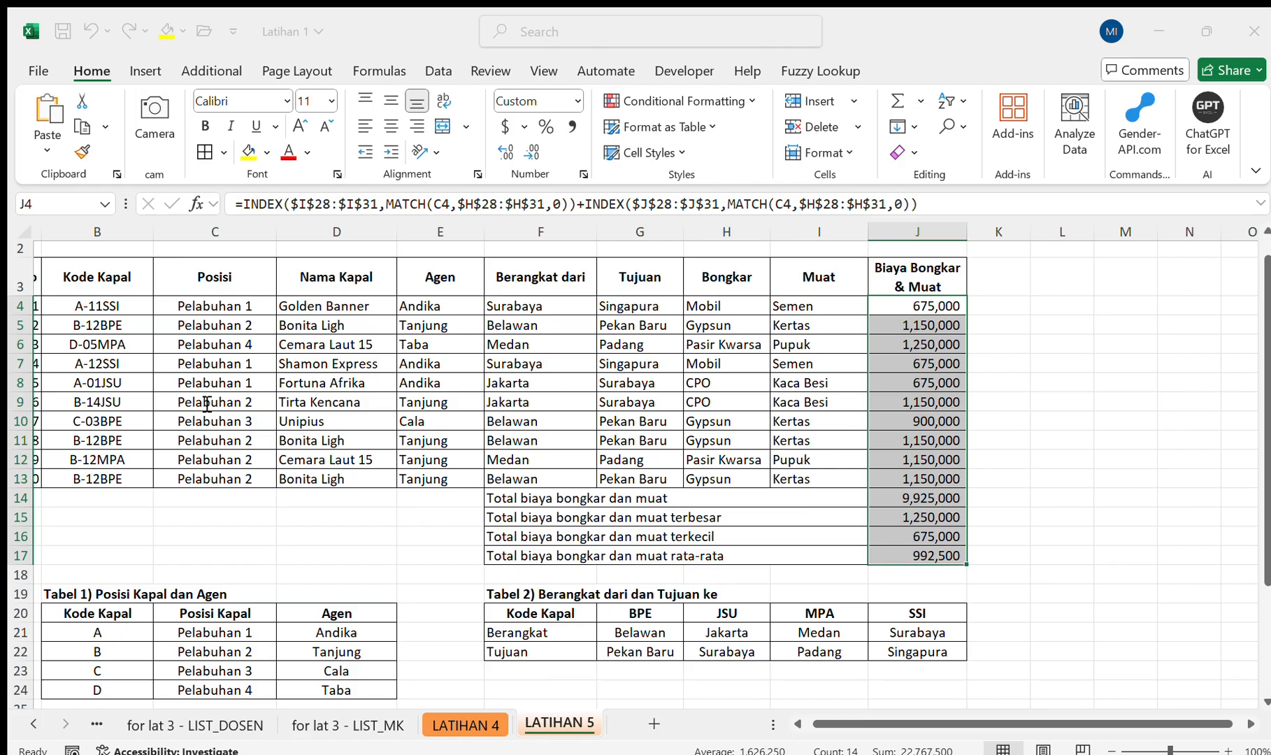
key("Return")
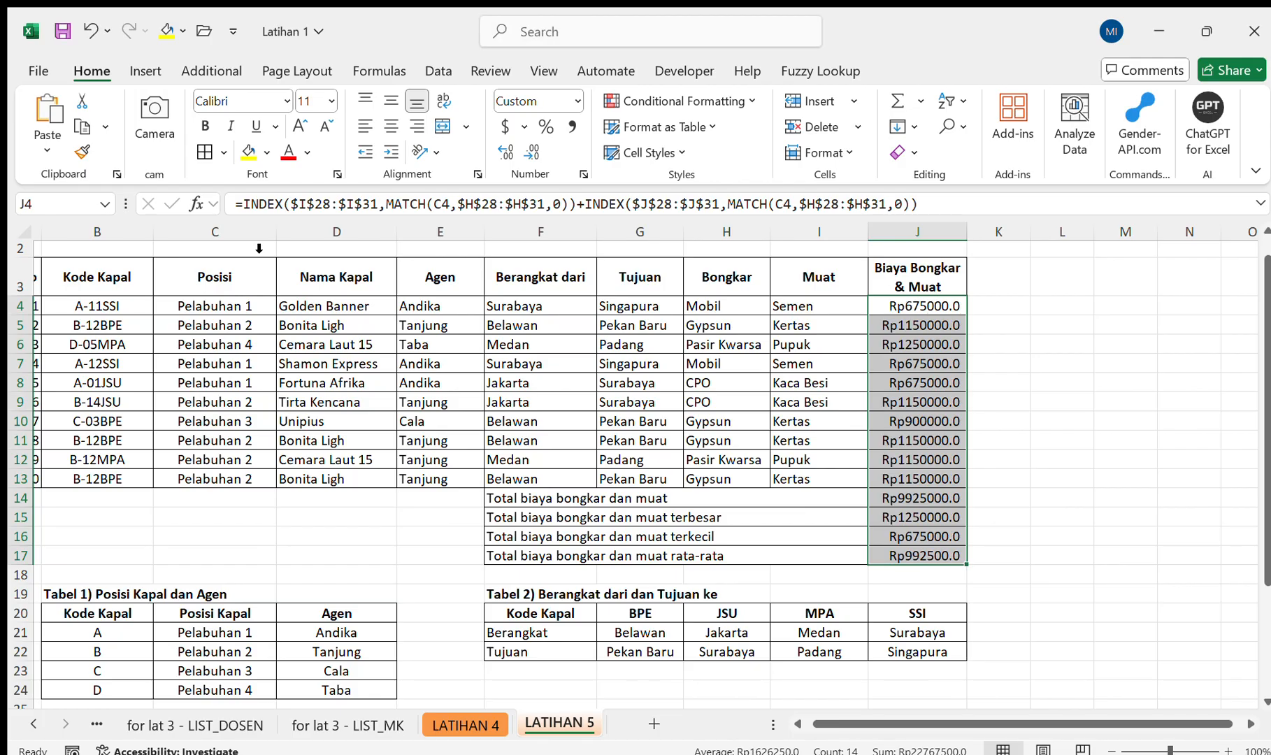
left_click(531, 152)
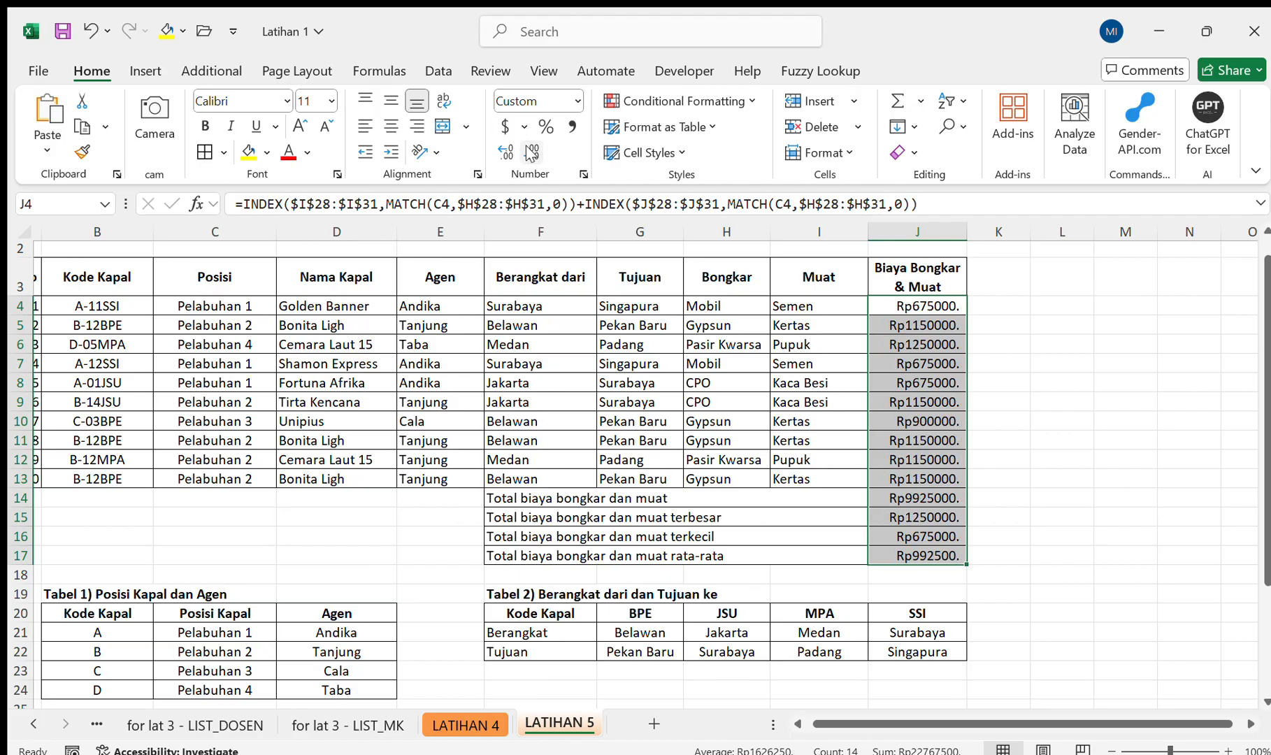
key("ctrl+z")
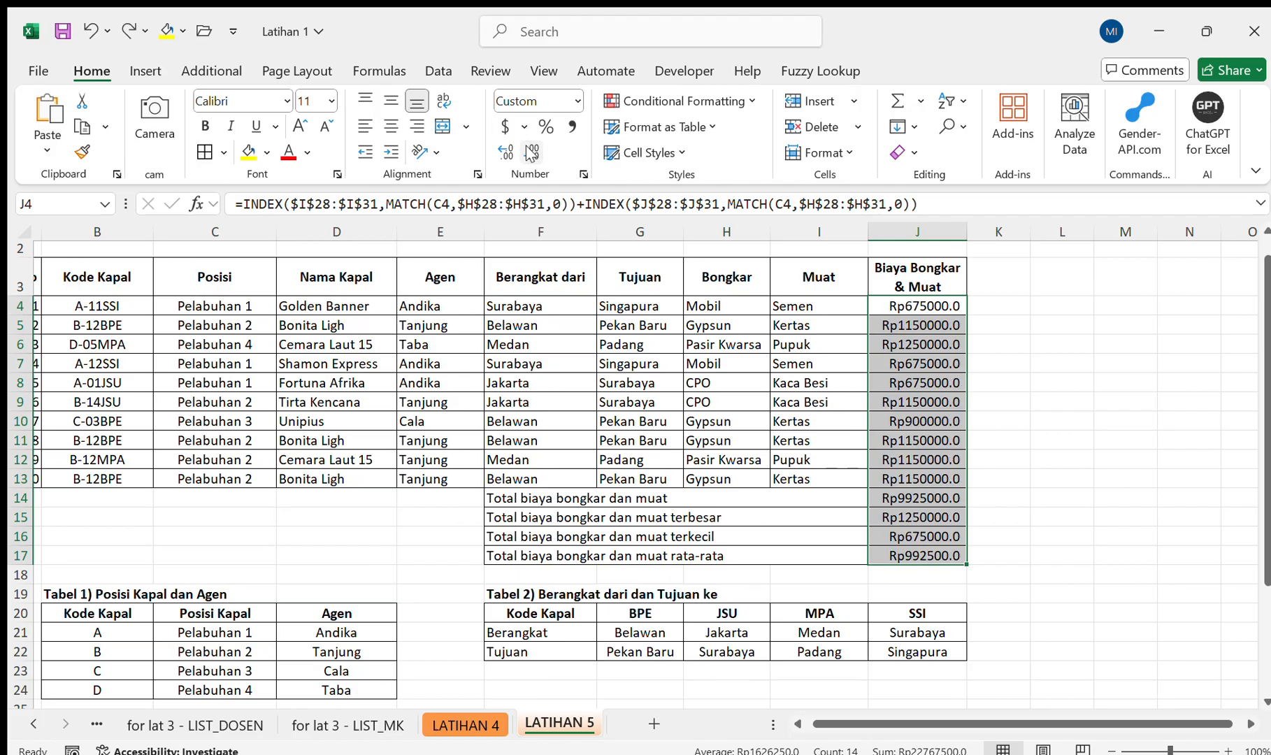
key("ctrl+z")
Switch to the LATIHAN 4 sheet and enter the heading KESIMPULAN in cell I26.
scroll(839, 278, "down", 4)
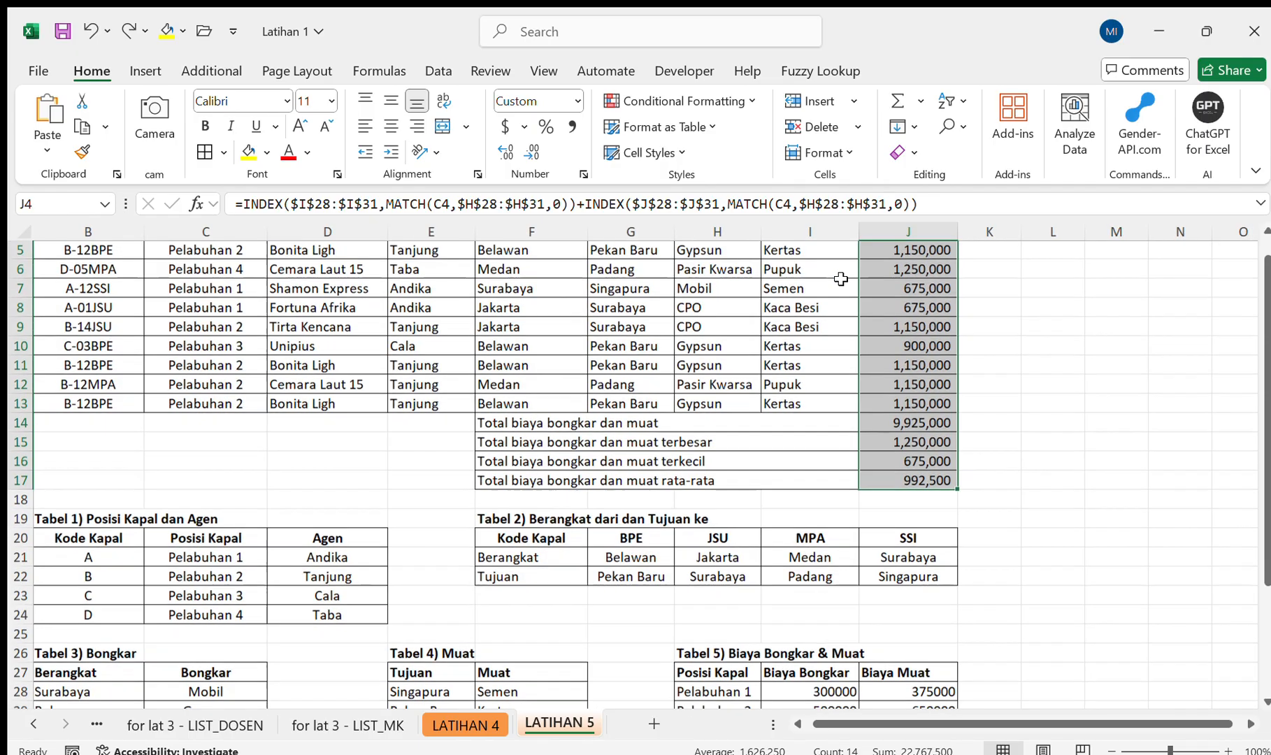
scroll(840, 278, "up", 4)
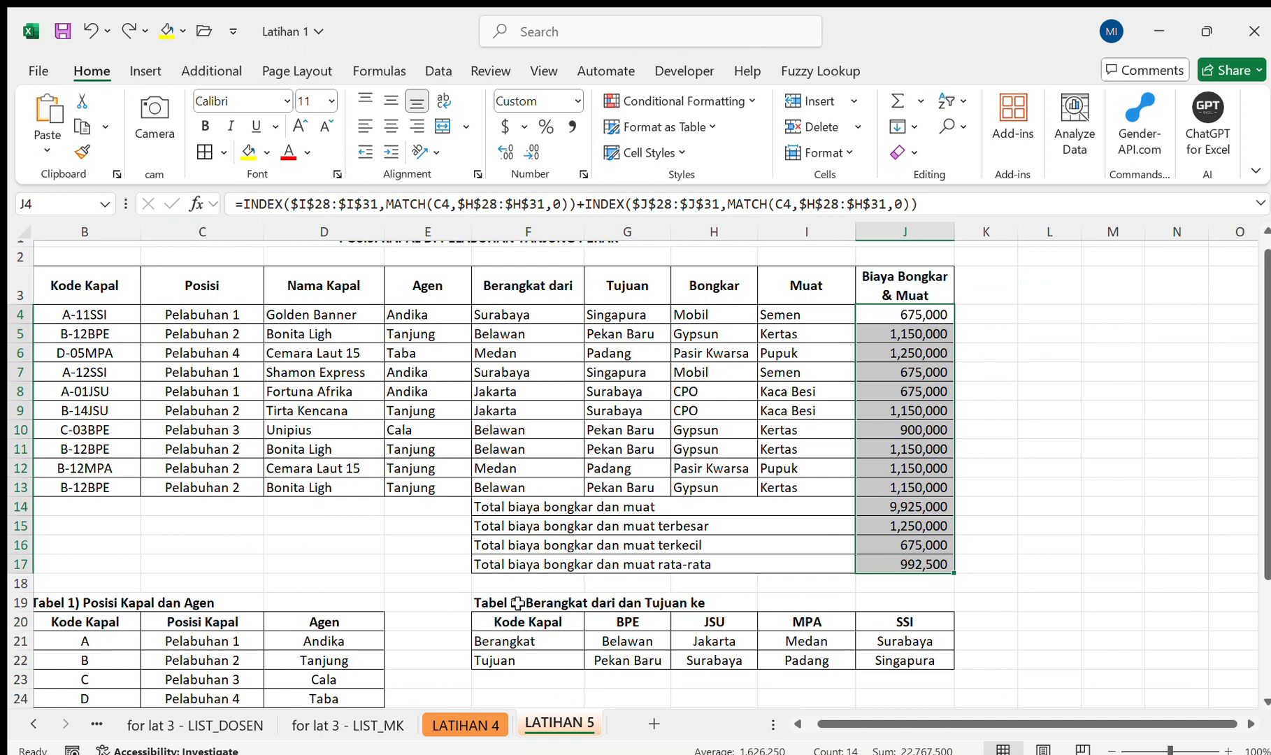
left_click(483, 723)
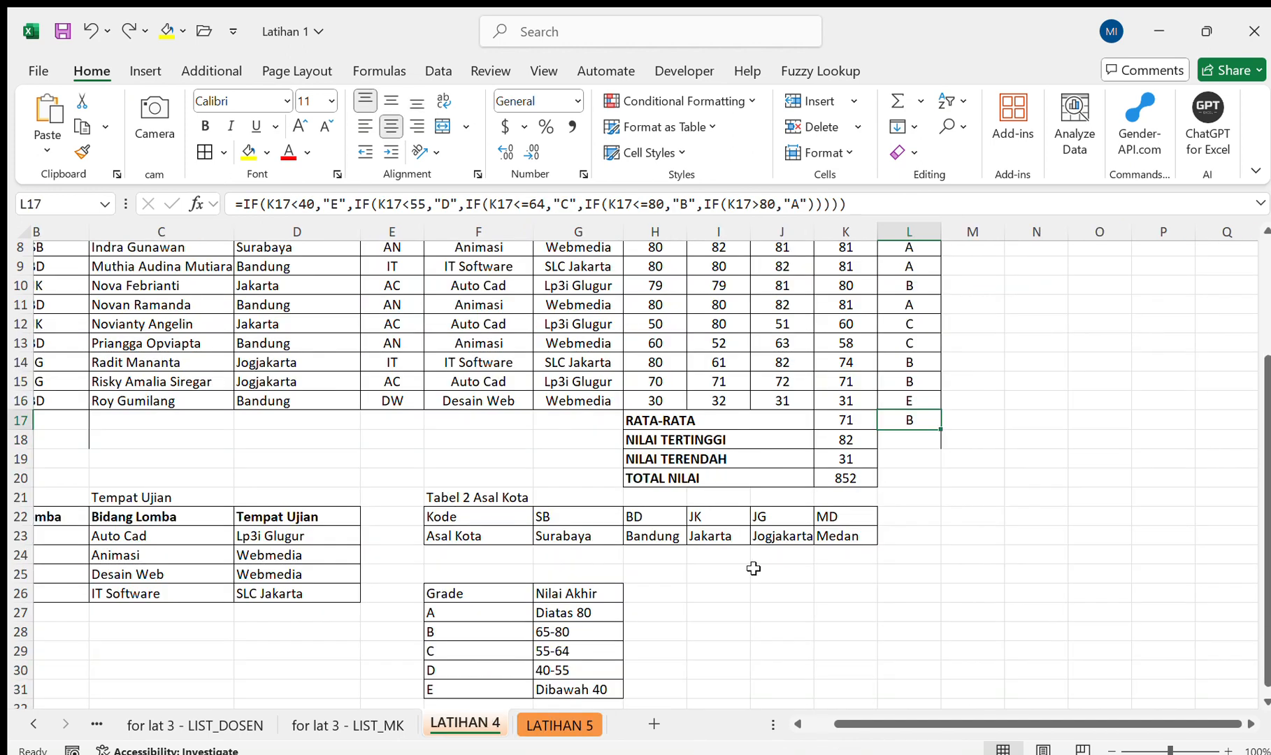
left_click(728, 592)
type("KESIMPULAN")
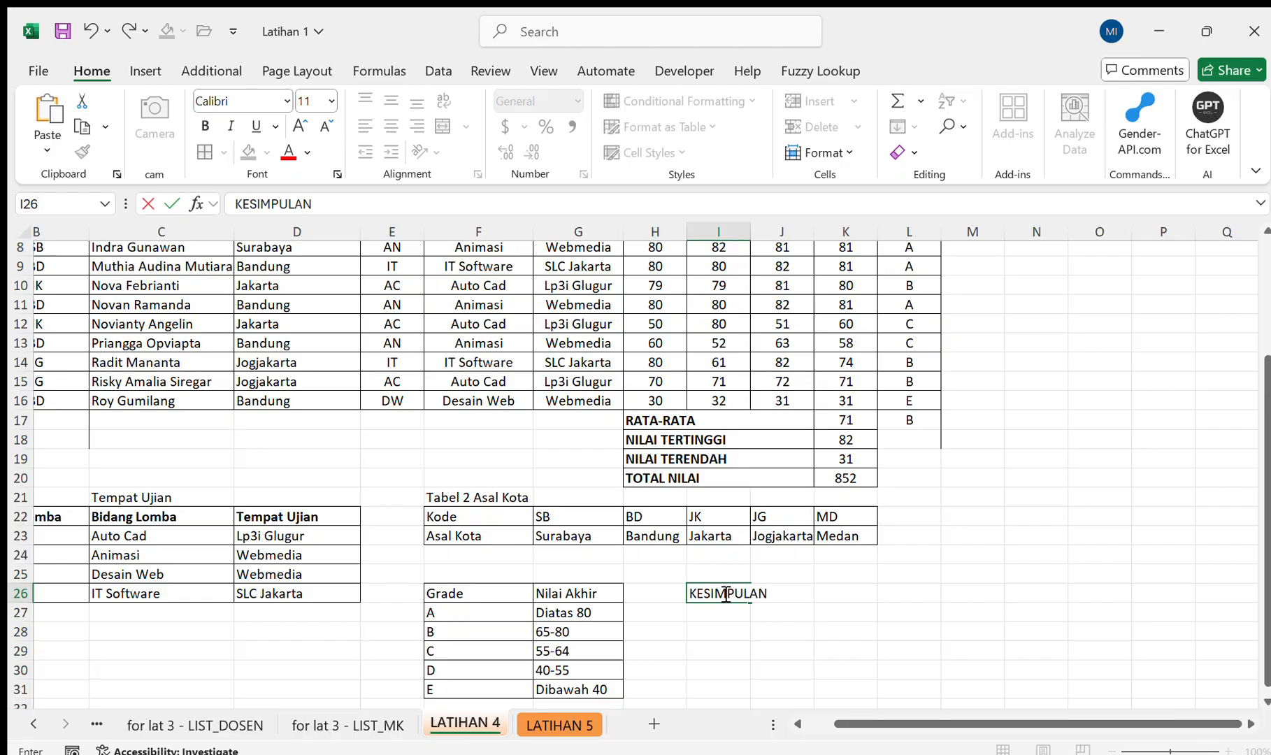
key("Return")
Enter the text INDEX(...,MATCH()) in cell I27 below the KESIMPULAN heading.
scroll(722, 590, "up", 2)
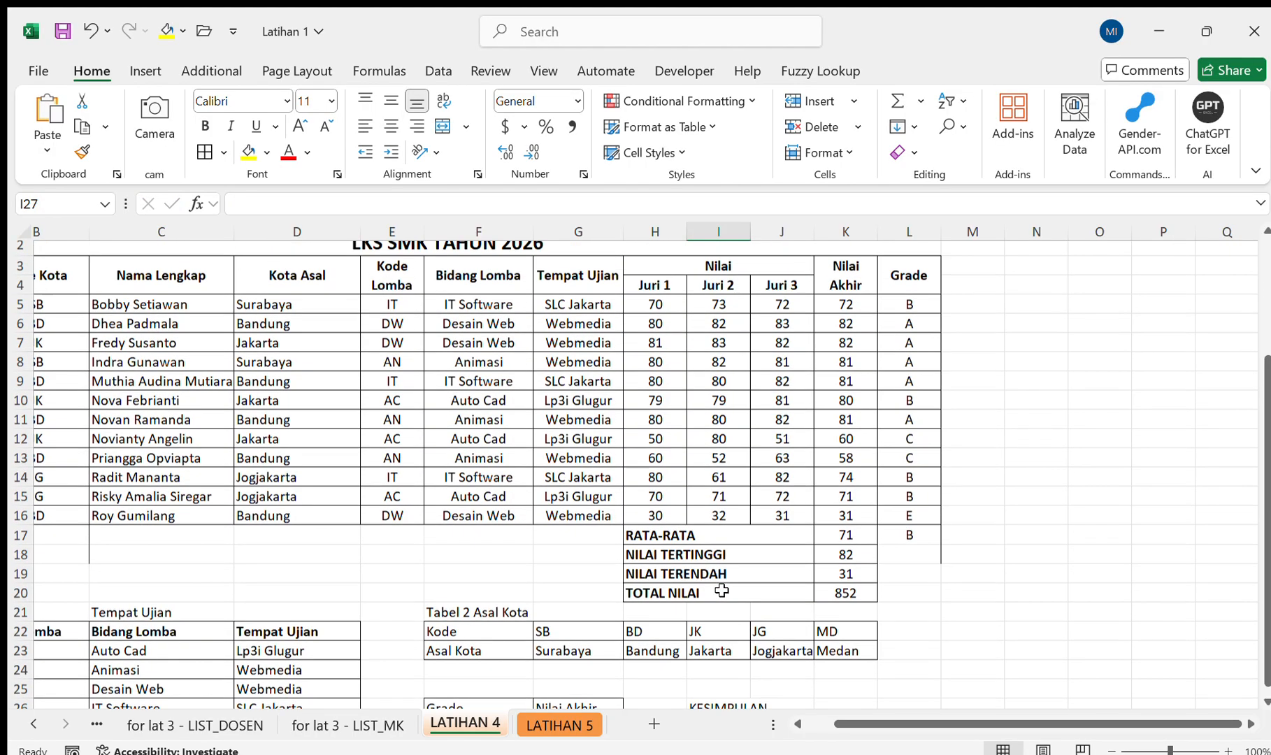
scroll(722, 590, "down", 4)
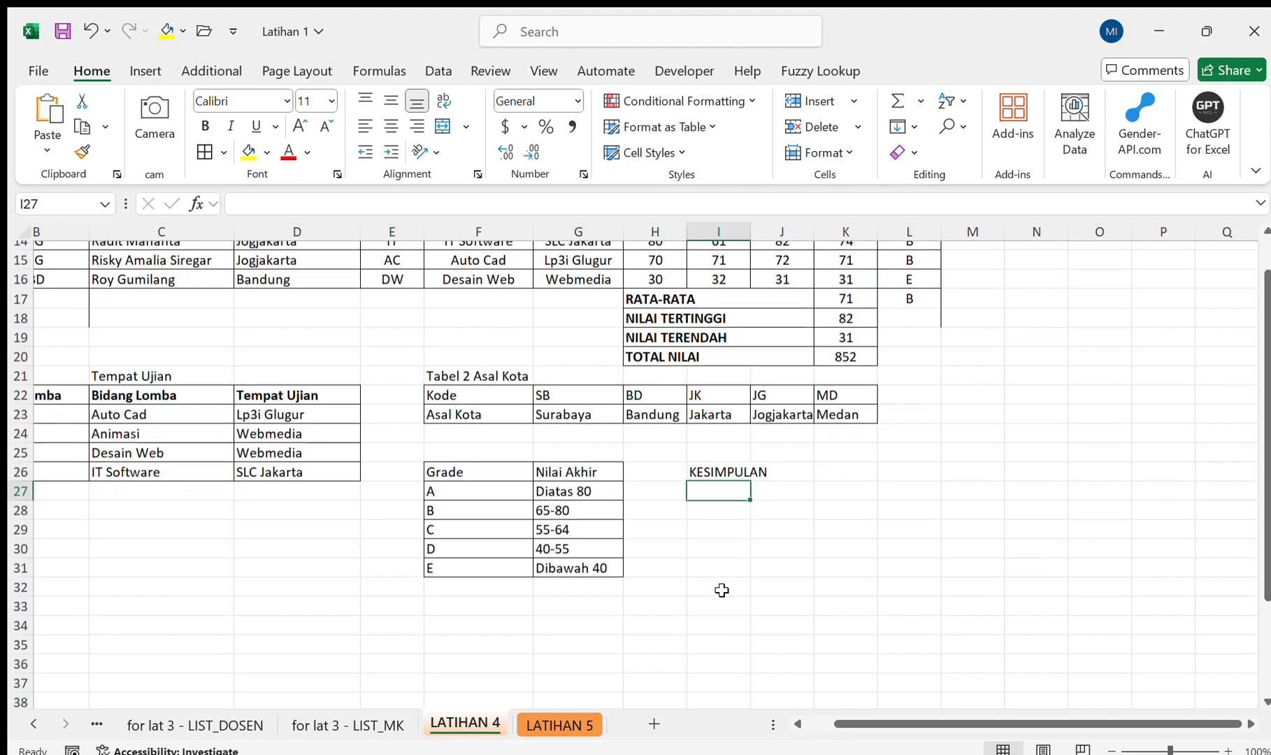
scroll(722, 590, "up", 4)
type("INDEX(..")
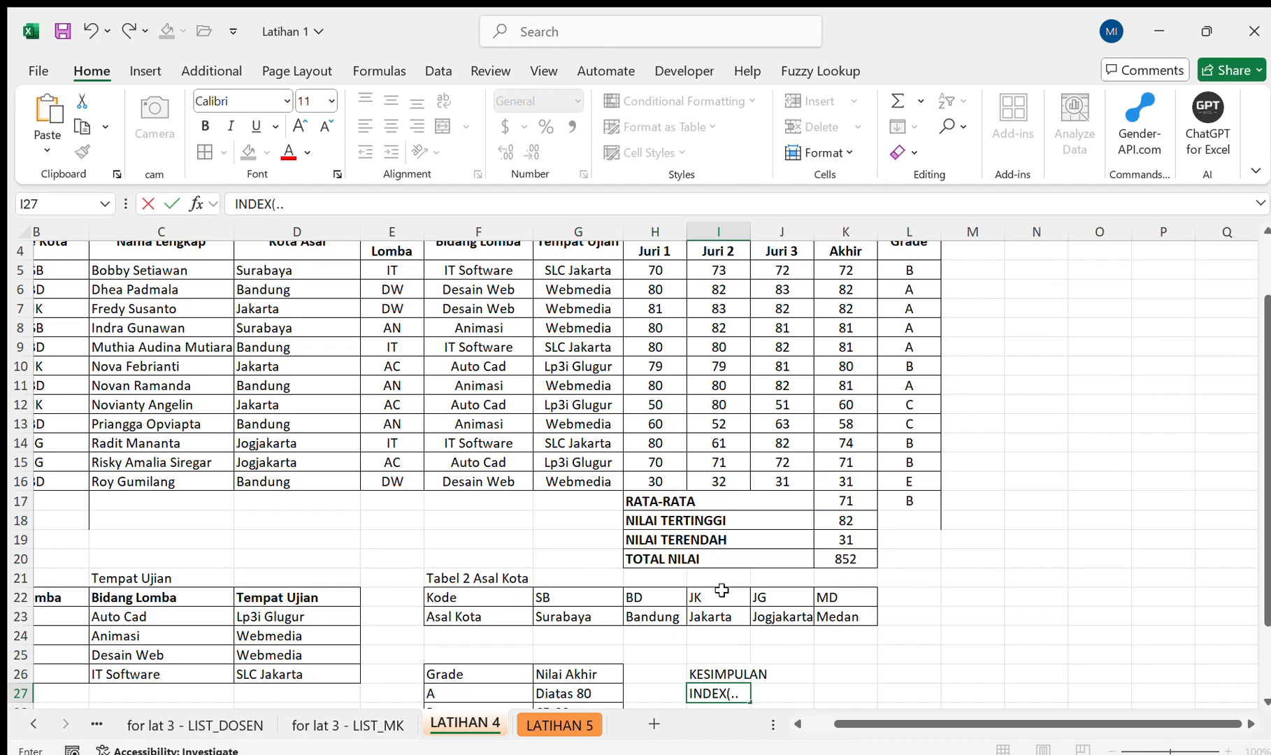
type(".,MATCH())")
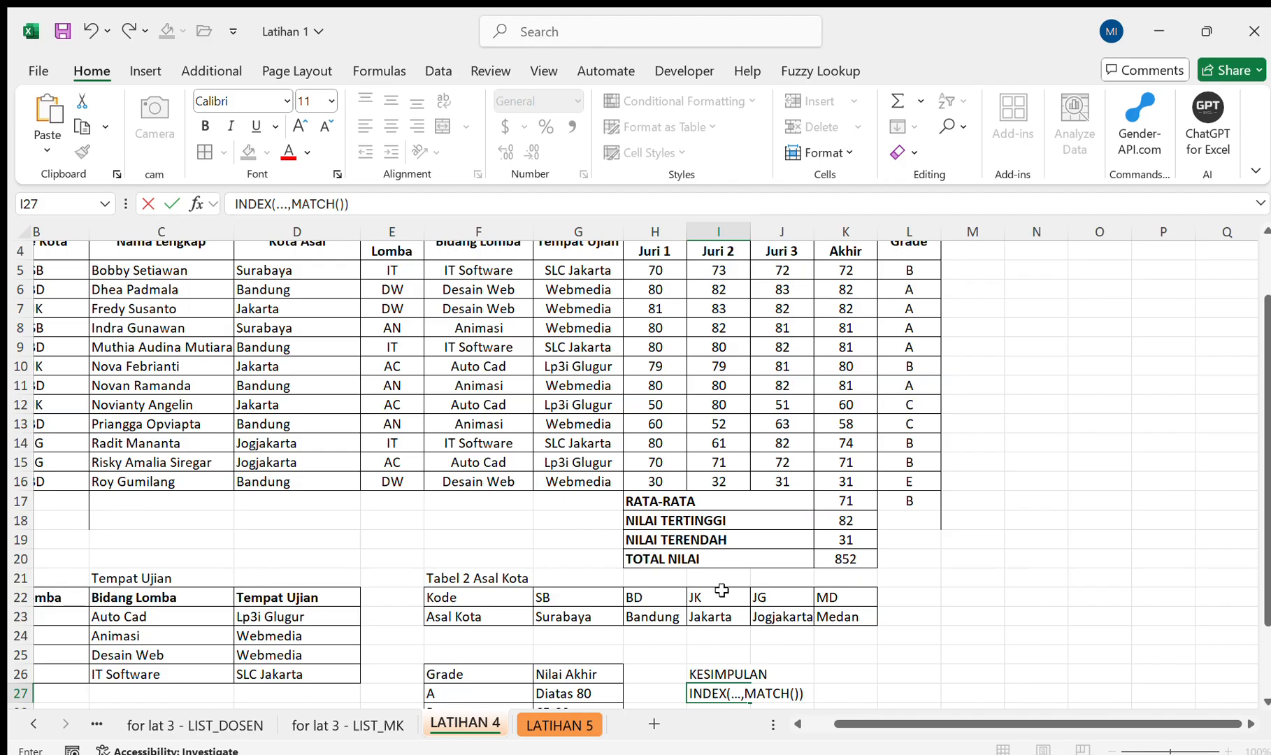
key("Return")
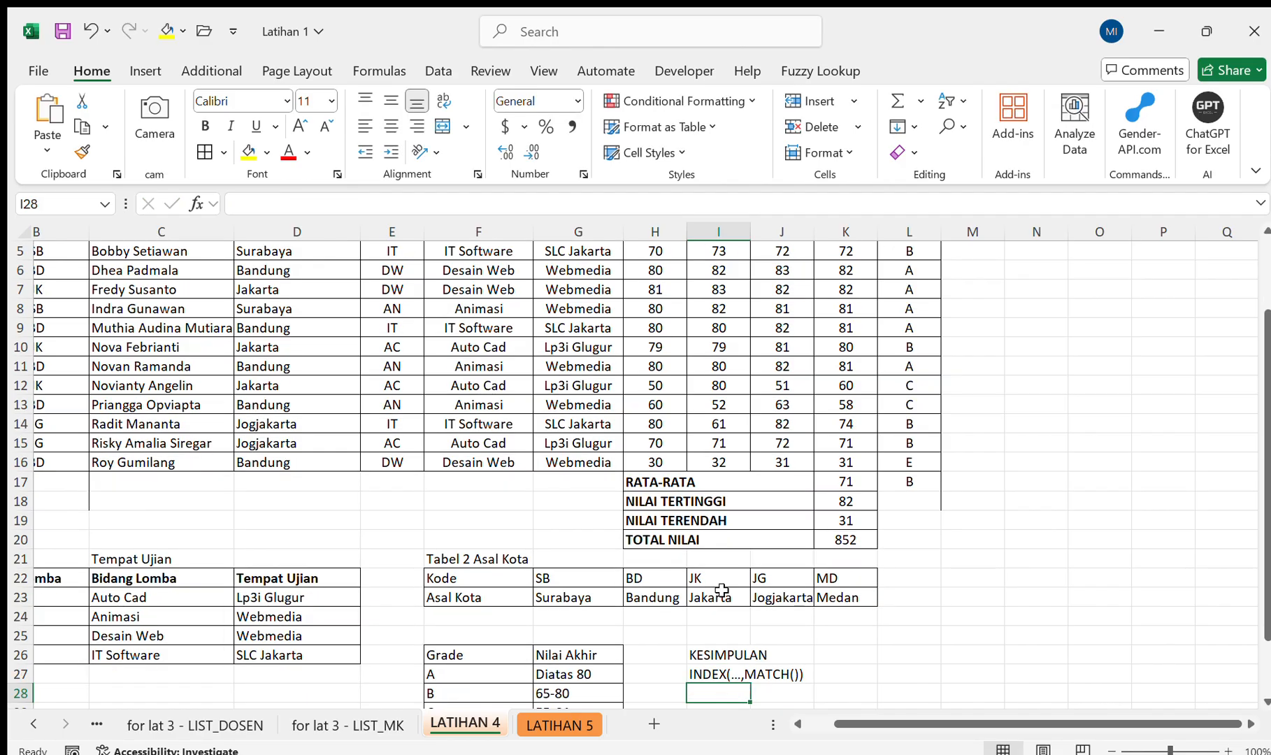
Fit column I to its contents and enter the explanation Pengganti vlookup & hlookup in J27 beside the INDEX/MATCH entry.
key("Right")
key("Up")
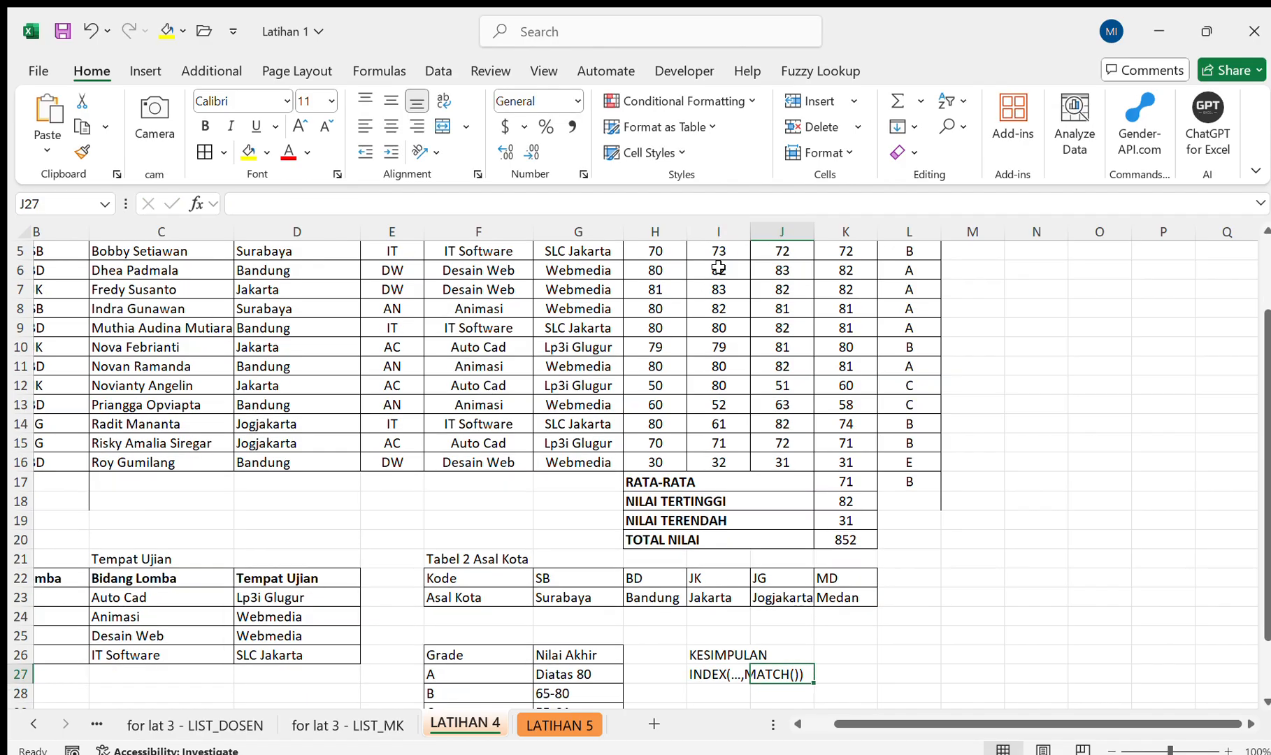
double_click(760, 230)
type("P")
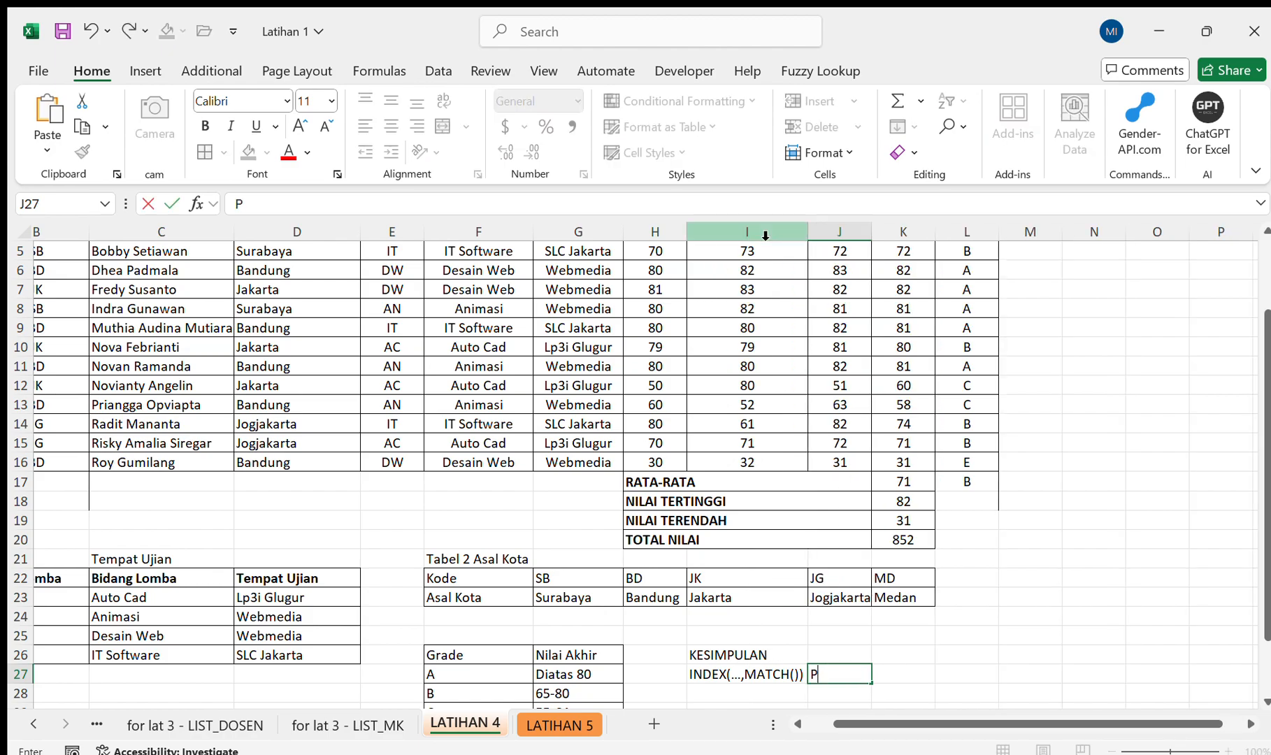
type("engganti")
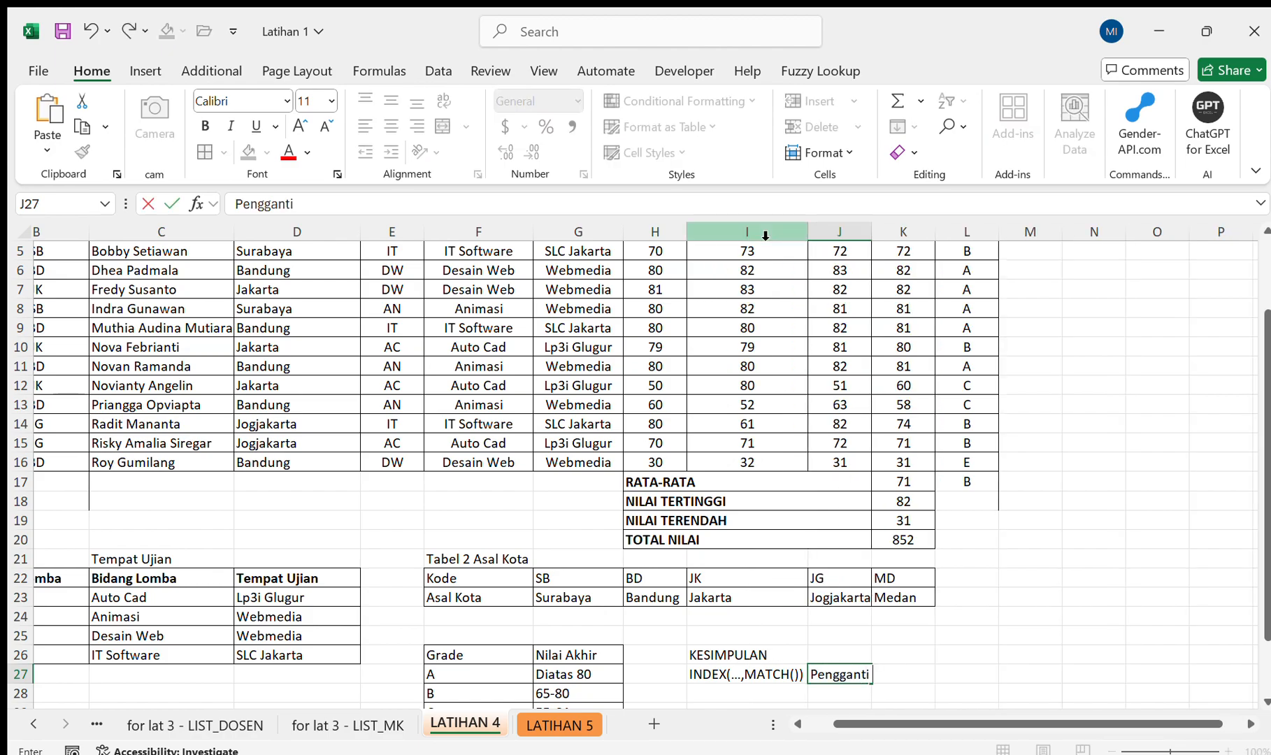
type(" vlookup & H")
key("BackSpace")
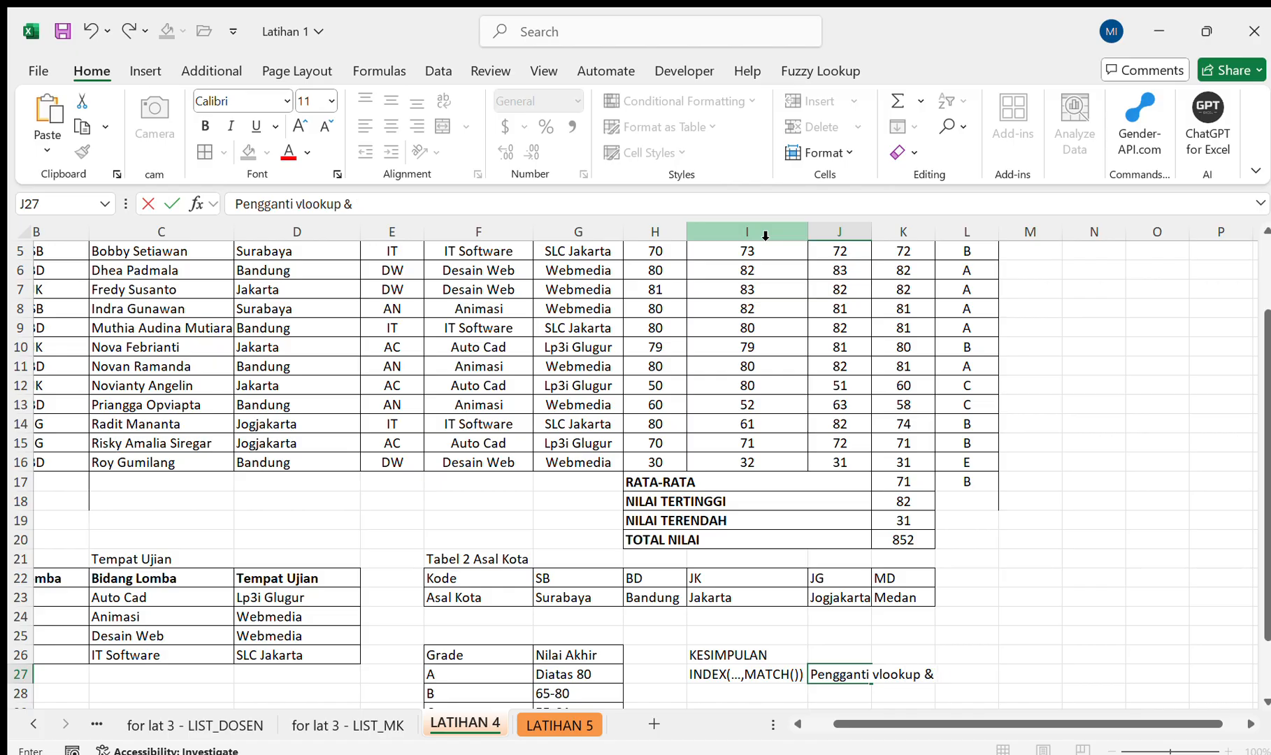
type("hlookup")
key("Return")
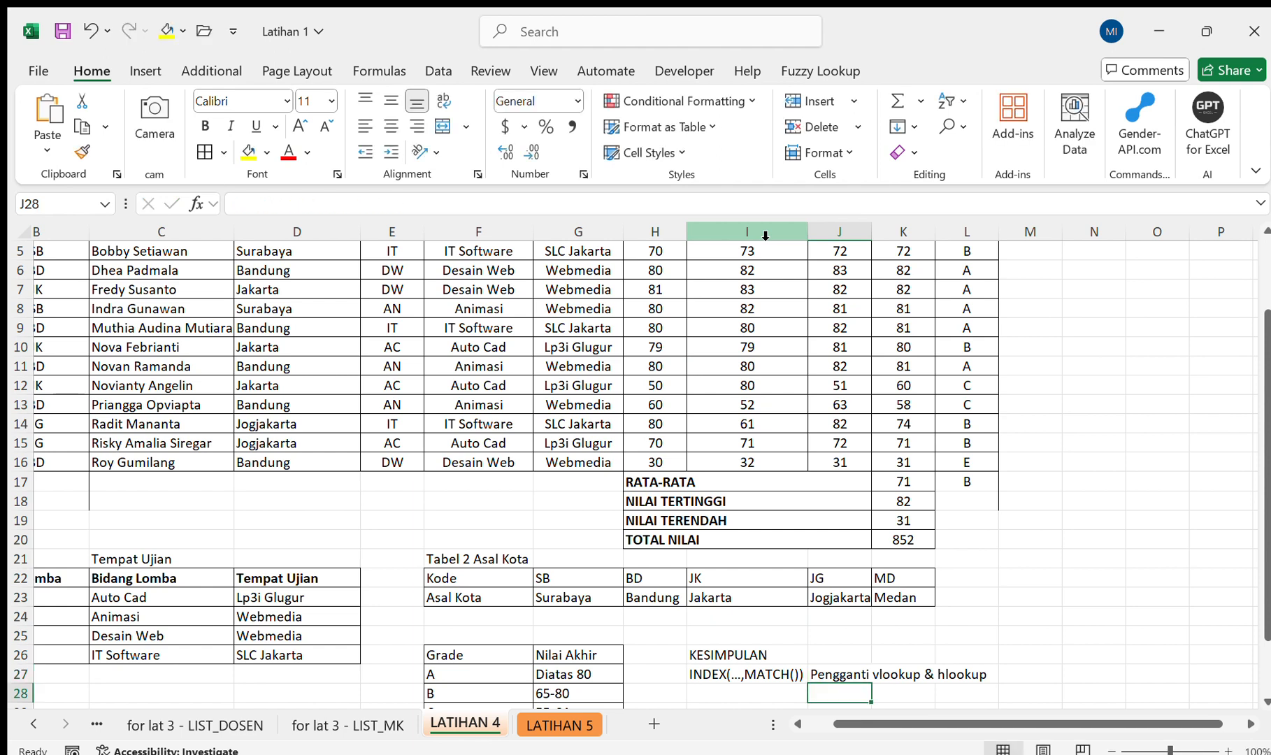
Add IF in I28 with the description Kondisional in J28.
key("Left")
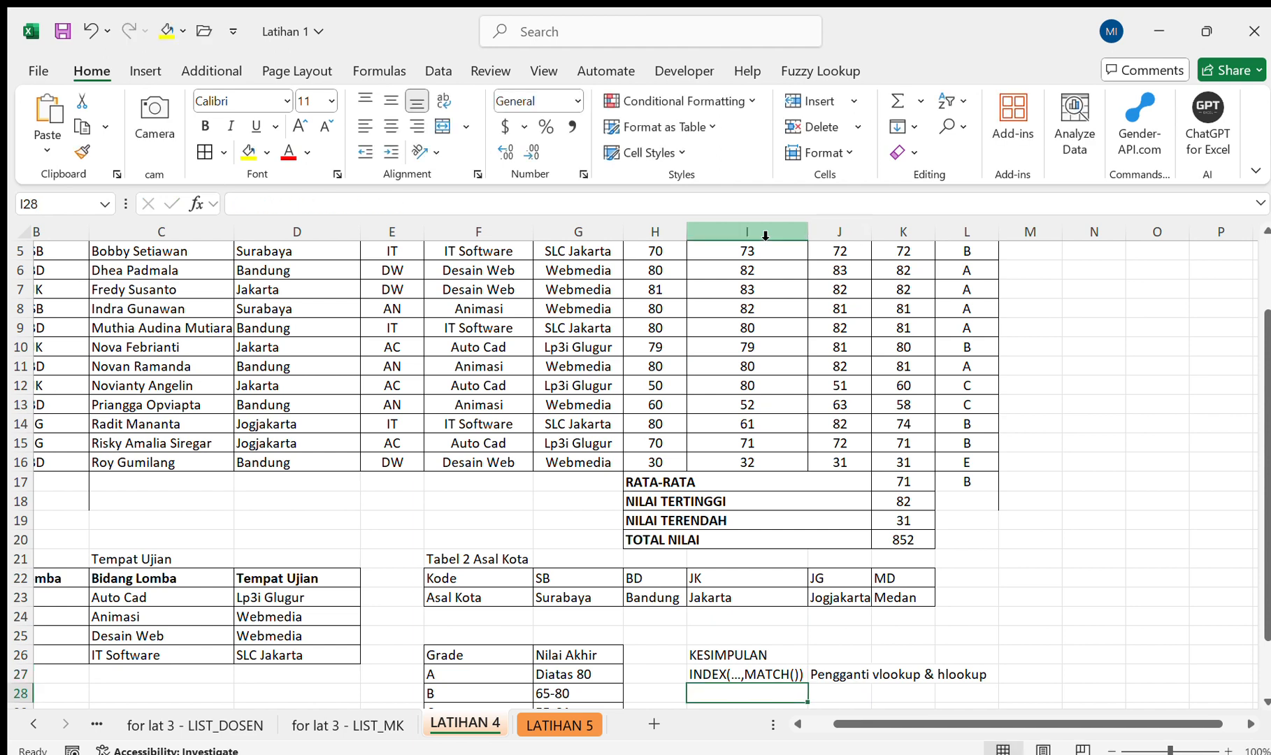
type("IF")
key("Tab")
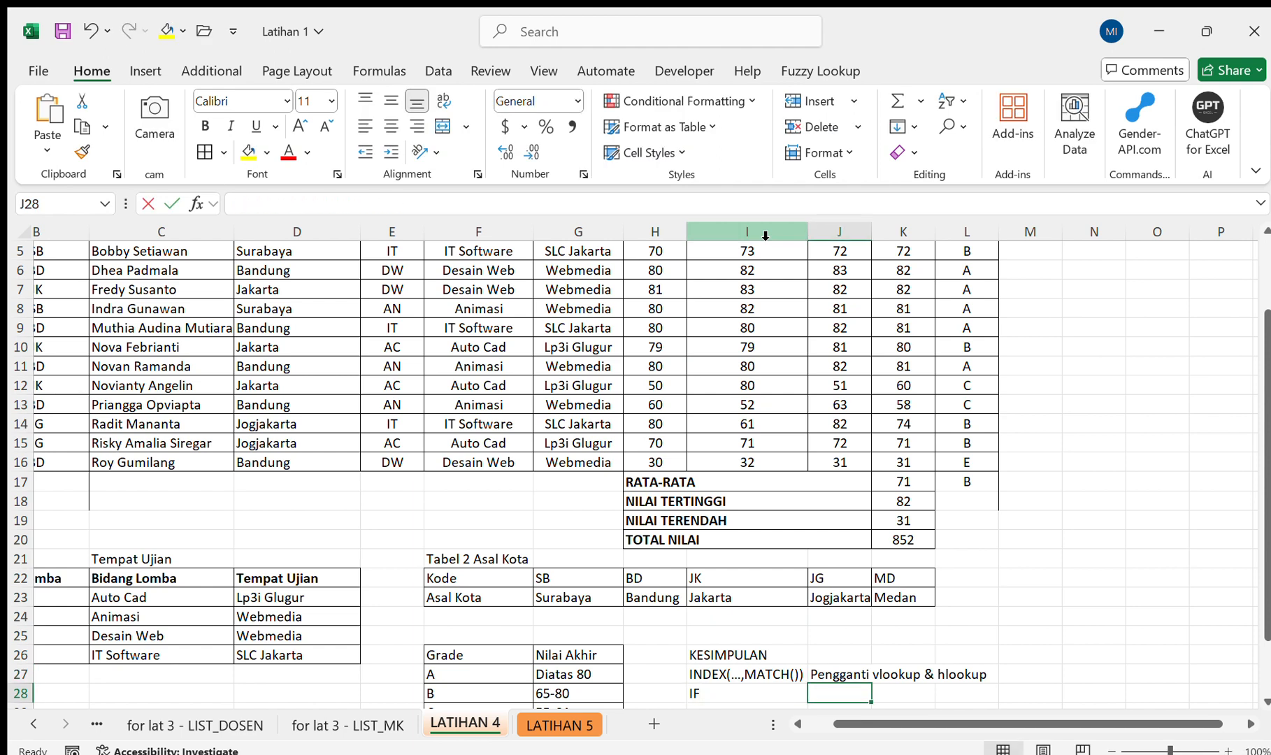
type("Kondisional")
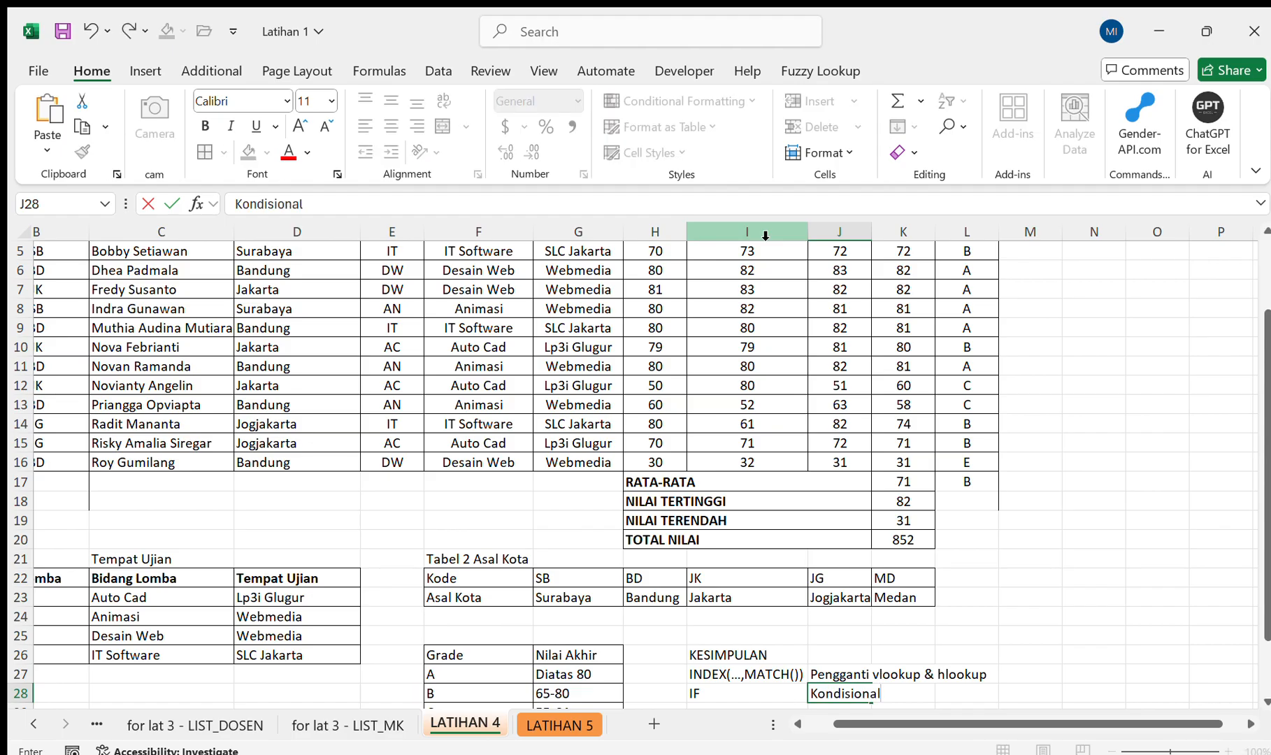
key("Return")
Add AVERAGE in I29 with the description Ratarata in J29.
scroll(764, 236, "up", 1)
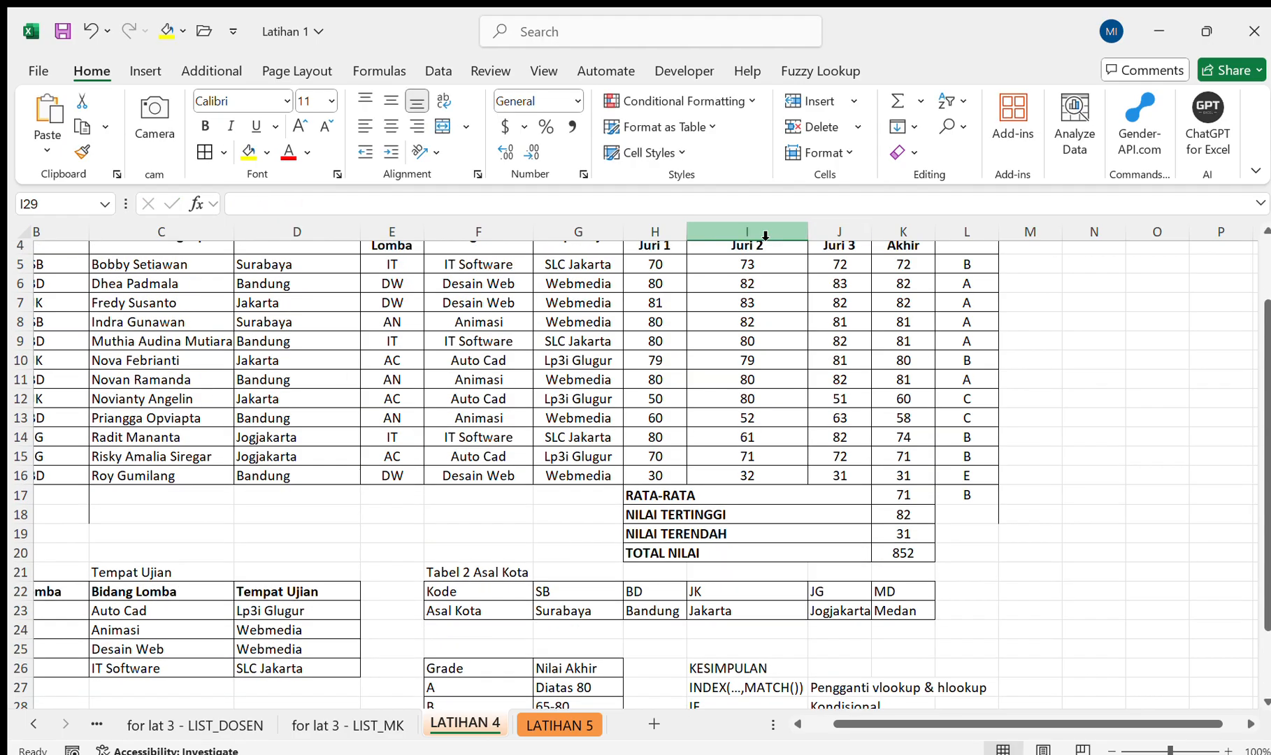
scroll(765, 235, "down", 2)
scroll(765, 235, "up", 2)
scroll(765, 236, "up", 2)
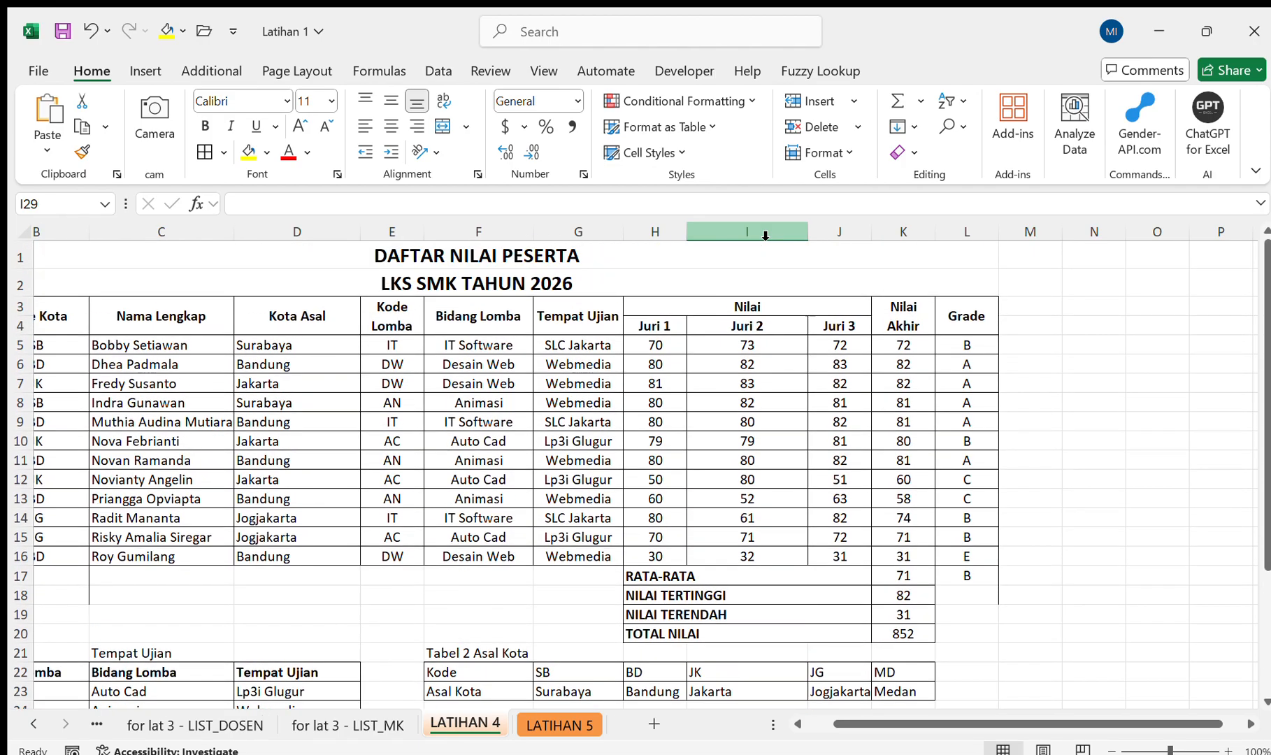
scroll(765, 236, "down", 3)
type("=a")
key("BackSpace")
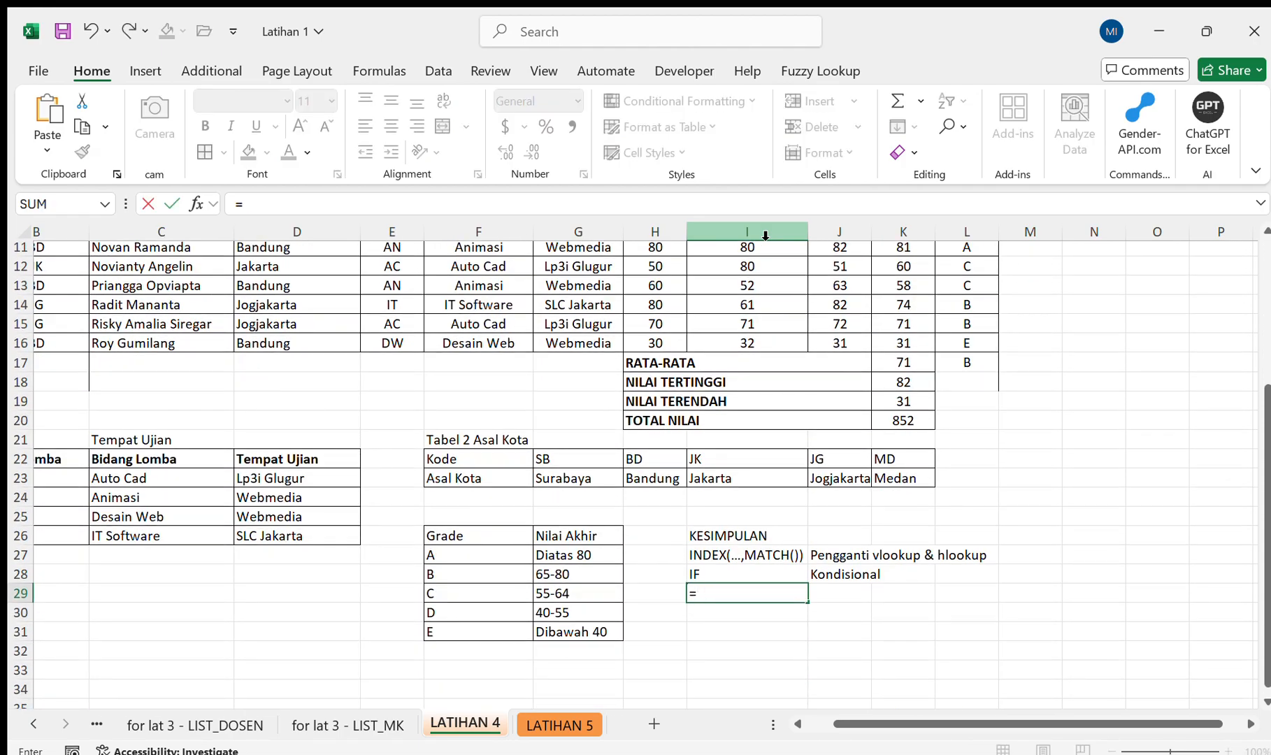
key("BackSpace")
type("AVe")
key("BackSpace")
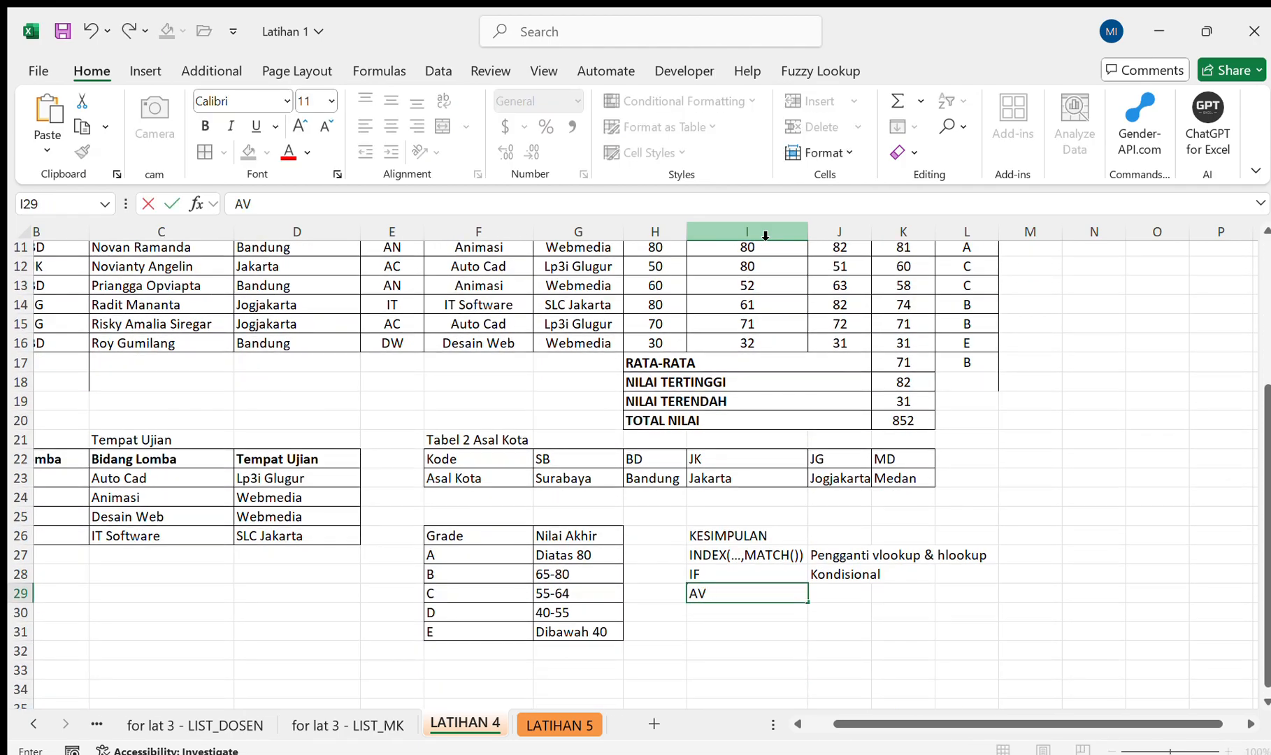
type("ERAGE")
key("Tab")
type("Ratar")
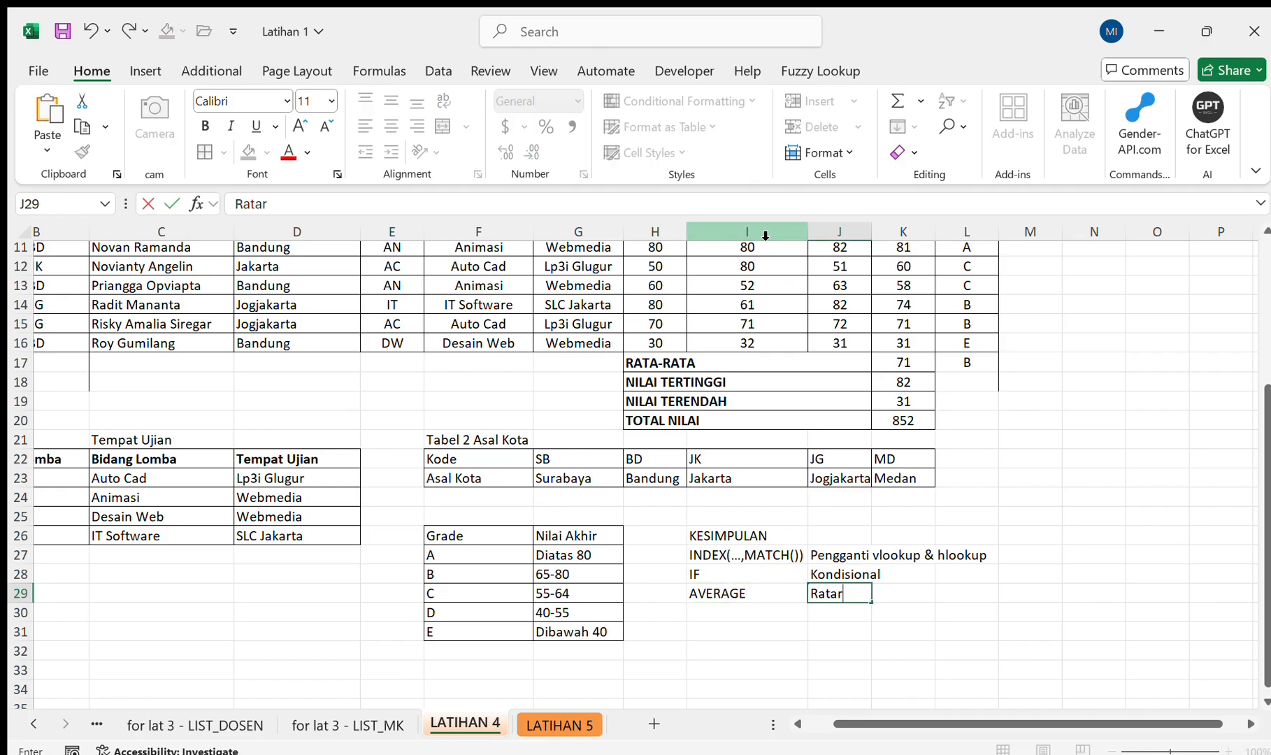
type("ata")
key("Return")
Add SUM in I30 with the description Penjumlahan in J30.
type("SUM")
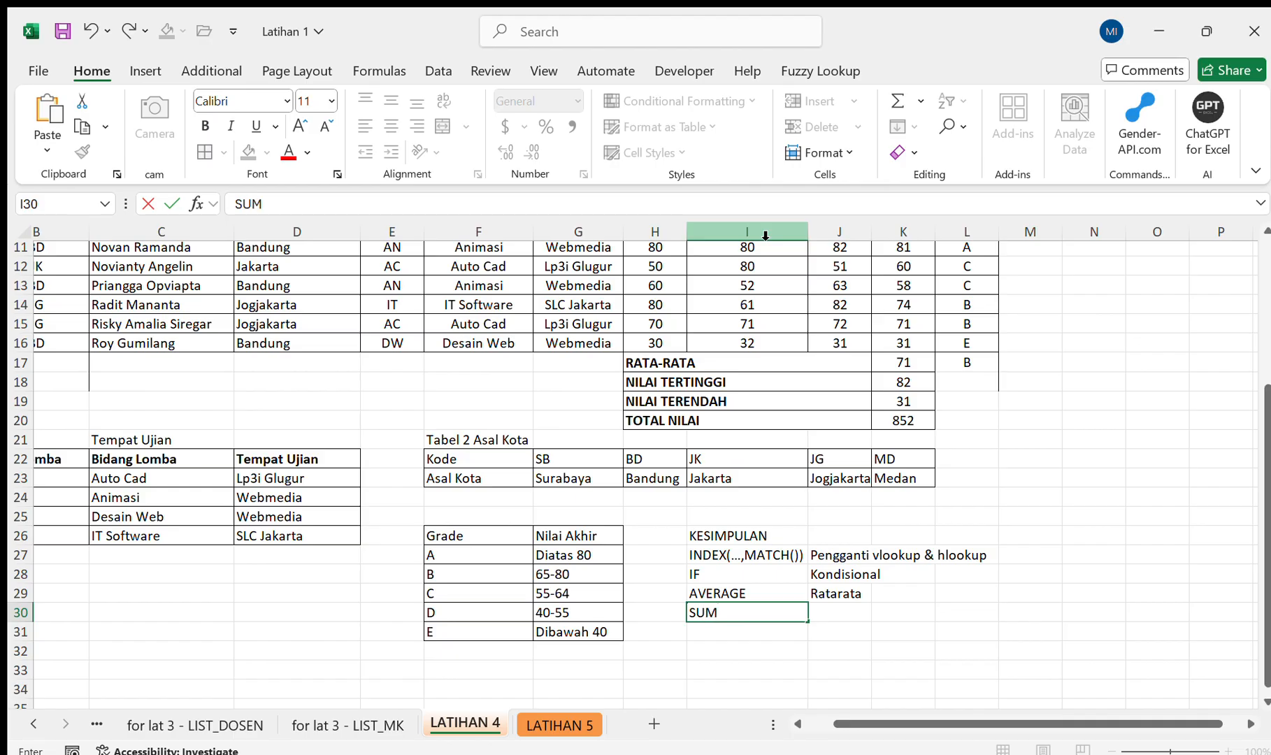
key("Tab")
type("Peni")
key("BackSpace")
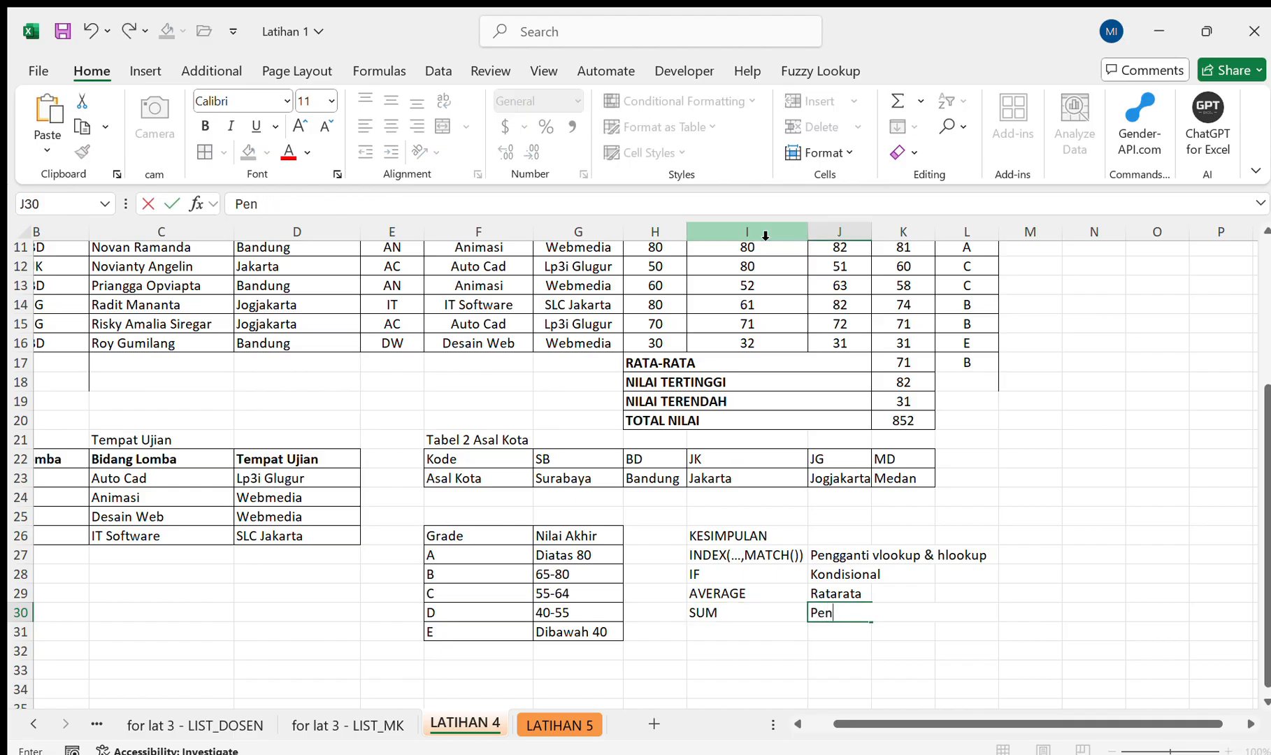
type("jumlahan")
key("Return")
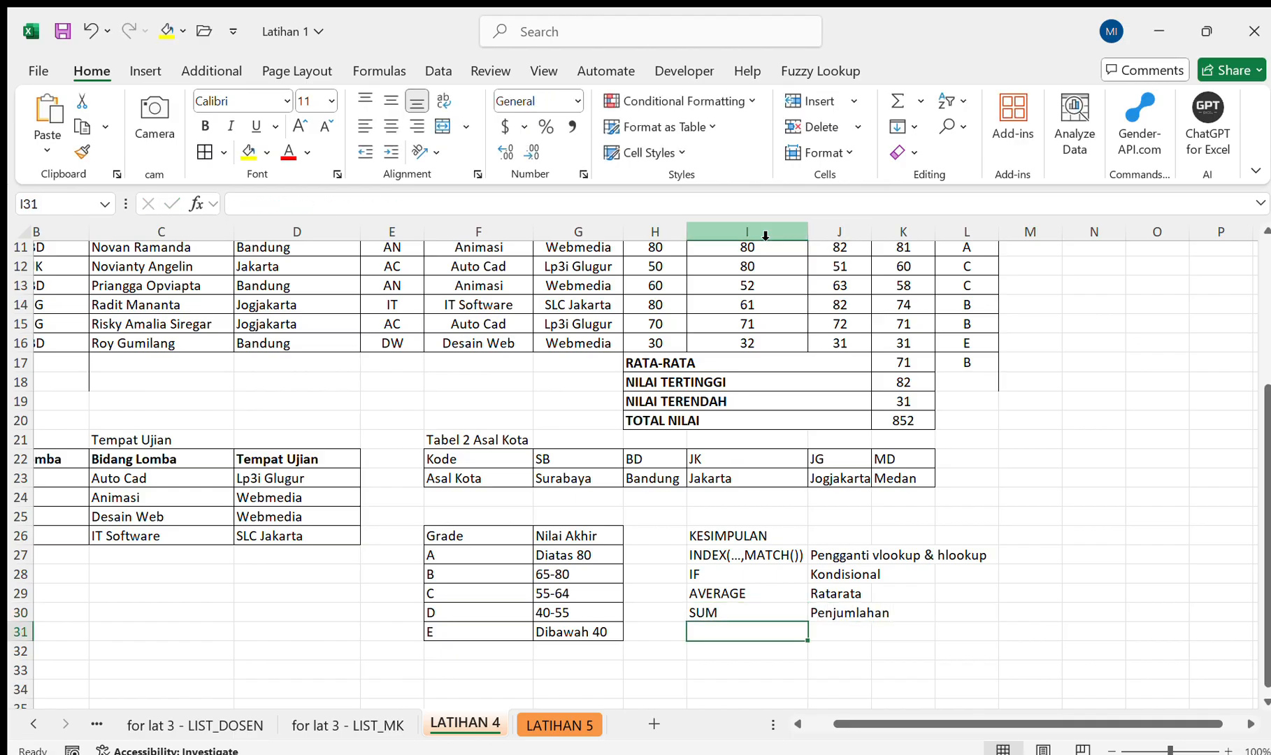
Add MAX in I31 with the description Mencari Nilai Terbesar in J31.
type("MAX")
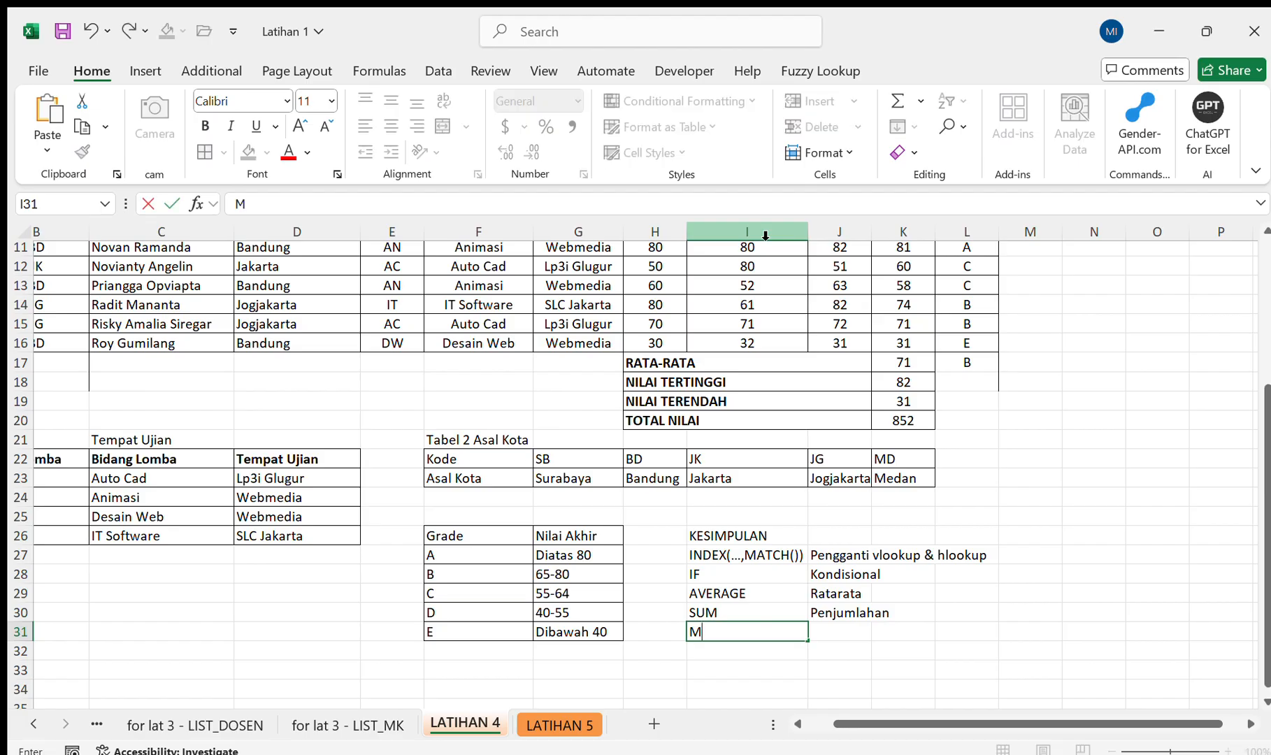
key("Tab")
type("Menca")
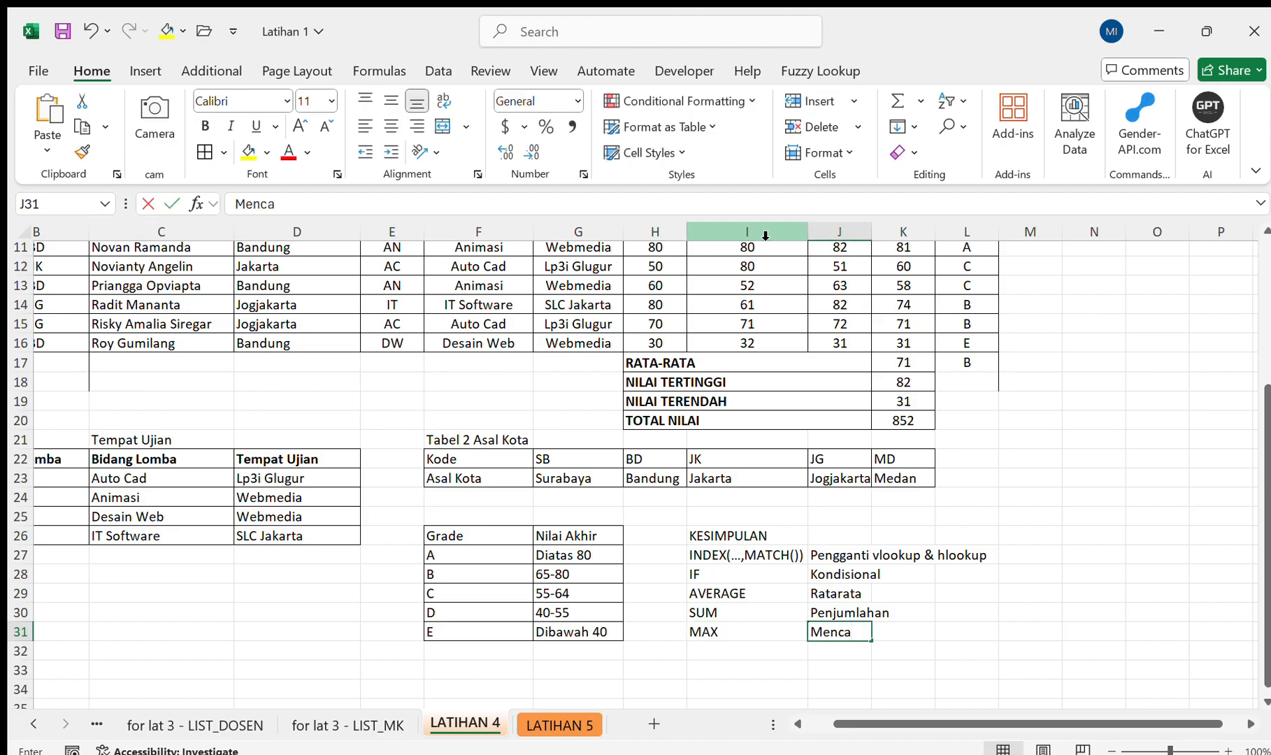
type("ri ")
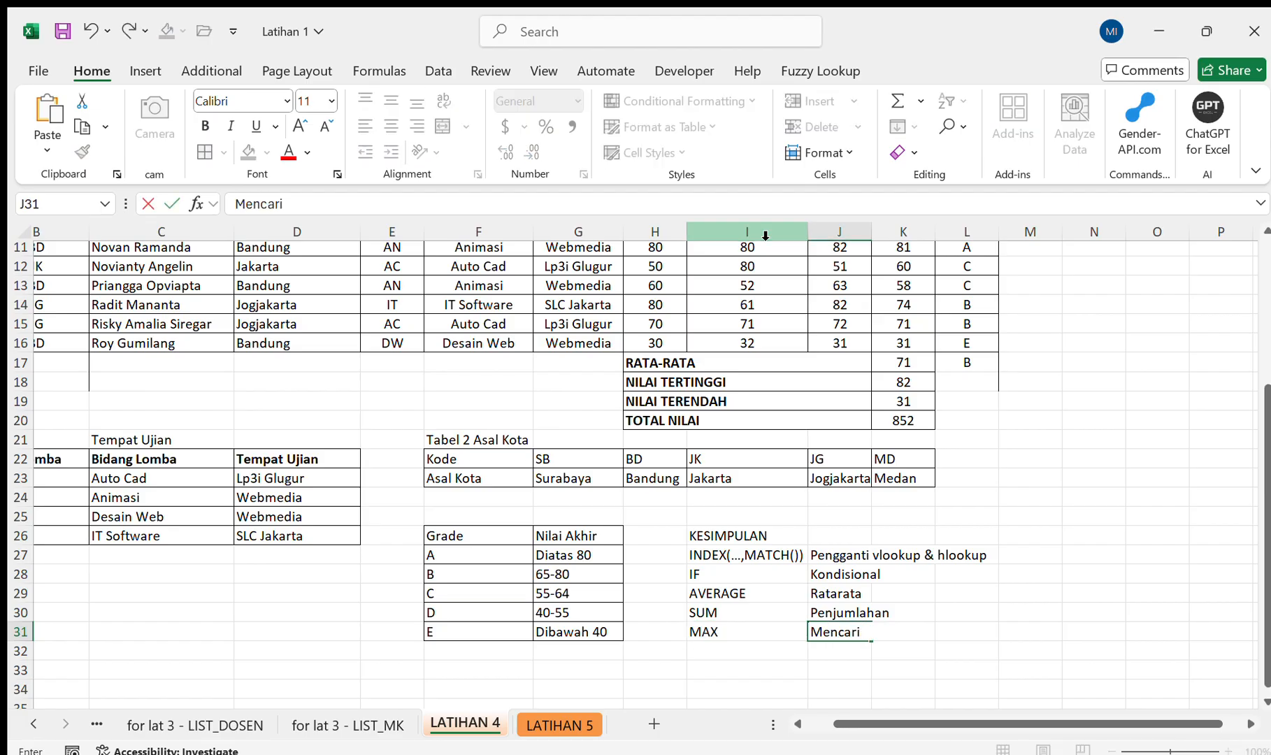
type("Nilai Terbesar")
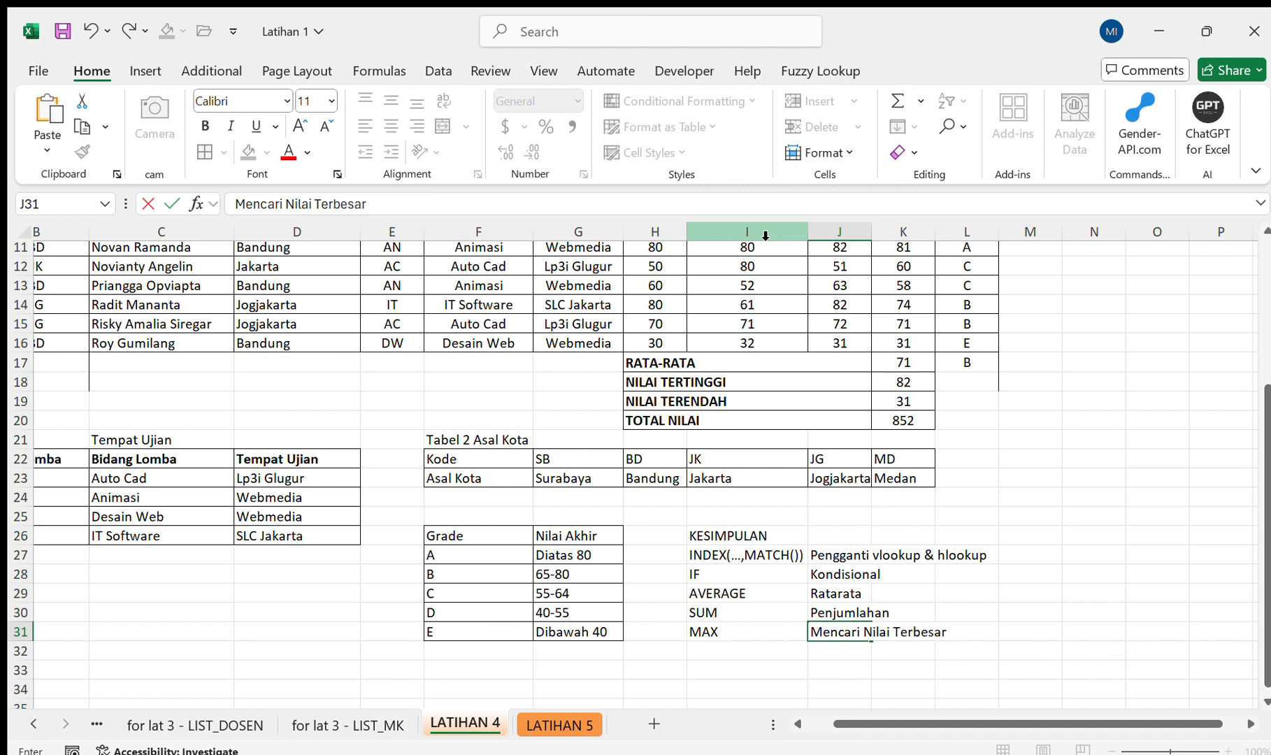
key("Return")
Add MIN in I32 with the description Mencari Nilai Terkecil in J32.
type("MIN")
key("Tab")
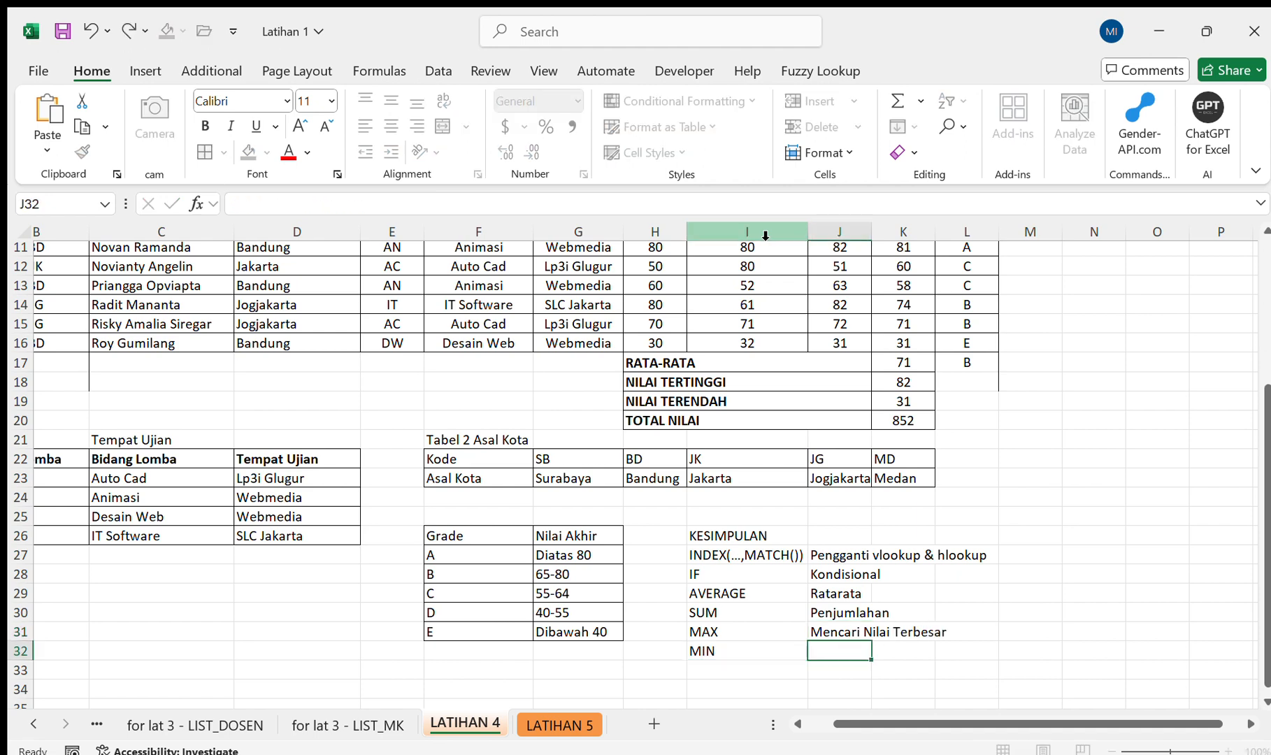
type("Mencari Nilai Ter")
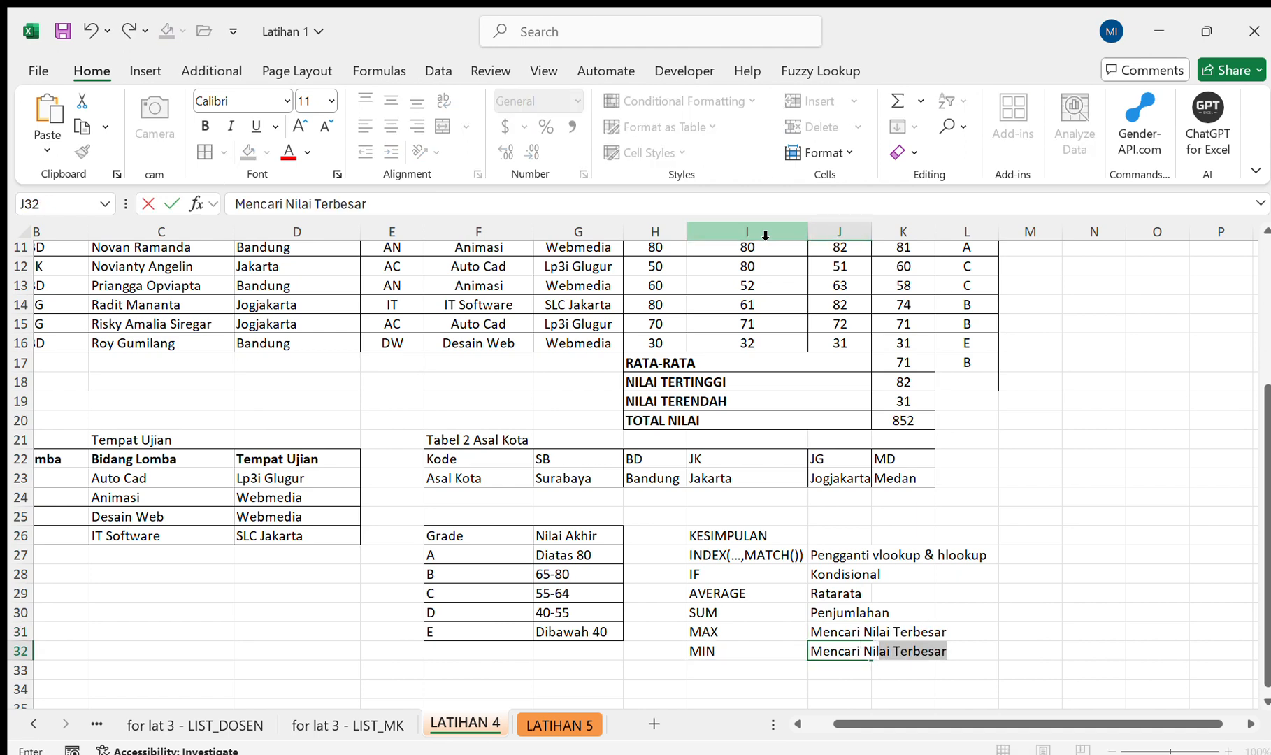
type("kecil")
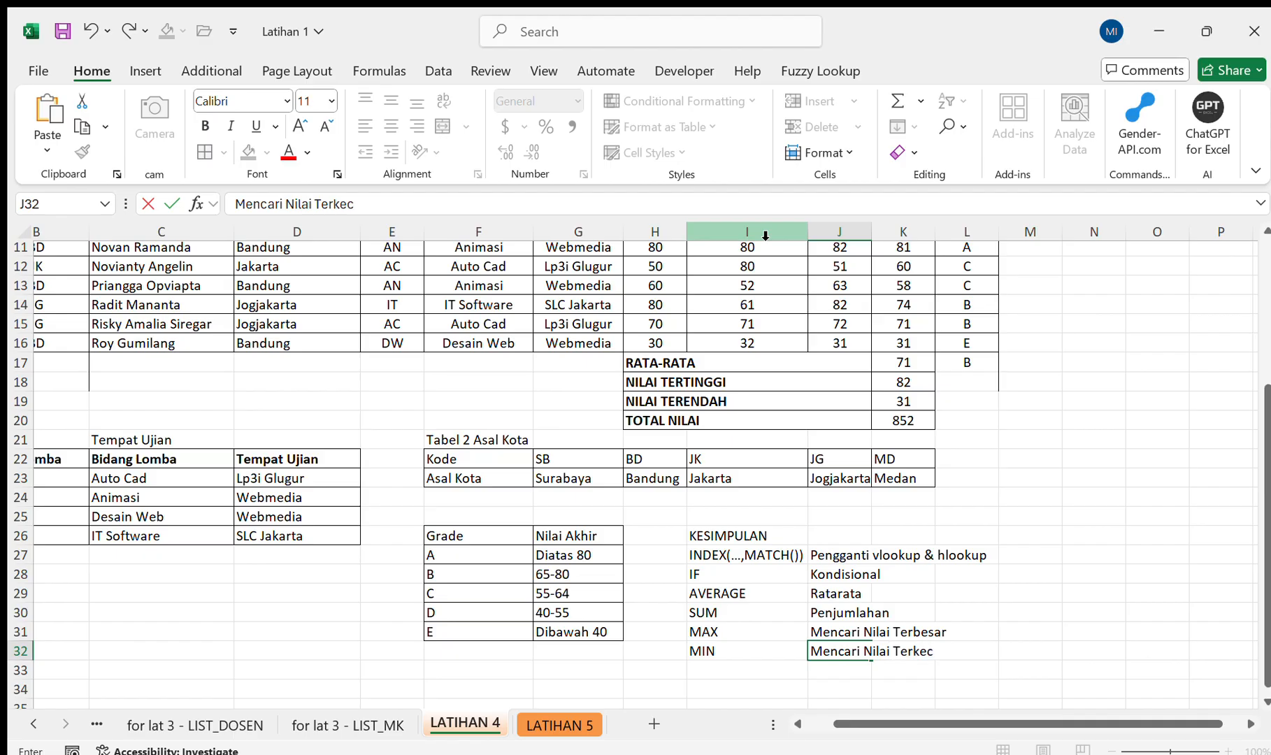
key("Return")
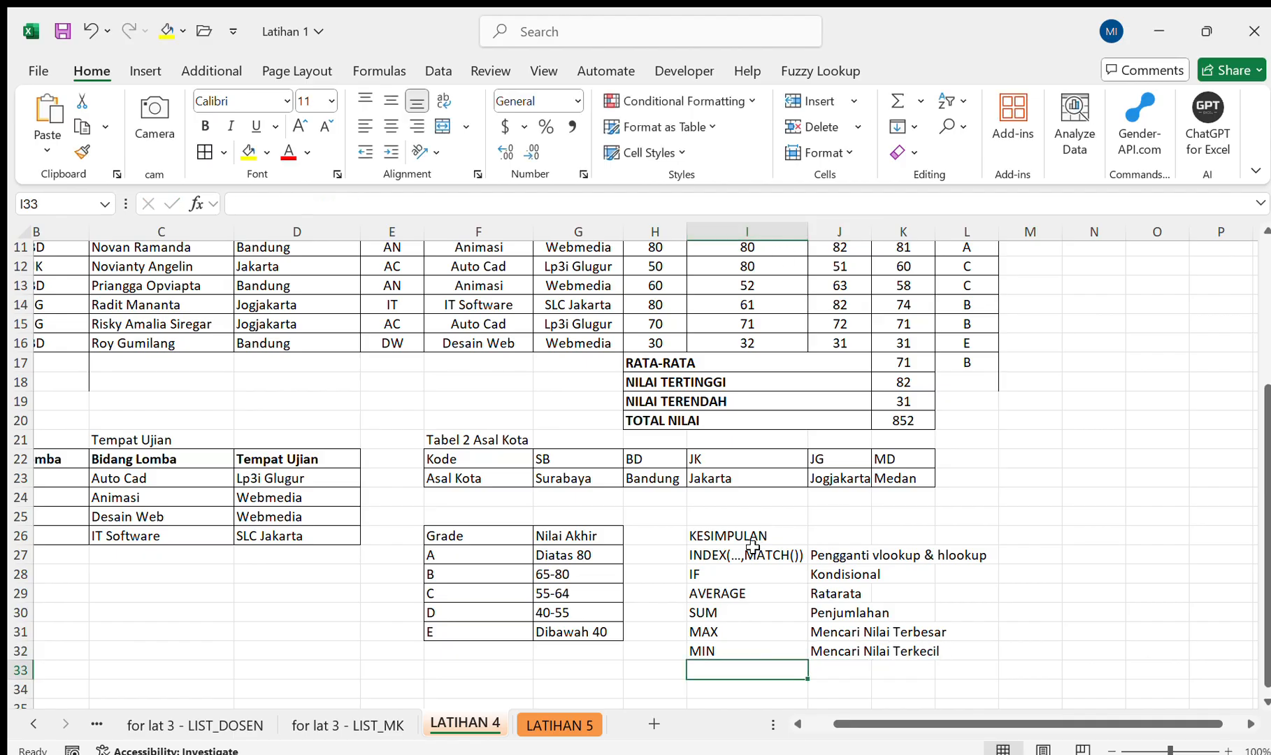
Make the KESIMPULAN heading row I26:J26 bold and copy the whole conclusion block I26:J32.
left_click_drag(752, 542, 814, 538)
key("ctrl+b")
key("shift+Up")
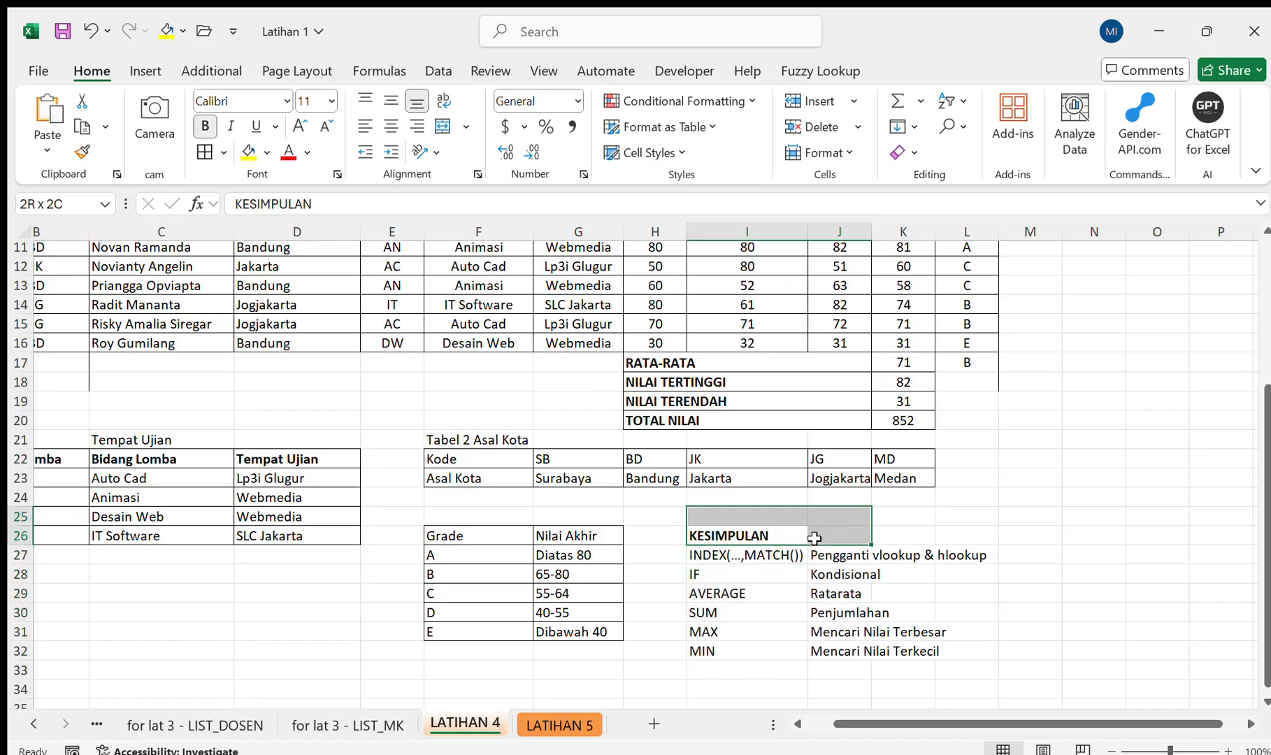
key("shift+Down")
key("shift+Down")
key("shift+Down")
key("shift+Down")
key("shift+Down")
key("shift+Down")
key("shift+Down")
key("ctrl+c")
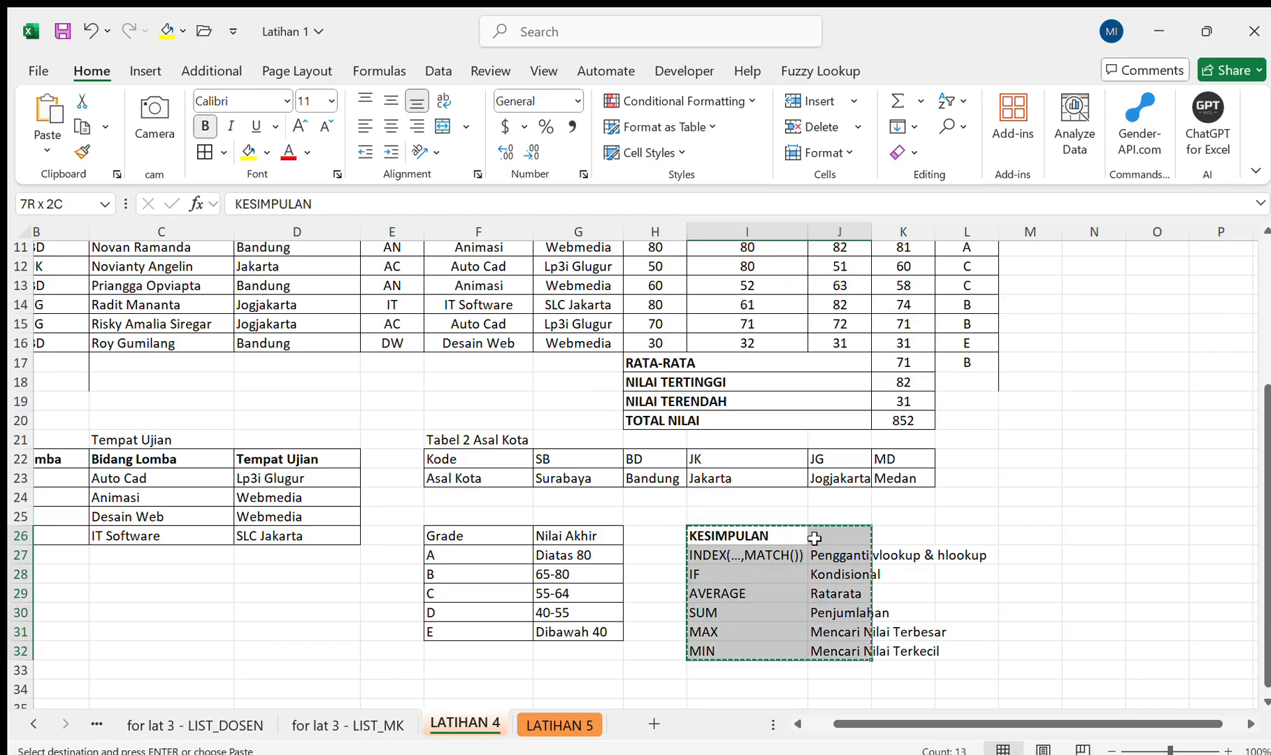
Paste the copied conclusion block at L4 on the LATIHAN 5 sheet and fit column L to its contents.
left_click(557, 725)
scroll(650, 691, "down", 1)
scroll(651, 691, "down", 5)
scroll(651, 690, "up", 5)
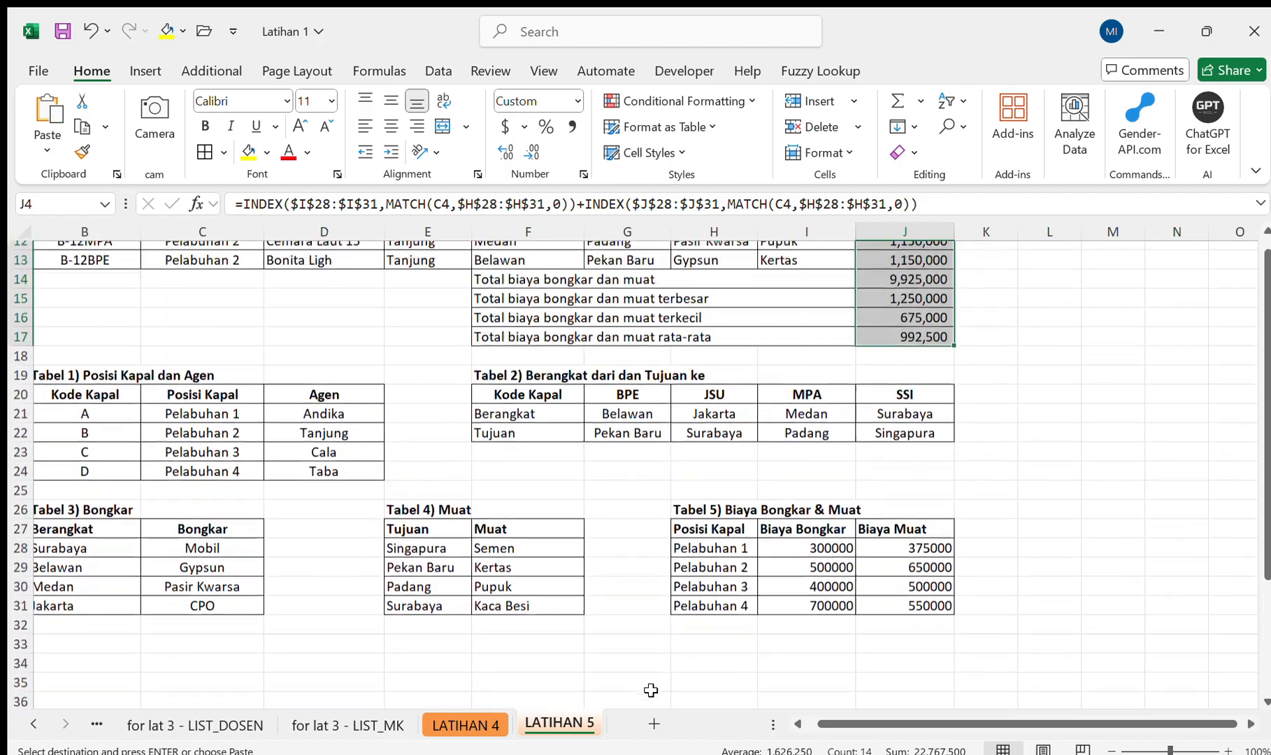
scroll(651, 691, "up", 1)
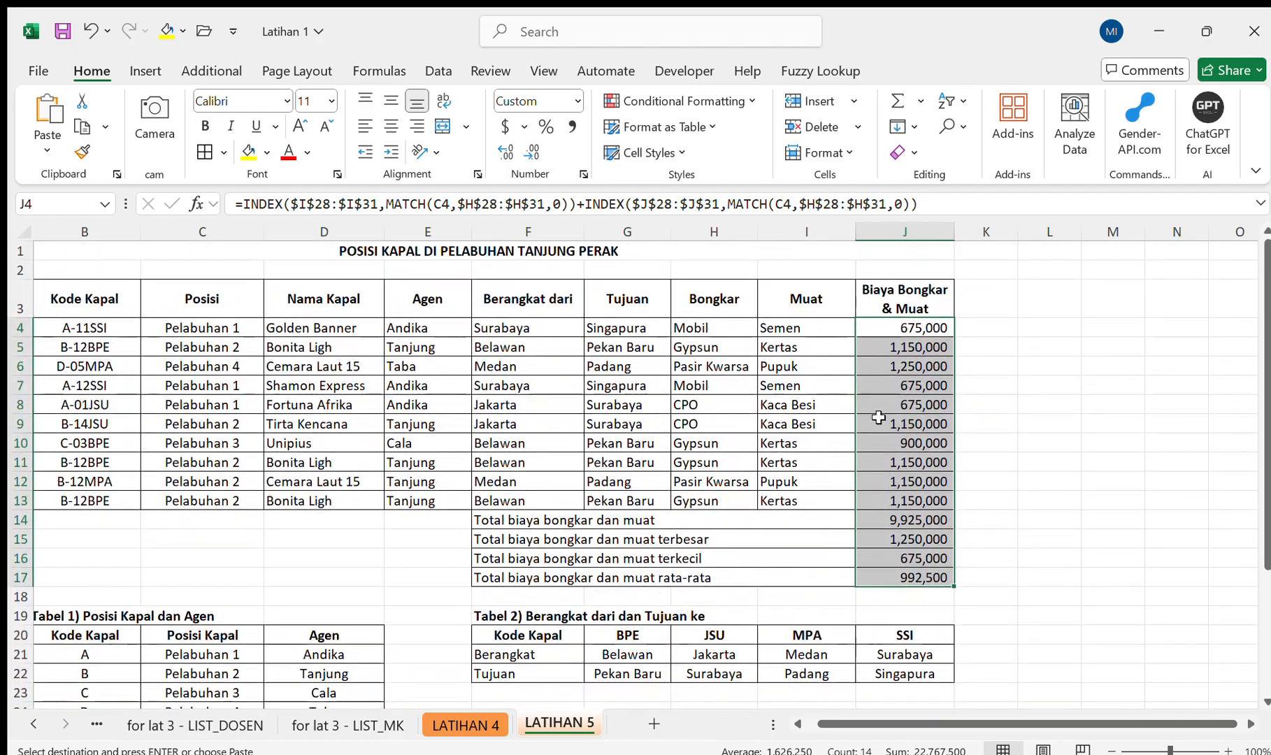
left_click(1058, 325)
key("ctrl+v")
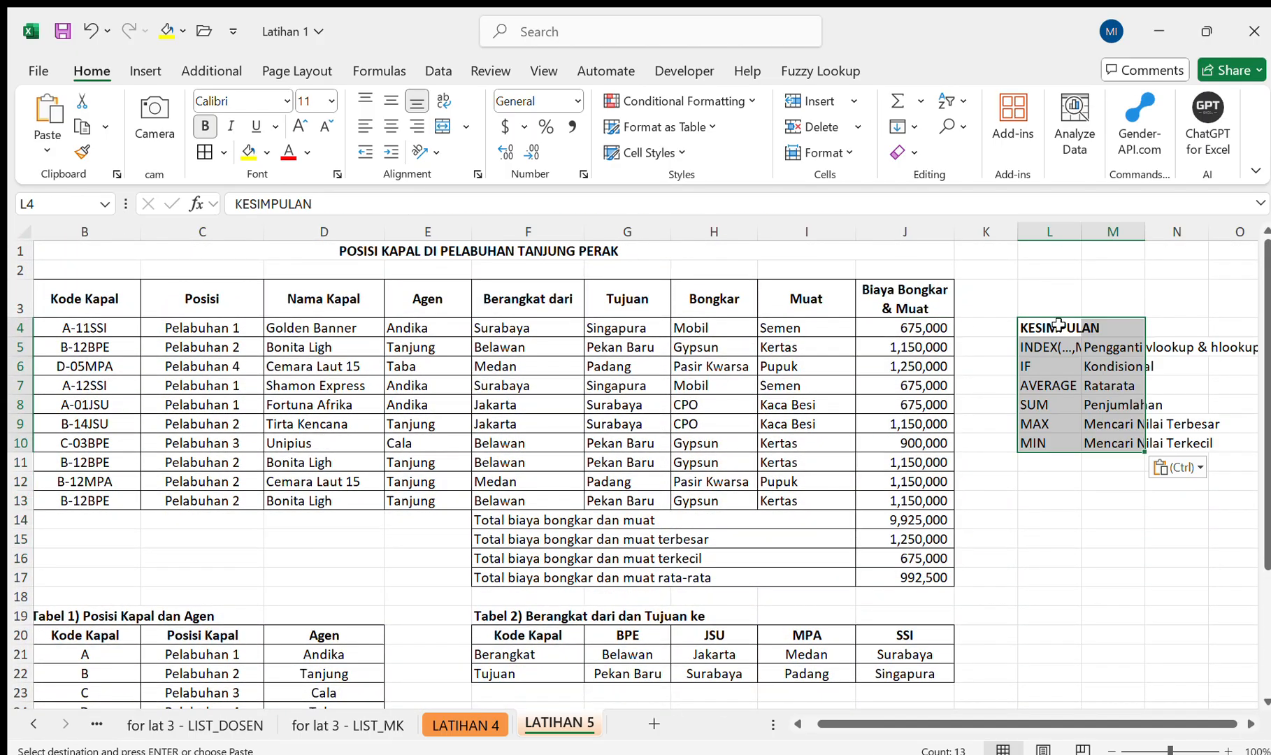
double_click(1081, 232)
left_click(1104, 404)
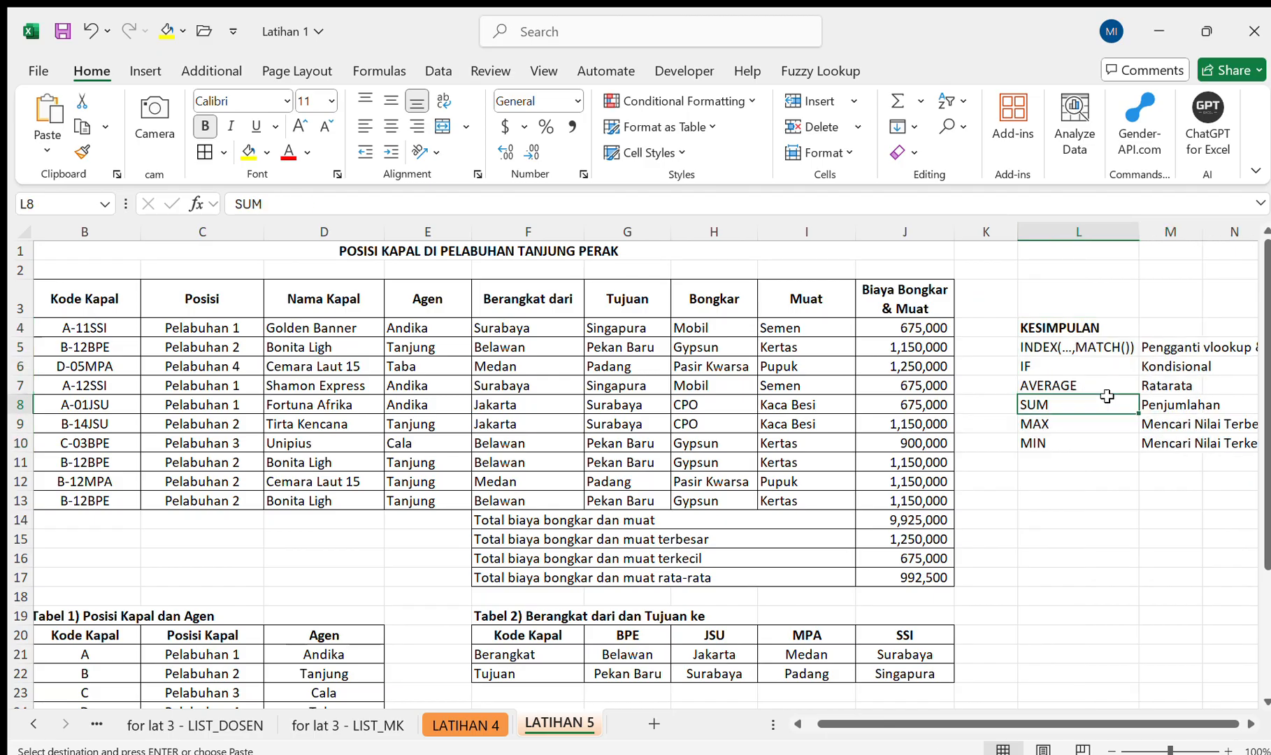
left_click(1084, 475)
scroll(1084, 475, "right", 2)
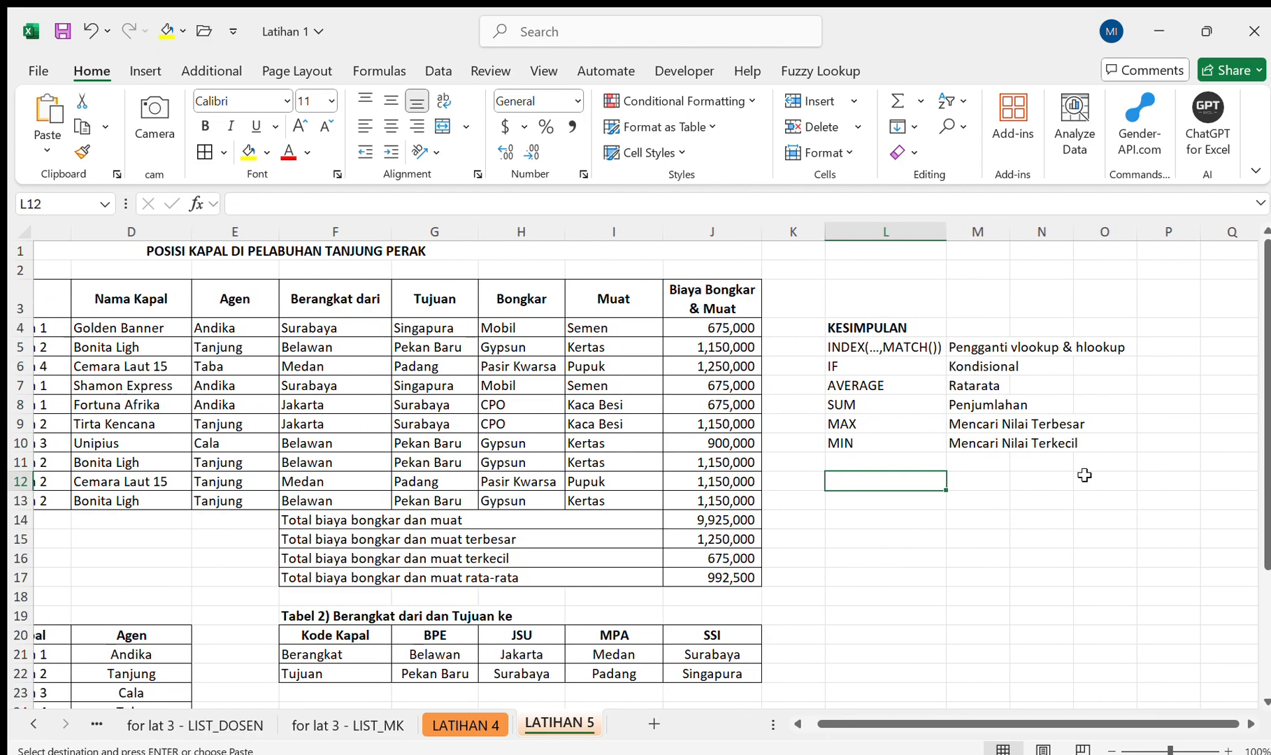
scroll(1084, 475, "left", 3)
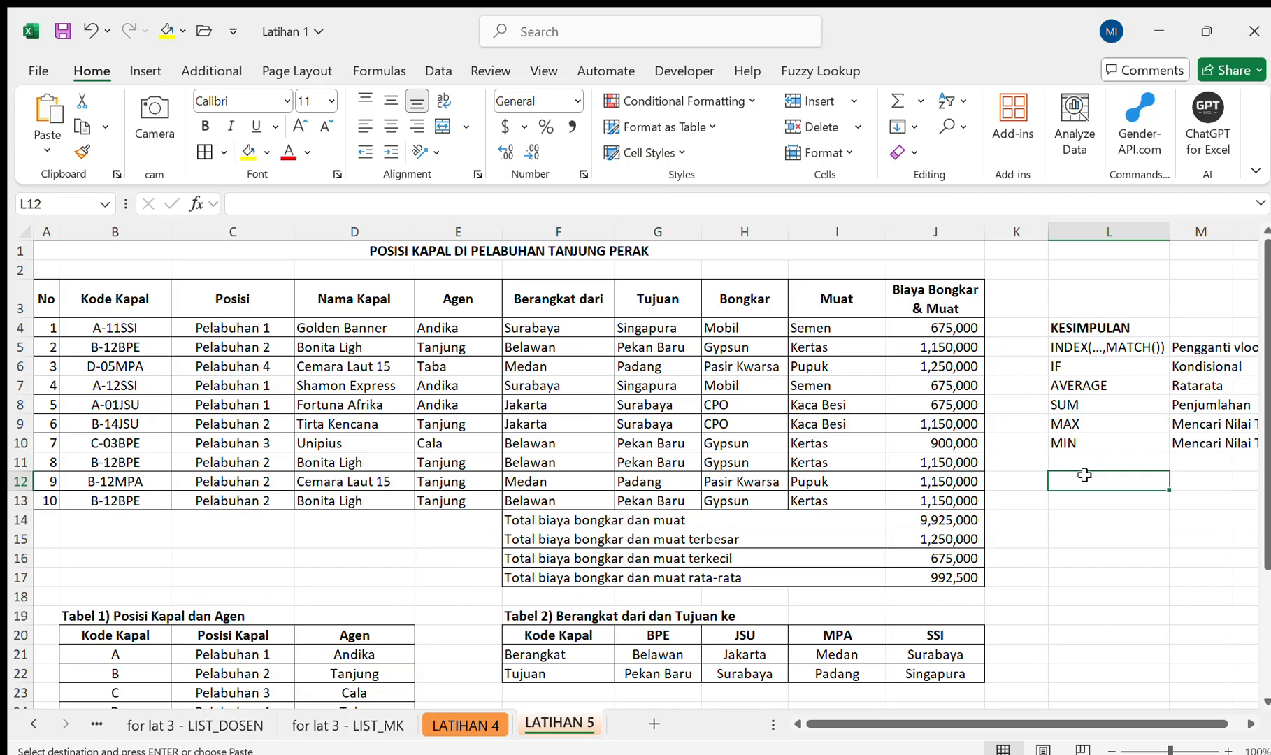
scroll(1083, 475, "right", 2)
scroll(1084, 475, "left", 2)
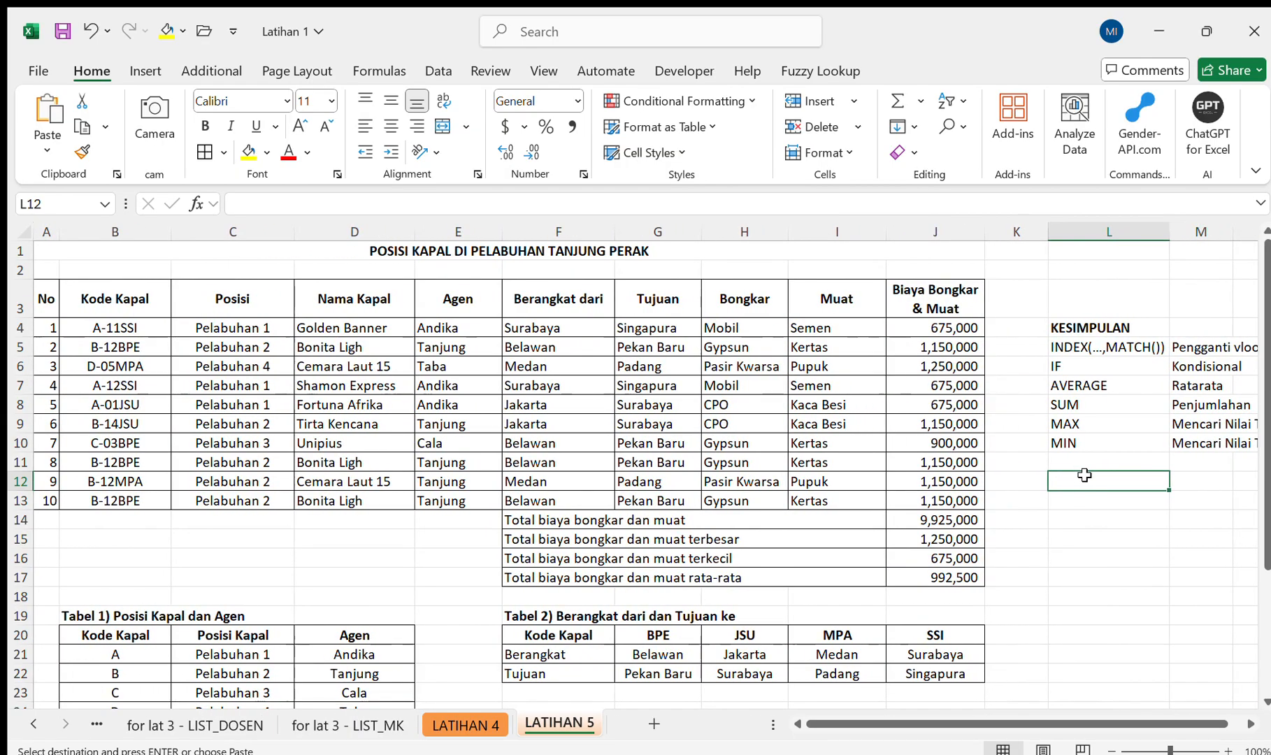